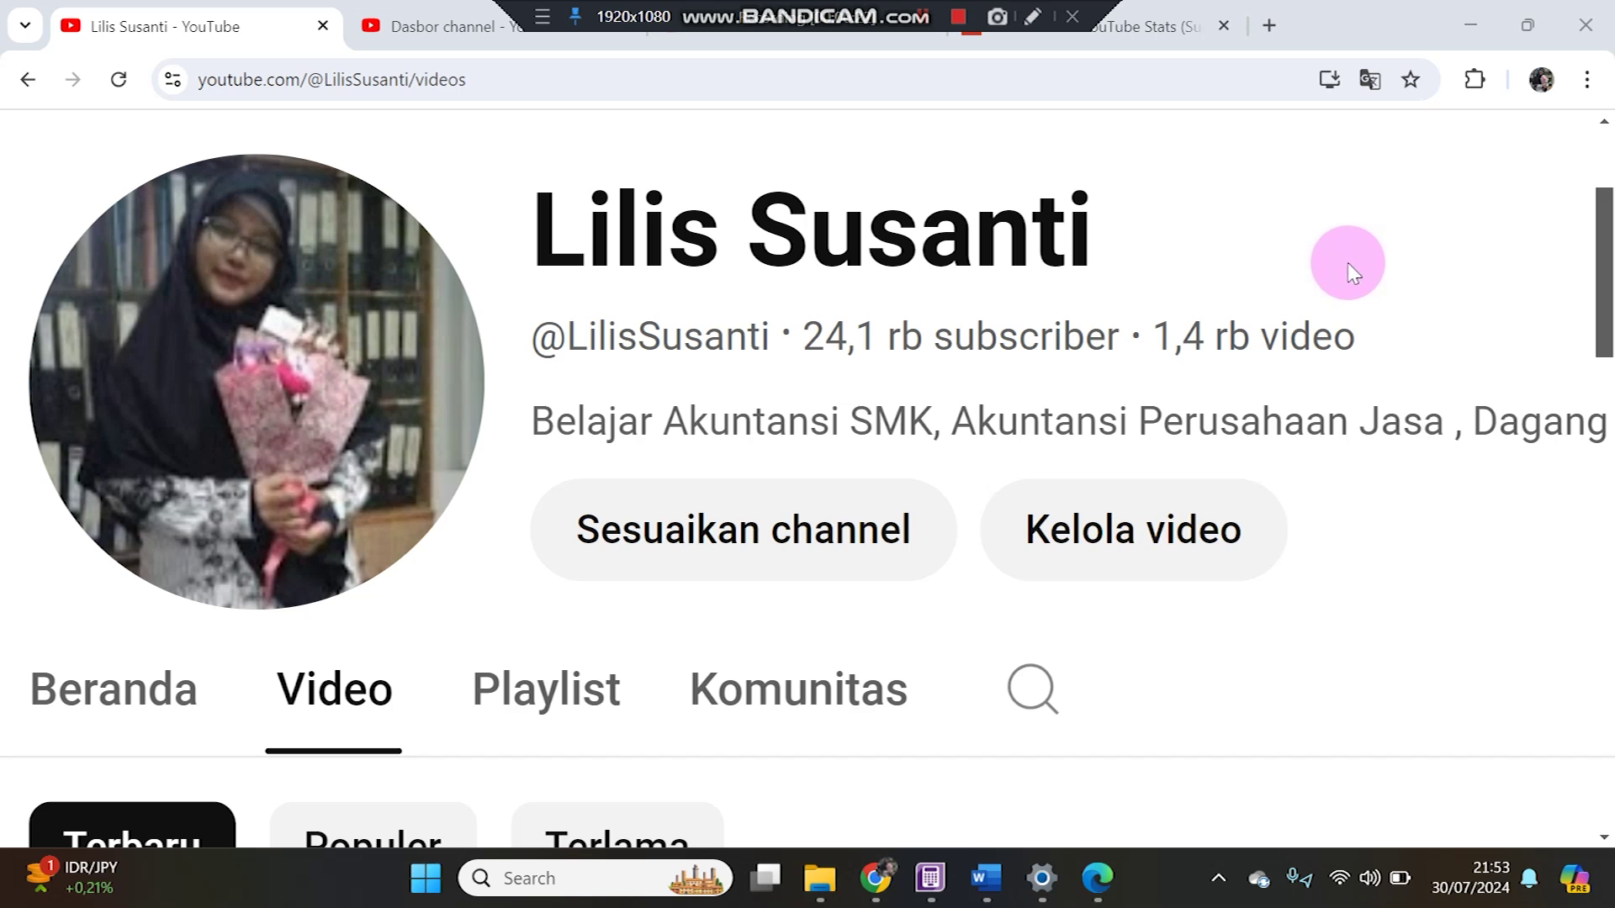
- Minimize the browser, close the accounts list, and bring the Dokumen 28 memorial voucher into view in the Word document
{"action": "left_click", "coordinate": [1467, 26]}
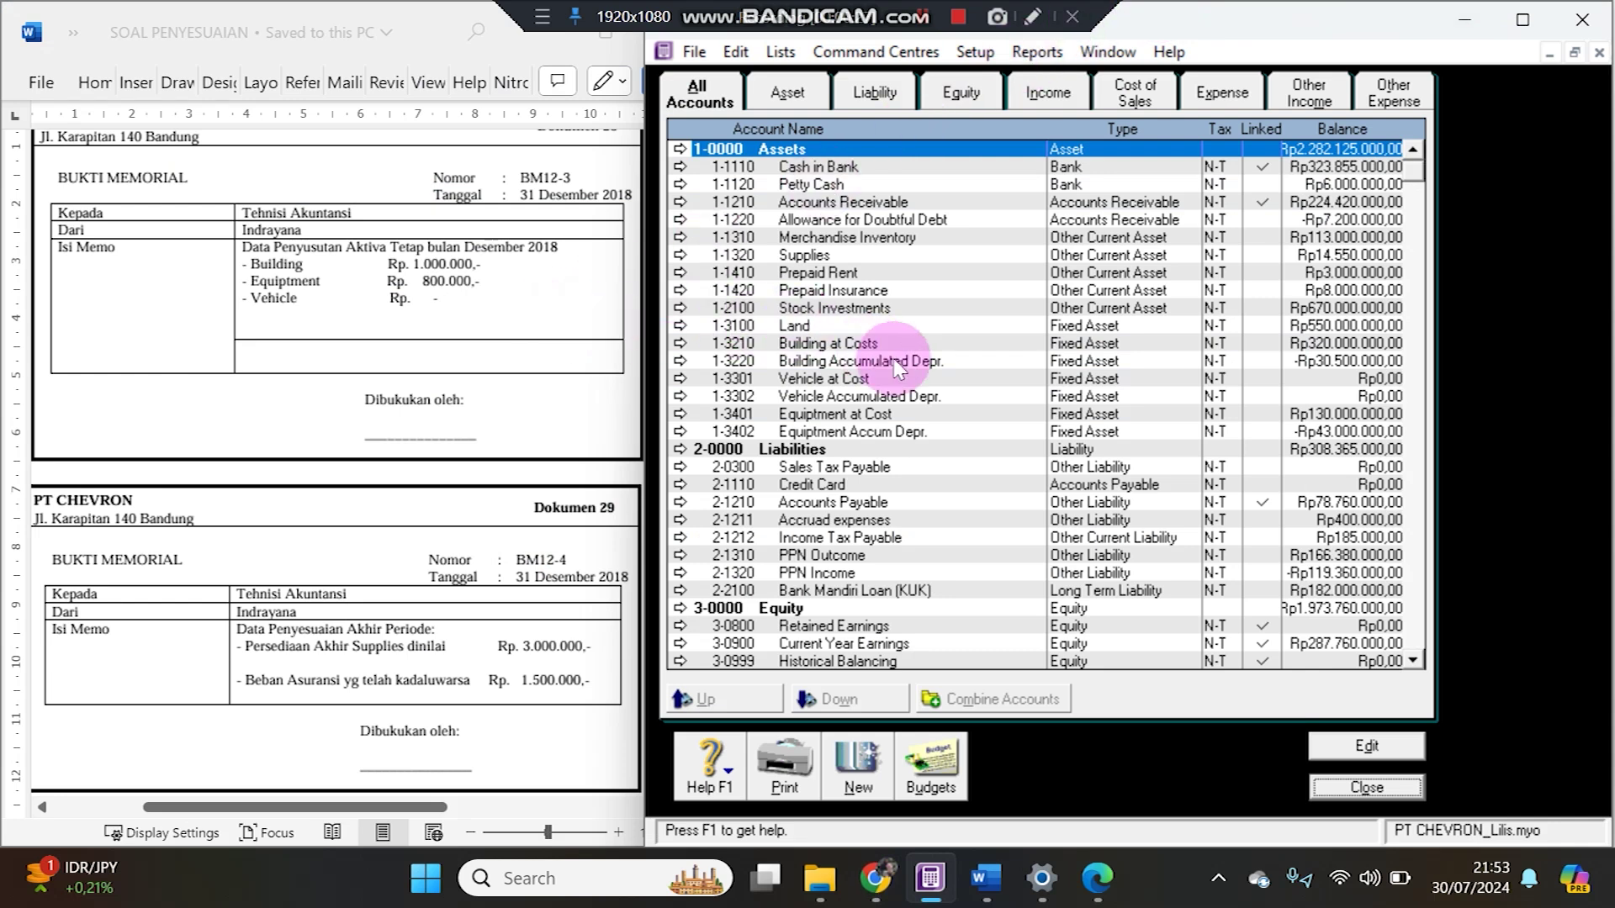
{"action": "left_click", "coordinate": [1347, 794]}
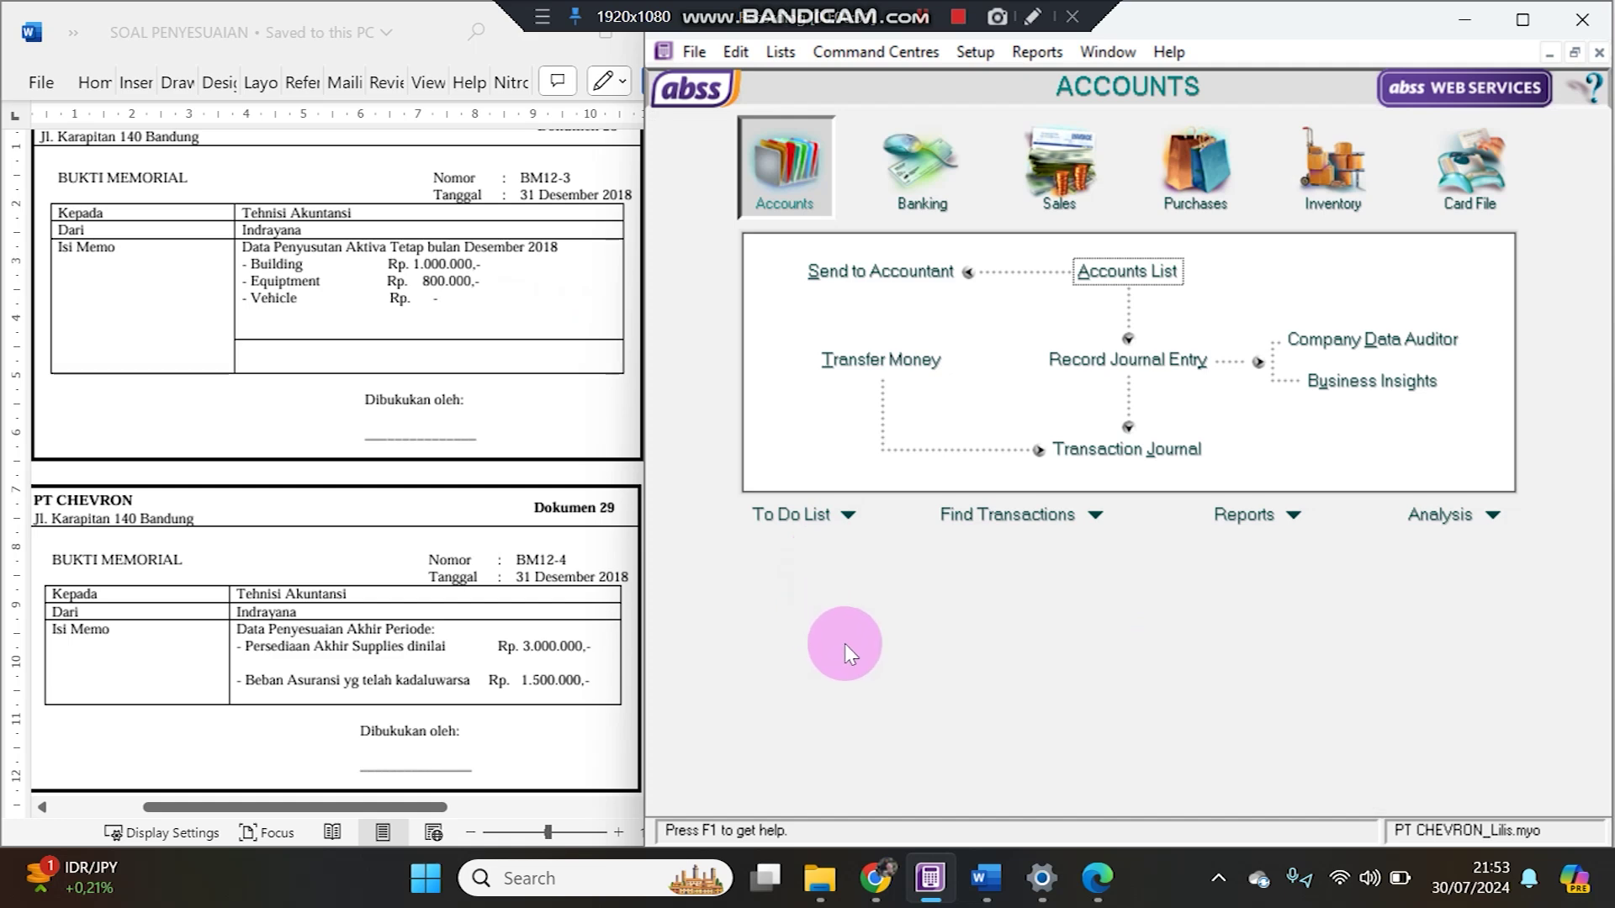
{"action": "left_click", "coordinate": [399, 575]}
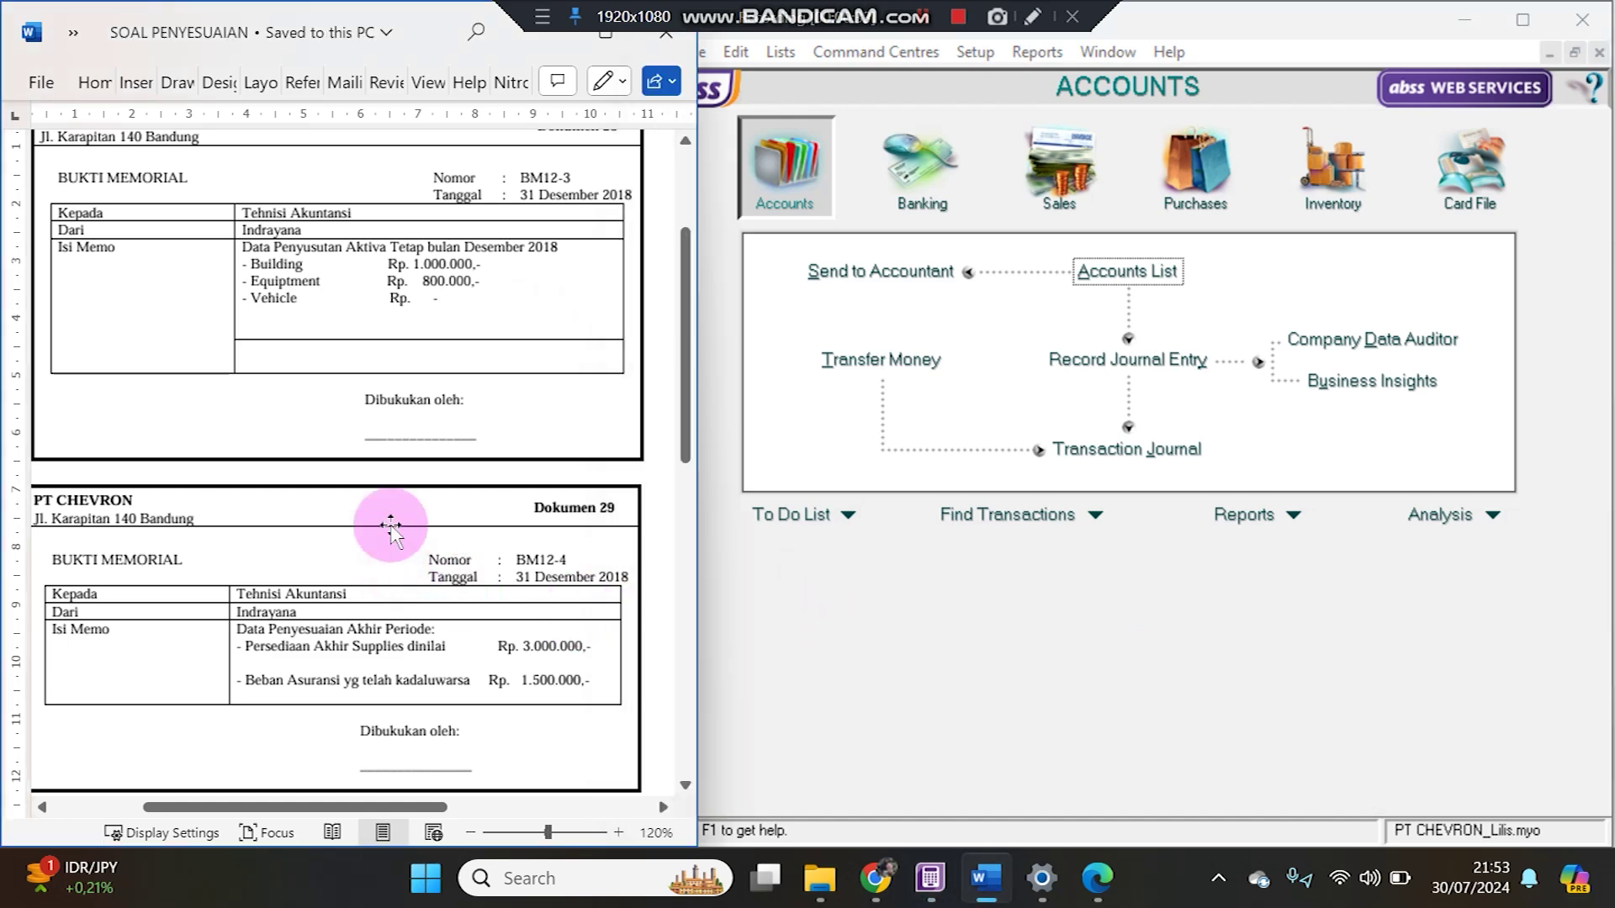
{"action": "scroll", "coordinate": [390, 526], "scroll_direction": "up", "scroll_amount": 1}
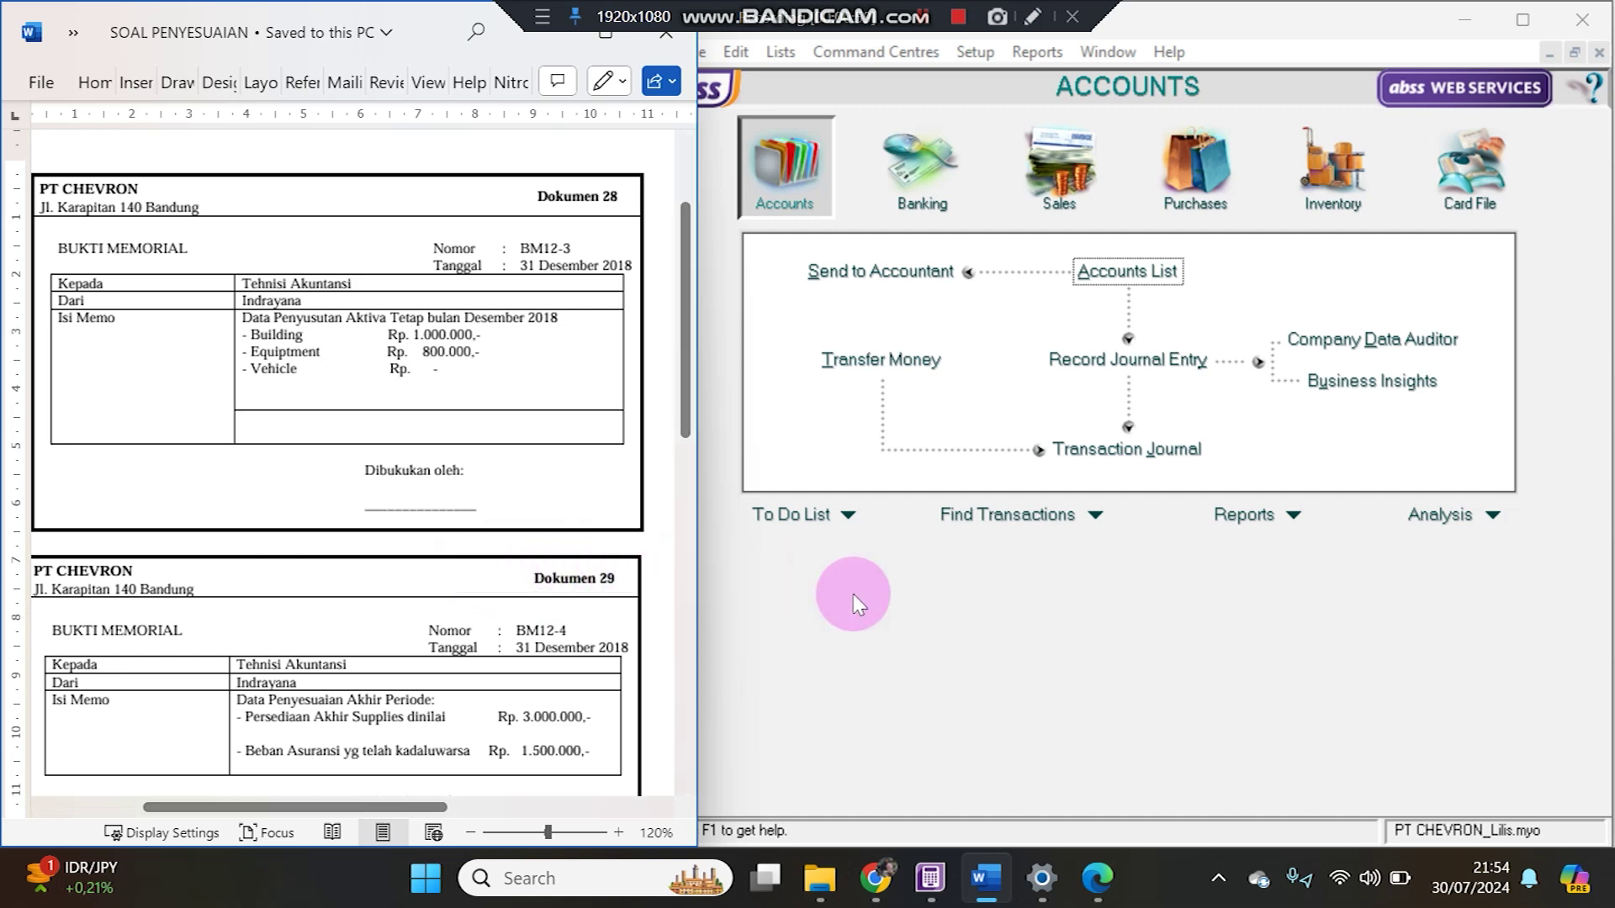
- Review the December 2018 trial balance PDF in Edge, then return to the Dokumen 28 depreciation voucher in Word
{"action": "left_click", "coordinate": [1108, 872]}
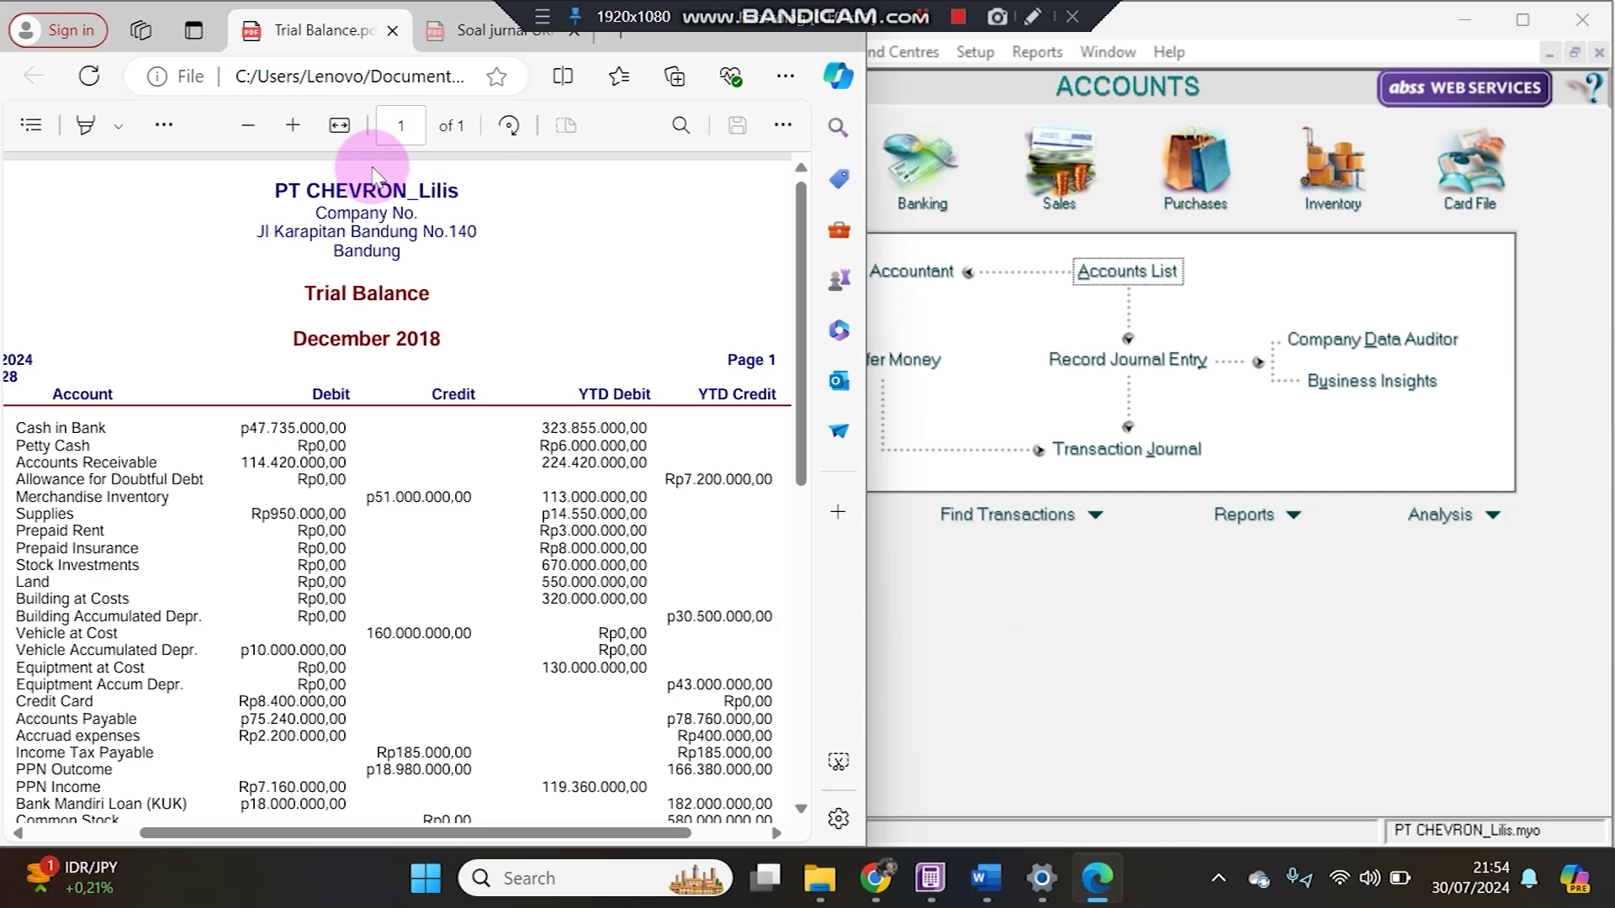
{"action": "scroll", "coordinate": [246, 431], "scroll_direction": "down", "scroll_amount": 3}
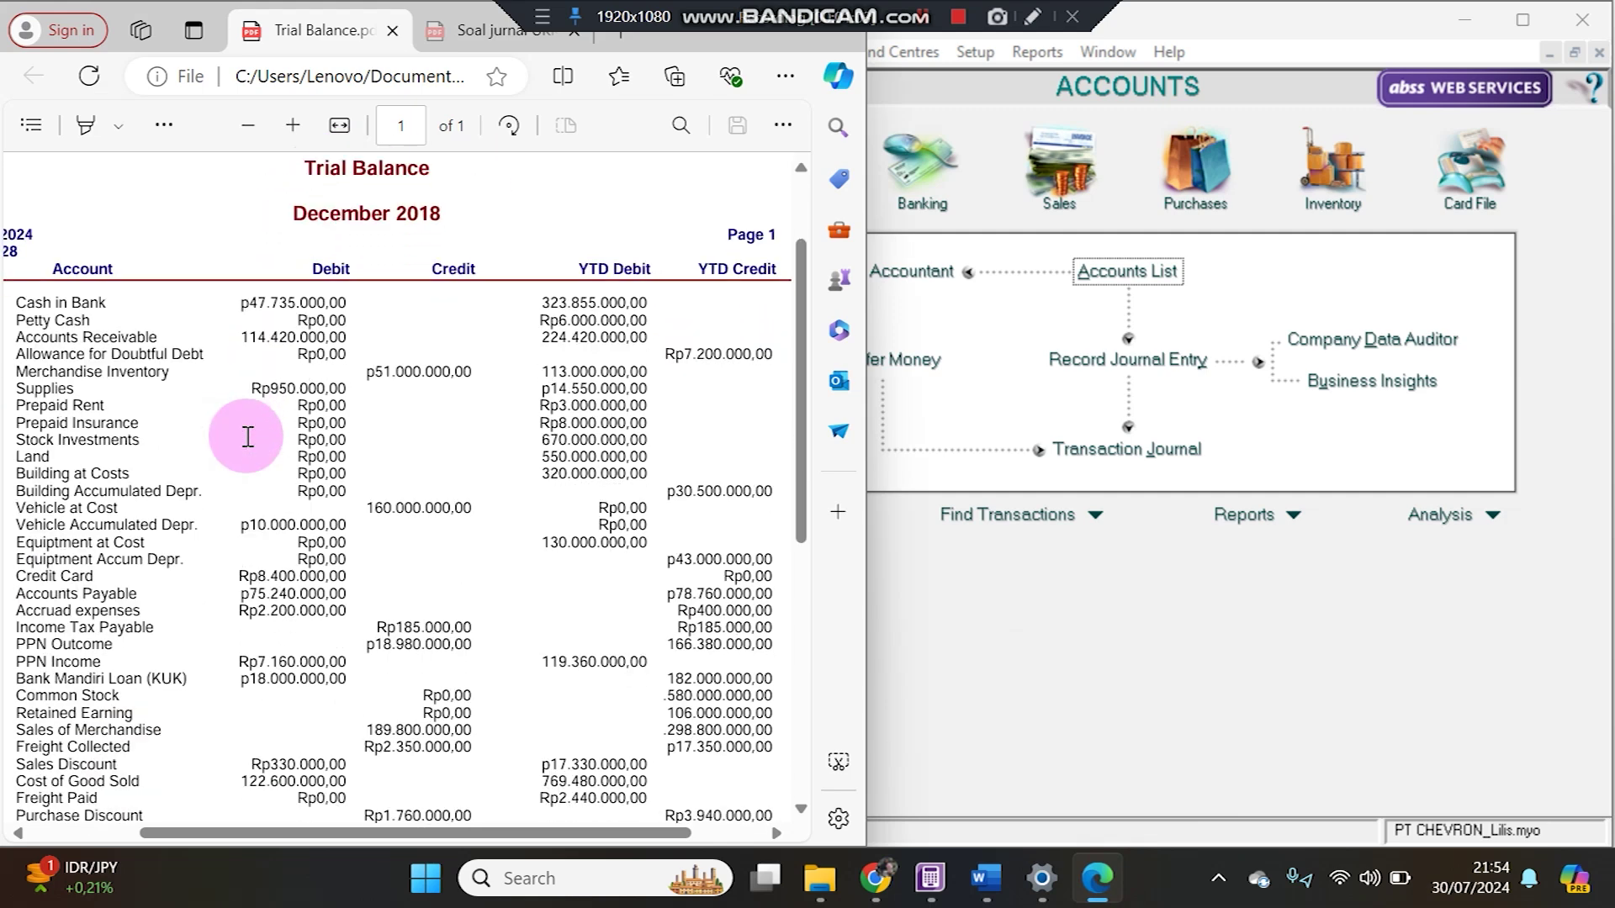
{"action": "scroll", "coordinate": [248, 436], "scroll_direction": "up", "scroll_amount": 3}
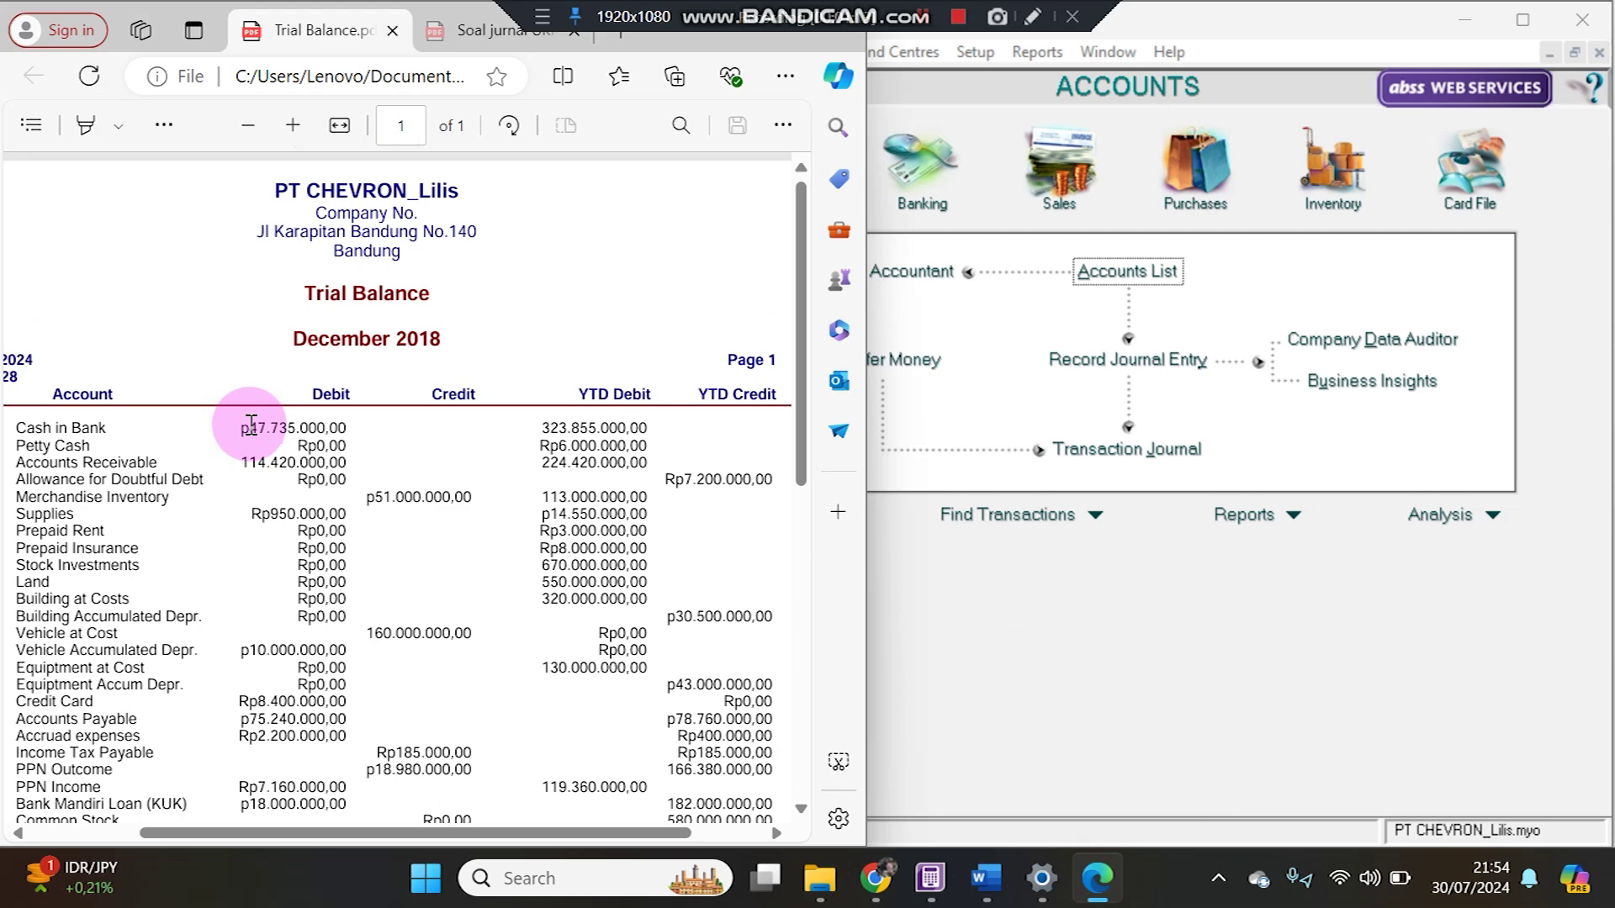
{"action": "left_click", "coordinate": [999, 879]}
{"action": "left_click", "coordinate": [489, 420]}
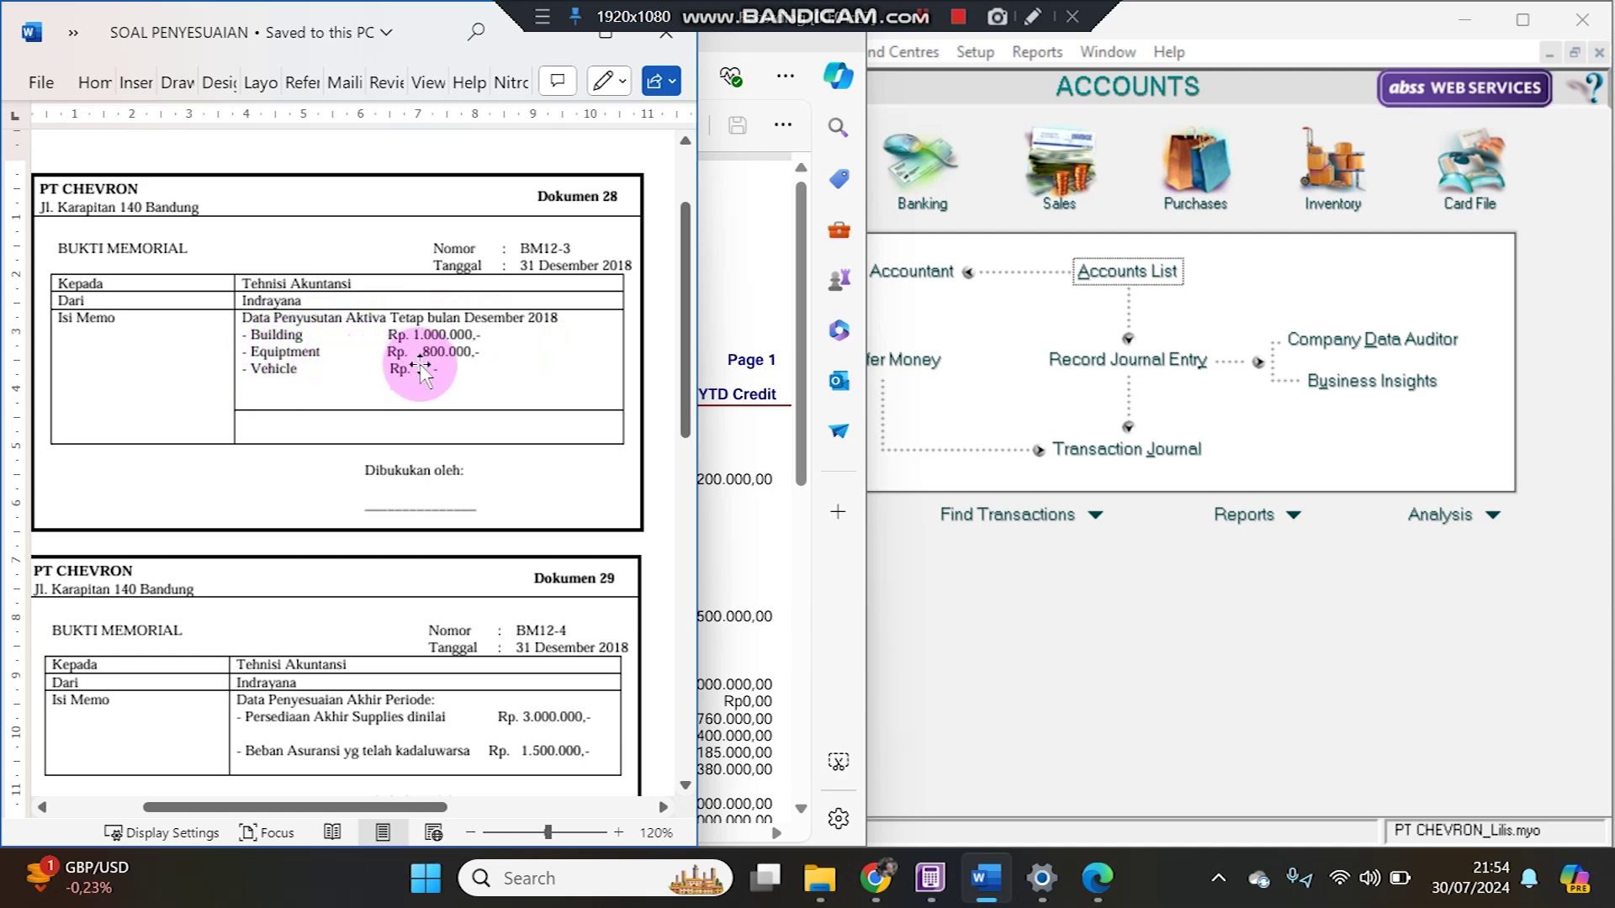
- Switch to ABSS and start a new general journal entry numbered BM12-3
{"action": "left_click", "coordinate": [1144, 645]}
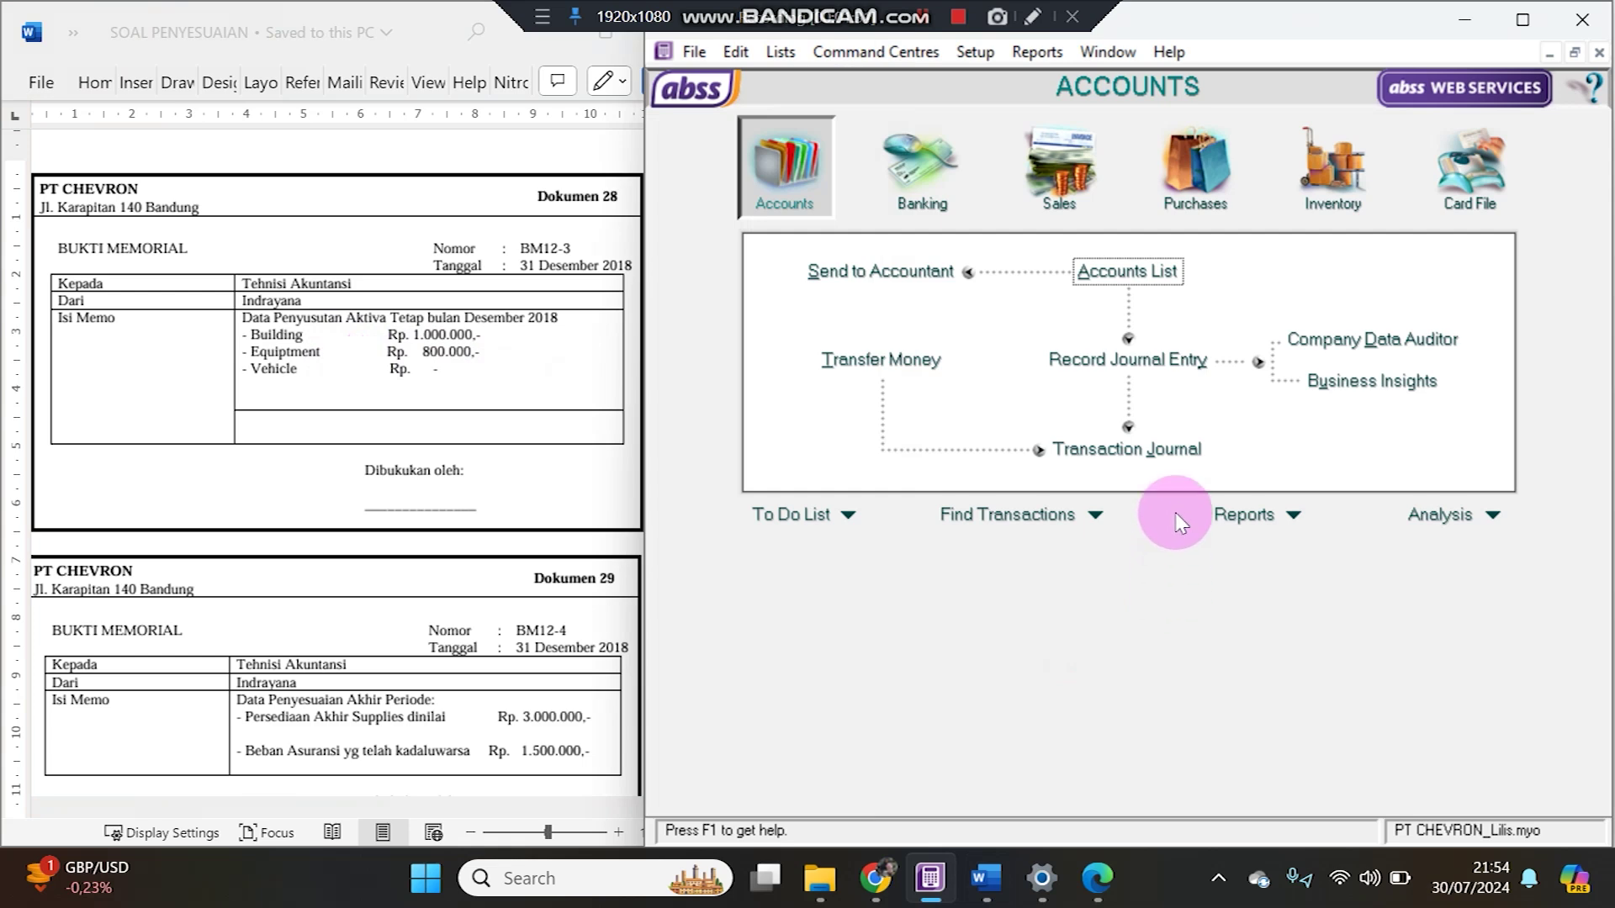
{"action": "left_click", "coordinate": [1153, 362]}
{"action": "left_click", "coordinate": [911, 183]}
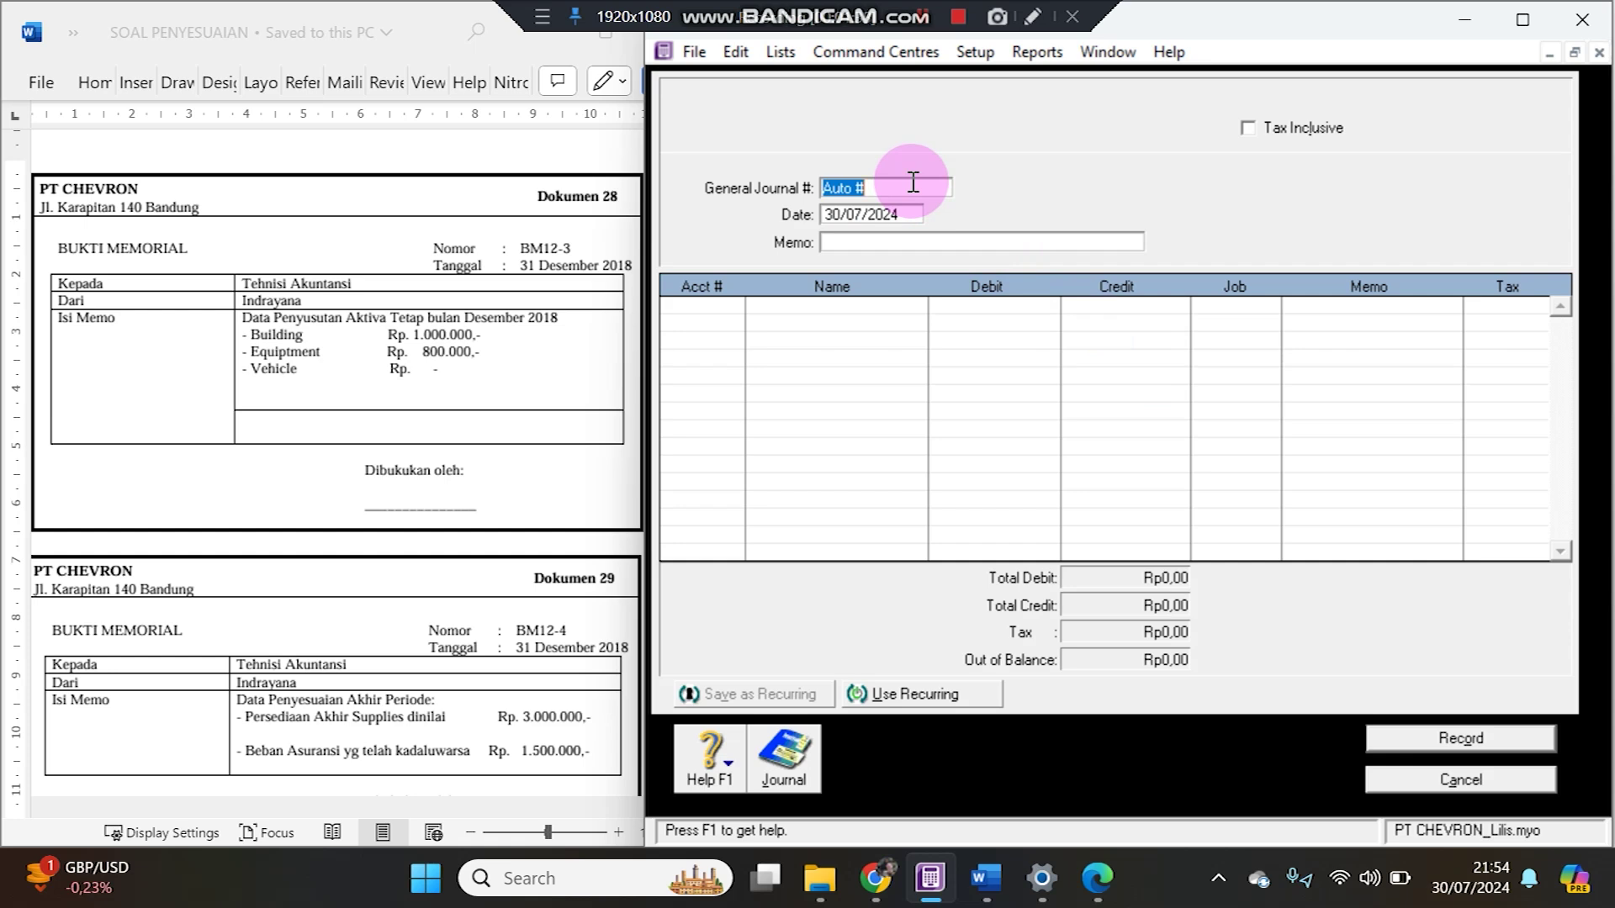
{"action": "type", "text": "BM12-3"}
- Date the BM12-3 journal entry 31/12/2018 and give it the memo "Penyusutan aktiva tetap"
{"action": "left_click", "coordinate": [912, 207]}
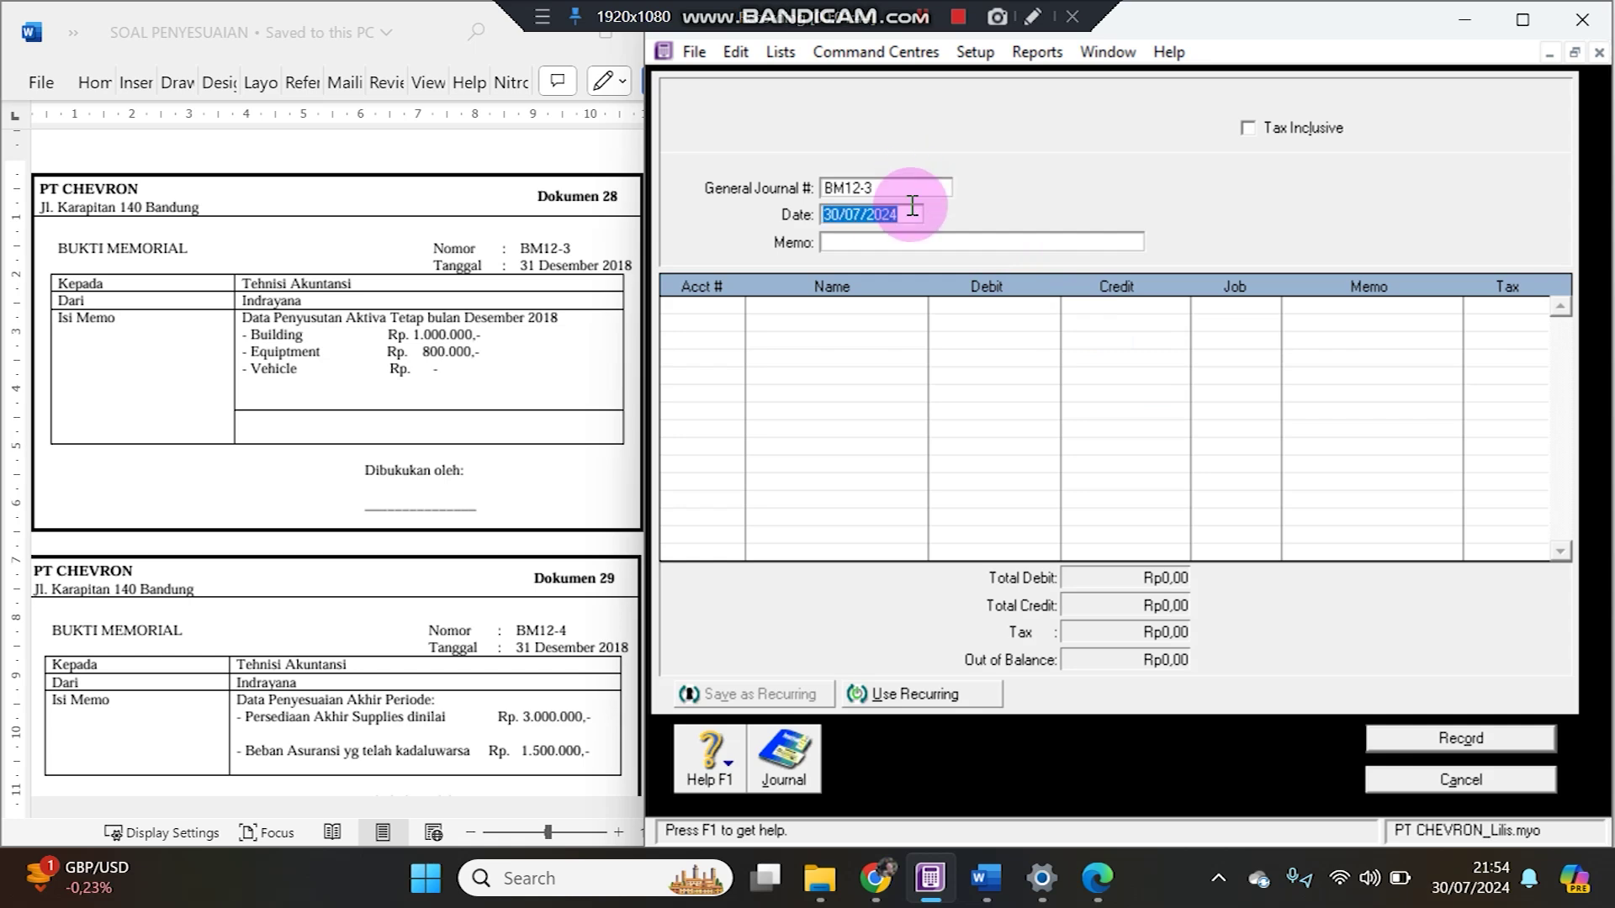
{"action": "type", "text": "31"}
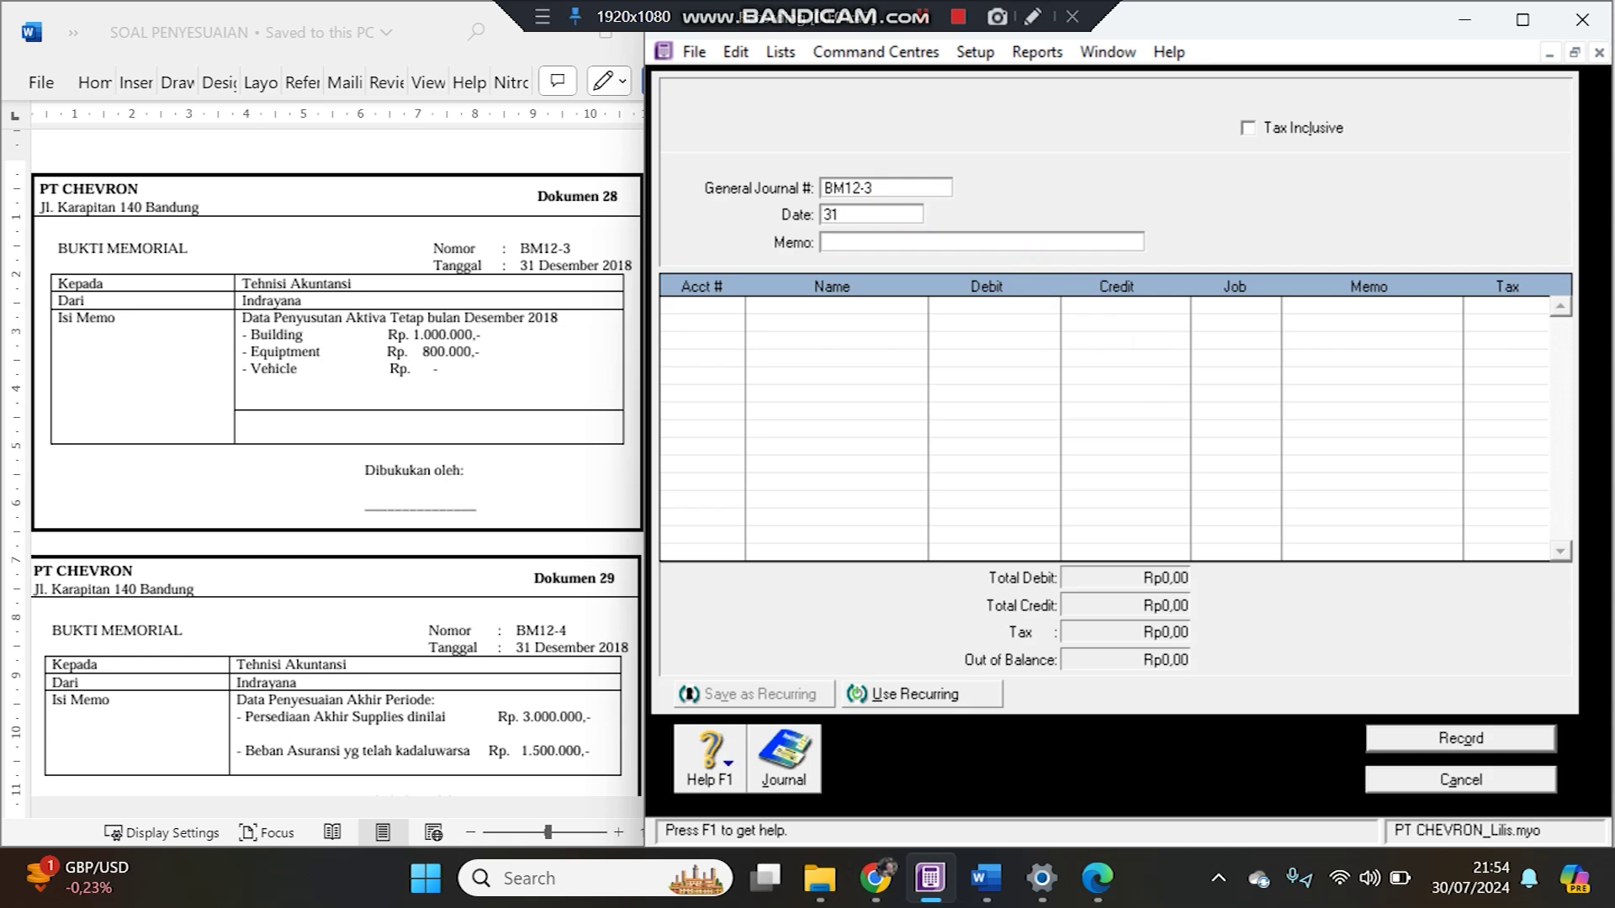
{"action": "type", "text": "/12"}
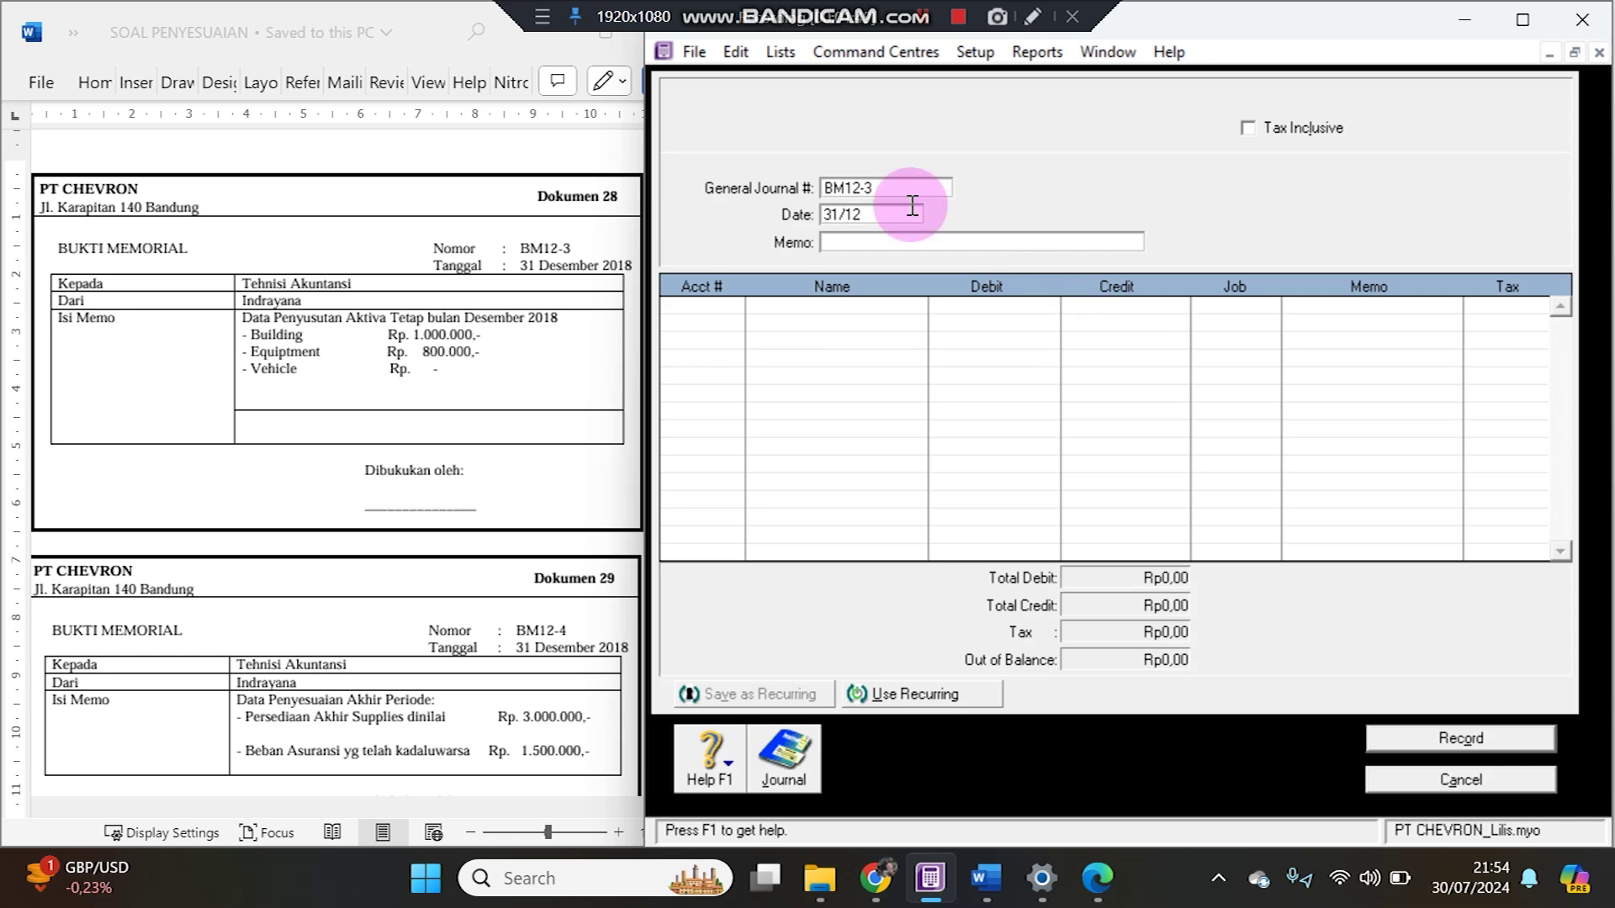
{"action": "type", "text": "/20918"}
{"action": "key", "text": "BackSpace"}
{"action": "key", "text": "BackSpace"}
{"action": "key", "text": "BackSpace"}
{"action": "type", "text": "18"}
{"action": "left_click", "coordinate": [900, 245]}
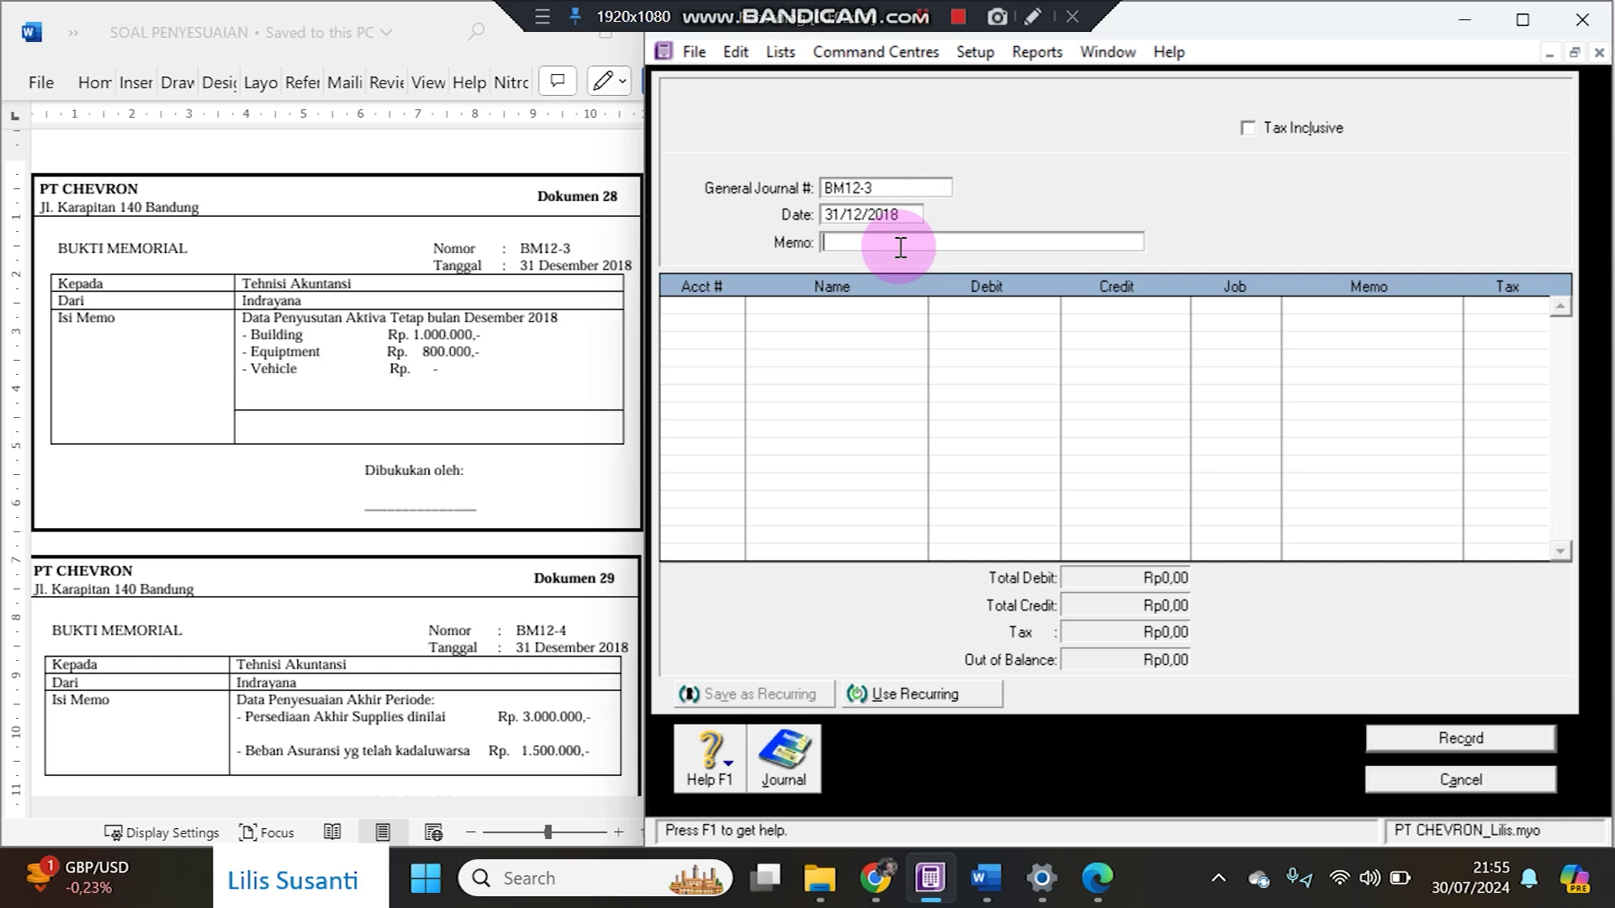
{"action": "type", "text": "Penyusutan aktiva tetap"}
- Add account 6-2700 Depreciation Expense as the first line of the journal entry
{"action": "key", "text": "Tab"}
{"action": "key", "text": "Tab"}
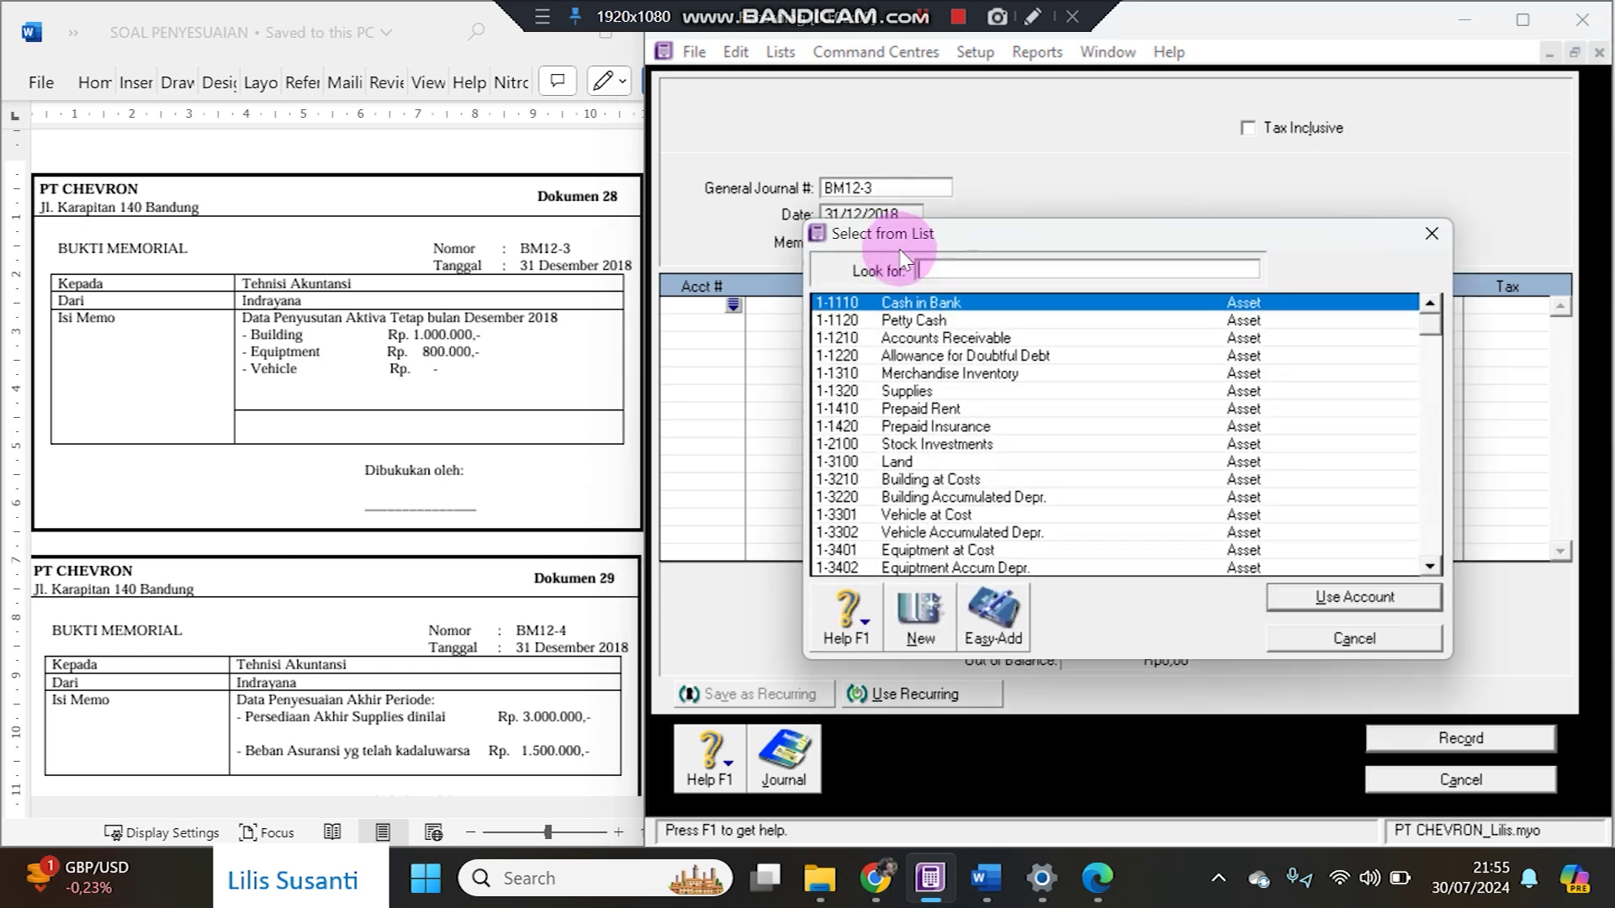
{"action": "type", "text": "6"}
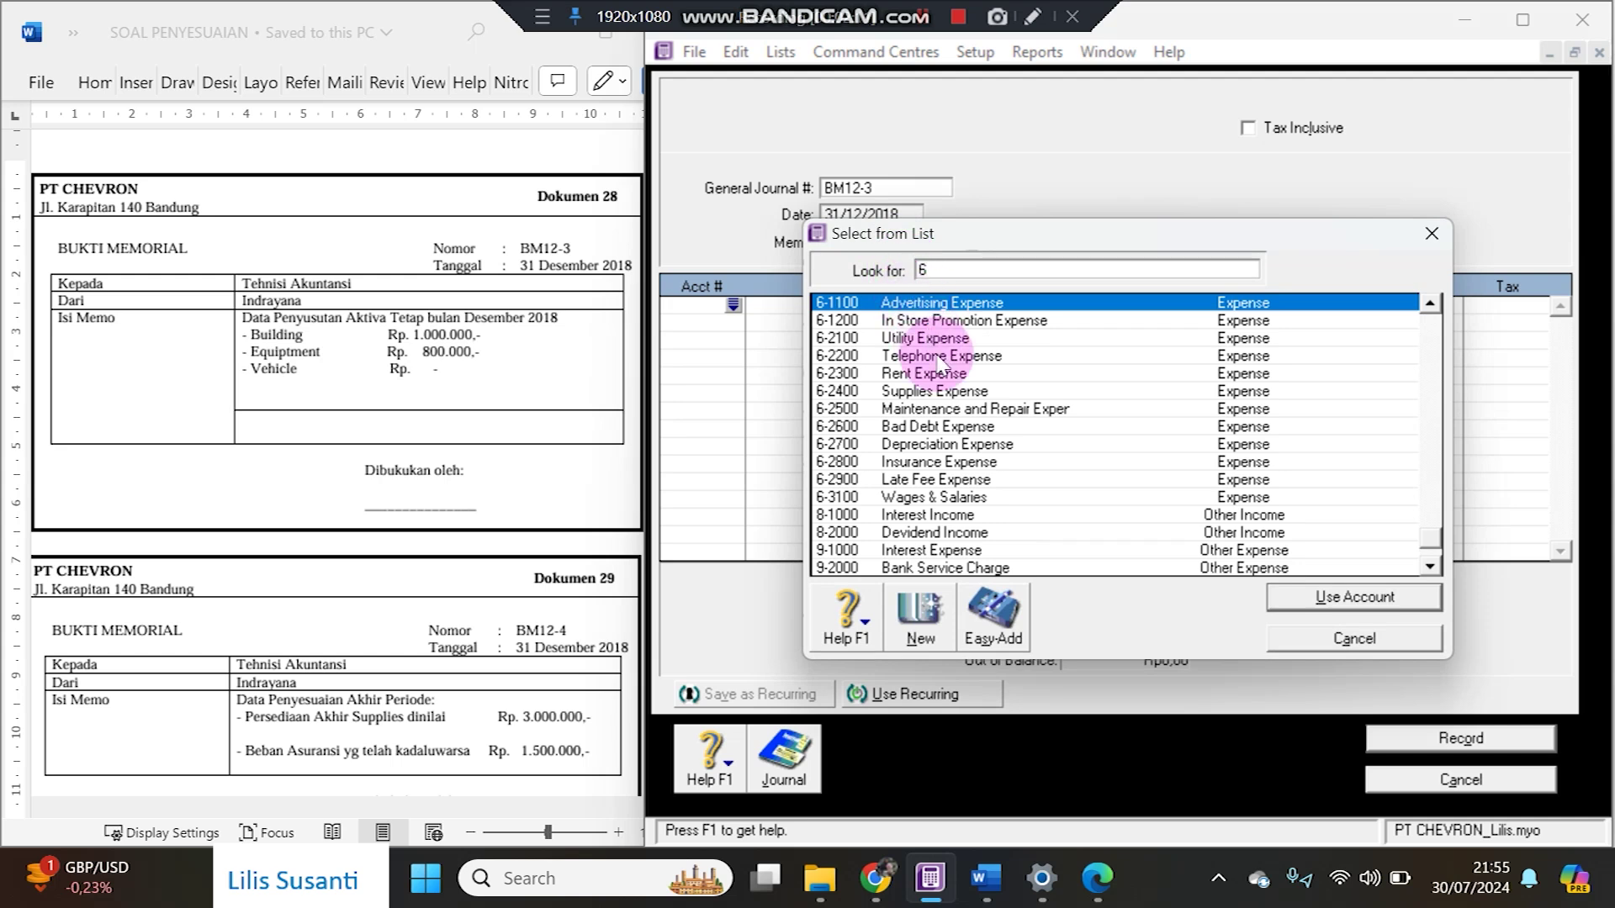
{"action": "double_click", "coordinate": [968, 446]}
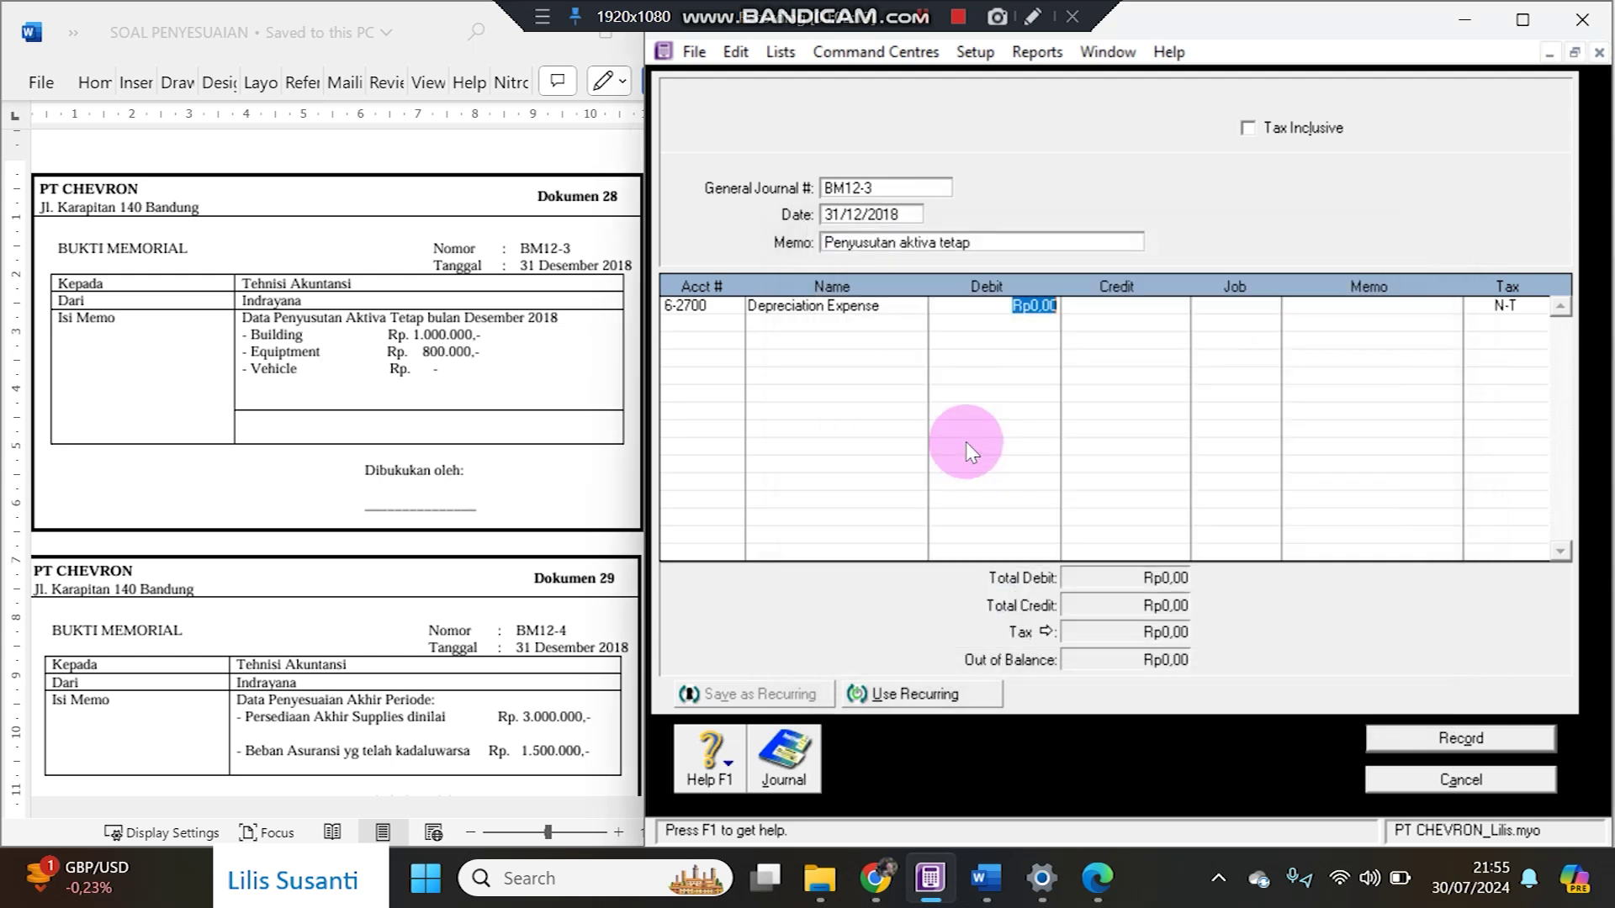
- Add account 1-3220 Building Accumulated Depr. on the second line with a credit of 1000000
{"action": "left_click", "coordinate": [734, 324]}
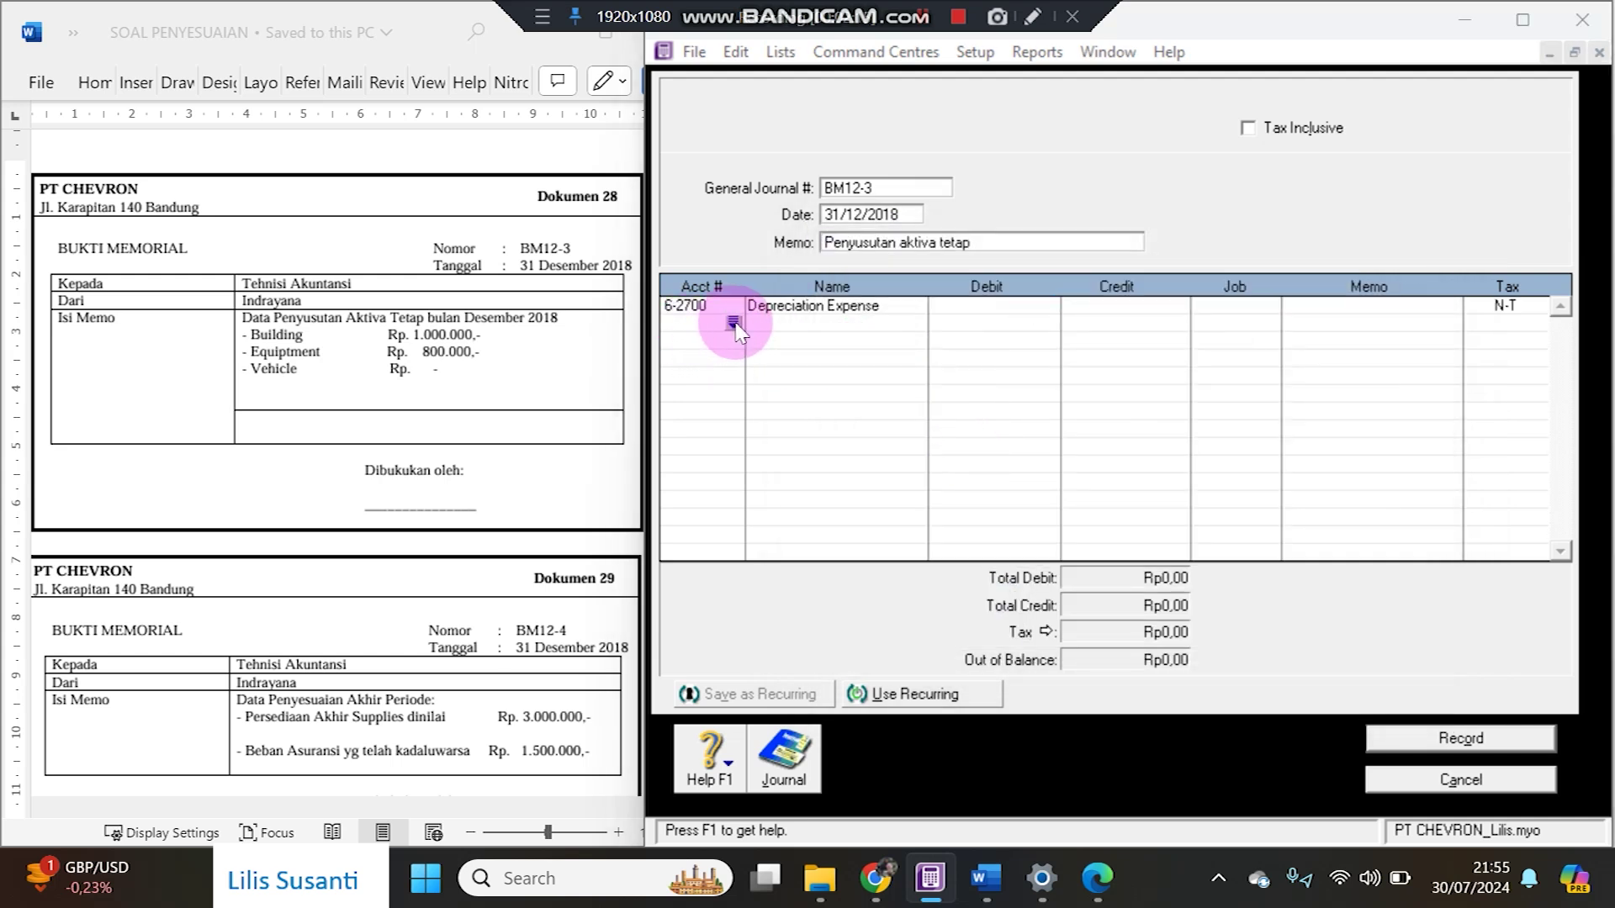
{"action": "left_click", "coordinate": [734, 323]}
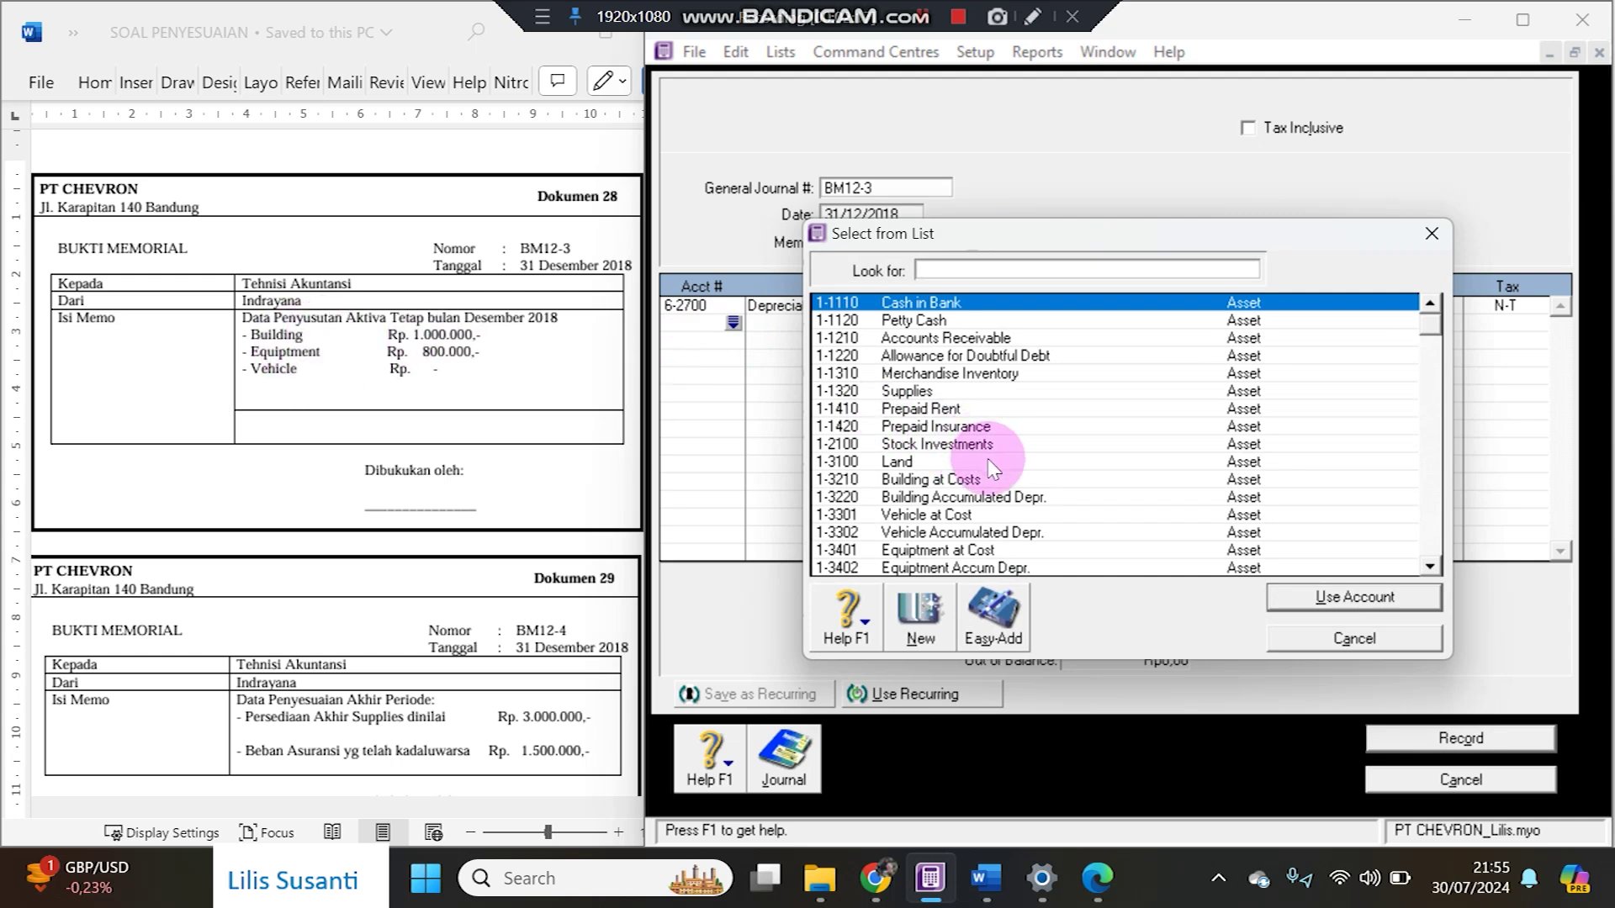
{"action": "double_click", "coordinate": [989, 498]}
{"action": "left_click", "coordinate": [1088, 323]}
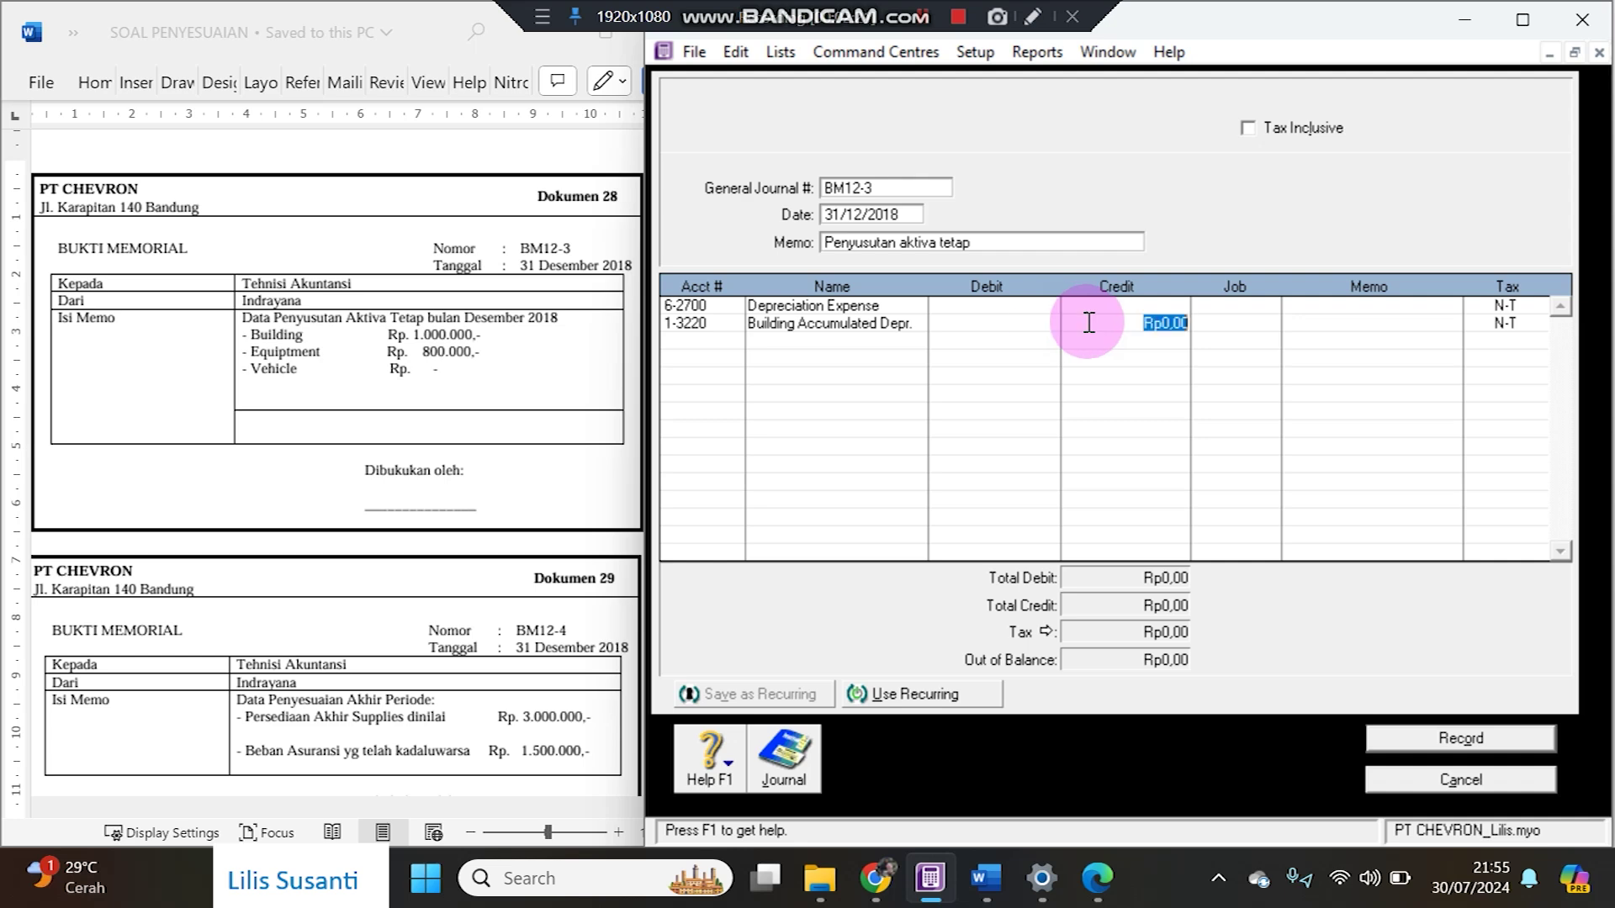
{"action": "type", "text": "1000000"}
- Add account 1-3402 Equiptment Accum Depr. on the third line, clear its suggested debit, and credit it 800000
{"action": "left_click", "coordinate": [685, 339]}
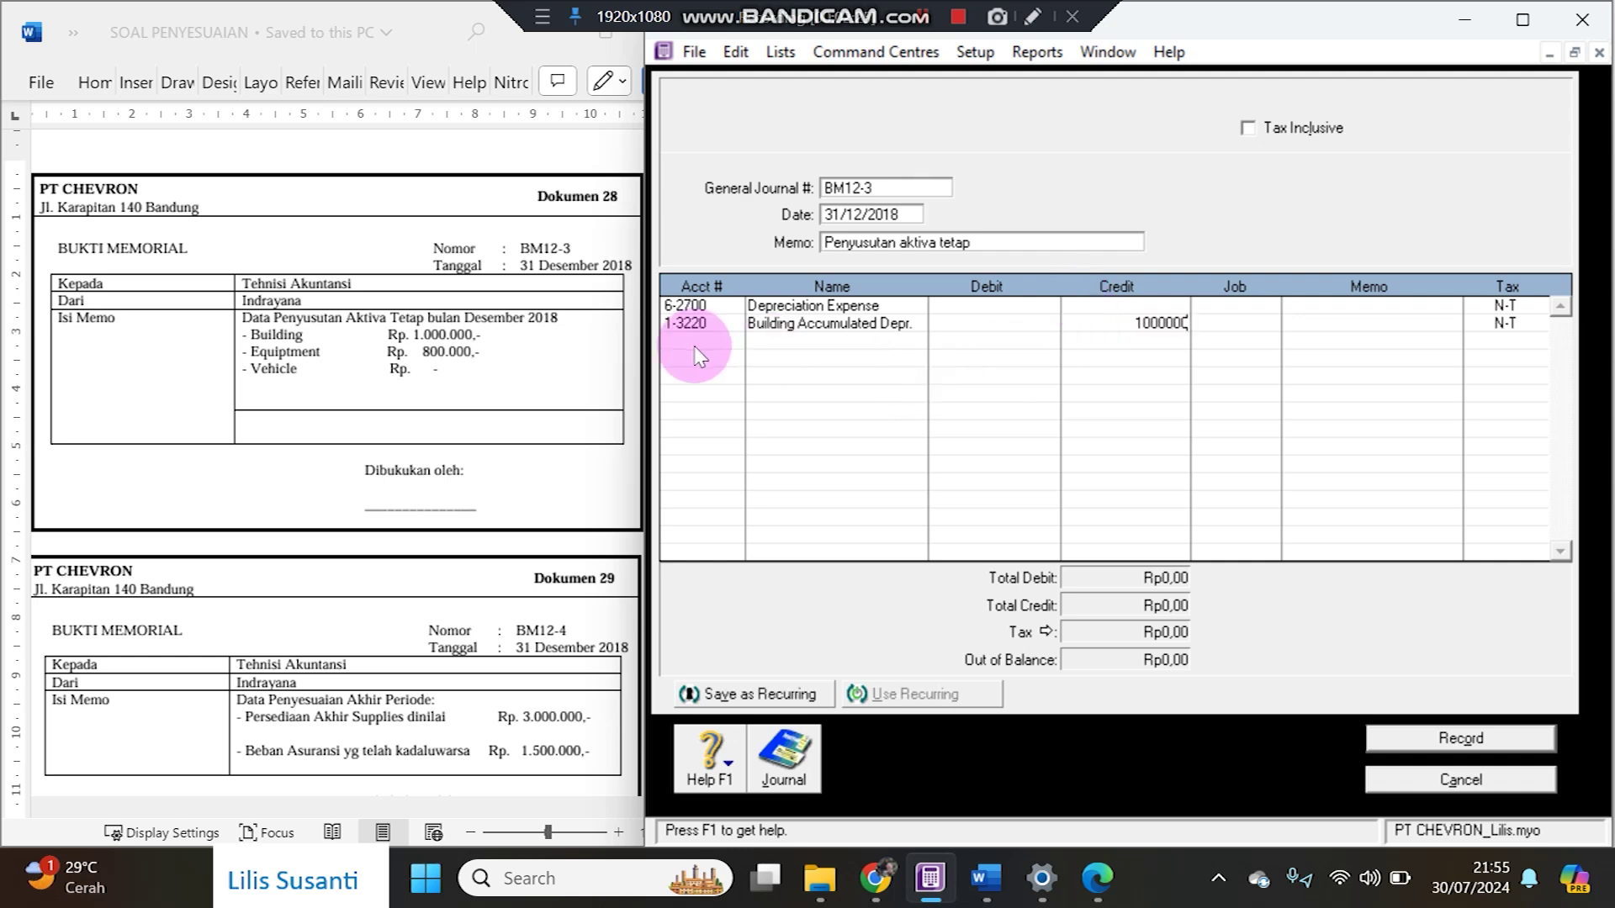
{"action": "left_click", "coordinate": [733, 340]}
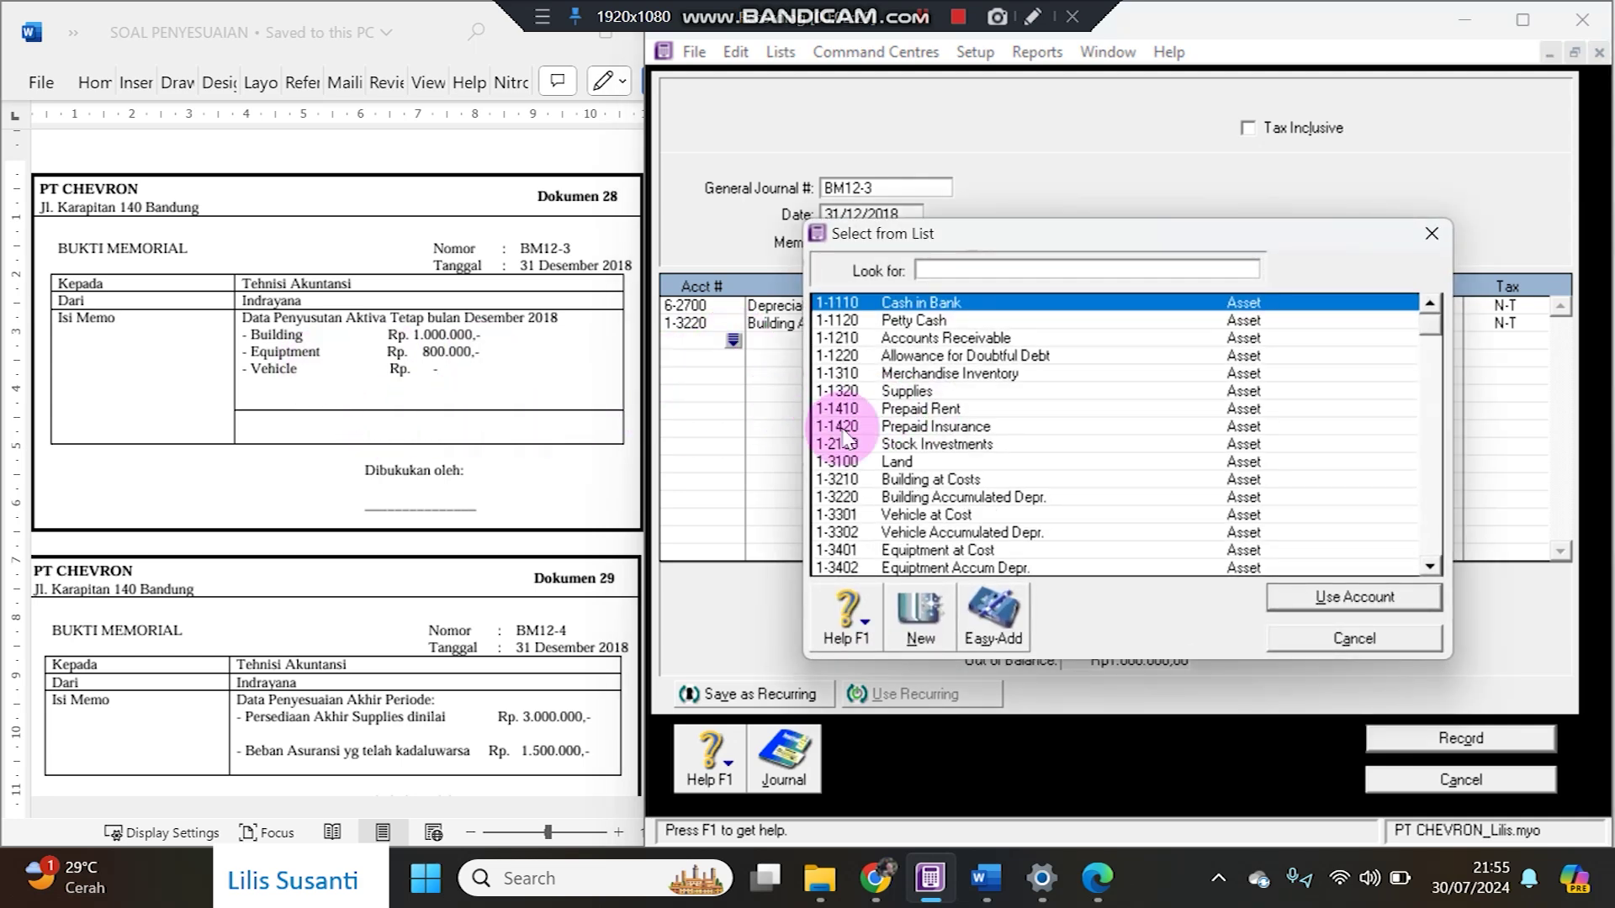
{"action": "left_click", "coordinate": [927, 570]}
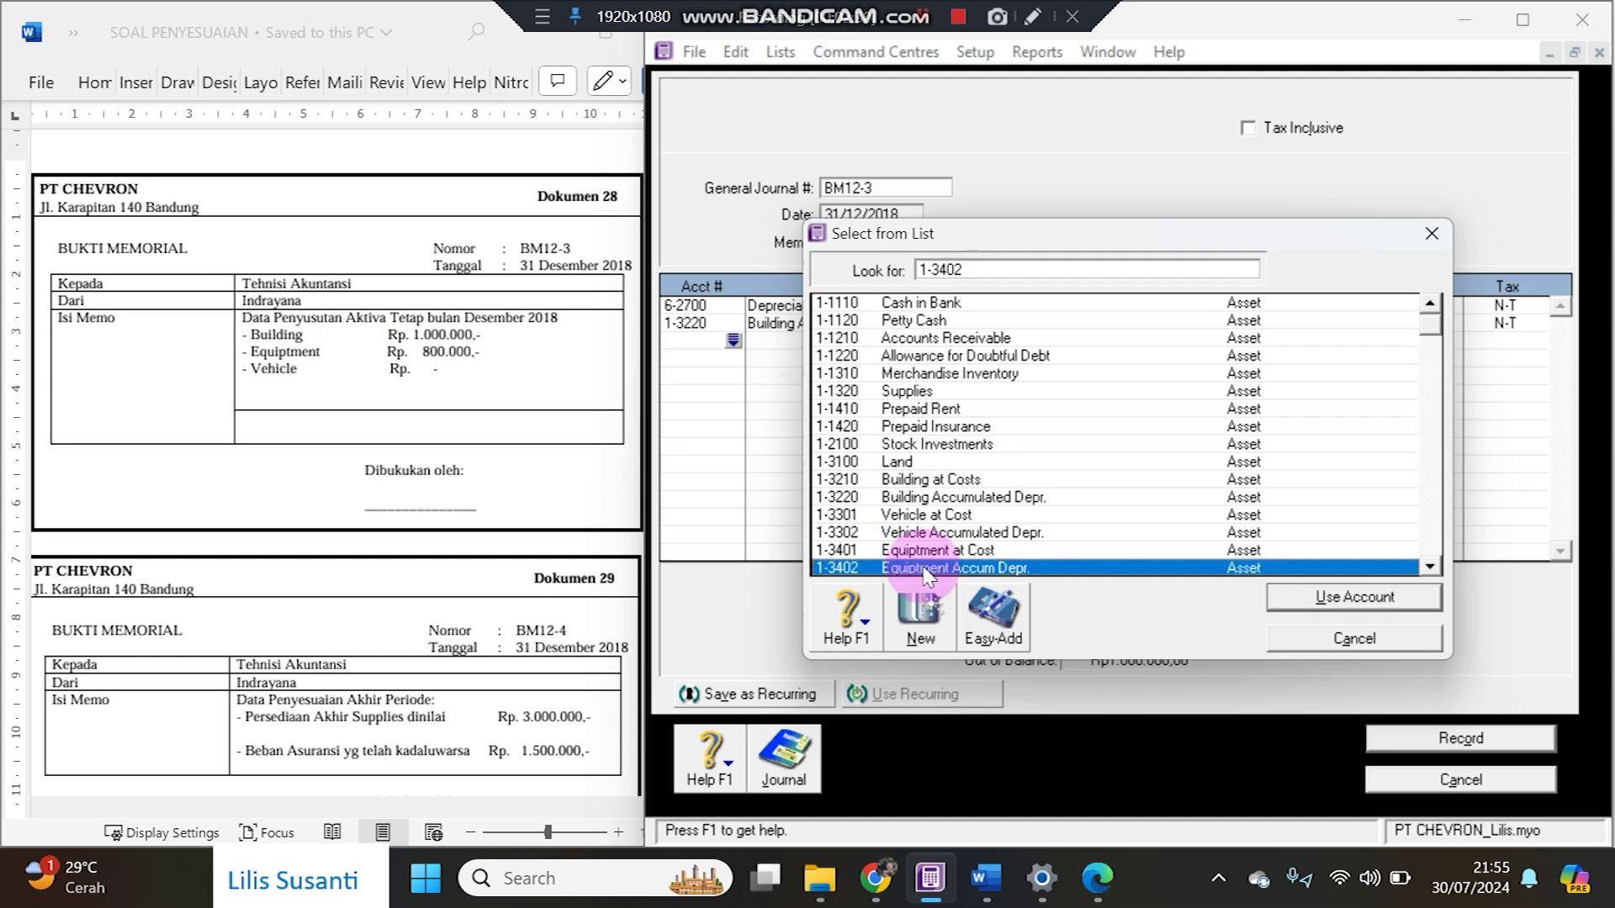
{"action": "double_click", "coordinate": [927, 572]}
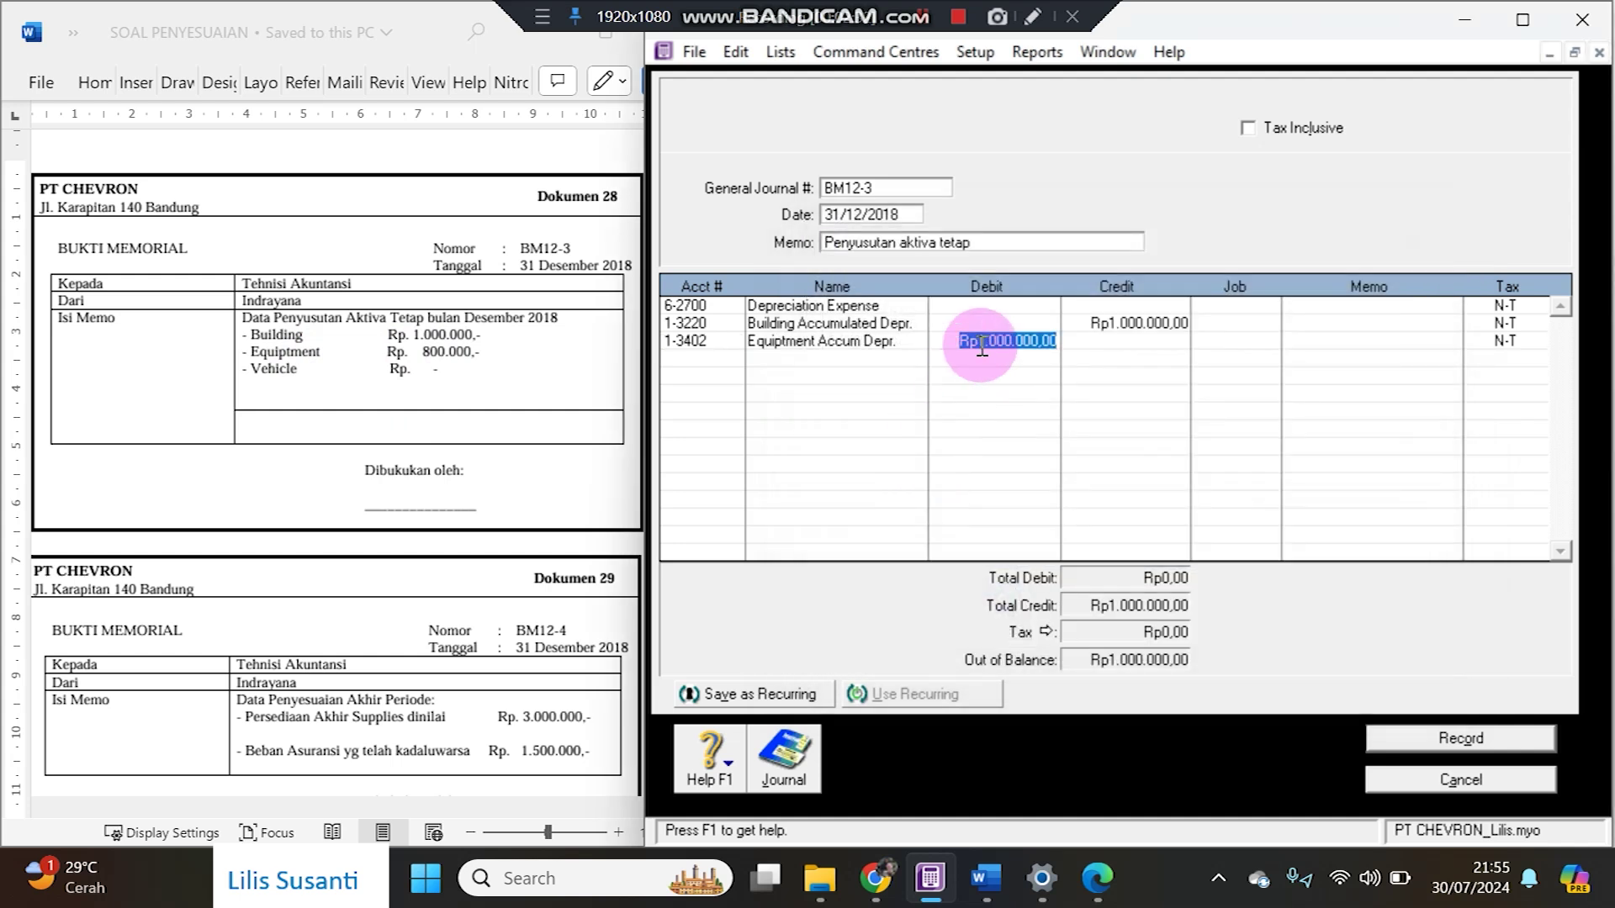
{"action": "key", "text": "BackSpace"}
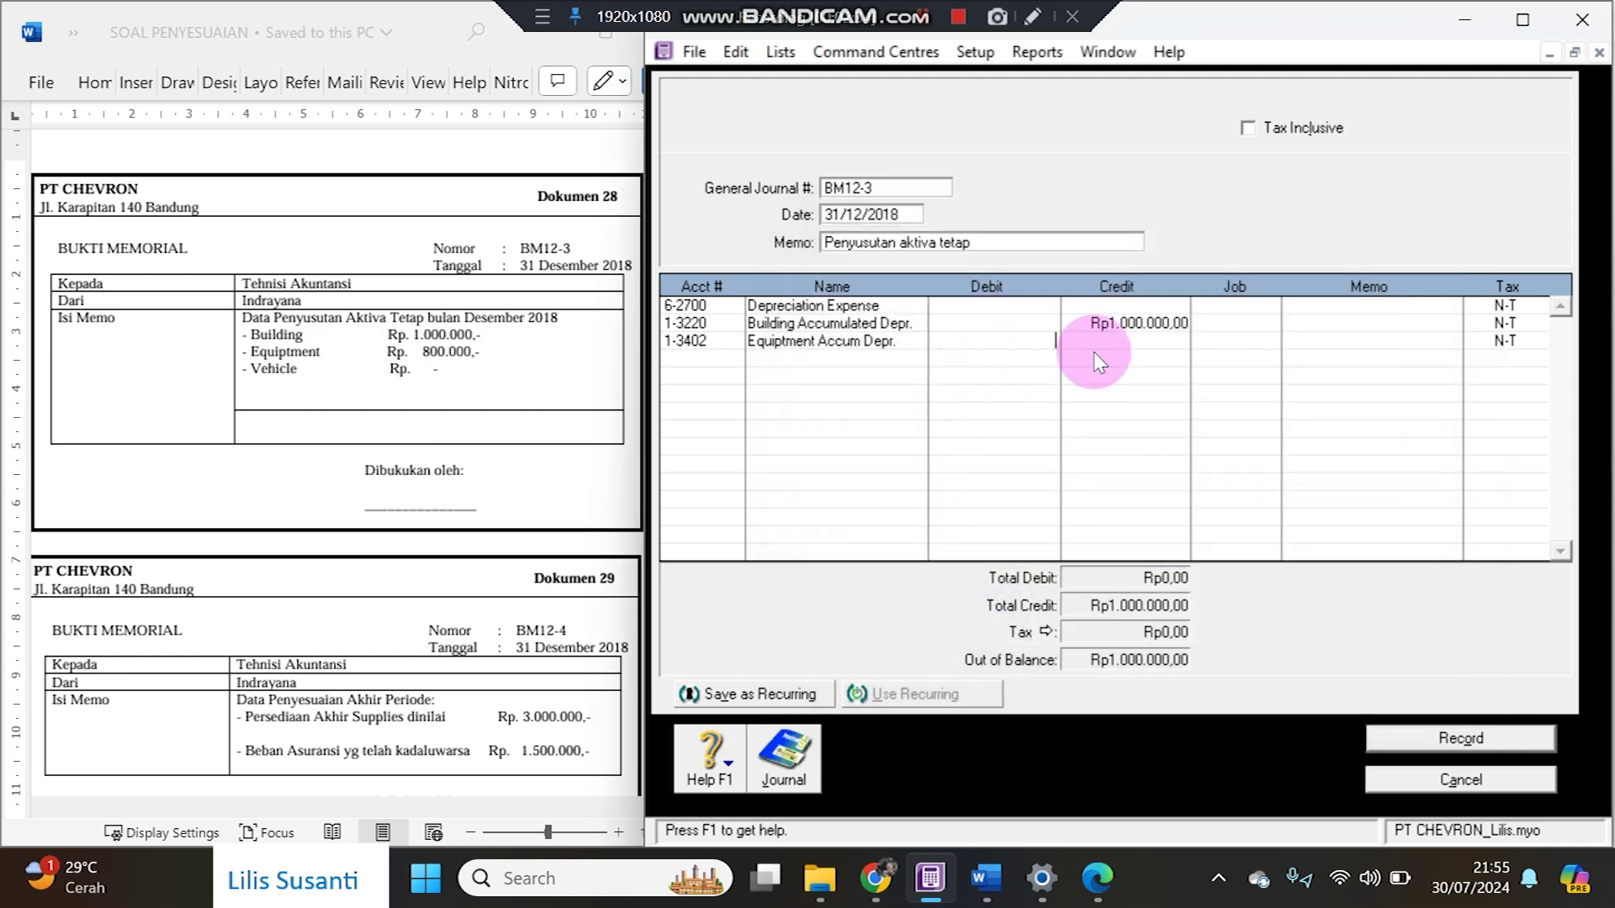
{"action": "left_click", "coordinate": [1114, 338]}
{"action": "type", "text": "800000"}
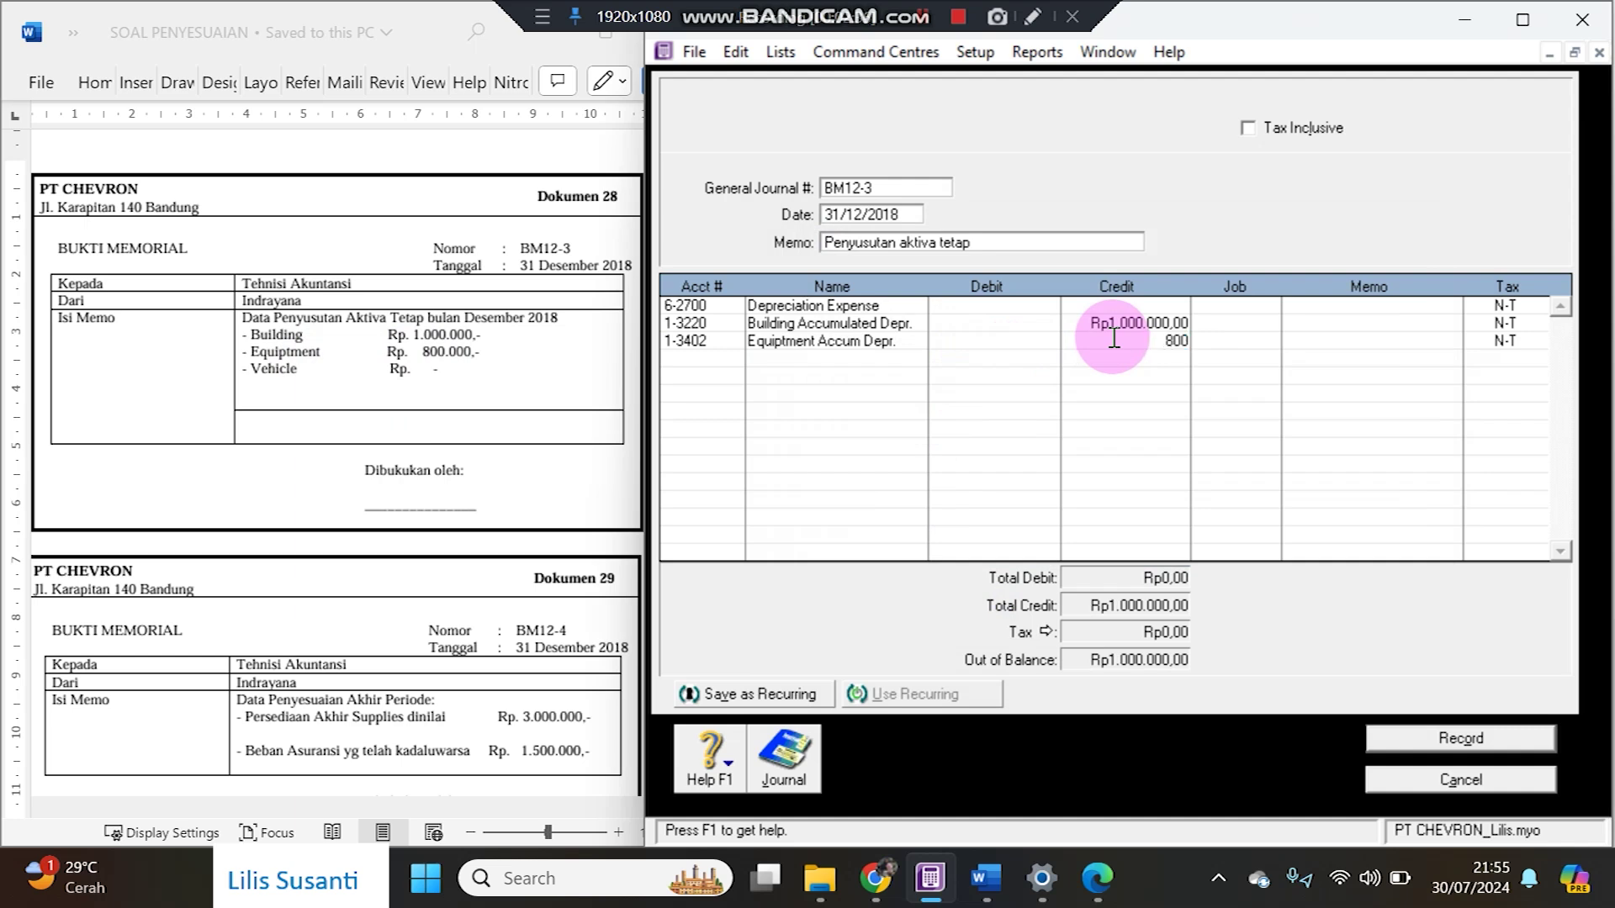
{"action": "key", "text": "Return"}
- Debit Depreciation Expense Rp1.800.000,00 and record the BM12-3 journal entry
{"action": "left_click", "coordinate": [1011, 310]}
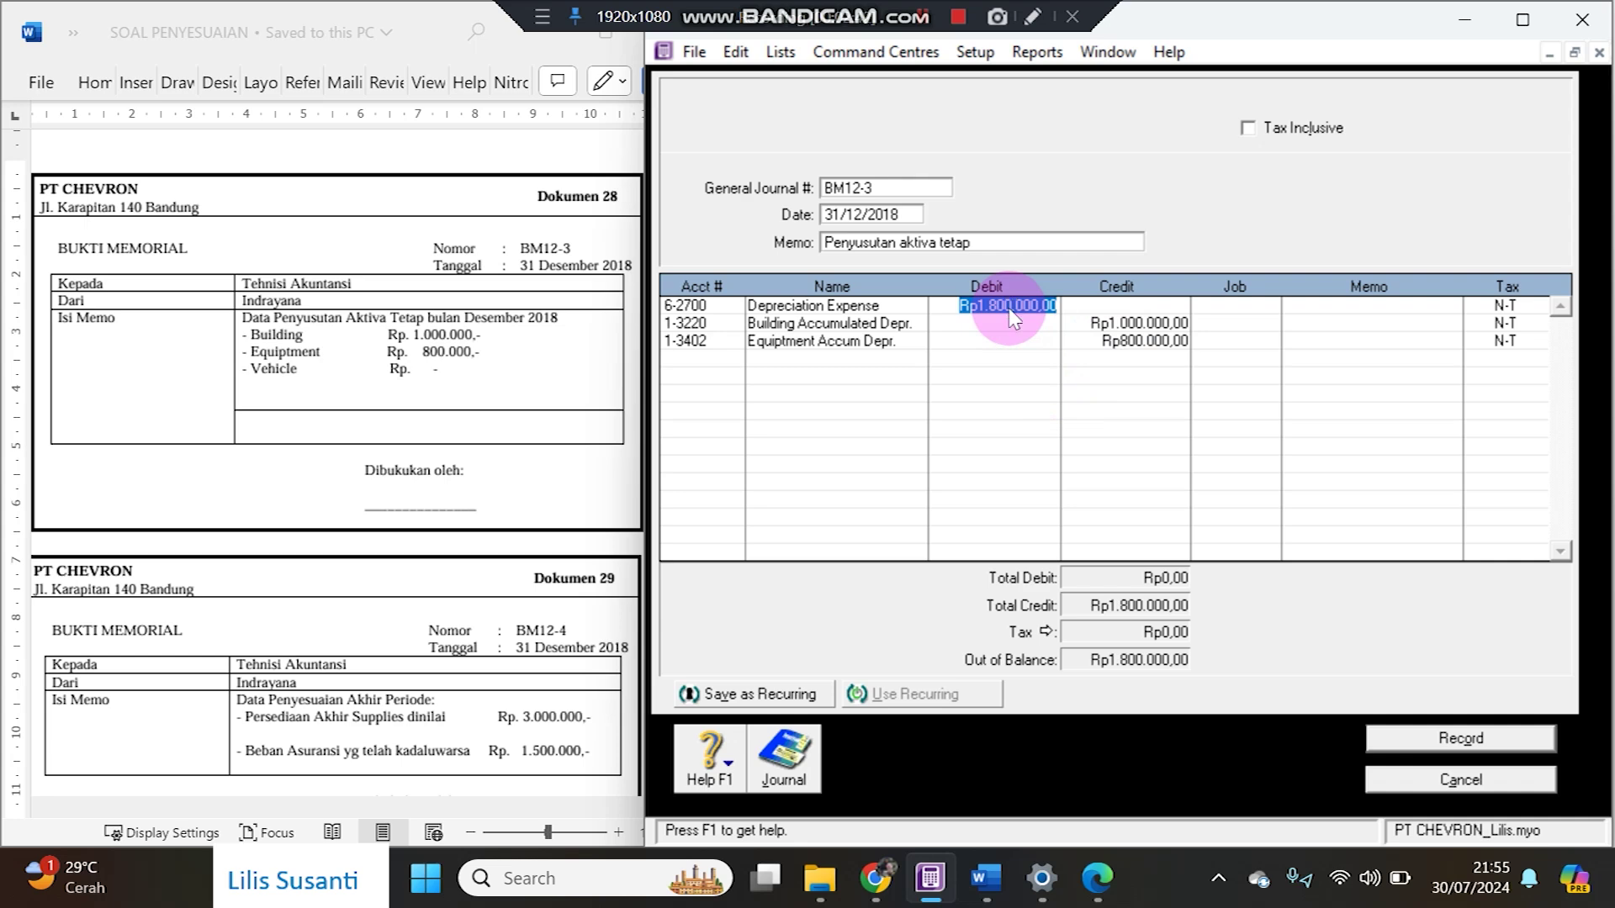
{"action": "key", "text": "Return"}
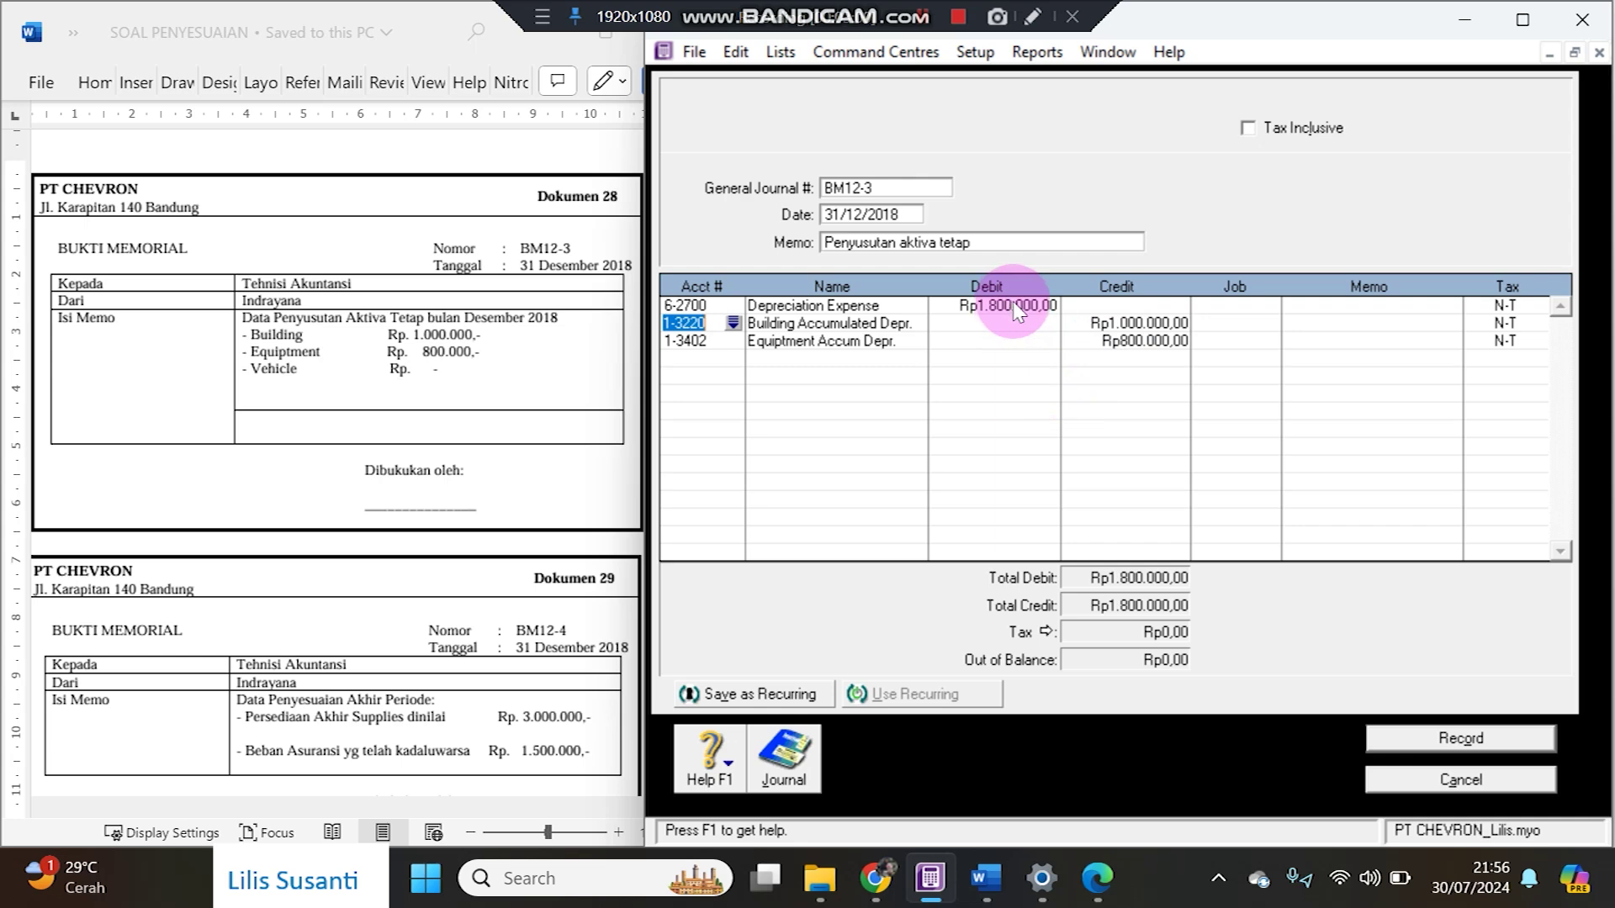
{"action": "left_click", "coordinate": [1429, 736]}
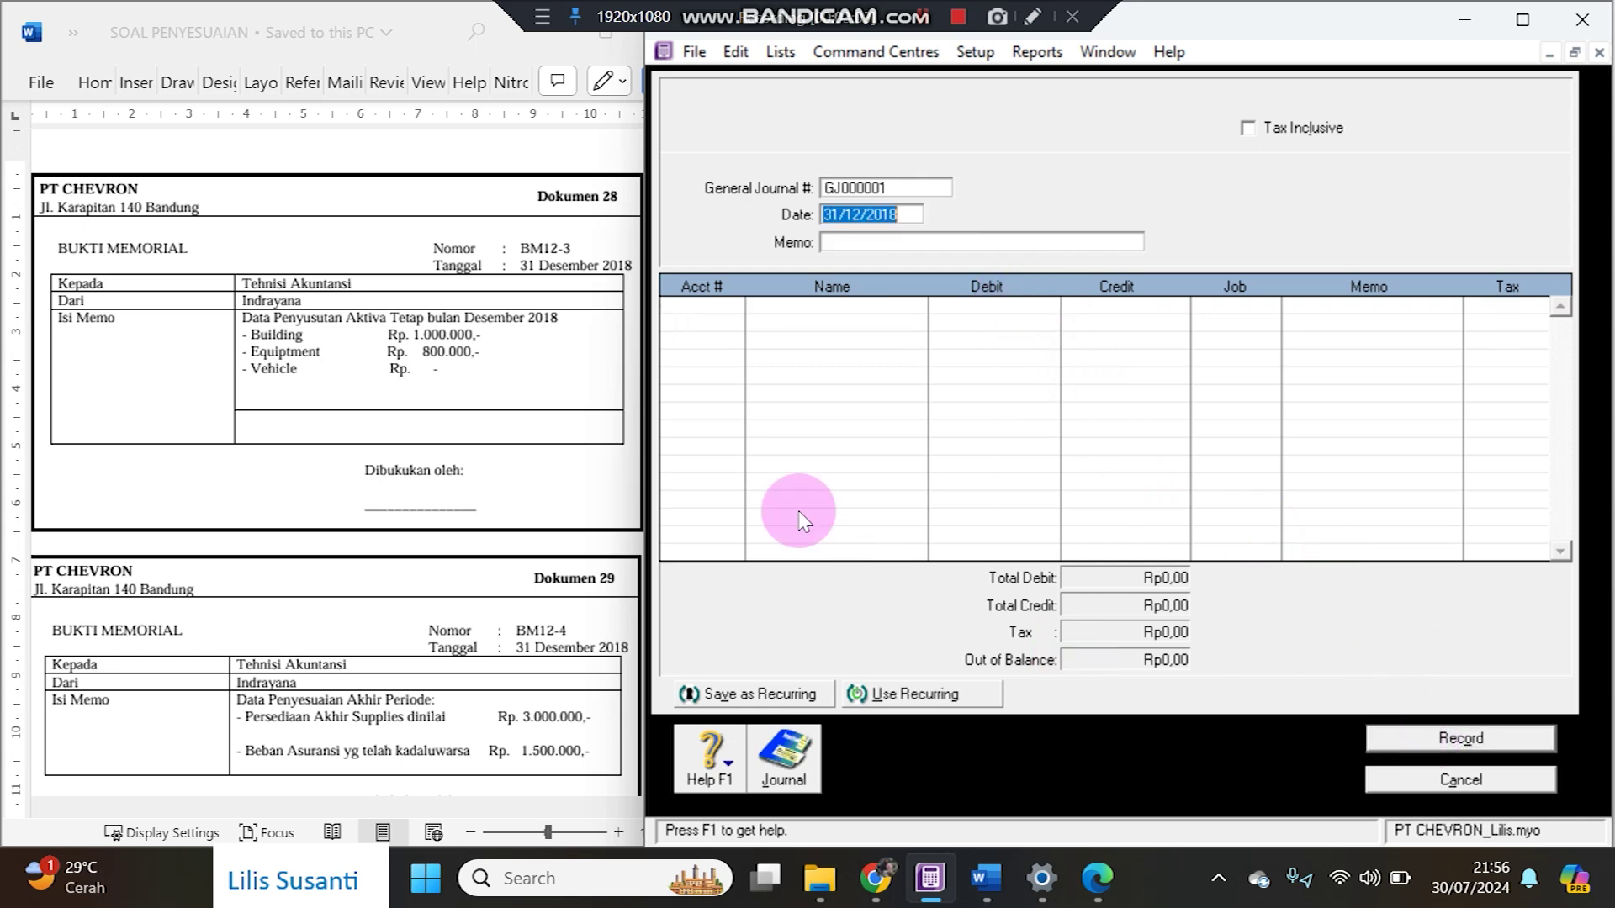
- Number the new general journal entry BM12-4
{"action": "left_click", "coordinate": [847, 184]}
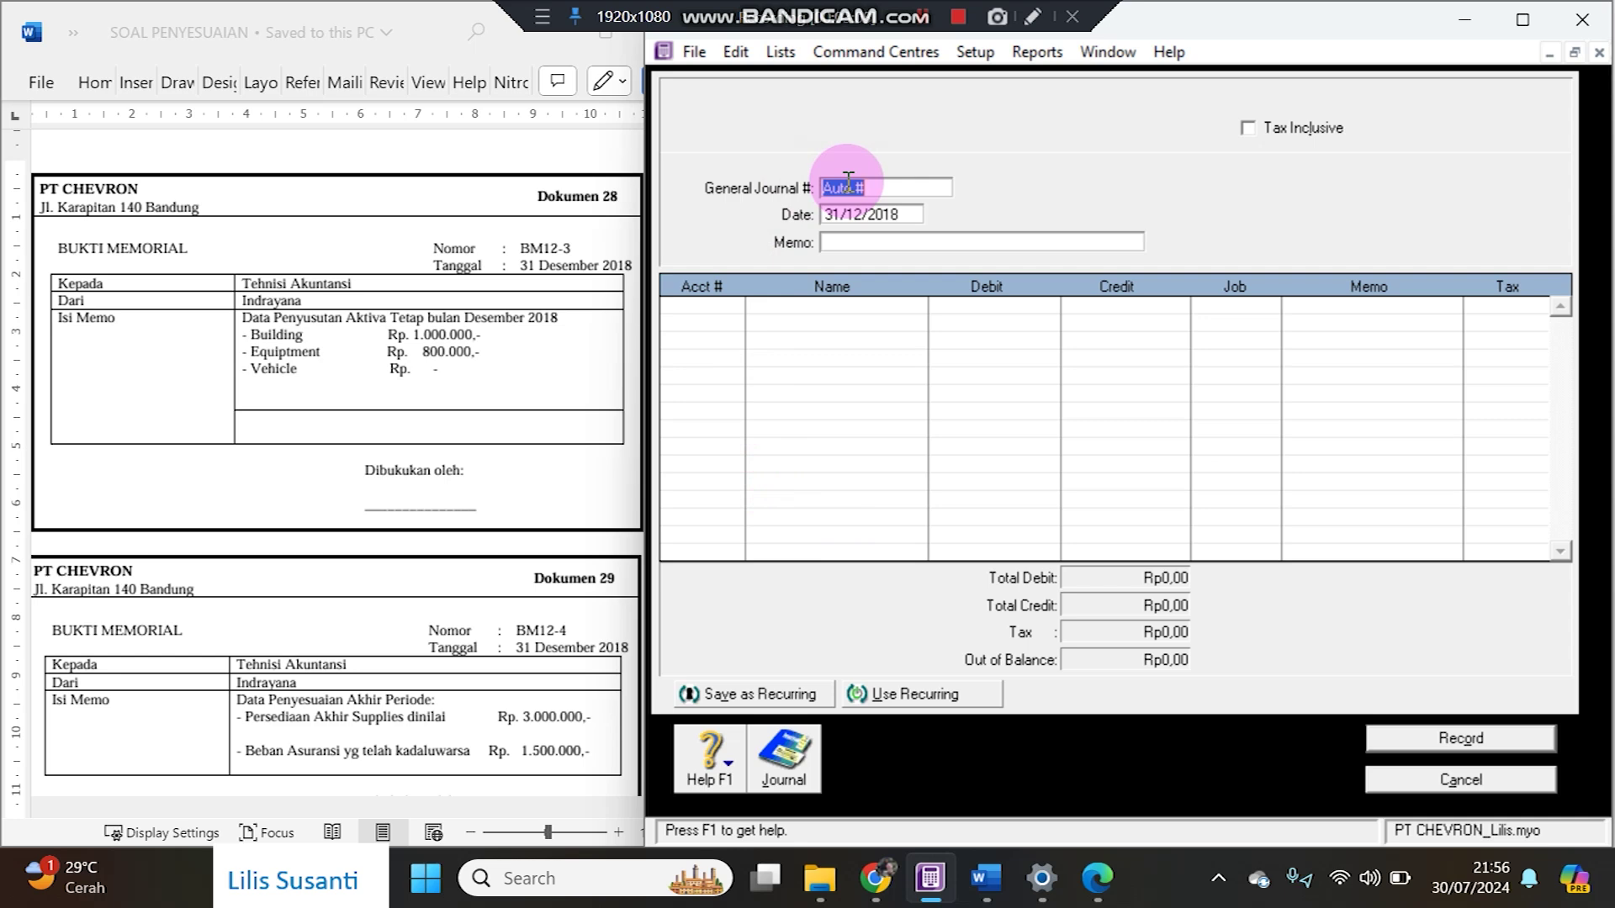
{"action": "type", "text": "BM"}
{"action": "key", "text": "BackSpace"}
{"action": "key", "text": "BackSpace"}
{"action": "type", "text": "BM1204"}
{"action": "key", "text": "BackSpace"}
{"action": "key", "text": "BackSpace"}
{"action": "type", "text": "-4"}
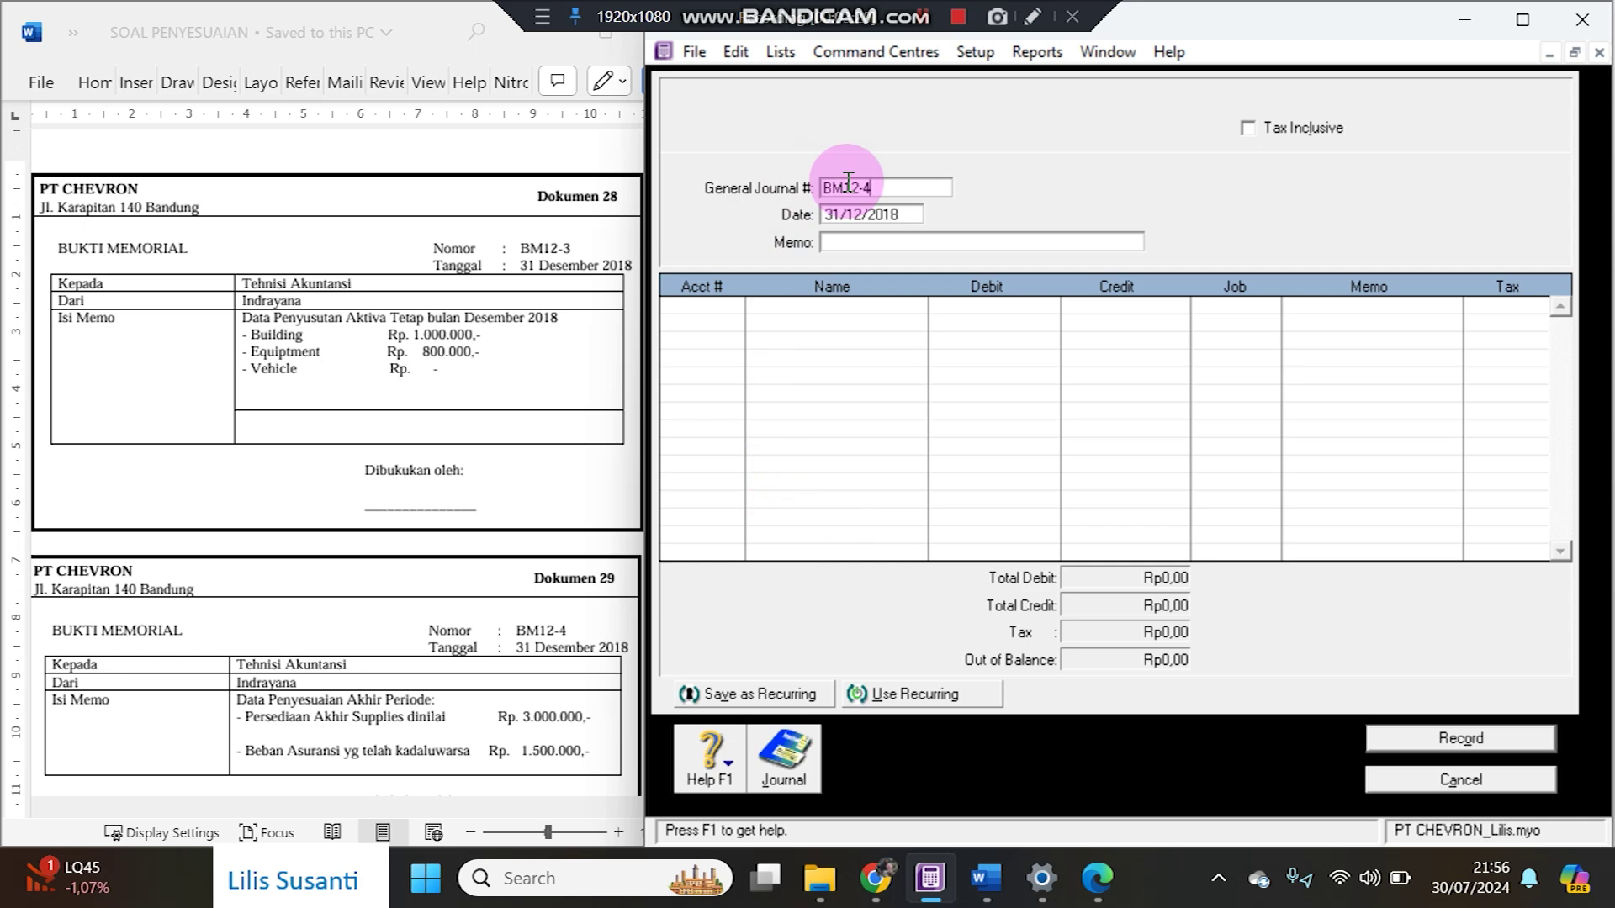
- Look up the Supplies balance in the trial balance PDF in Edge, then return to the Dokumen 29 voucher in Word
{"action": "left_click", "coordinate": [366, 737]}
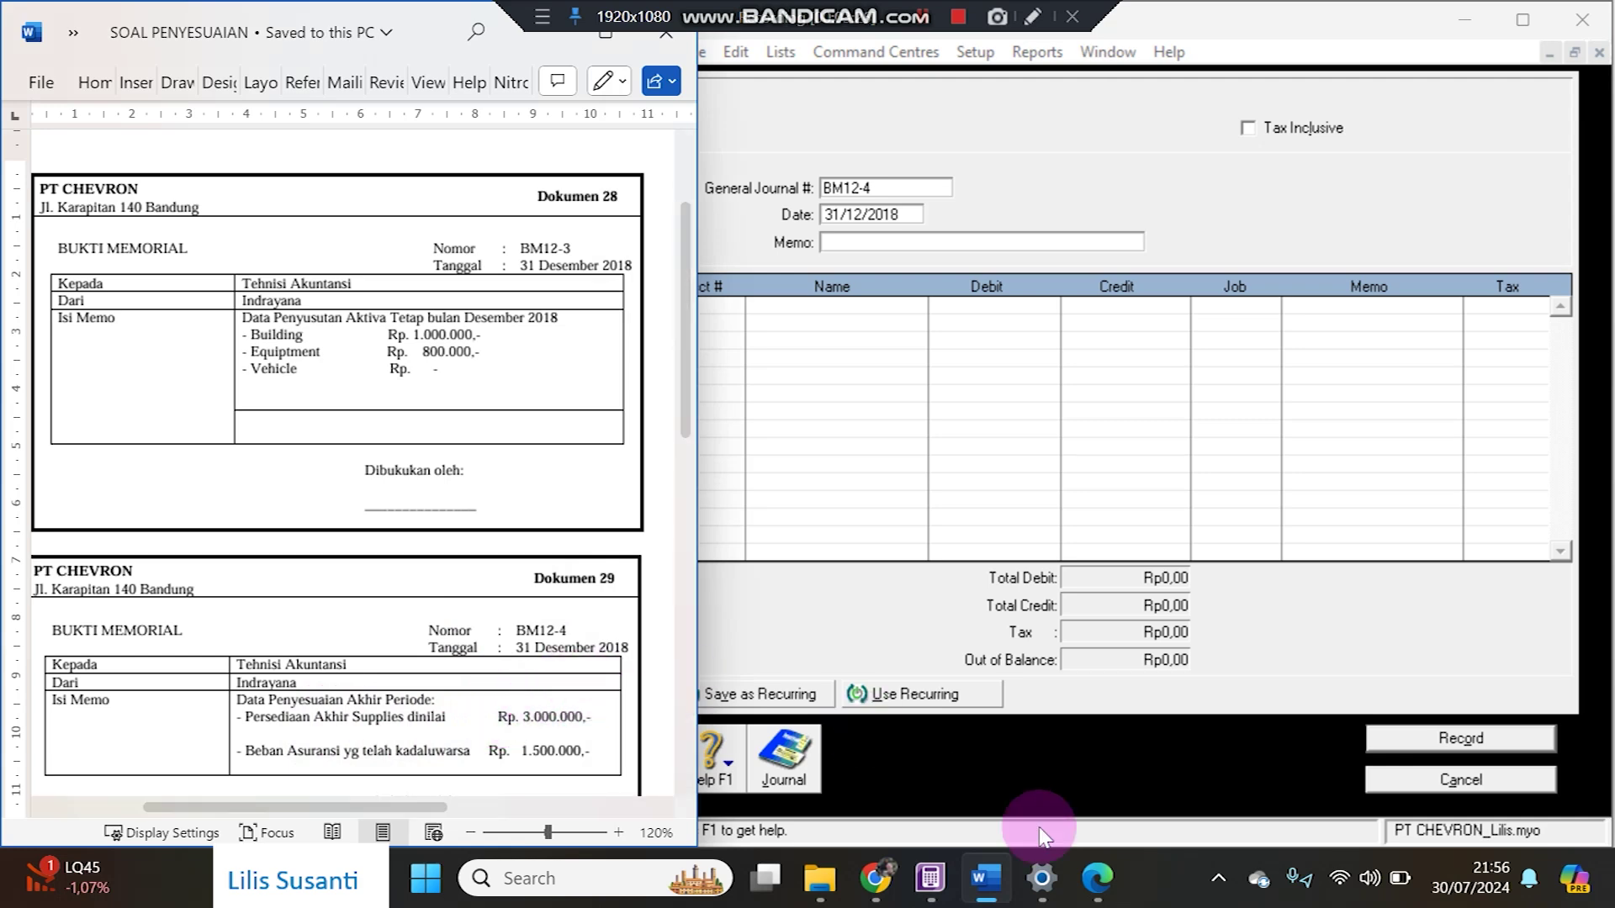
{"action": "left_click", "coordinate": [1096, 878]}
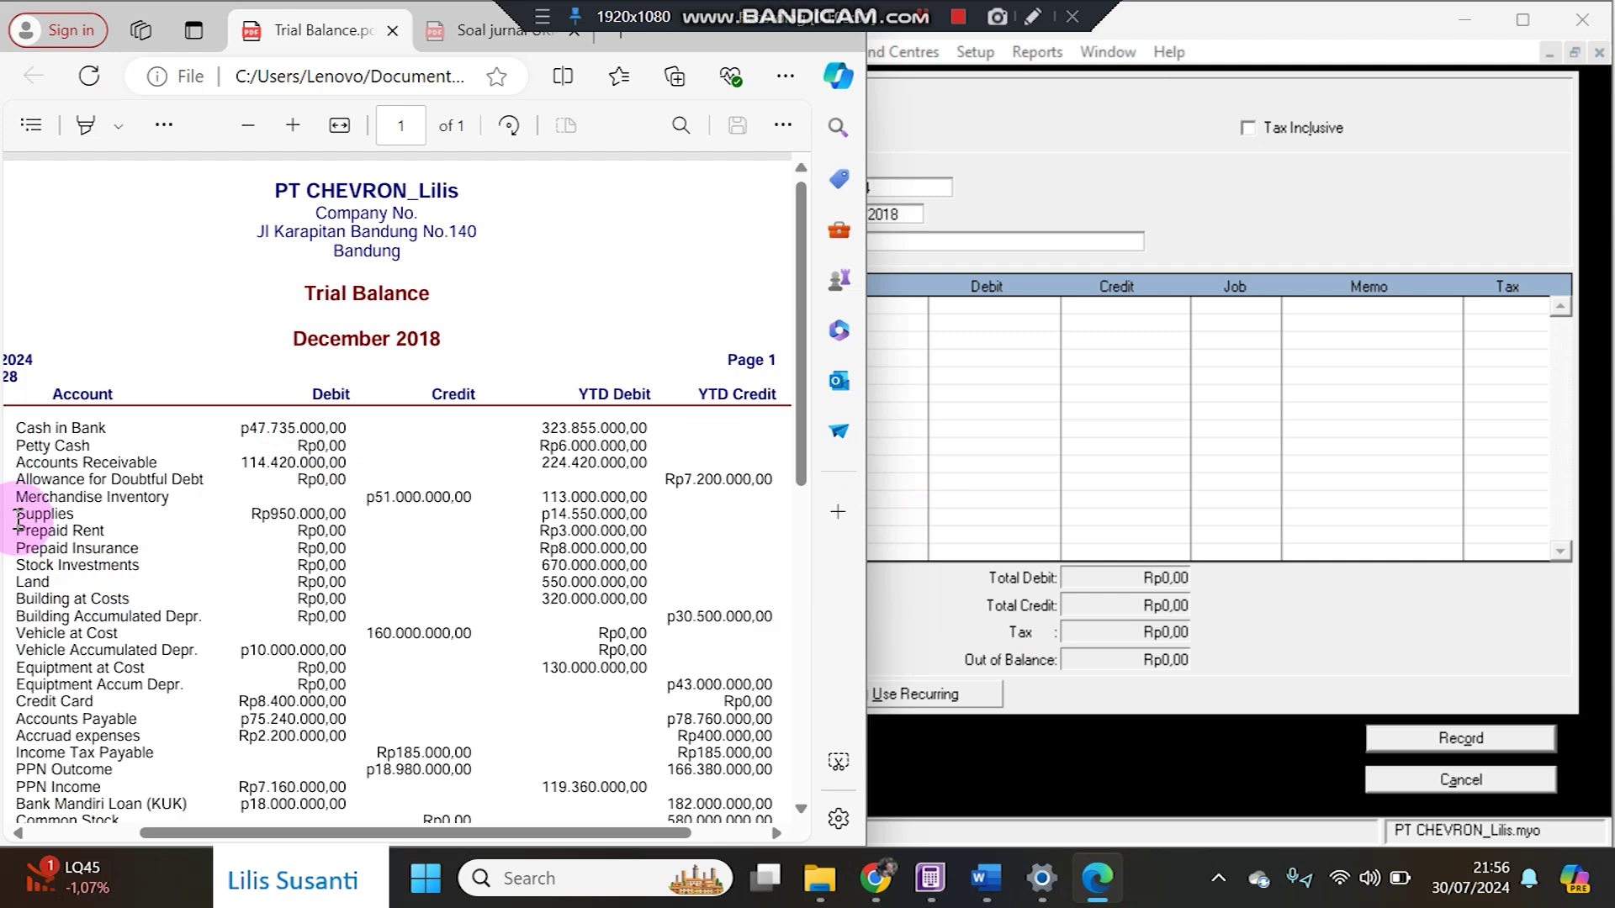
{"action": "left_click_drag", "start_coordinate": [16, 514], "coordinate": [639, 515]}
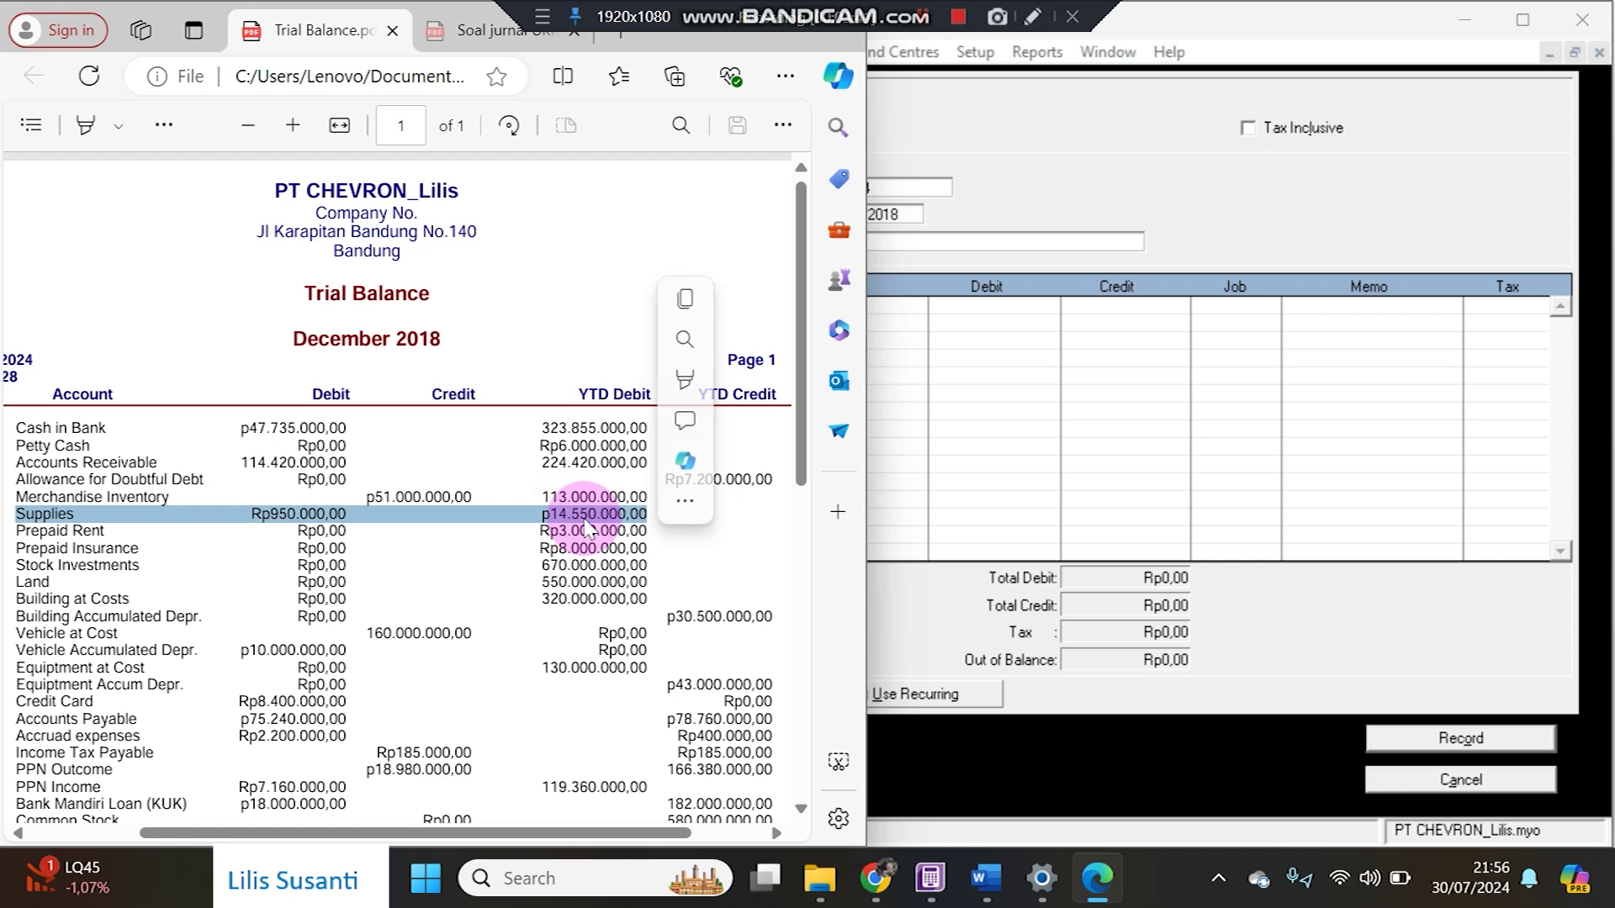
{"action": "left_click", "coordinate": [986, 878]}
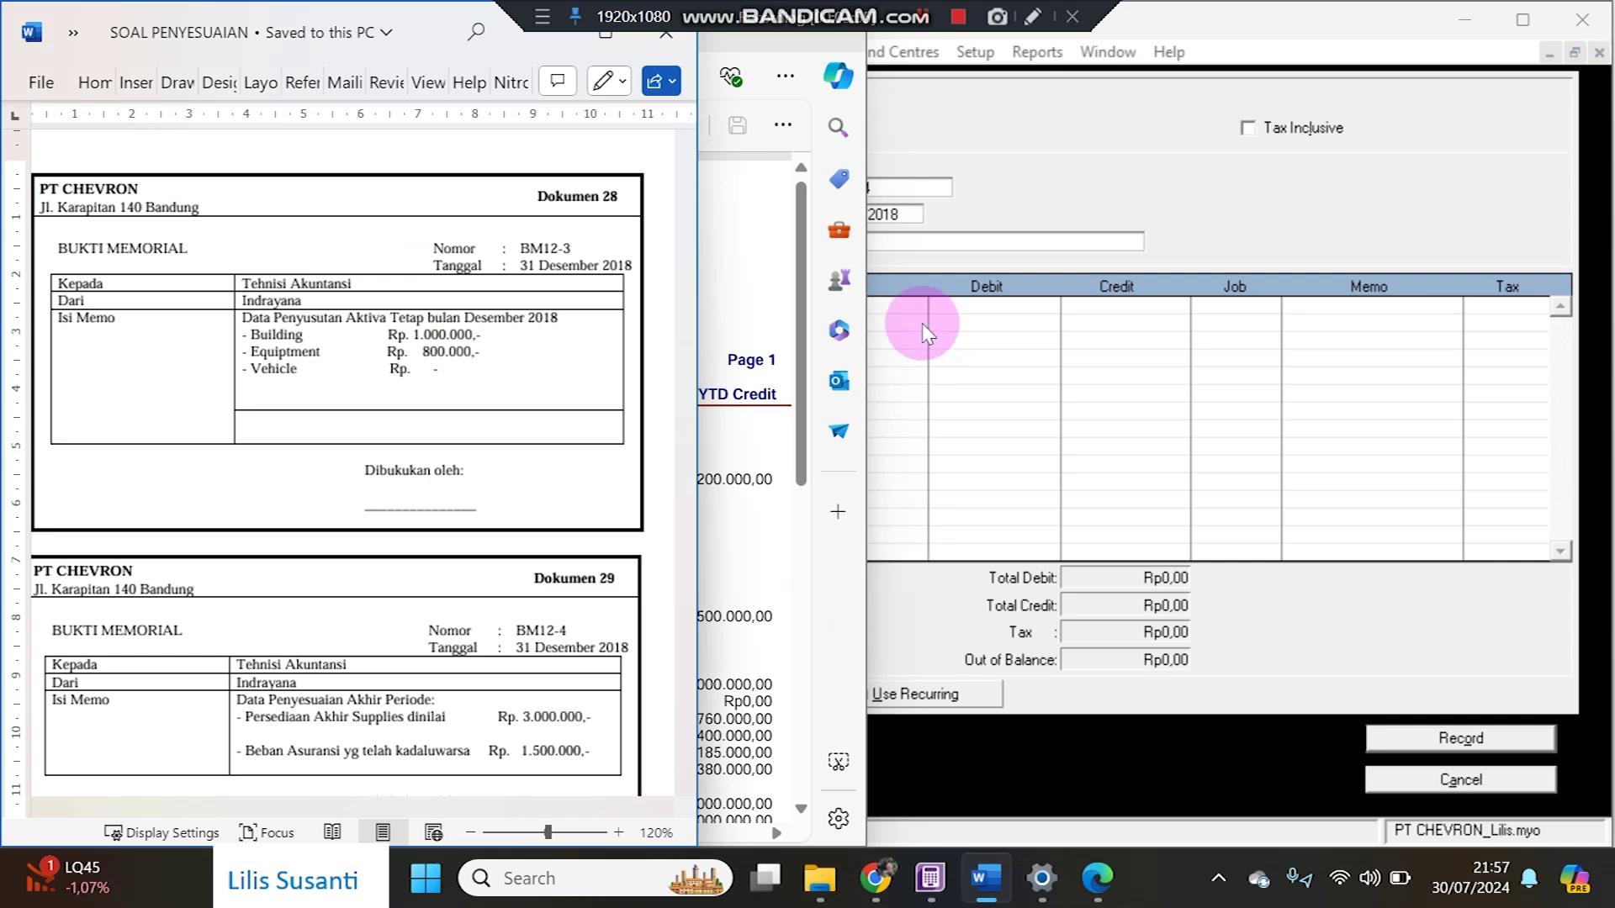
- Check the Supplies balance in the trial balance PDF, then debit account 6-2400 Supplies Expense Rp11.550.000,00 on the first line of entry BM12-4
{"action": "left_click", "coordinate": [749, 63]}
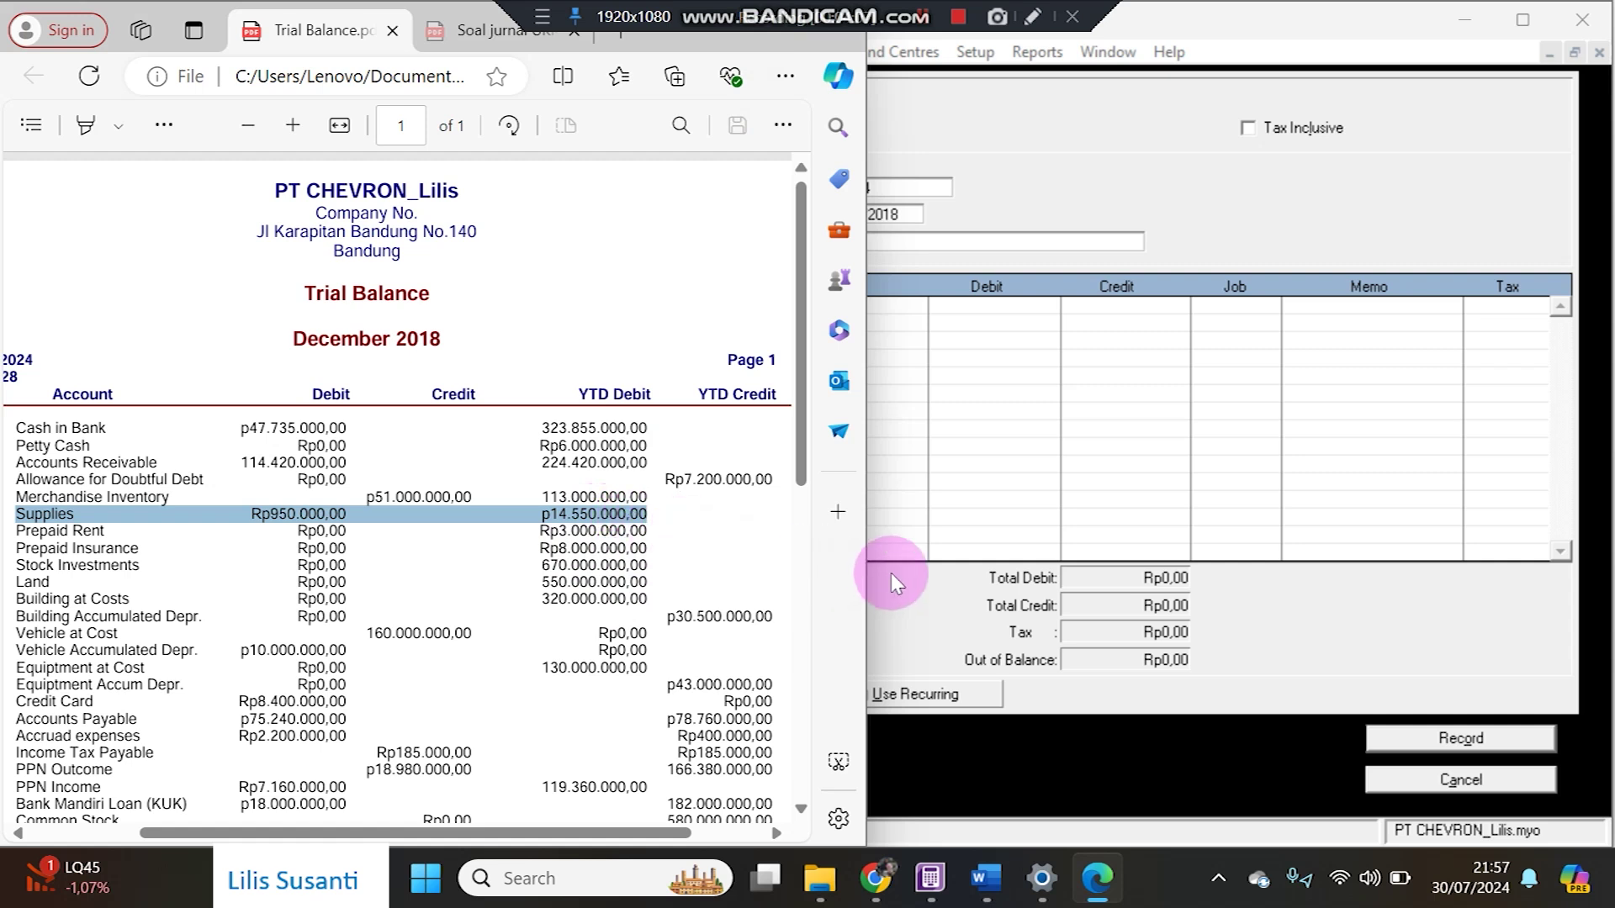
{"action": "left_click", "coordinate": [901, 593]}
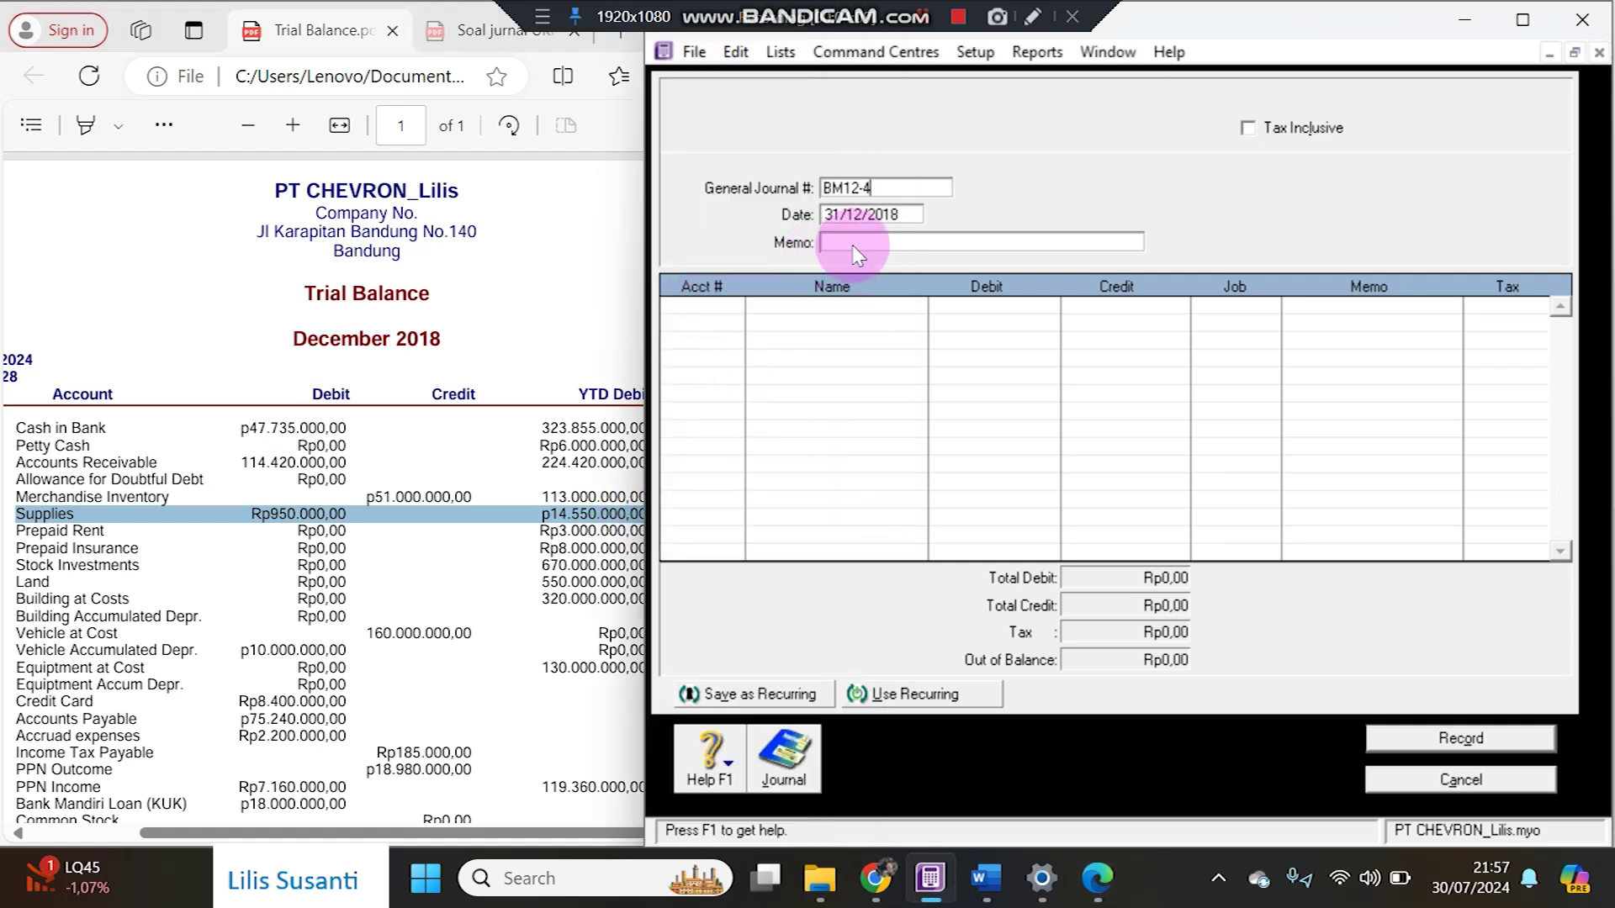
{"action": "left_click", "coordinate": [698, 307]}
{"action": "left_click", "coordinate": [734, 305]}
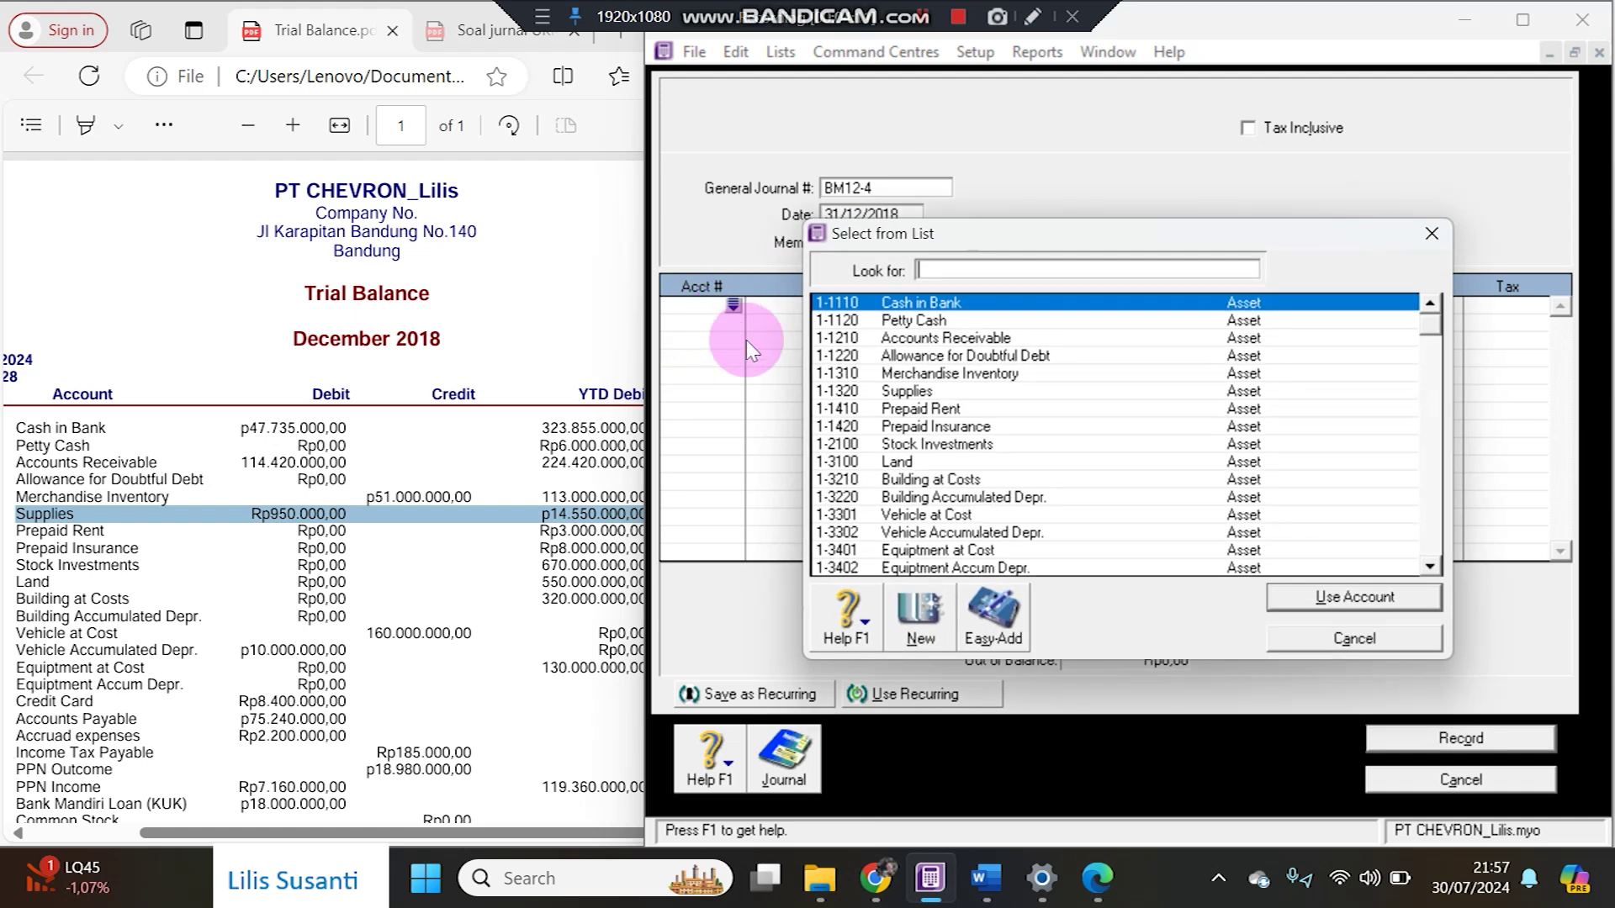
{"action": "type", "text": "6"}
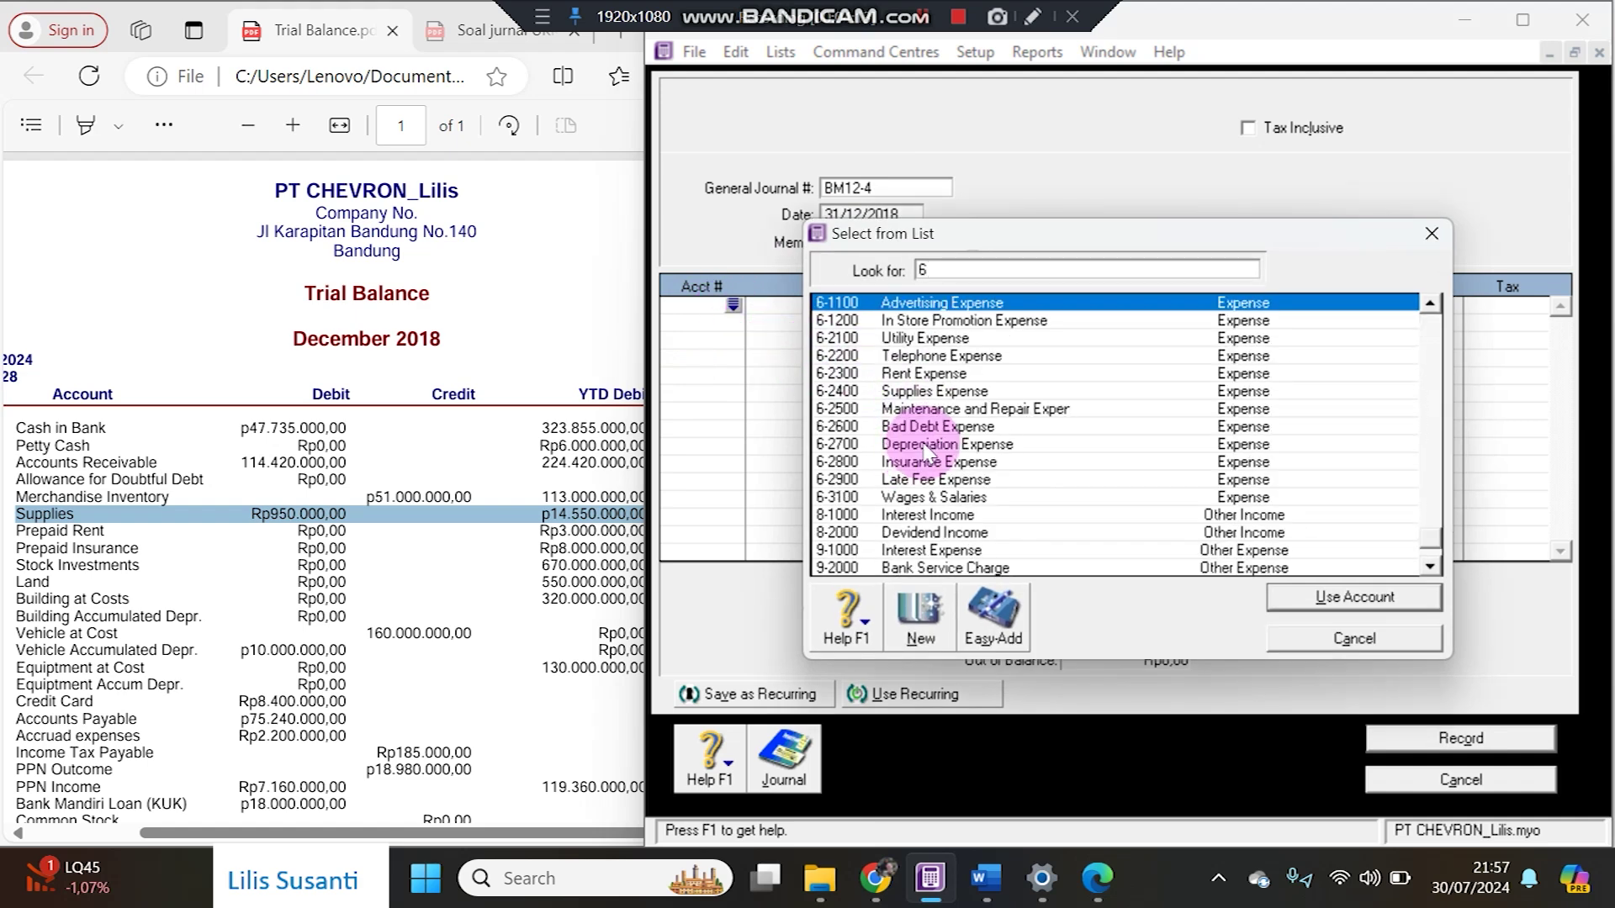
{"action": "double_click", "coordinate": [962, 391]}
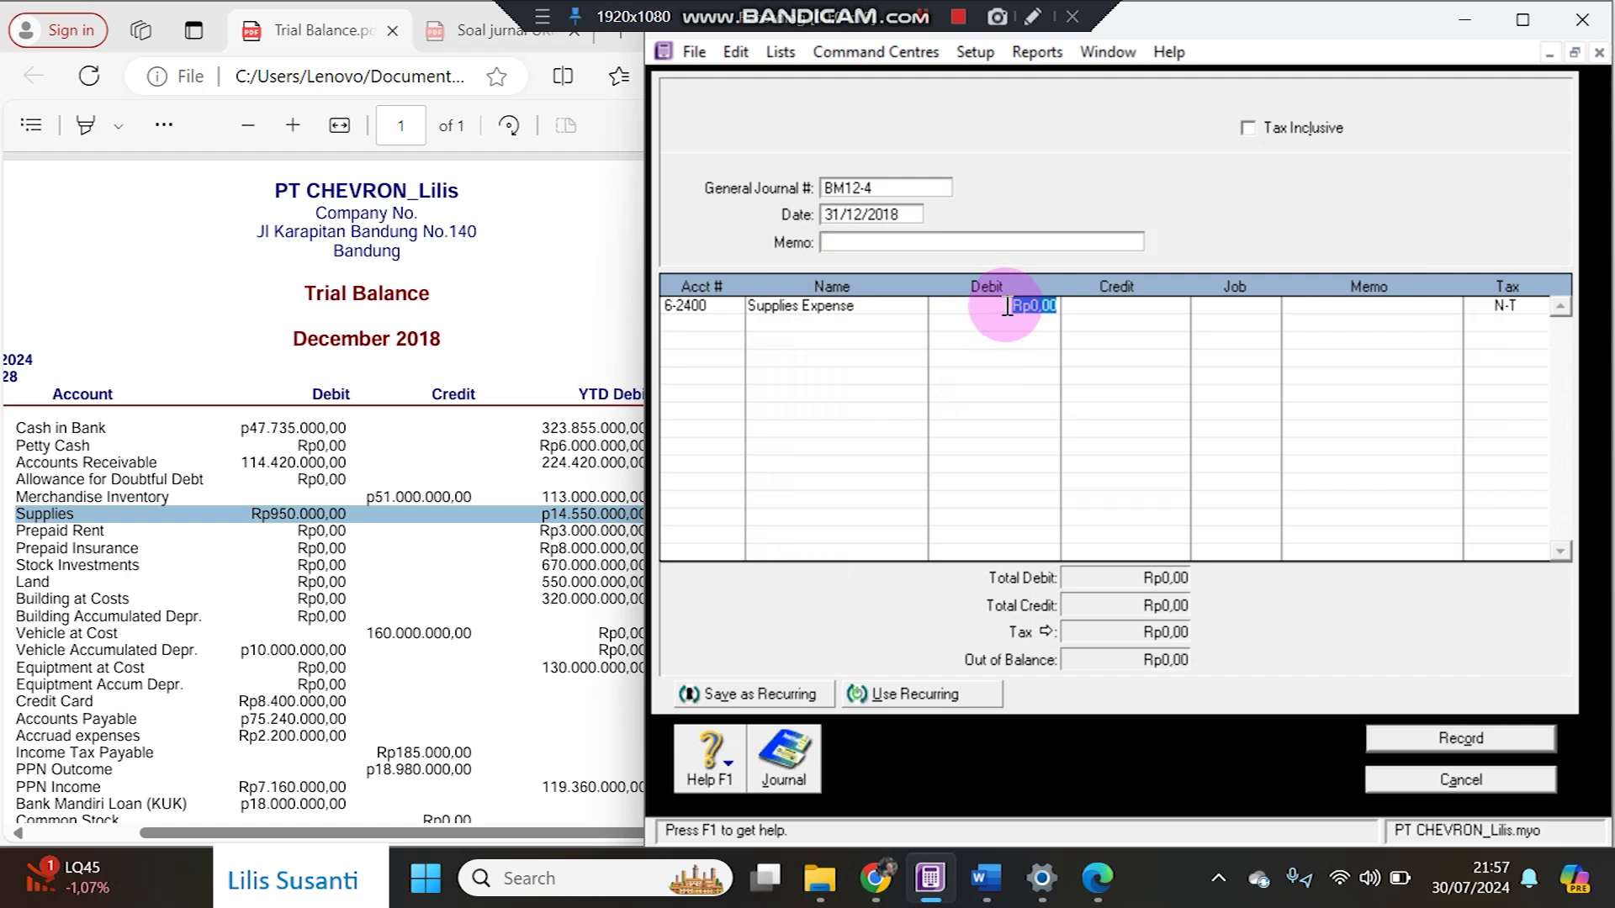
{"action": "type", "text": "1"}
{"action": "type", "text": "1.550.000"}
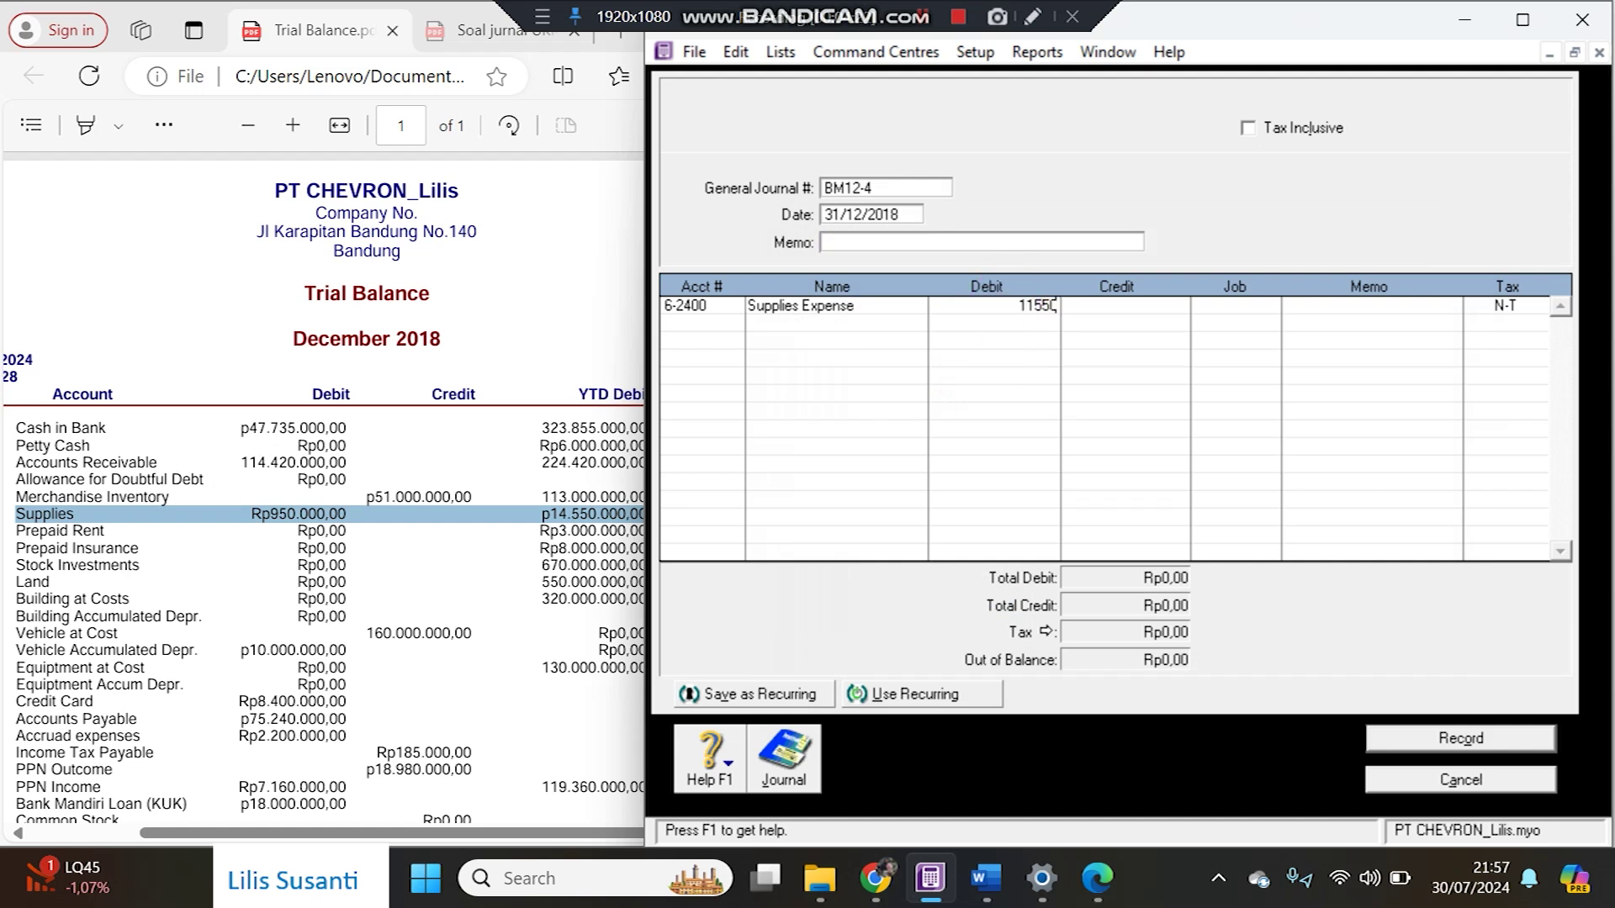
{"action": "key", "text": "Return"}
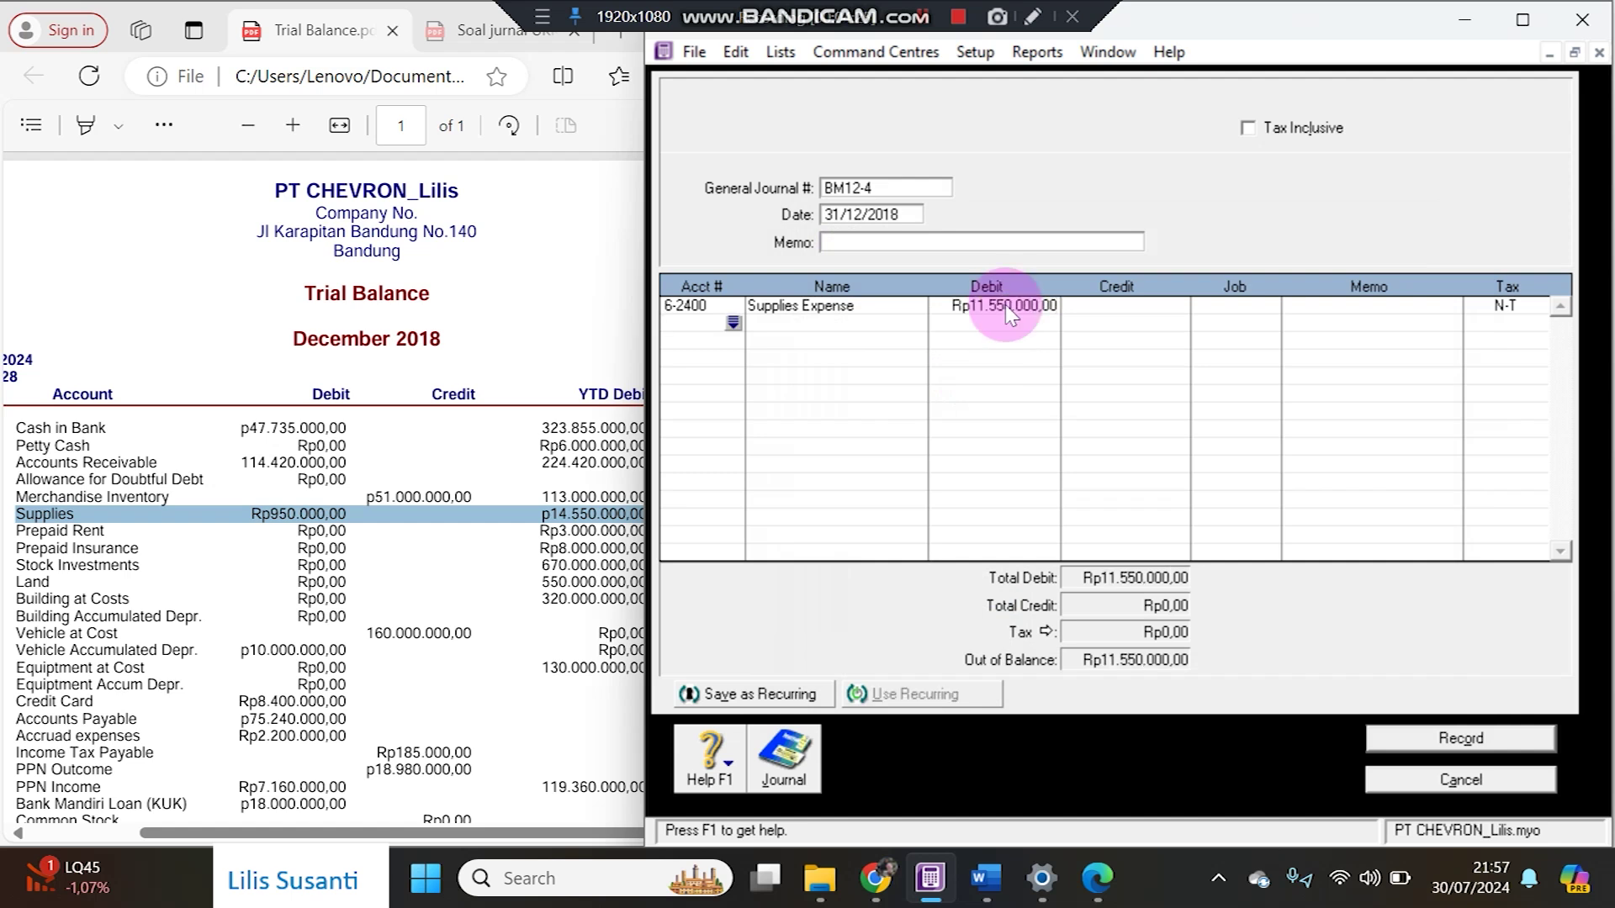
- Credit account 1-1320 Supplies Rp11.550.000,00 on the second line and set the entry's memo to Penyesuaian
{"action": "key", "text": "Tab"}
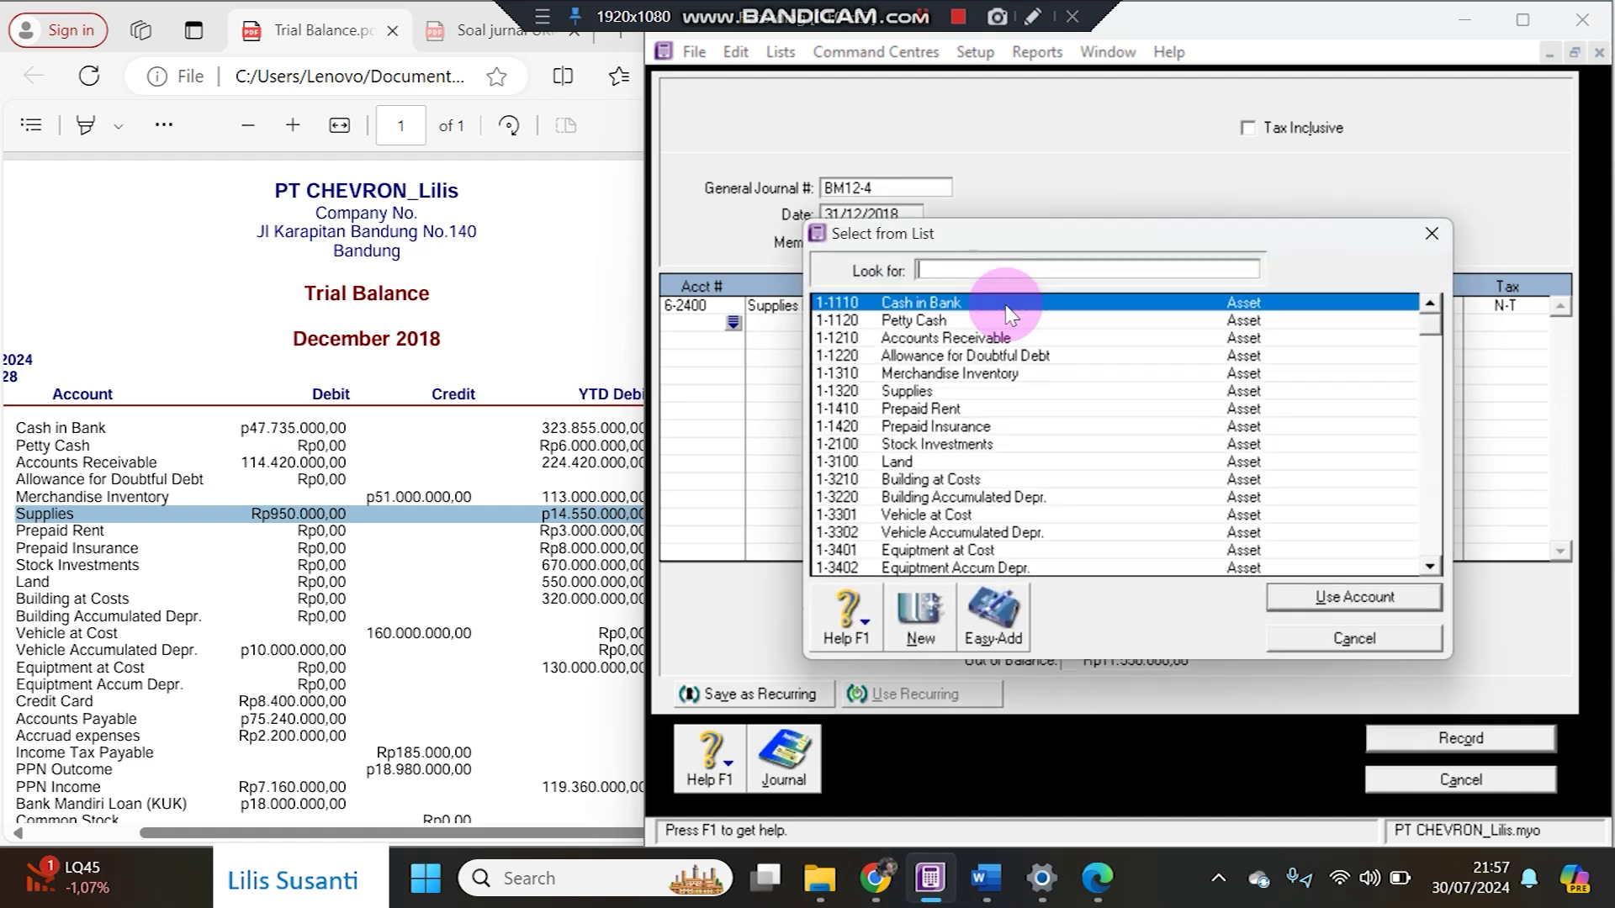
{"action": "double_click", "coordinate": [967, 391]}
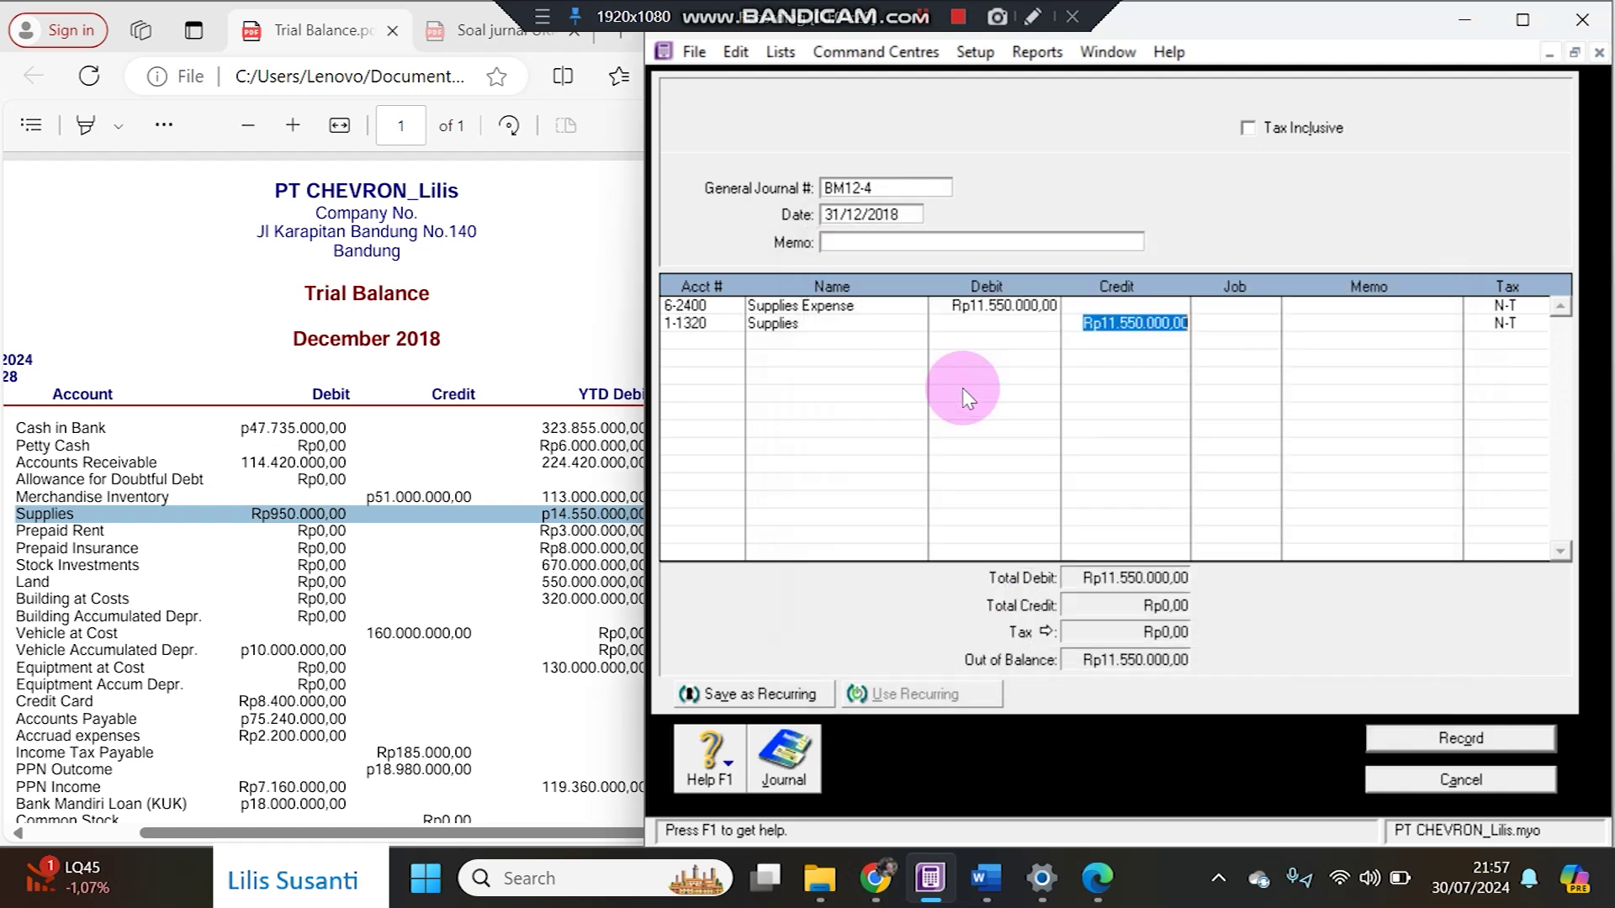
{"action": "key", "text": "Return"}
{"action": "left_click", "coordinate": [900, 242]}
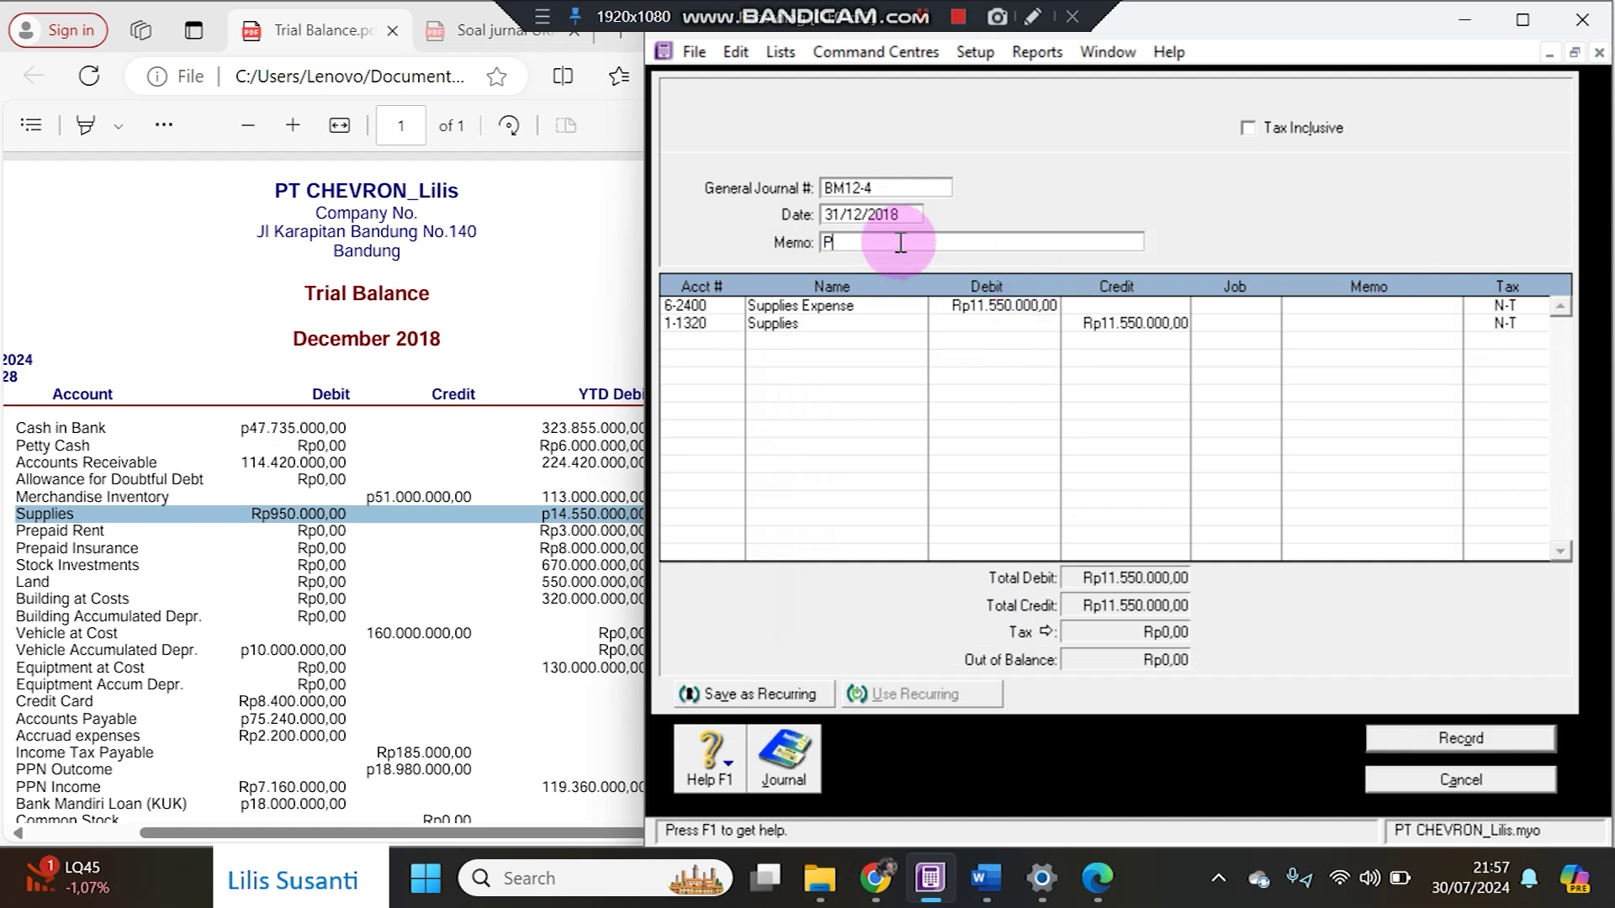
{"action": "type", "text": "Penyesuaa"}
- Consult the expired insurance amount on Dokumen 29 in Word, then debit account 6-2800 Insurance Expense 1.500.000 on the third line
{"action": "left_click", "coordinate": [986, 877]}
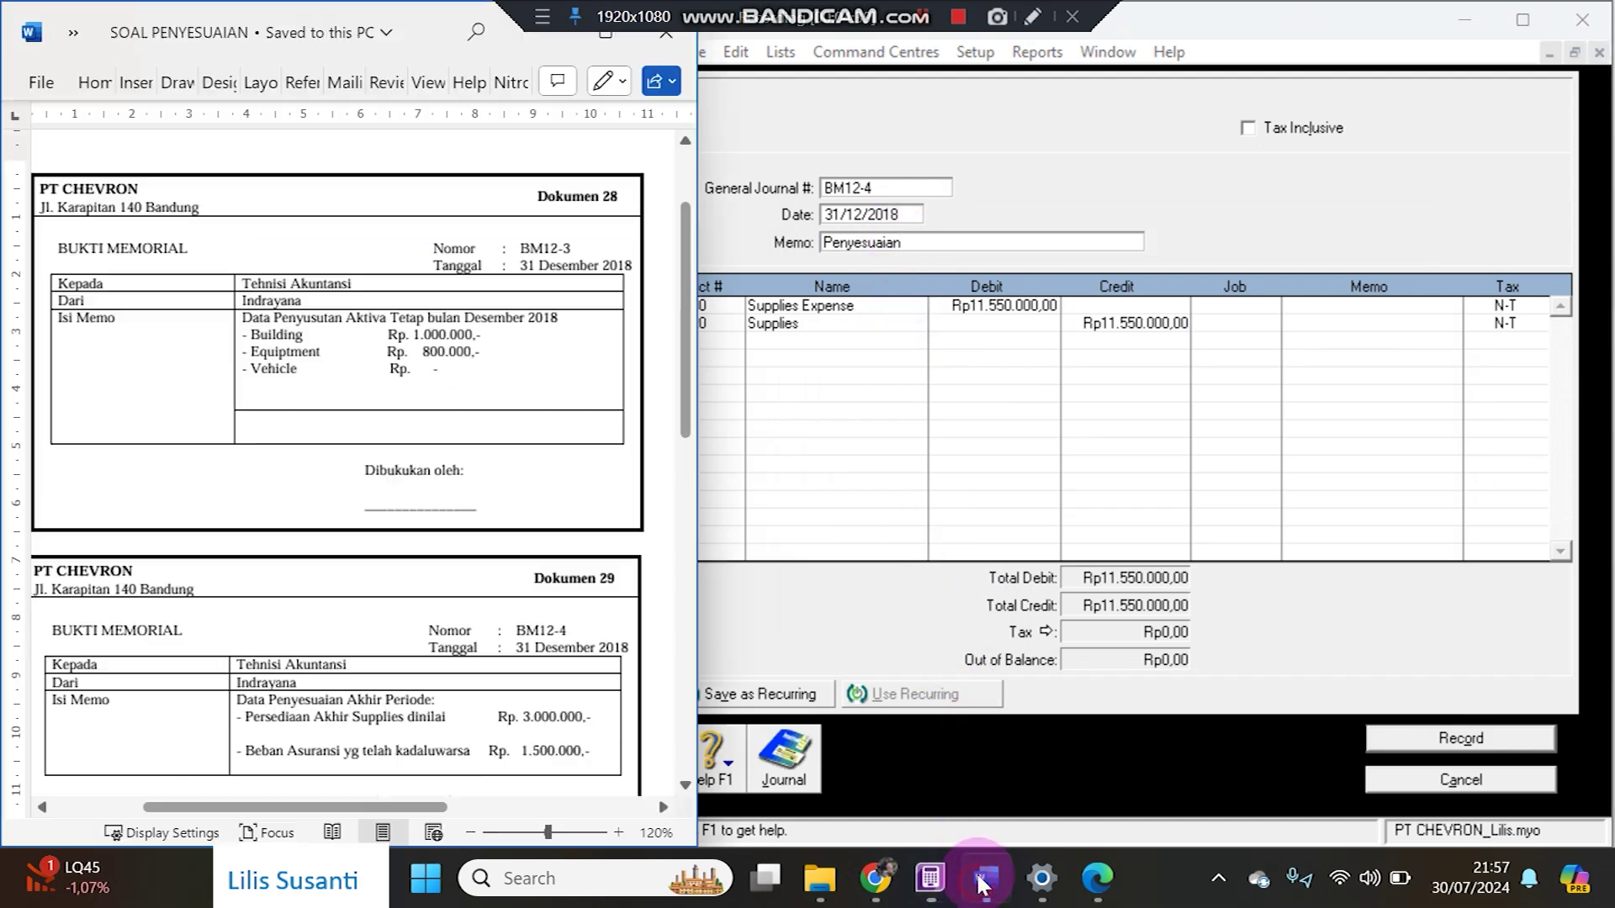
{"action": "scroll", "coordinate": [514, 546], "scroll_direction": "down", "scroll_amount": 3}
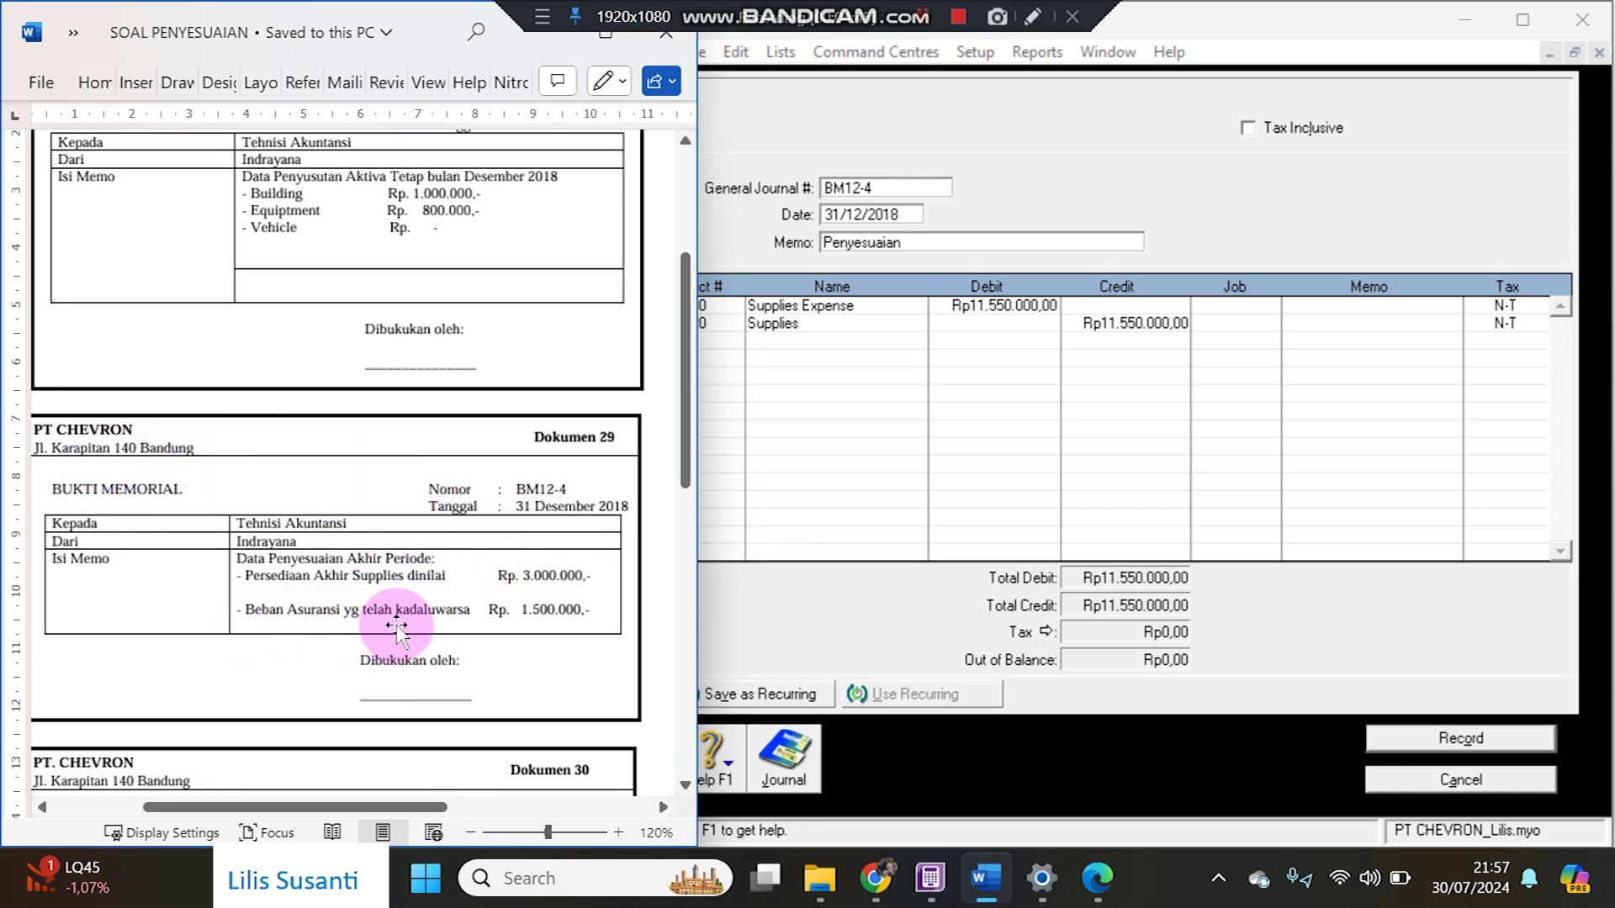
{"action": "left_click", "coordinate": [736, 343]}
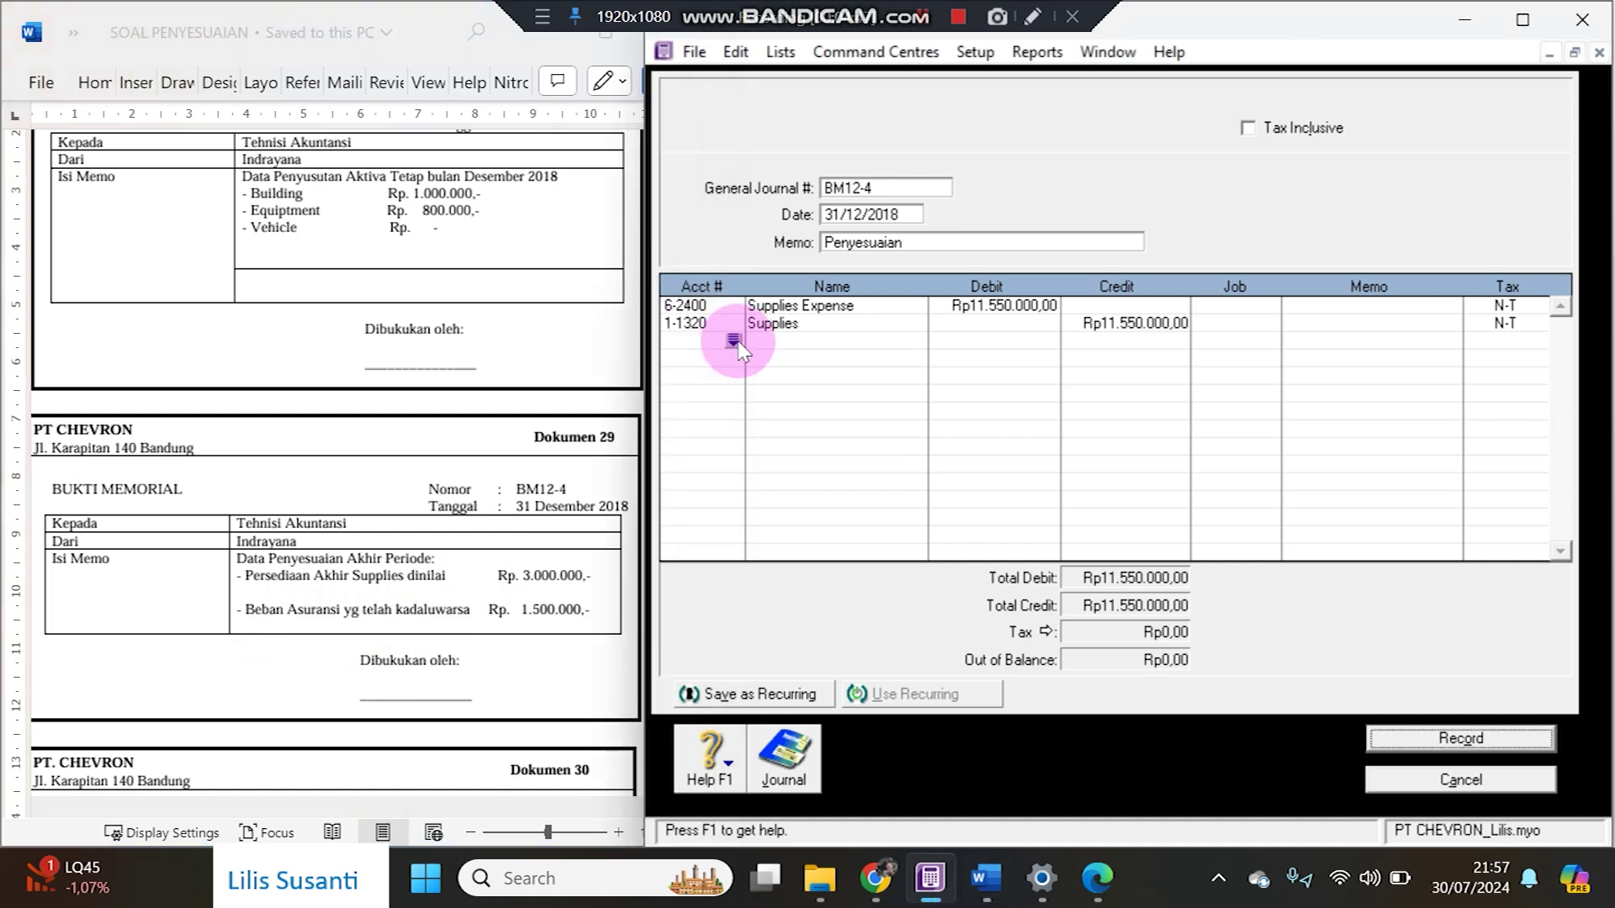
{"action": "left_click", "coordinate": [734, 341]}
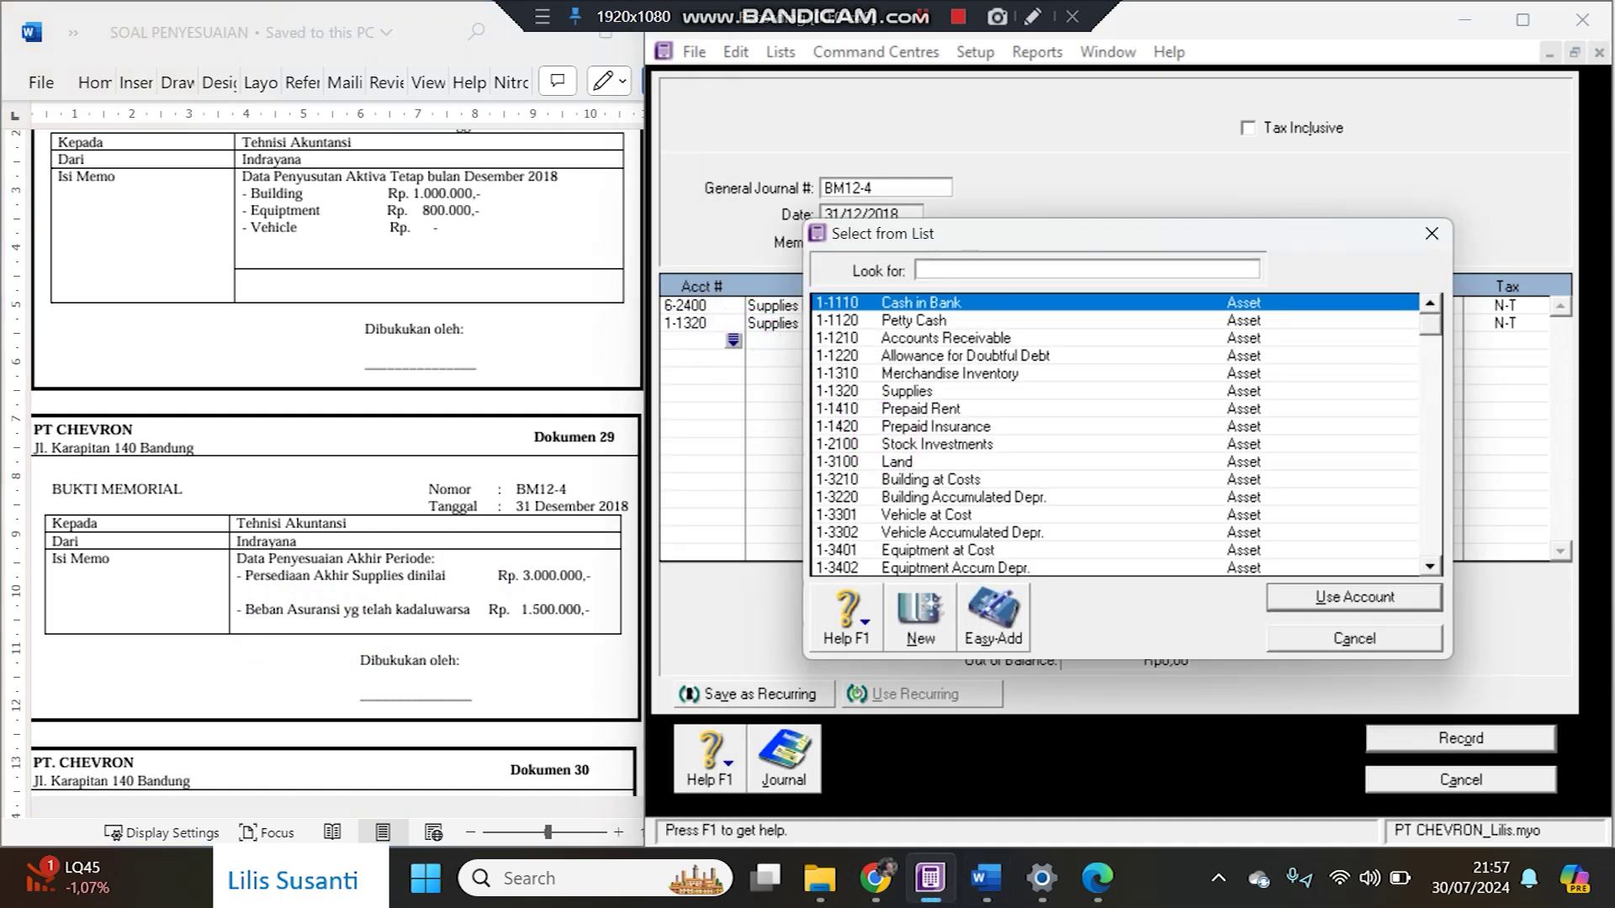
{"action": "type", "text": "6"}
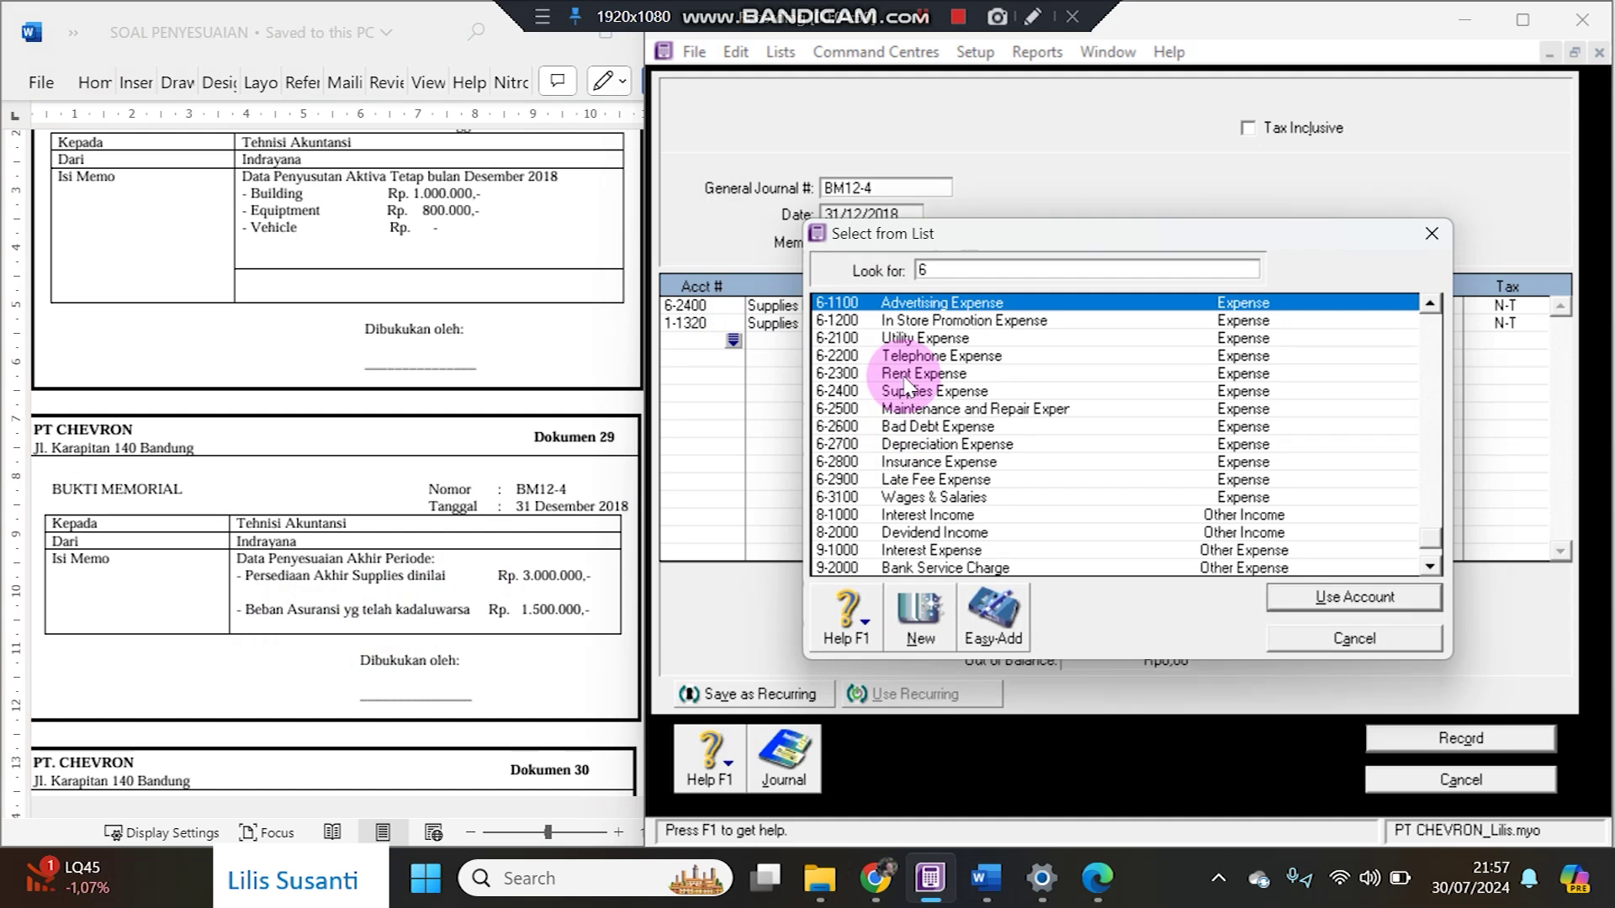
{"action": "left_click", "coordinate": [943, 464]}
{"action": "double_click", "coordinate": [942, 461]}
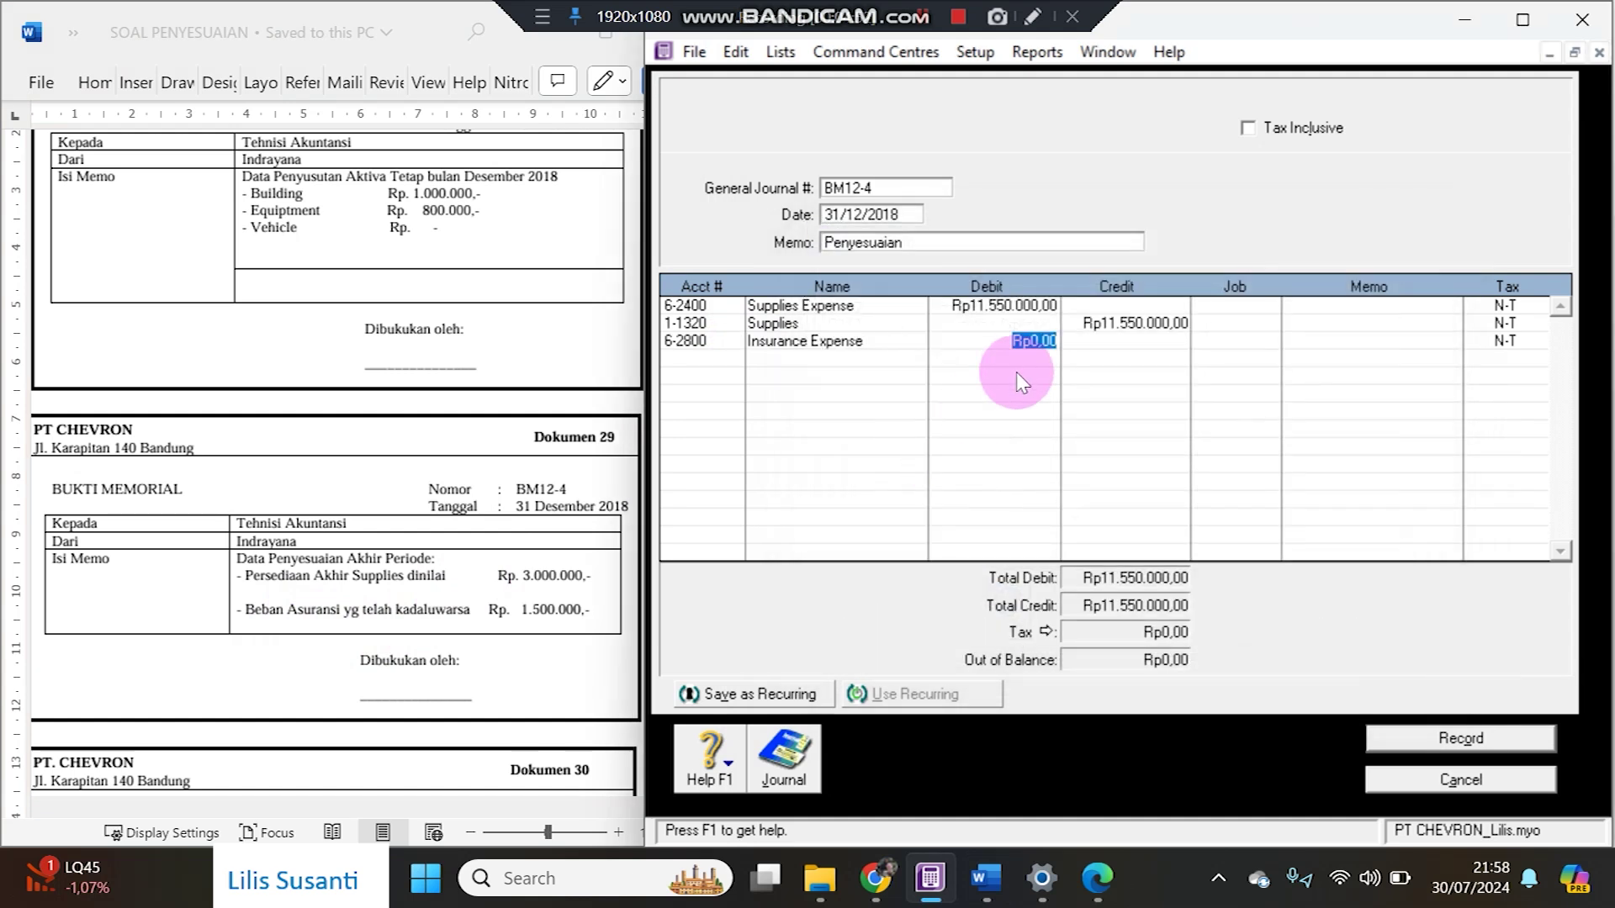
{"action": "type", "text": "1."}
{"action": "type", "text": "500.000"}
{"action": "key", "text": "Return"}
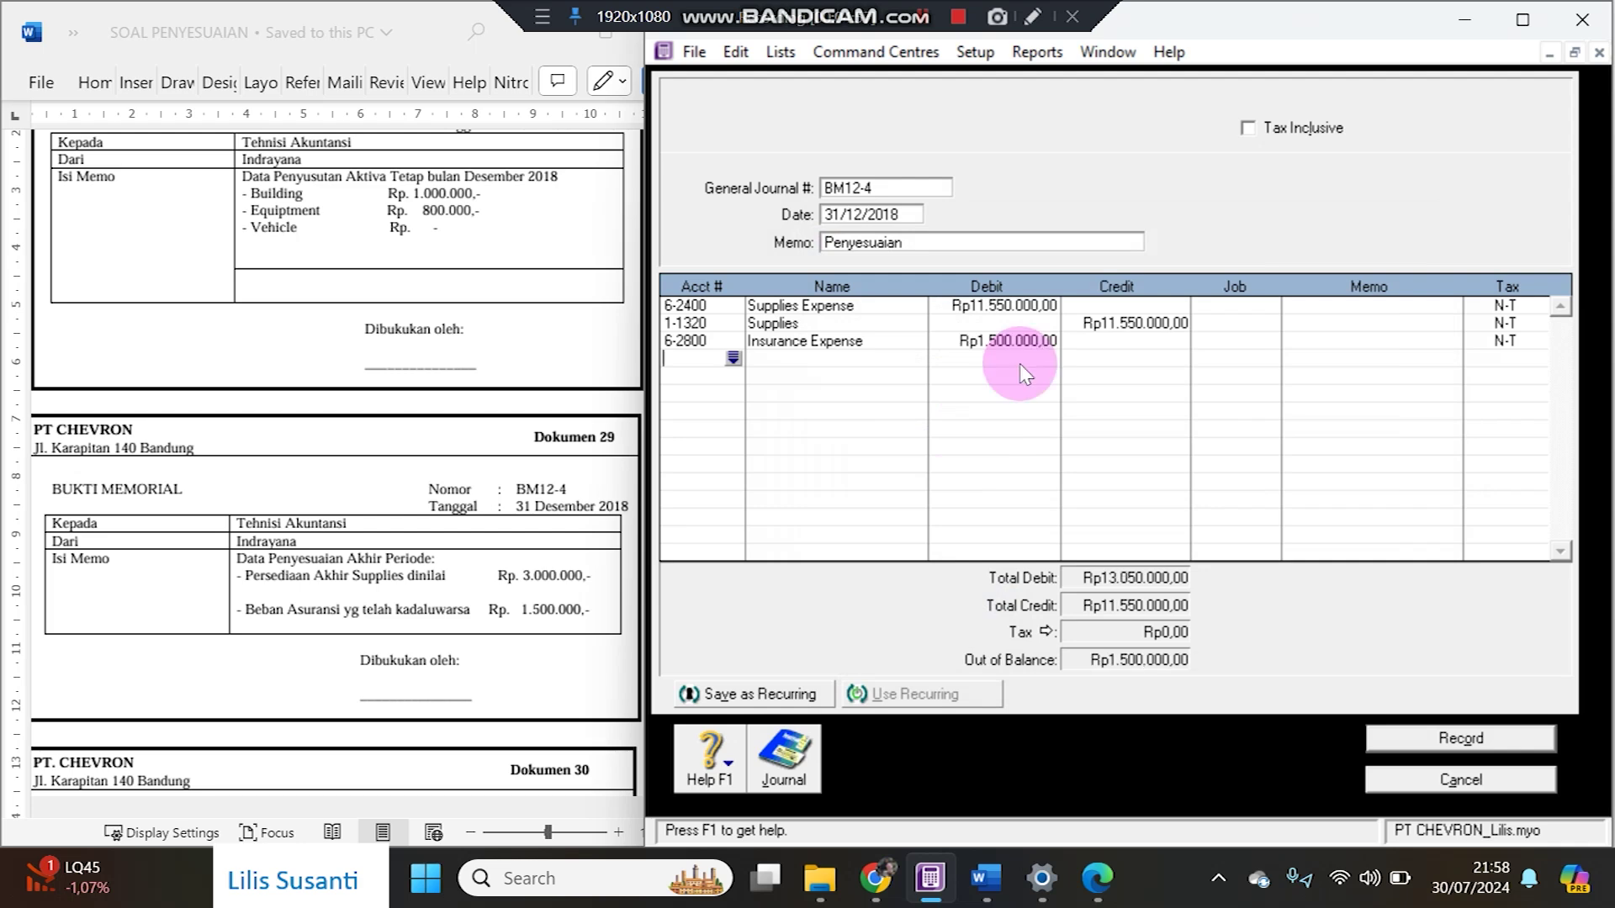
- Credit account 1-1420 Prepaid Insurance Rp1.500.000,00 on the fourth line and record the BM12-4 journal entry
{"action": "key", "text": "Return"}
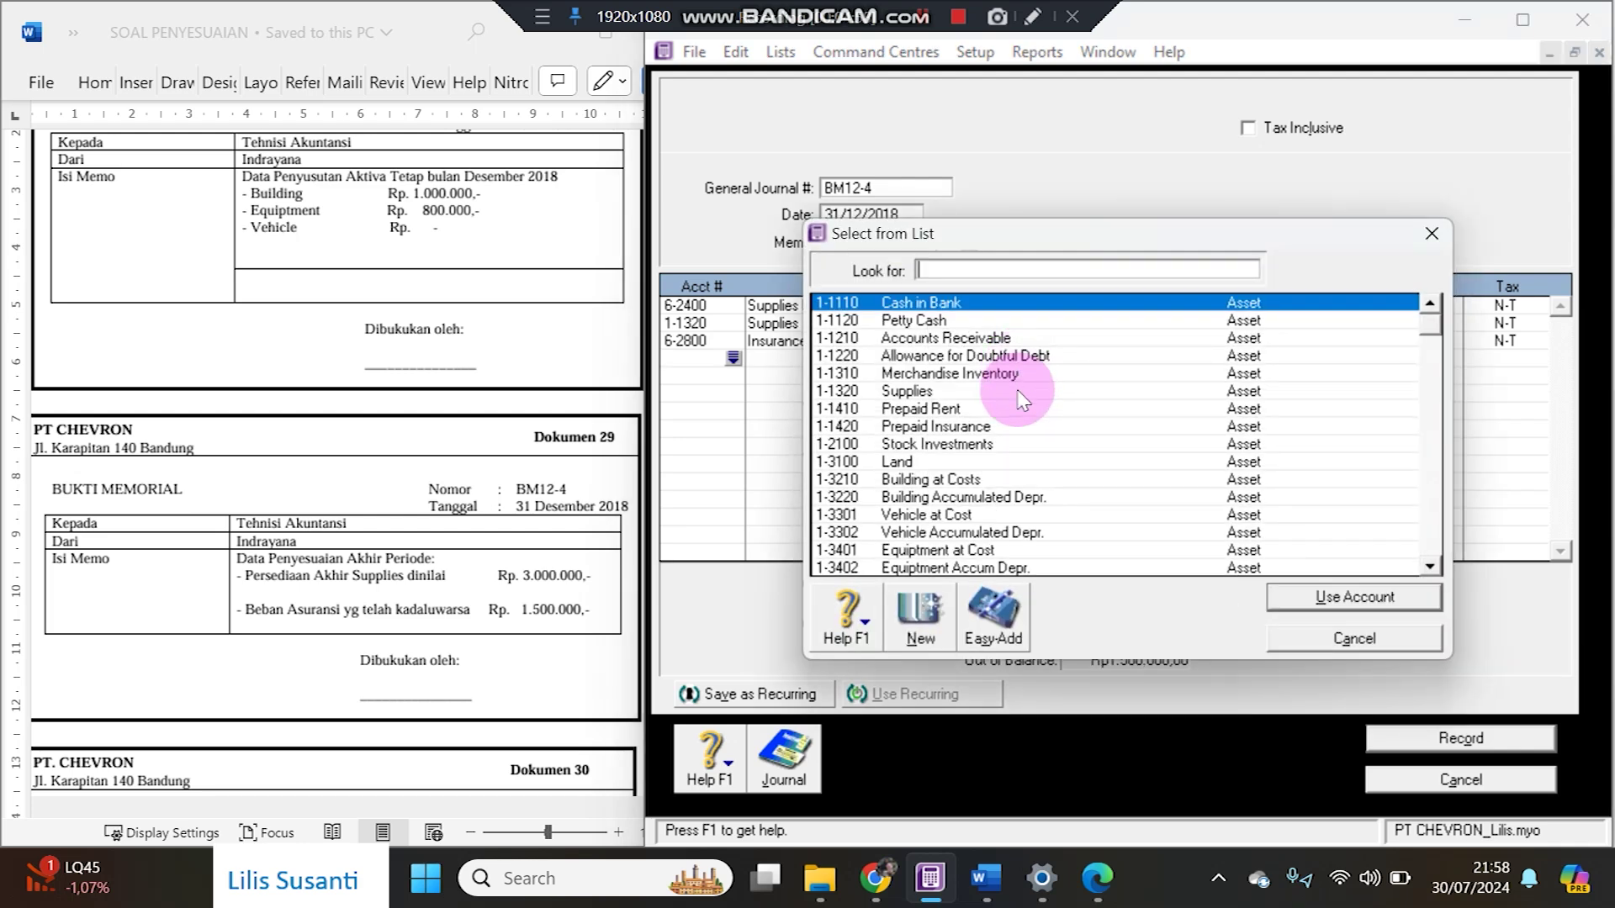
{"action": "type", "text": "11420"}
{"action": "key", "text": "Return"}
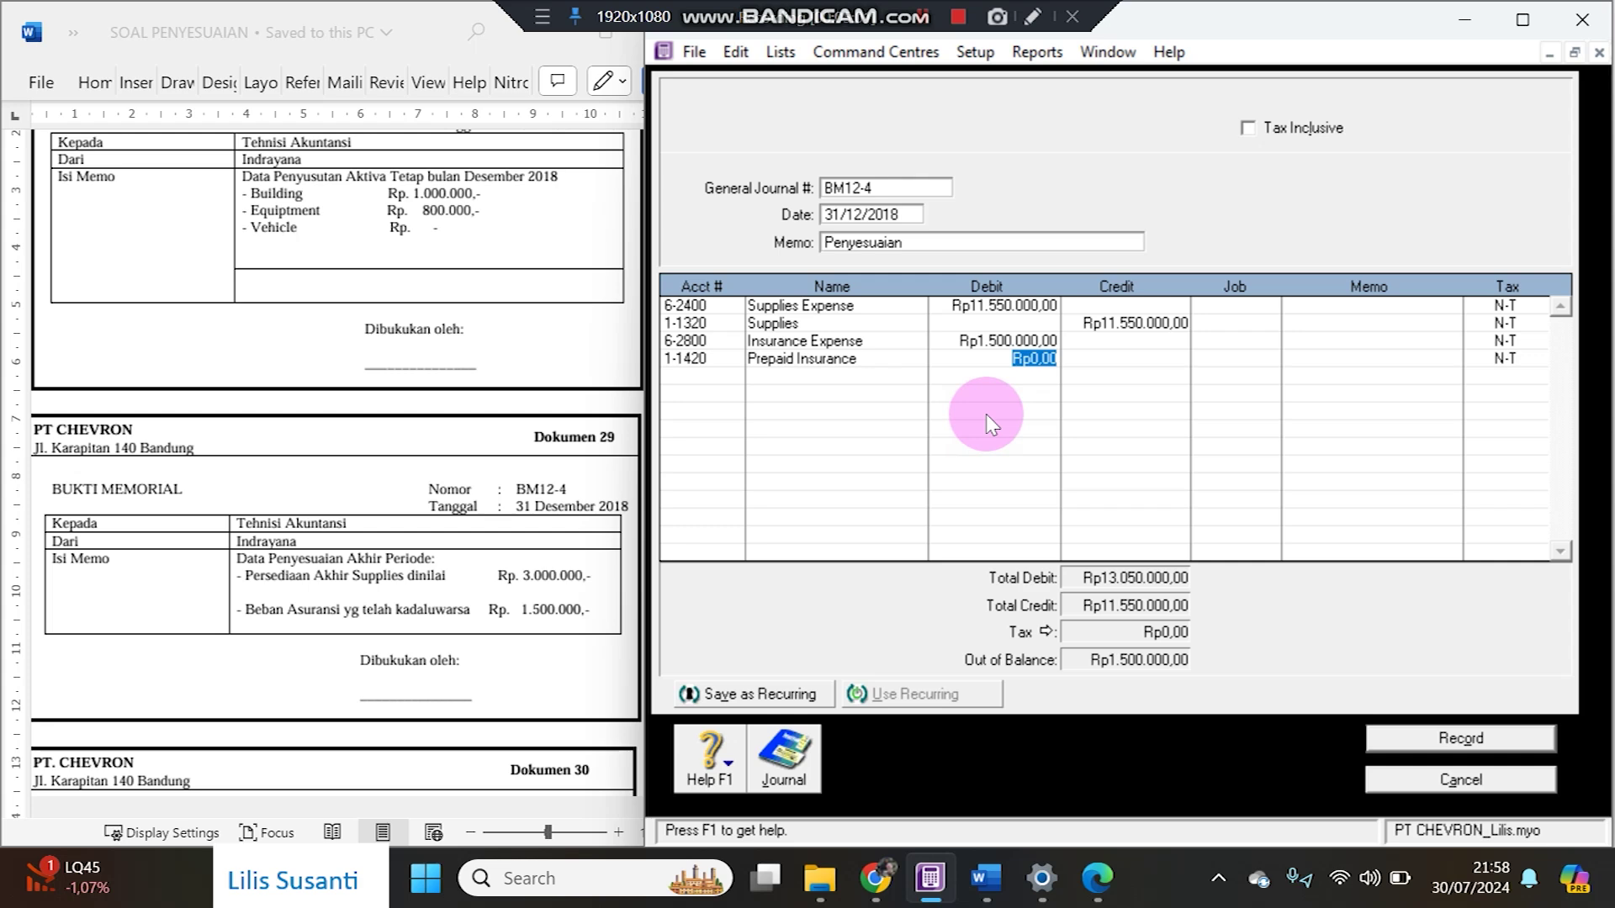
{"action": "key", "text": "Tab"}
{"action": "key", "text": "Return"}
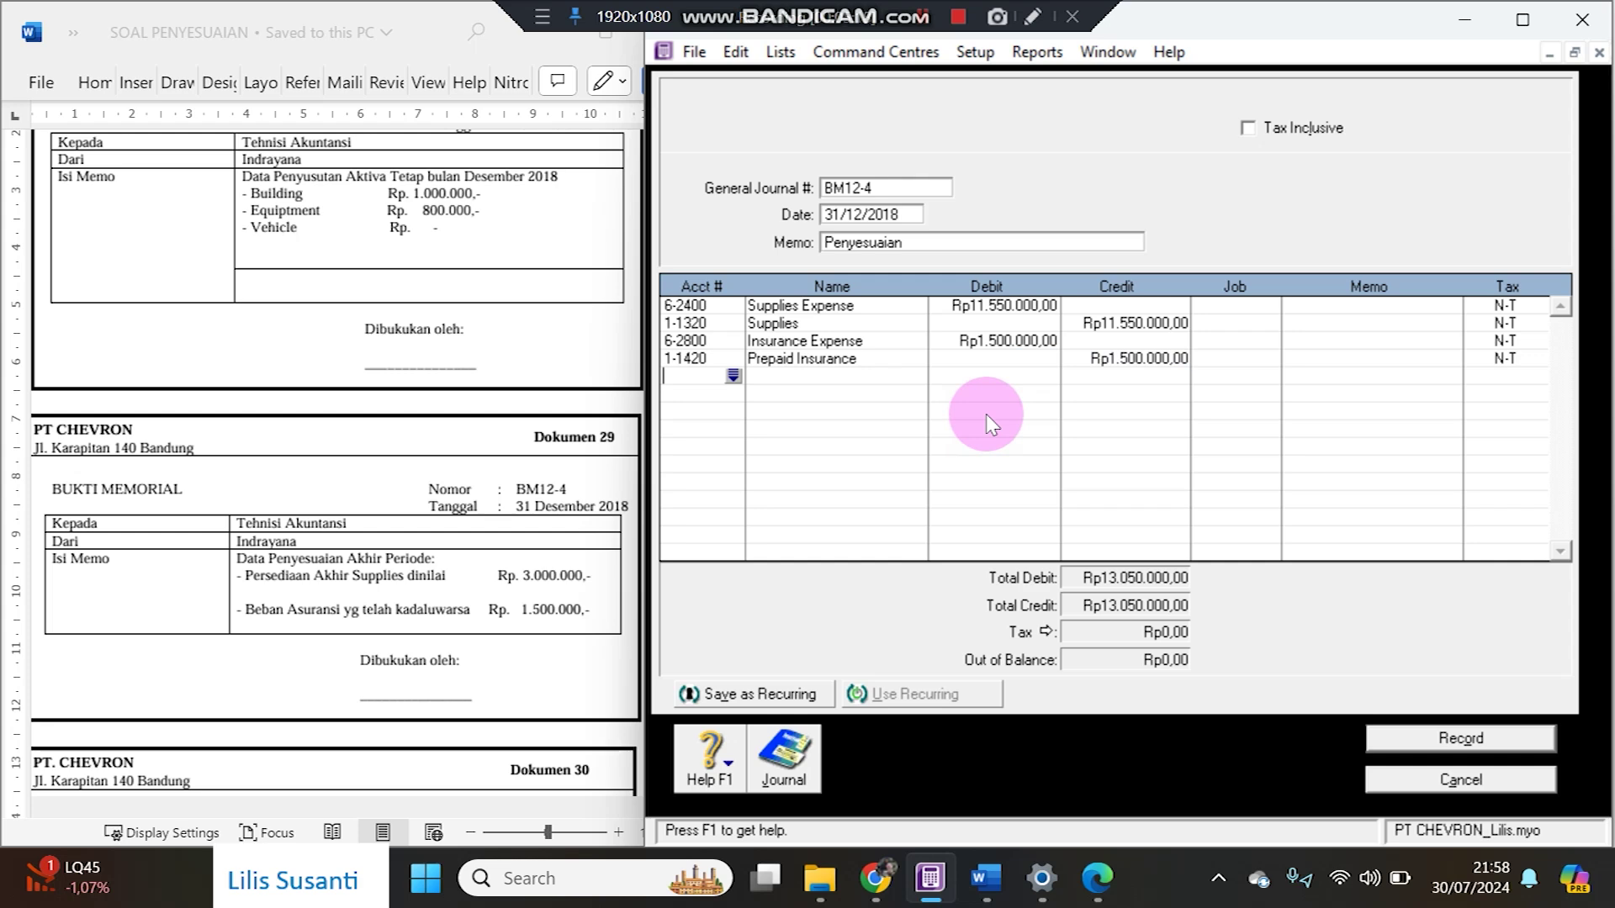
{"action": "left_click", "coordinate": [1442, 744]}
- Bring up the Dokumen 30 voucher in Word, then enter the memo Penyesuaian on the new general journal entry
{"action": "left_click", "coordinate": [465, 611]}
{"action": "scroll", "coordinate": [454, 609], "scroll_direction": "down", "scroll_amount": 5}
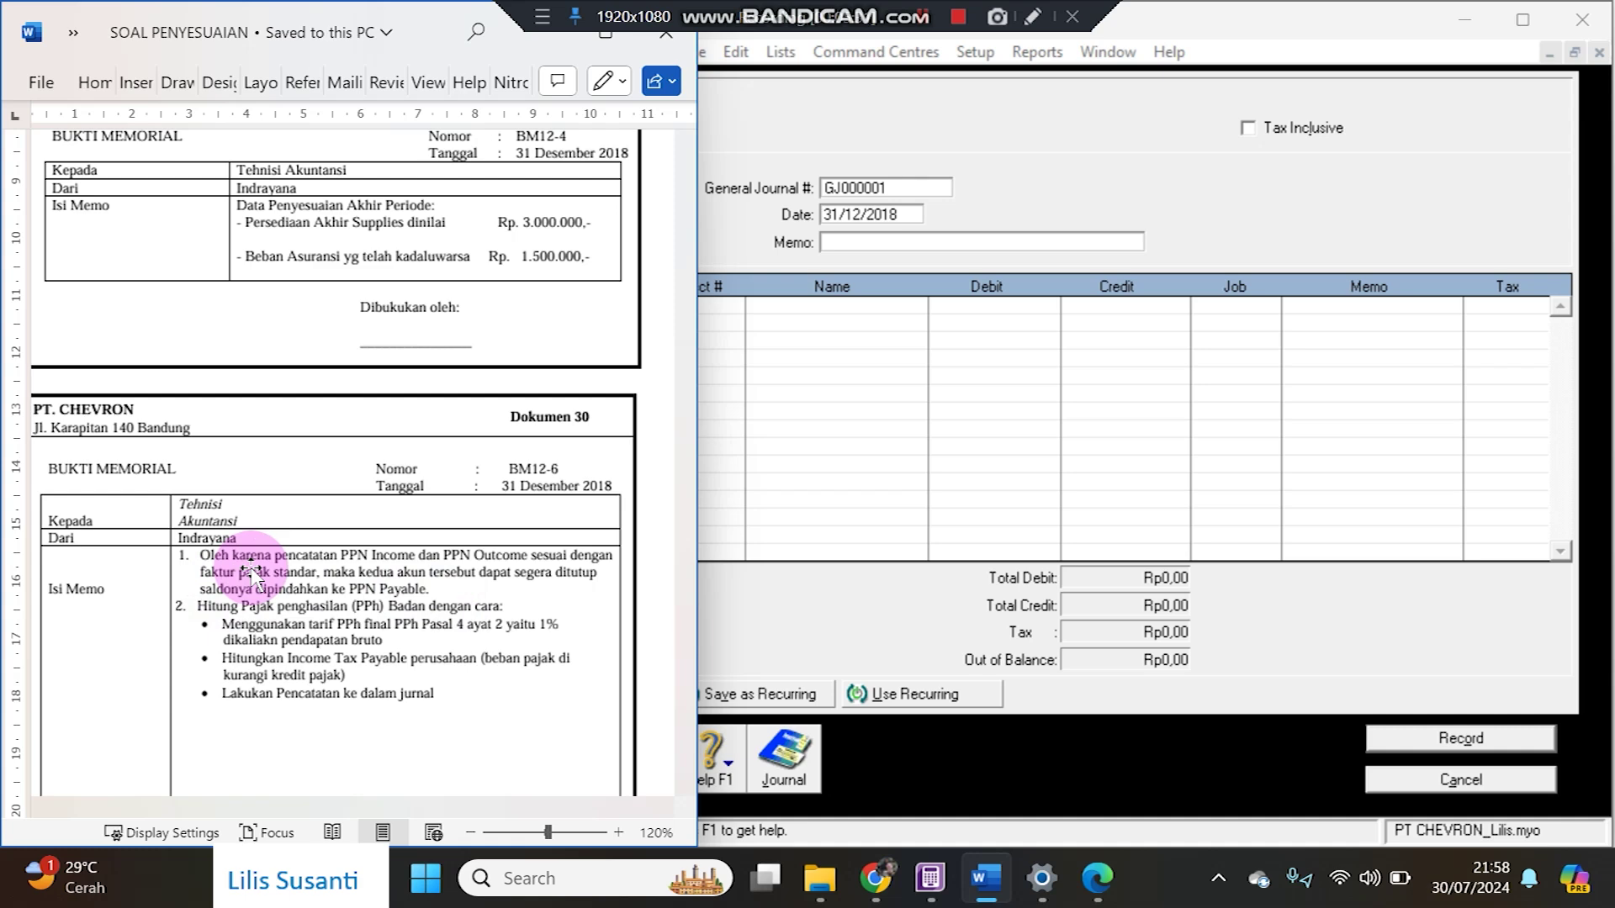
{"action": "left_click", "coordinate": [938, 241]}
{"action": "type", "text": "Penyesuaian"}
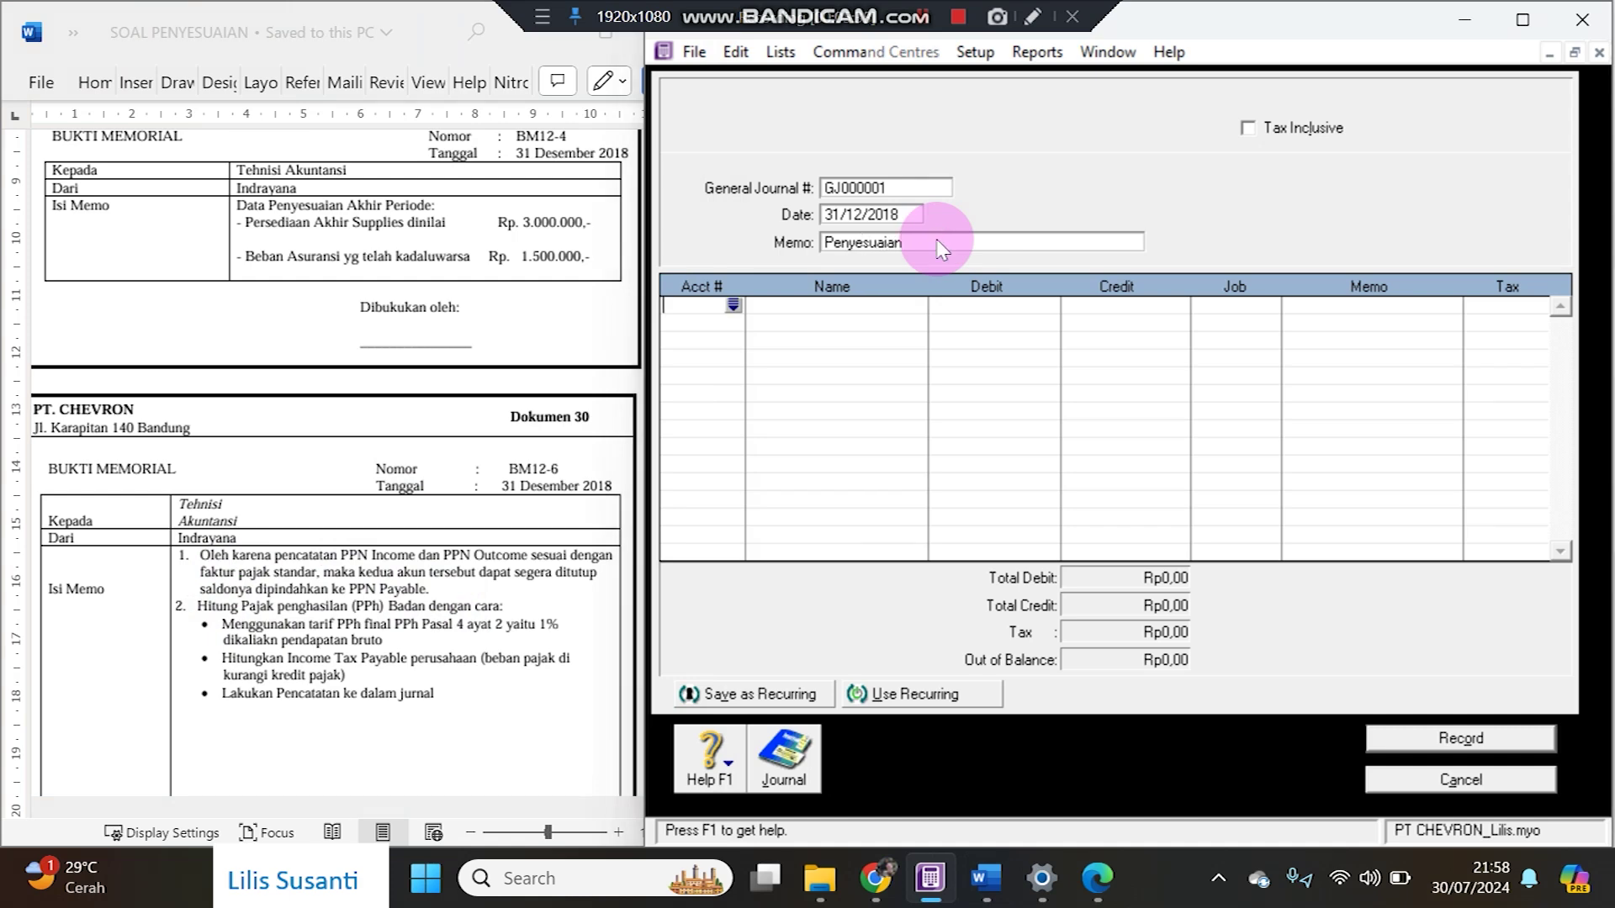
- Check the PPN Income row in the trial balance PDF in Edge, then add account 2-1310 PPN Outcome on the first journal line
{"action": "key", "text": "Tab"}
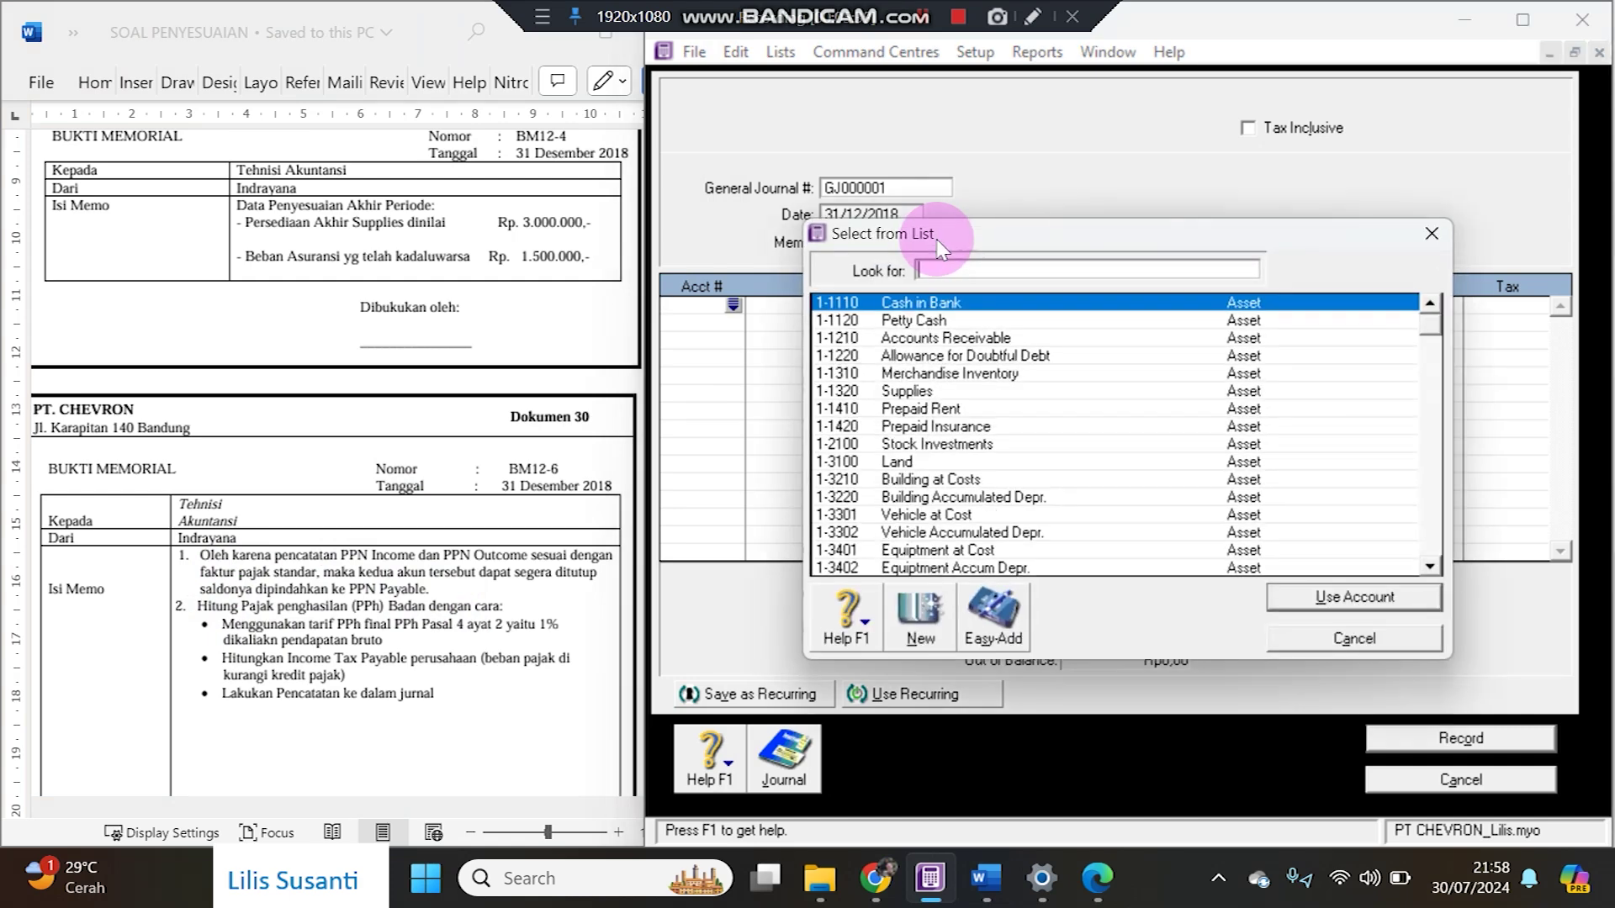
{"action": "scroll", "coordinate": [957, 403], "scroll_direction": "down", "scroll_amount": 2}
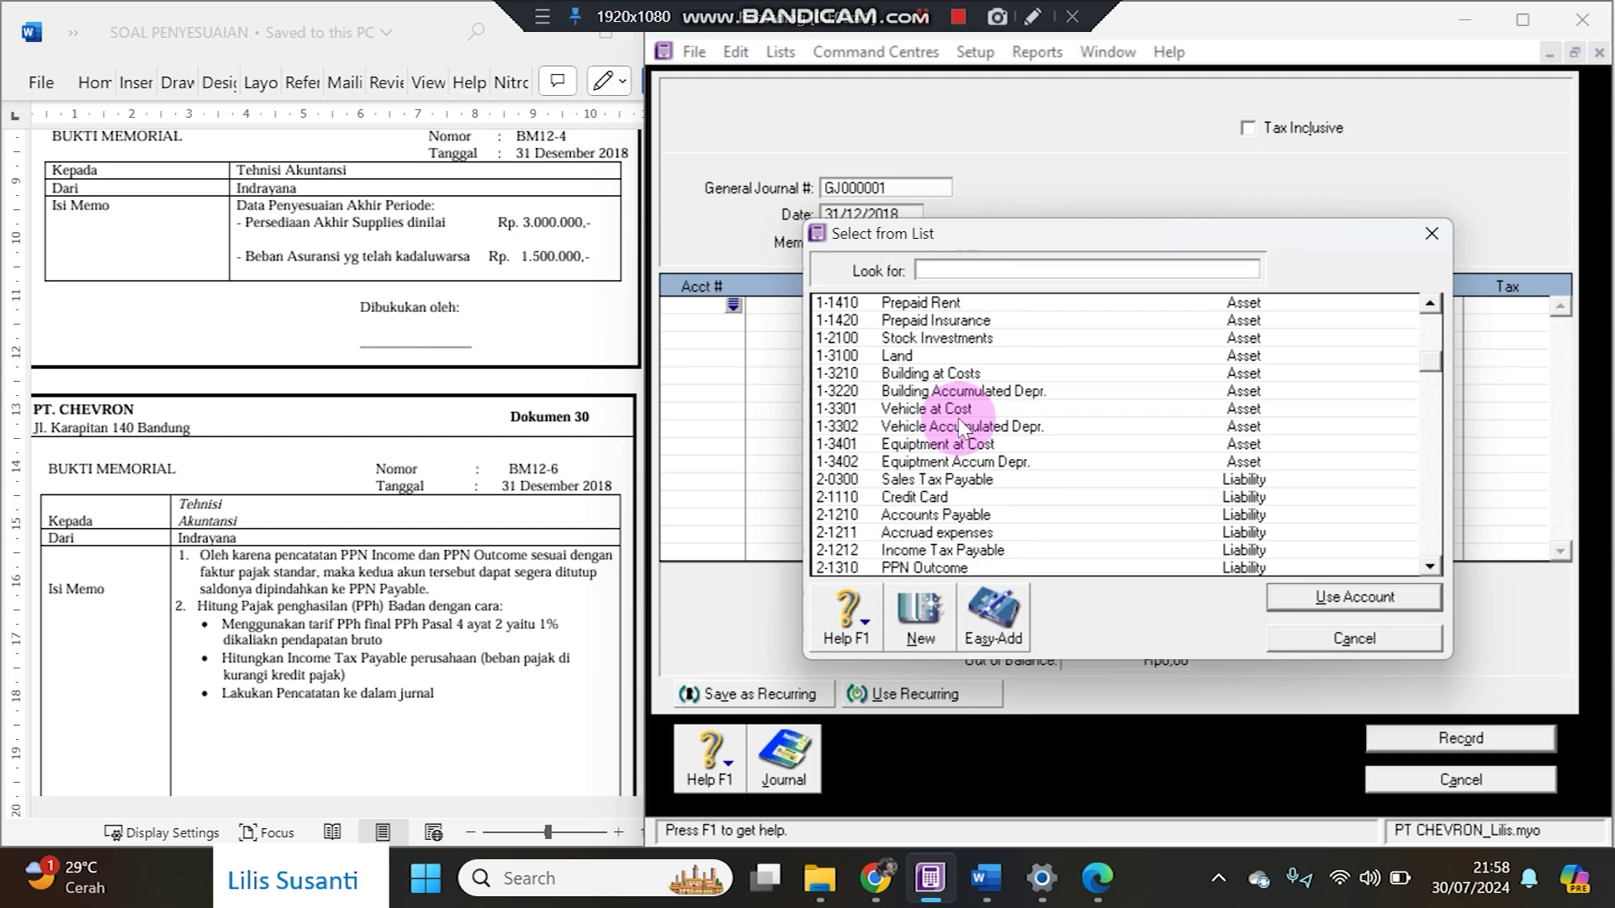
{"action": "left_click", "coordinate": [1098, 878]}
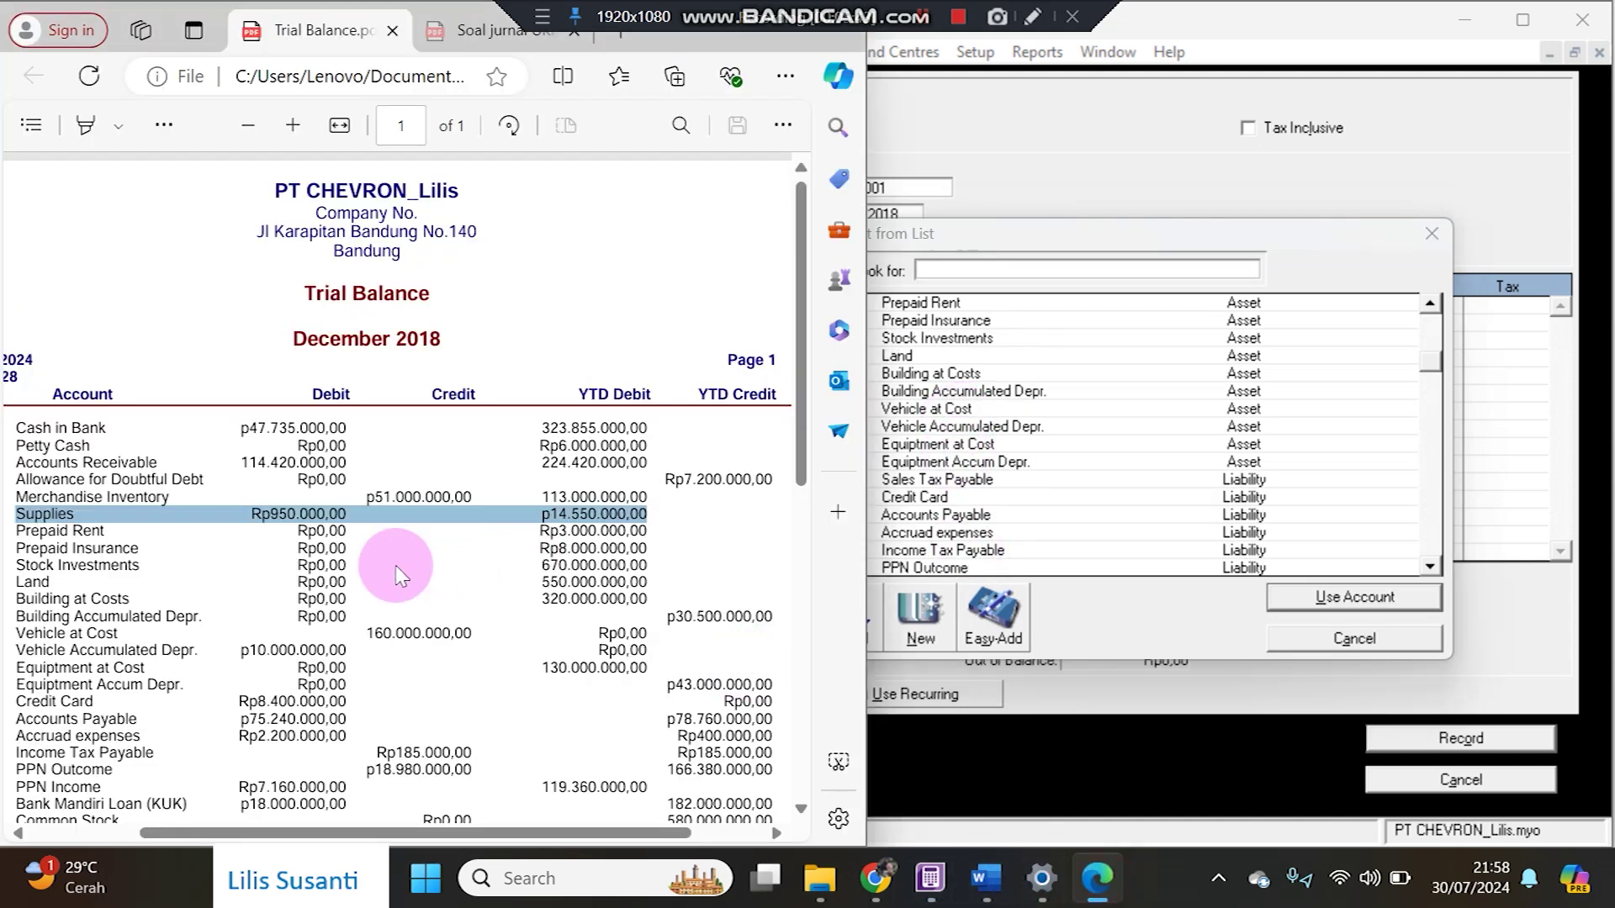
{"action": "left_click", "coordinate": [125, 713]}
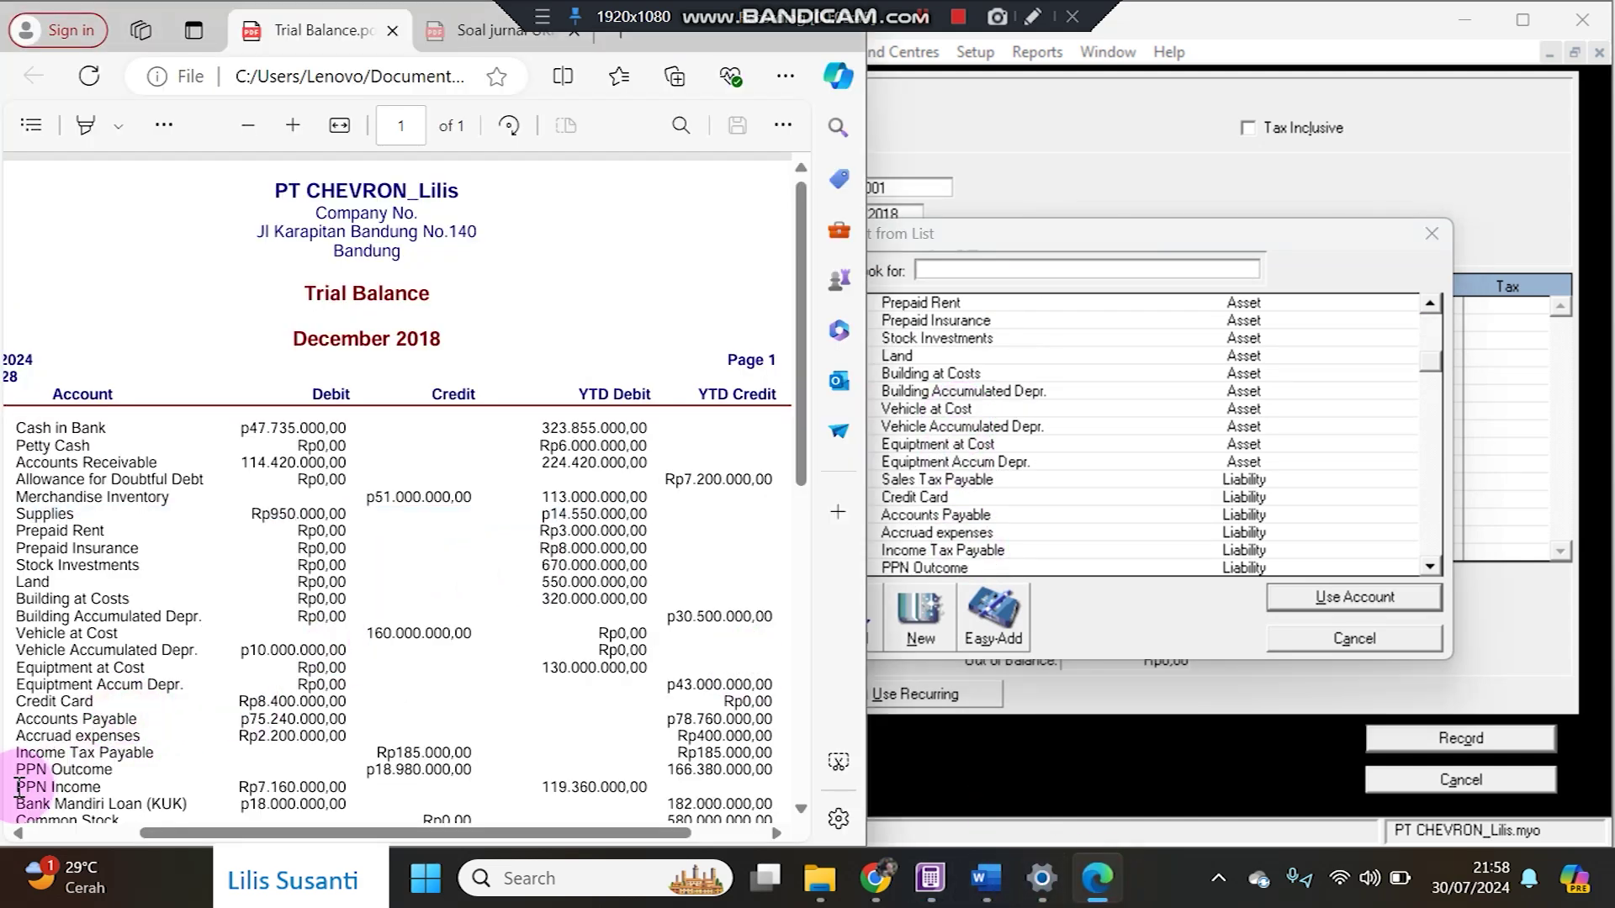
{"action": "left_click_drag", "start_coordinate": [31, 786], "coordinate": [647, 790]}
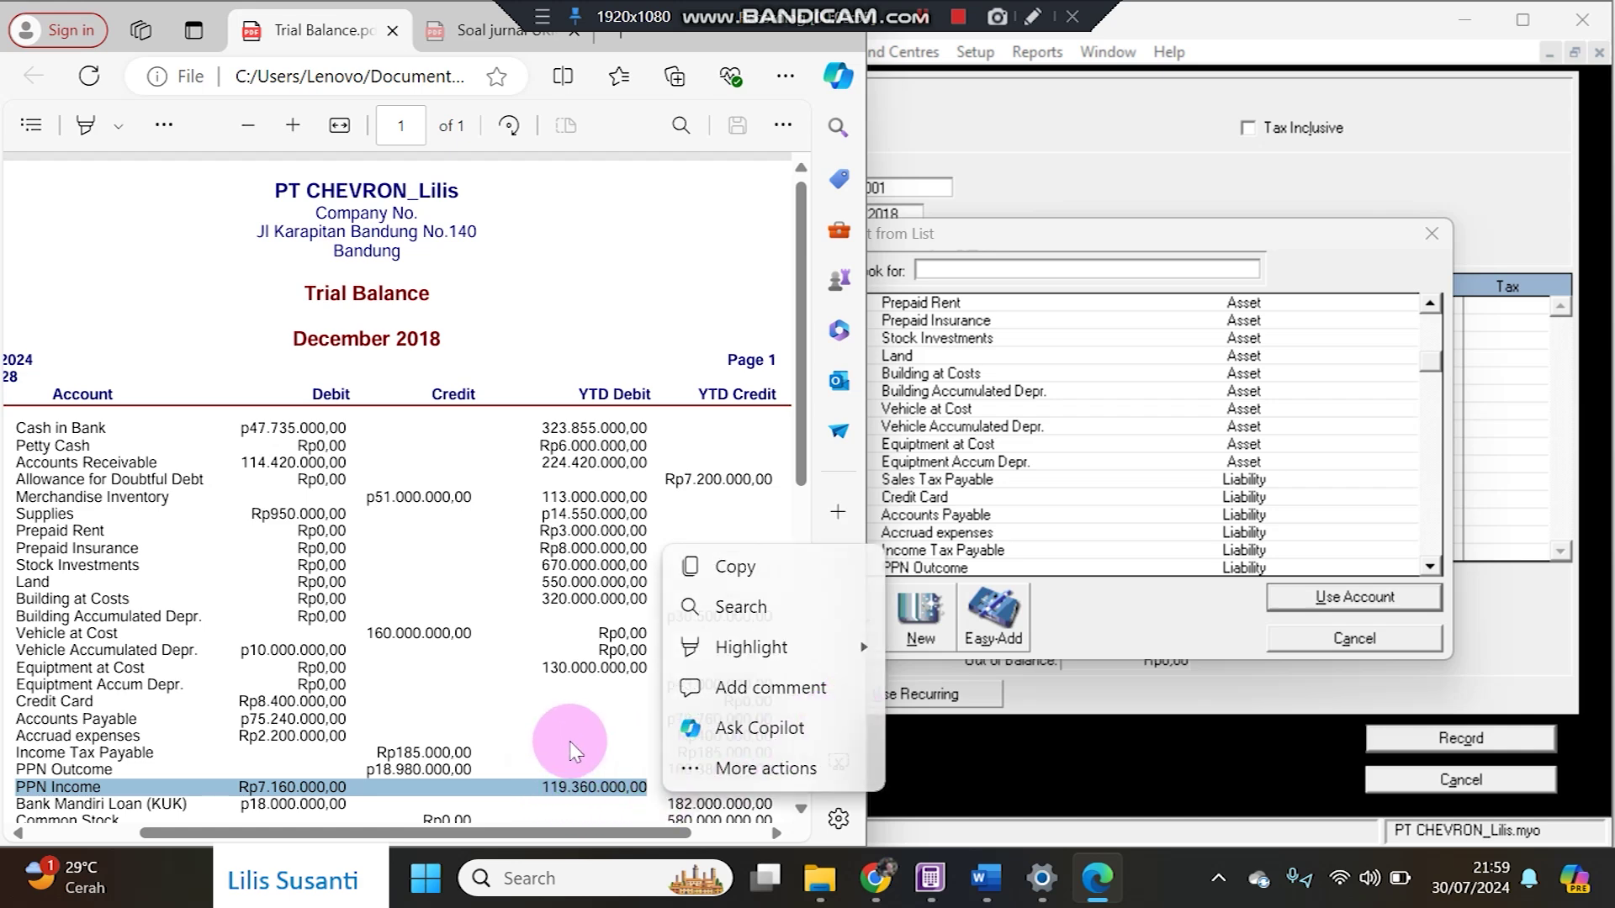
{"action": "left_click", "coordinate": [141, 774]}
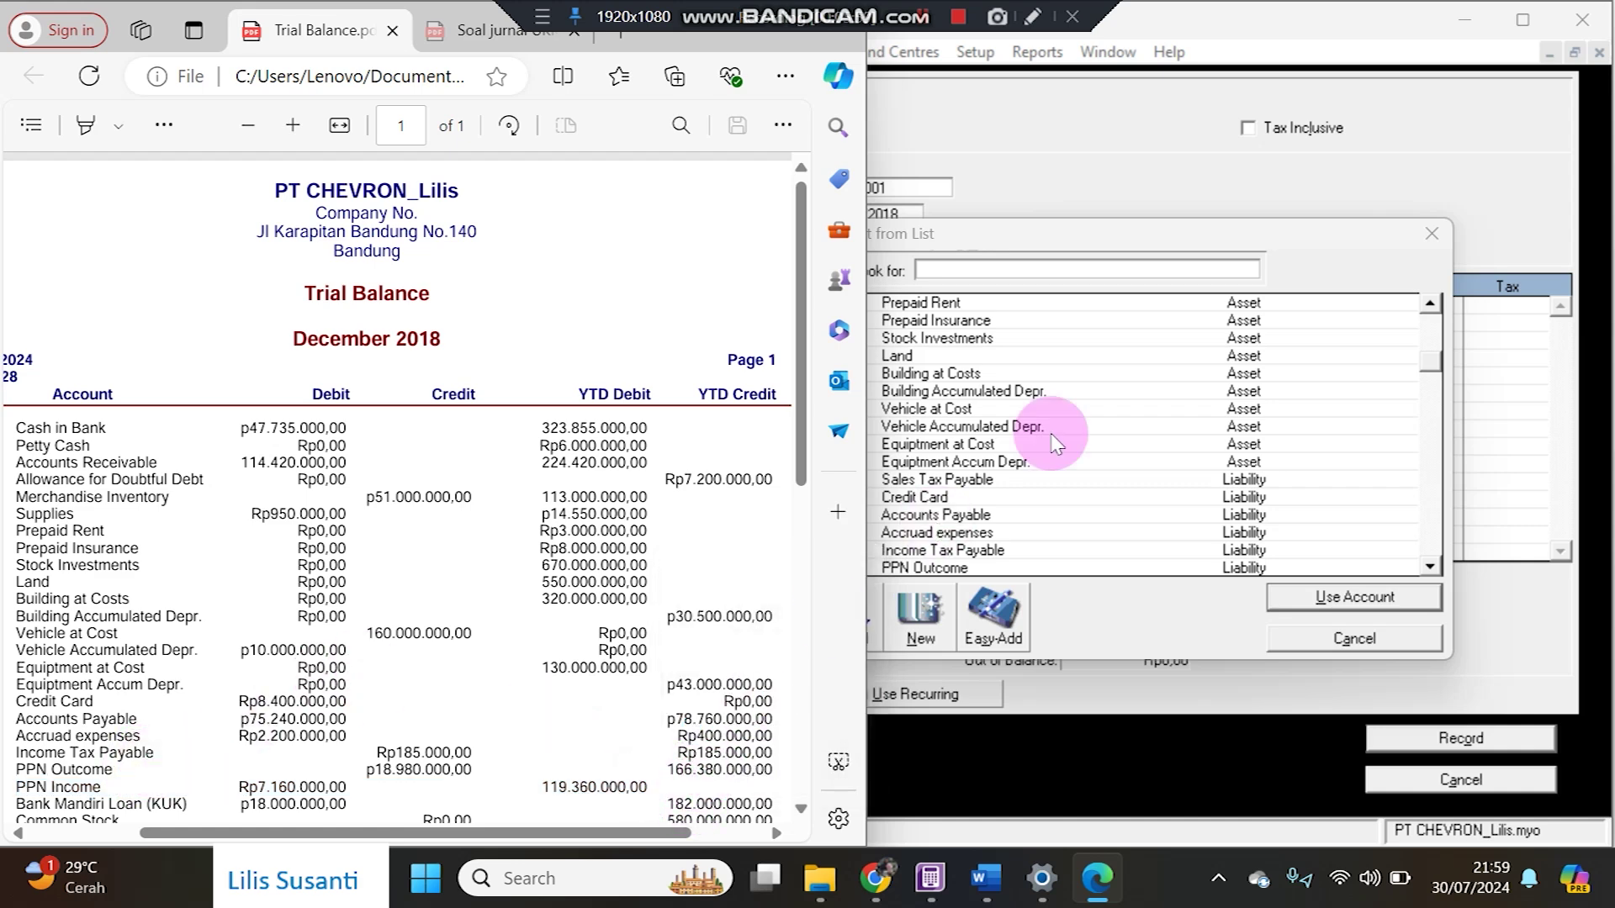
{"action": "left_click", "coordinate": [1101, 270]}
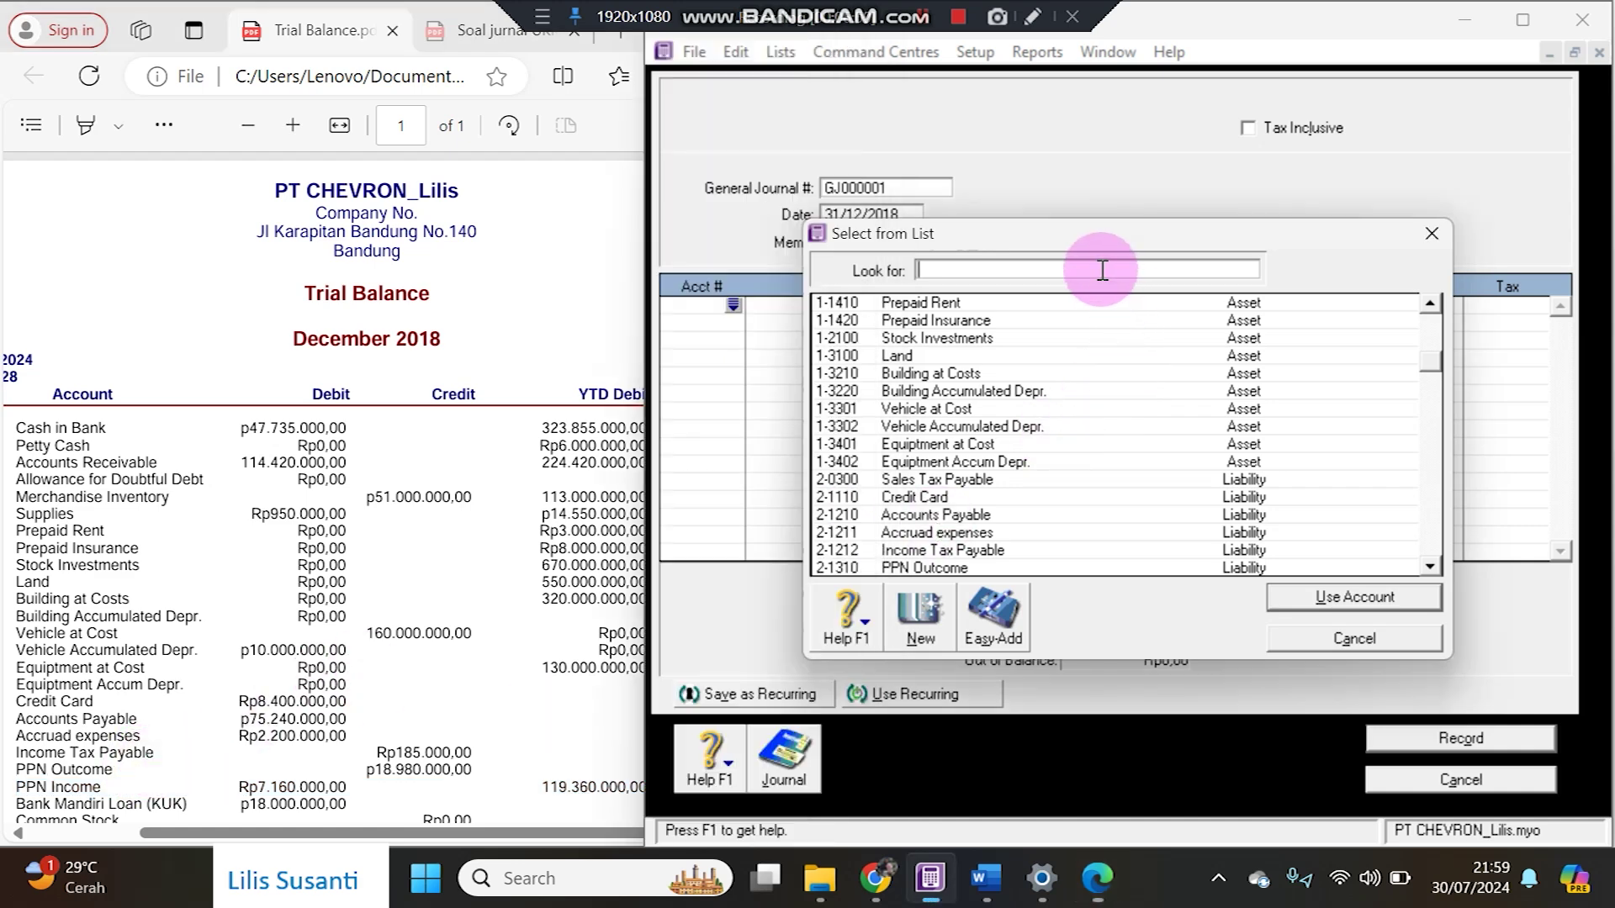
{"action": "double_click", "coordinate": [996, 568]}
- Look up PPN Outcome's YTD credit in the trial balance, shift the journal window to keep it in view, and debit PPN Outcome 166.380.000
{"action": "left_click", "coordinate": [577, 746]}
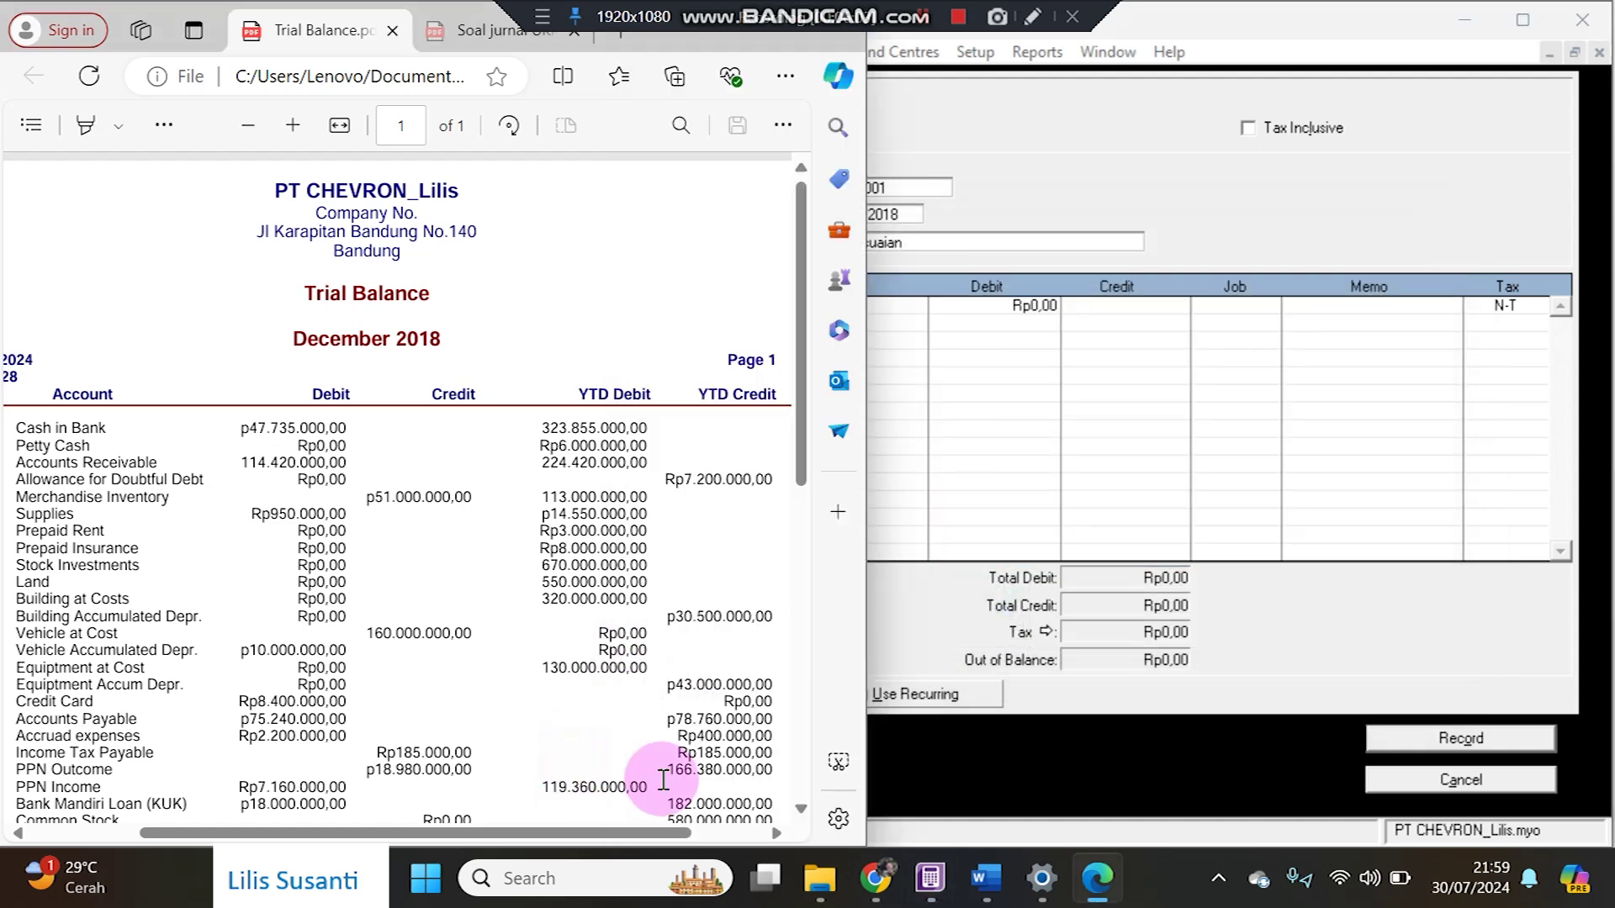
{"action": "left_click", "coordinate": [866, 759]}
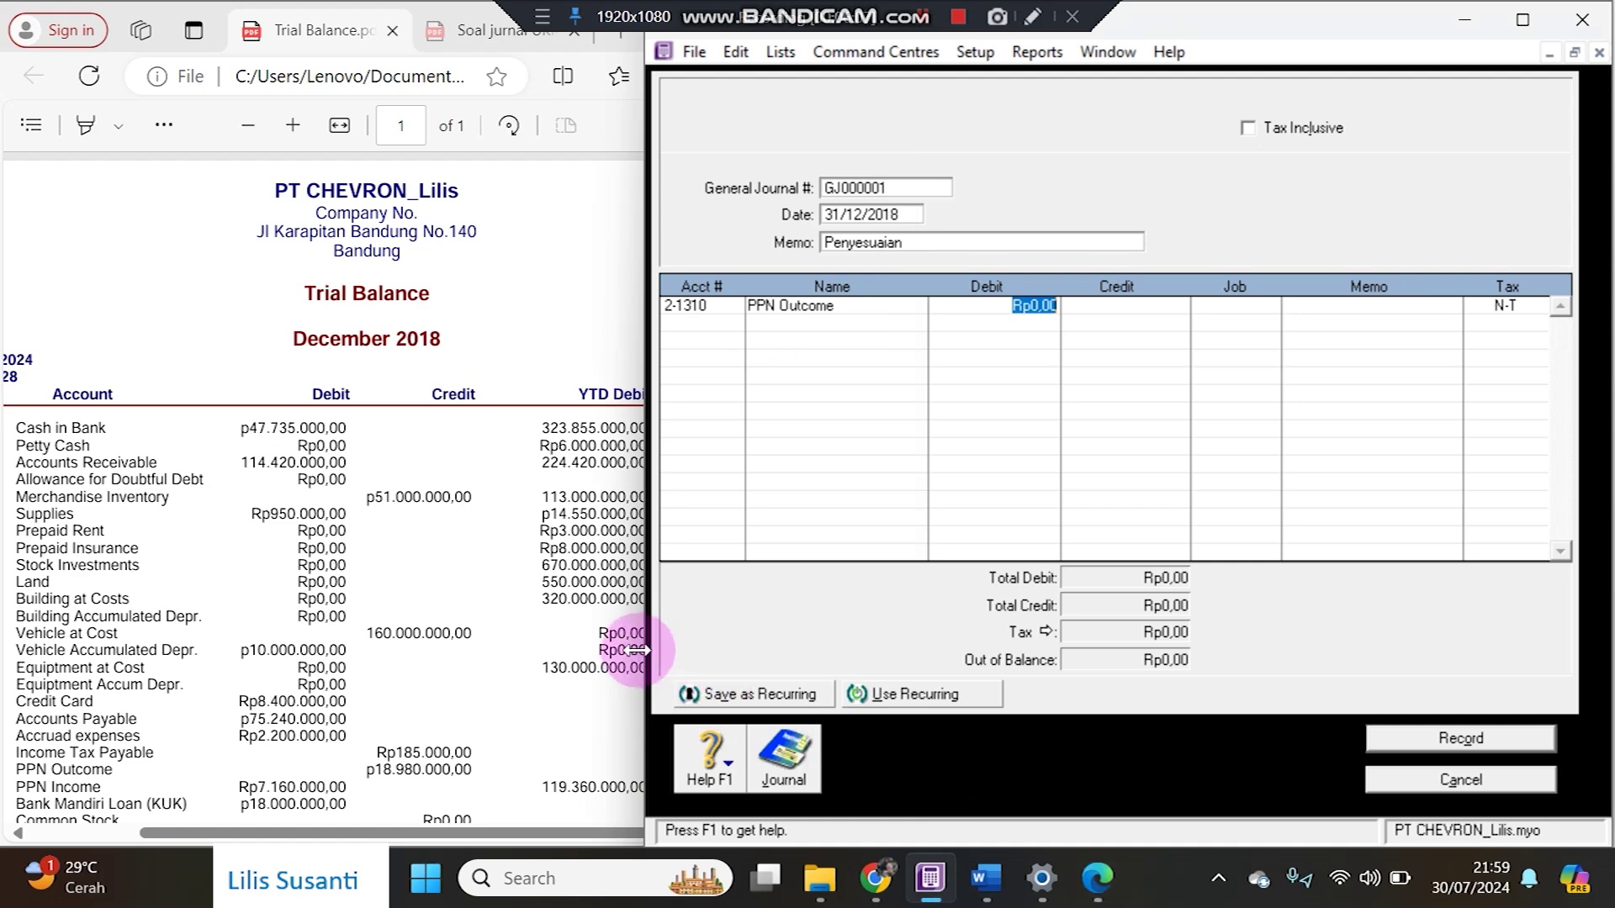
{"action": "left_click_drag", "start_coordinate": [648, 644], "coordinate": [773, 632]}
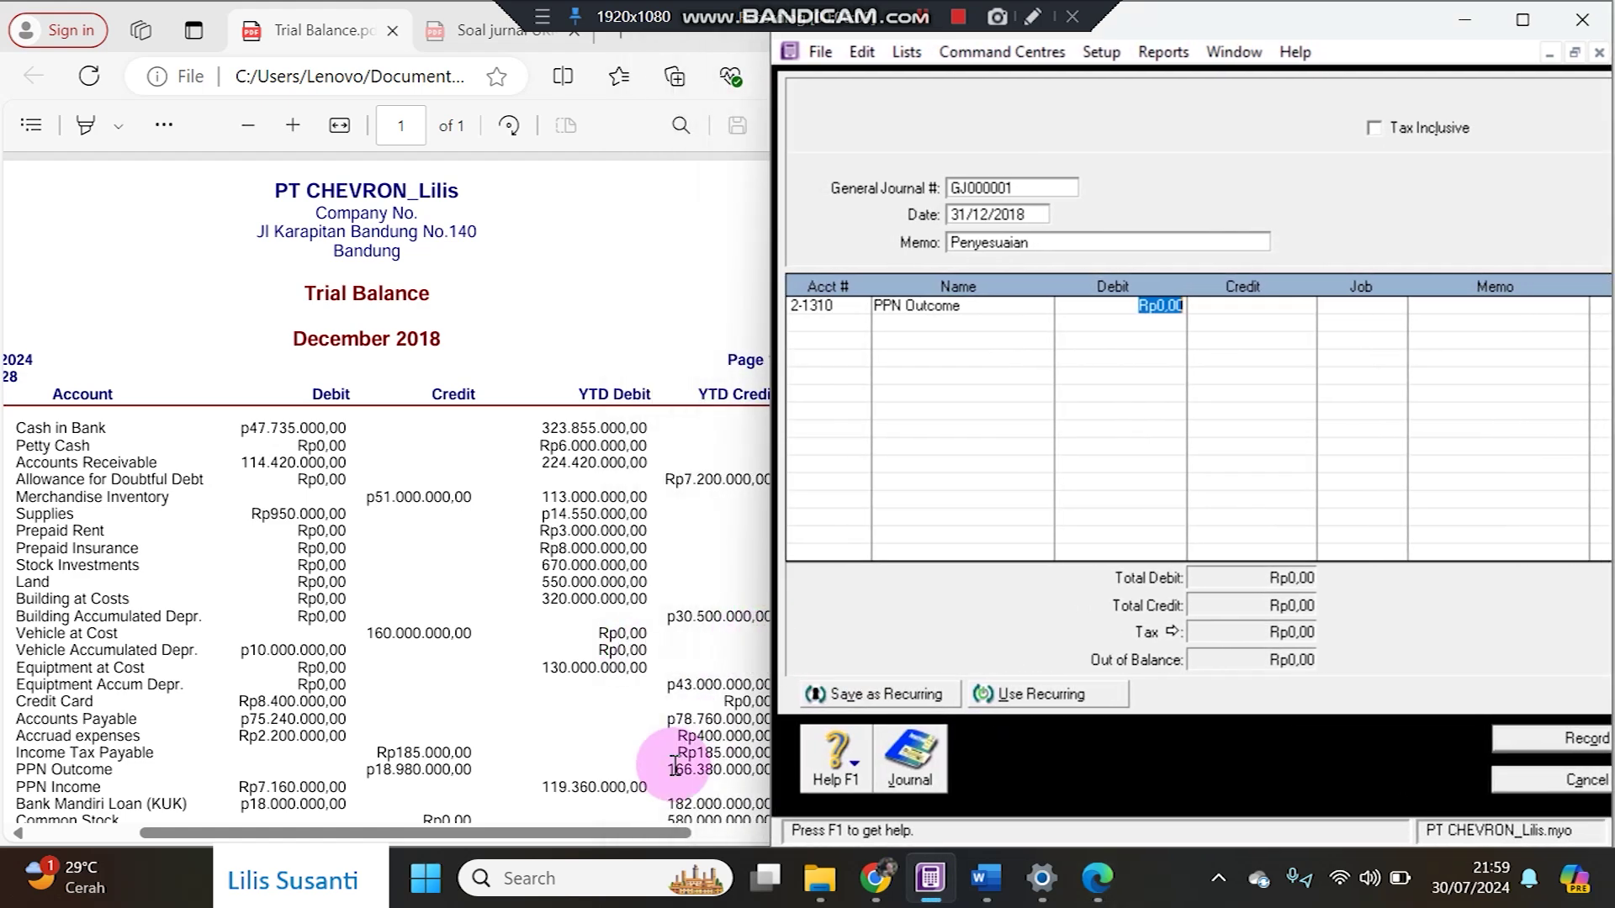
{"action": "type", "text": "166."}
{"action": "type", "text": "380.0"}
{"action": "type", "text": "00"}
{"action": "key", "text": "Return"}
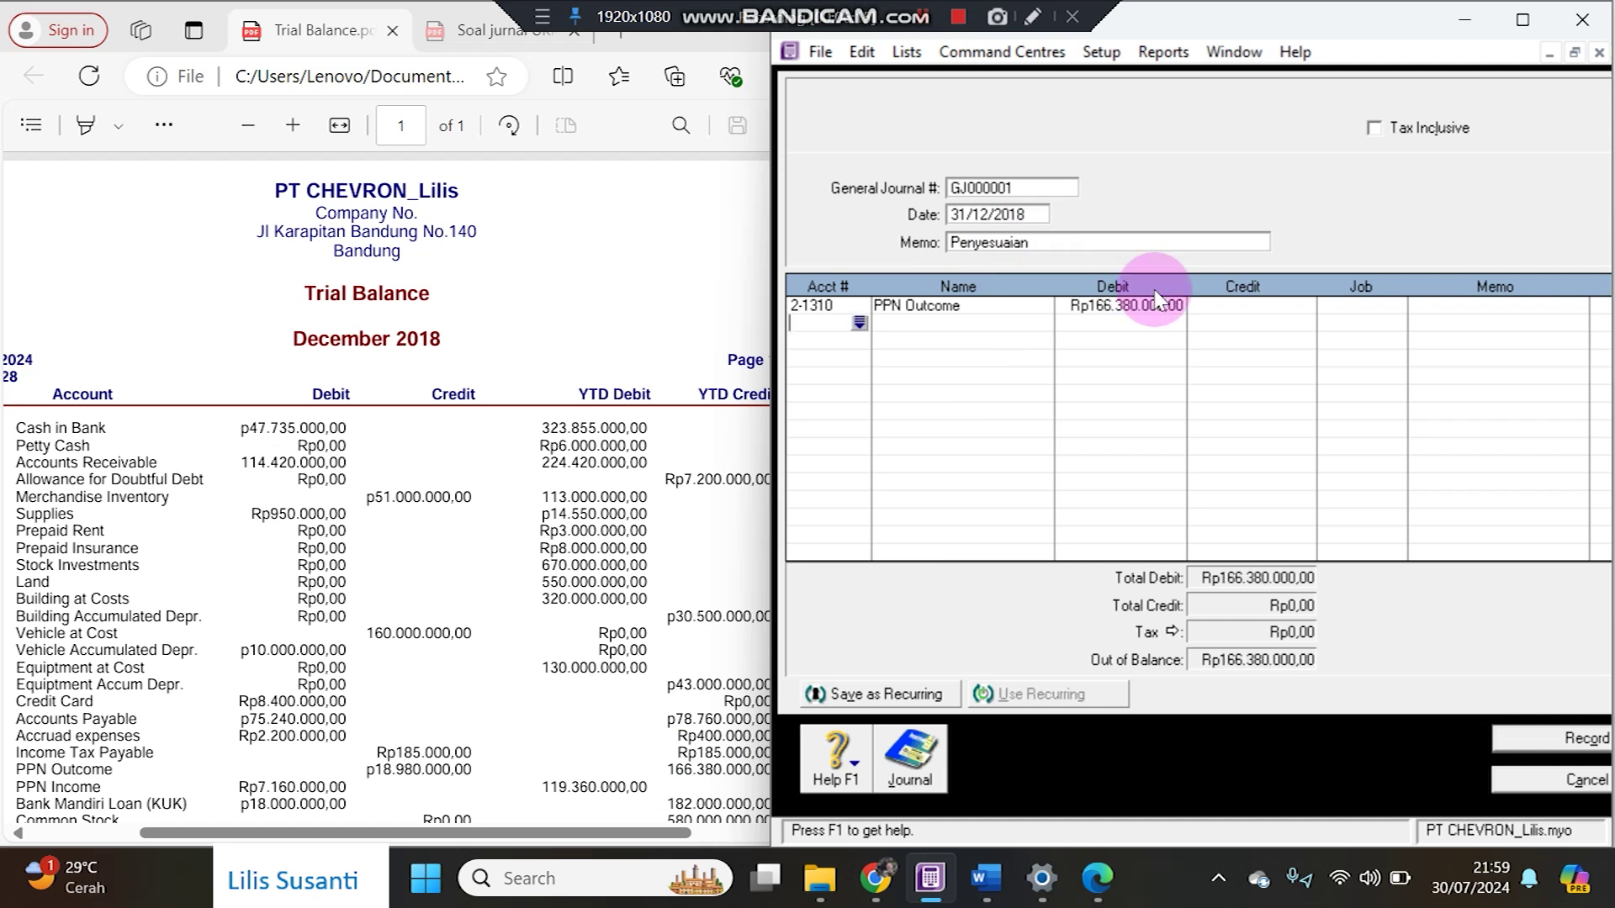
- Add account 2-1320 PPN Income on the second journal line and credit it Rp119.360.000,00
{"action": "key", "text": "Tab"}
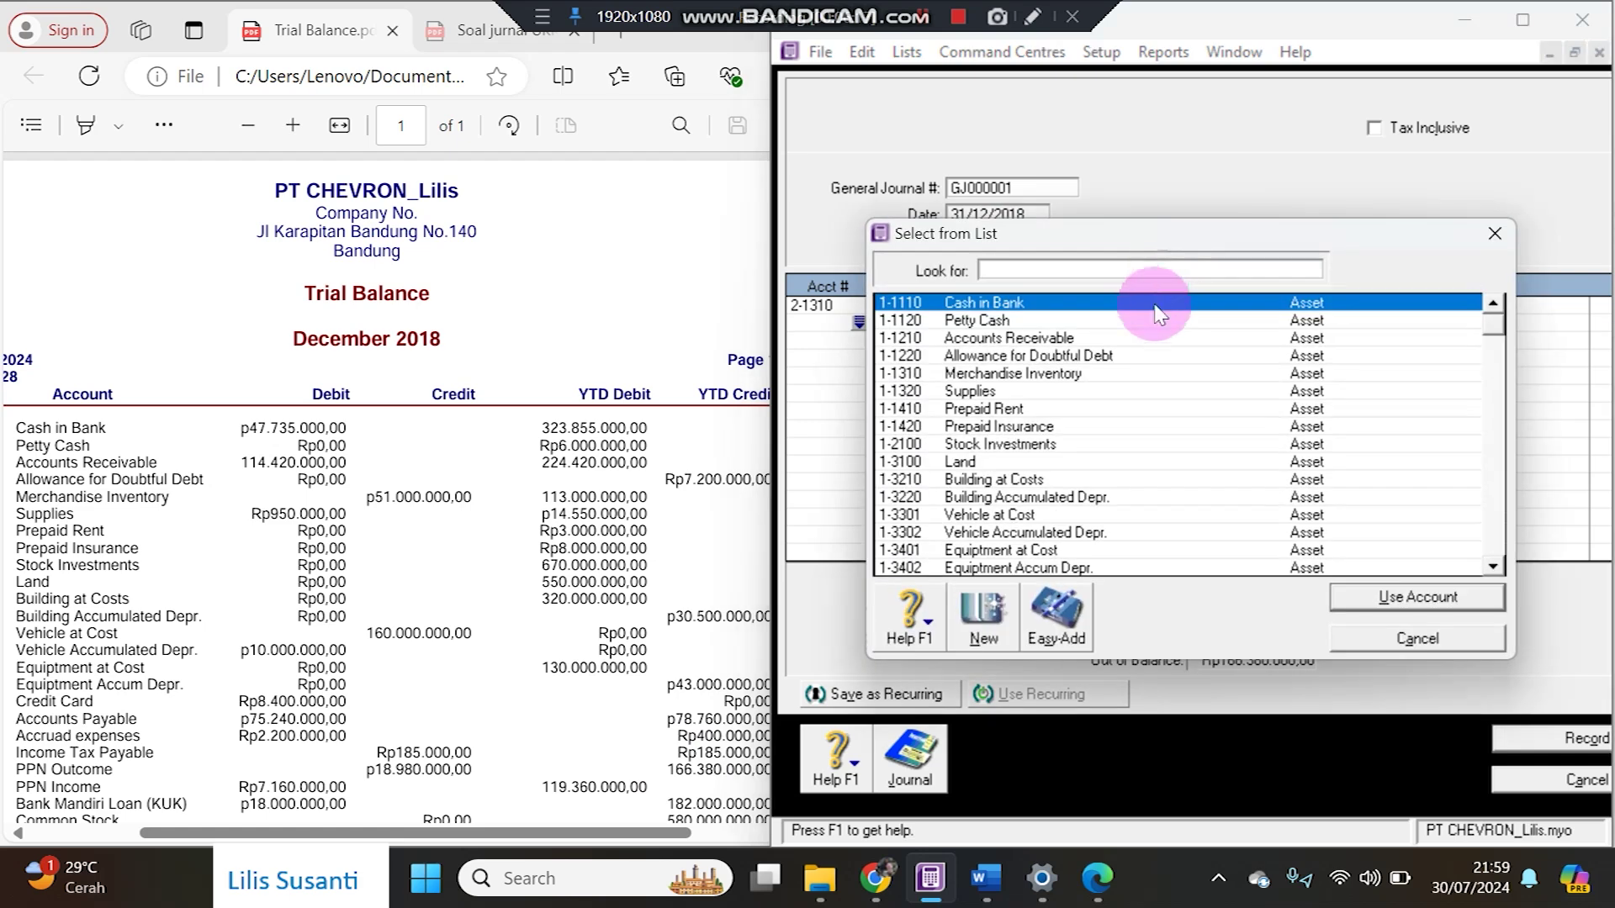
{"action": "scroll", "coordinate": [1039, 490], "scroll_direction": "down", "scroll_amount": 1}
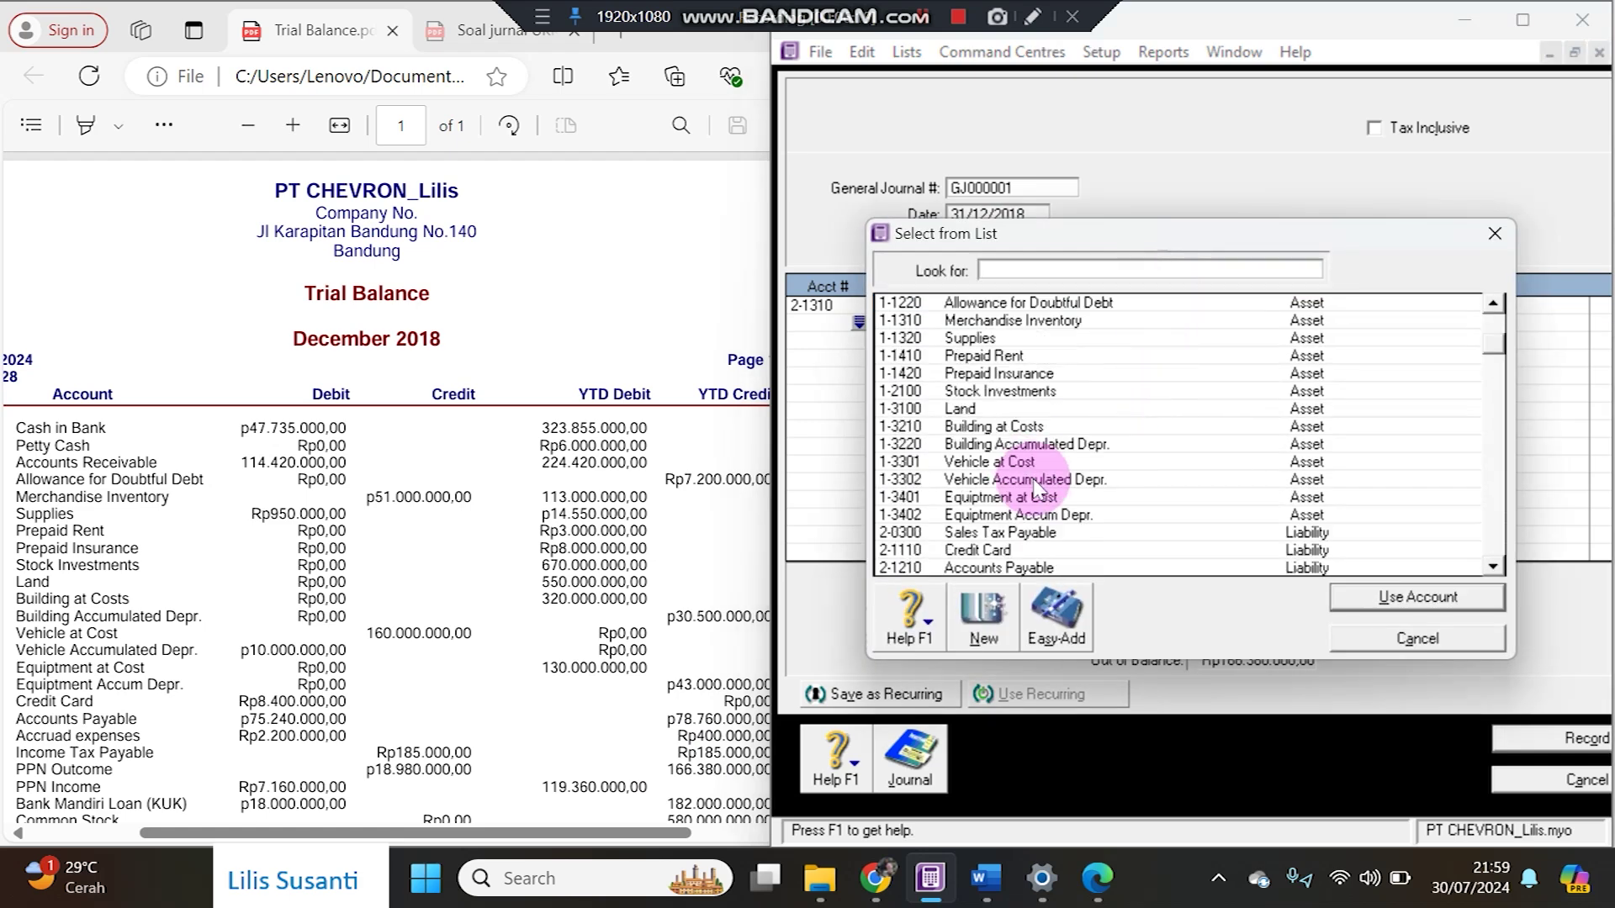
{"action": "scroll", "coordinate": [1034, 538], "scroll_direction": "down", "scroll_amount": 1}
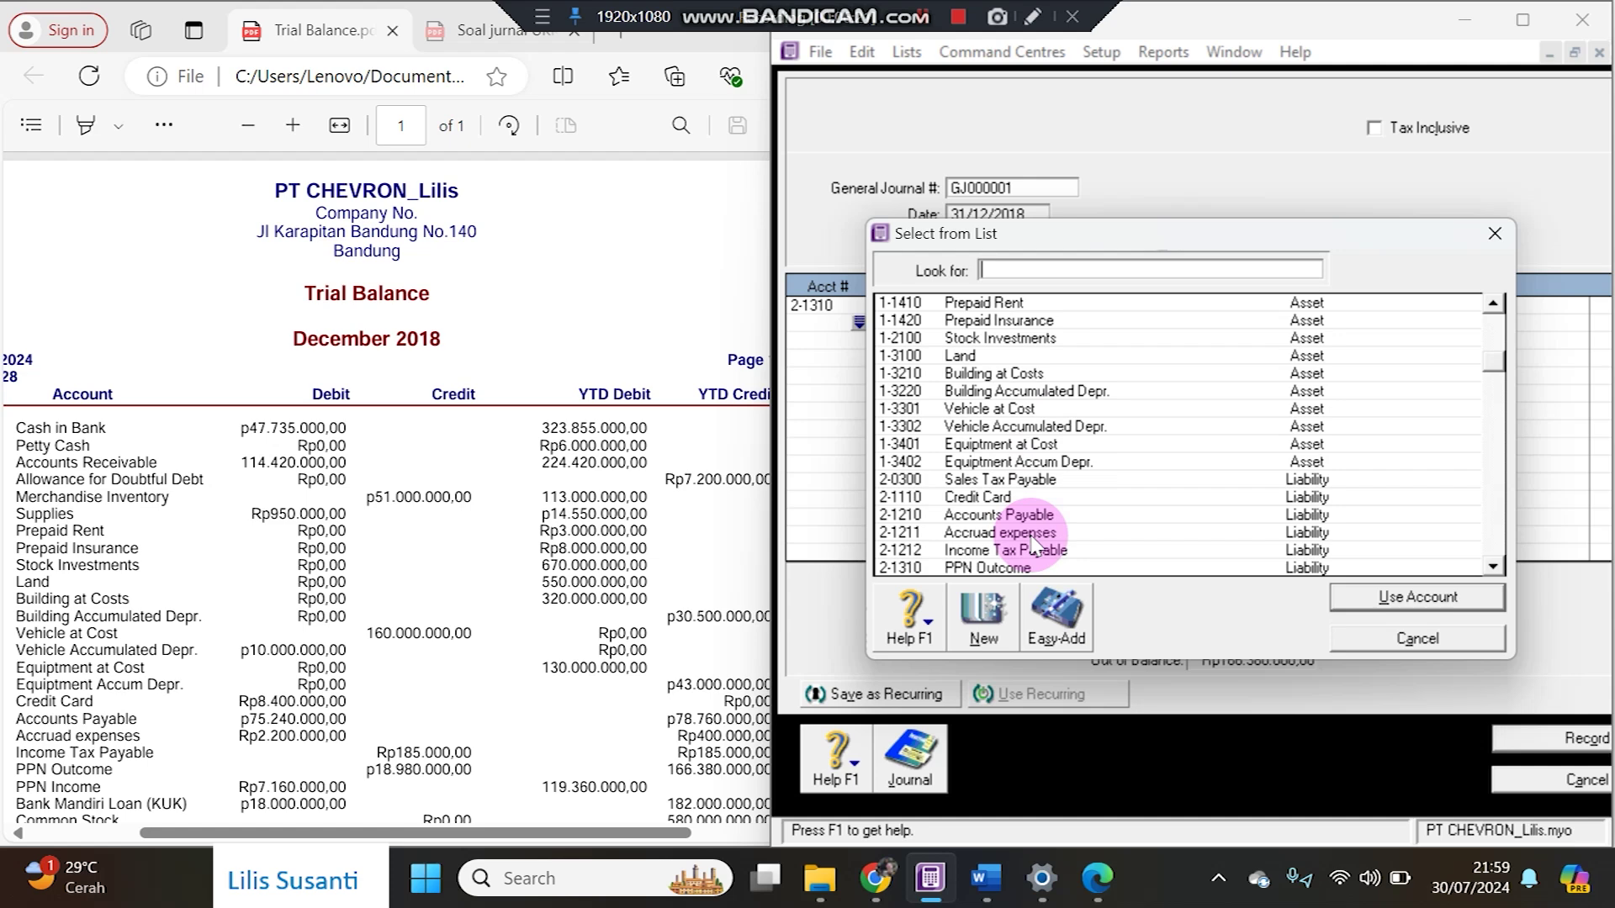
{"action": "scroll", "coordinate": [1034, 547], "scroll_direction": "down", "scroll_amount": 1}
{"action": "double_click", "coordinate": [1026, 531]}
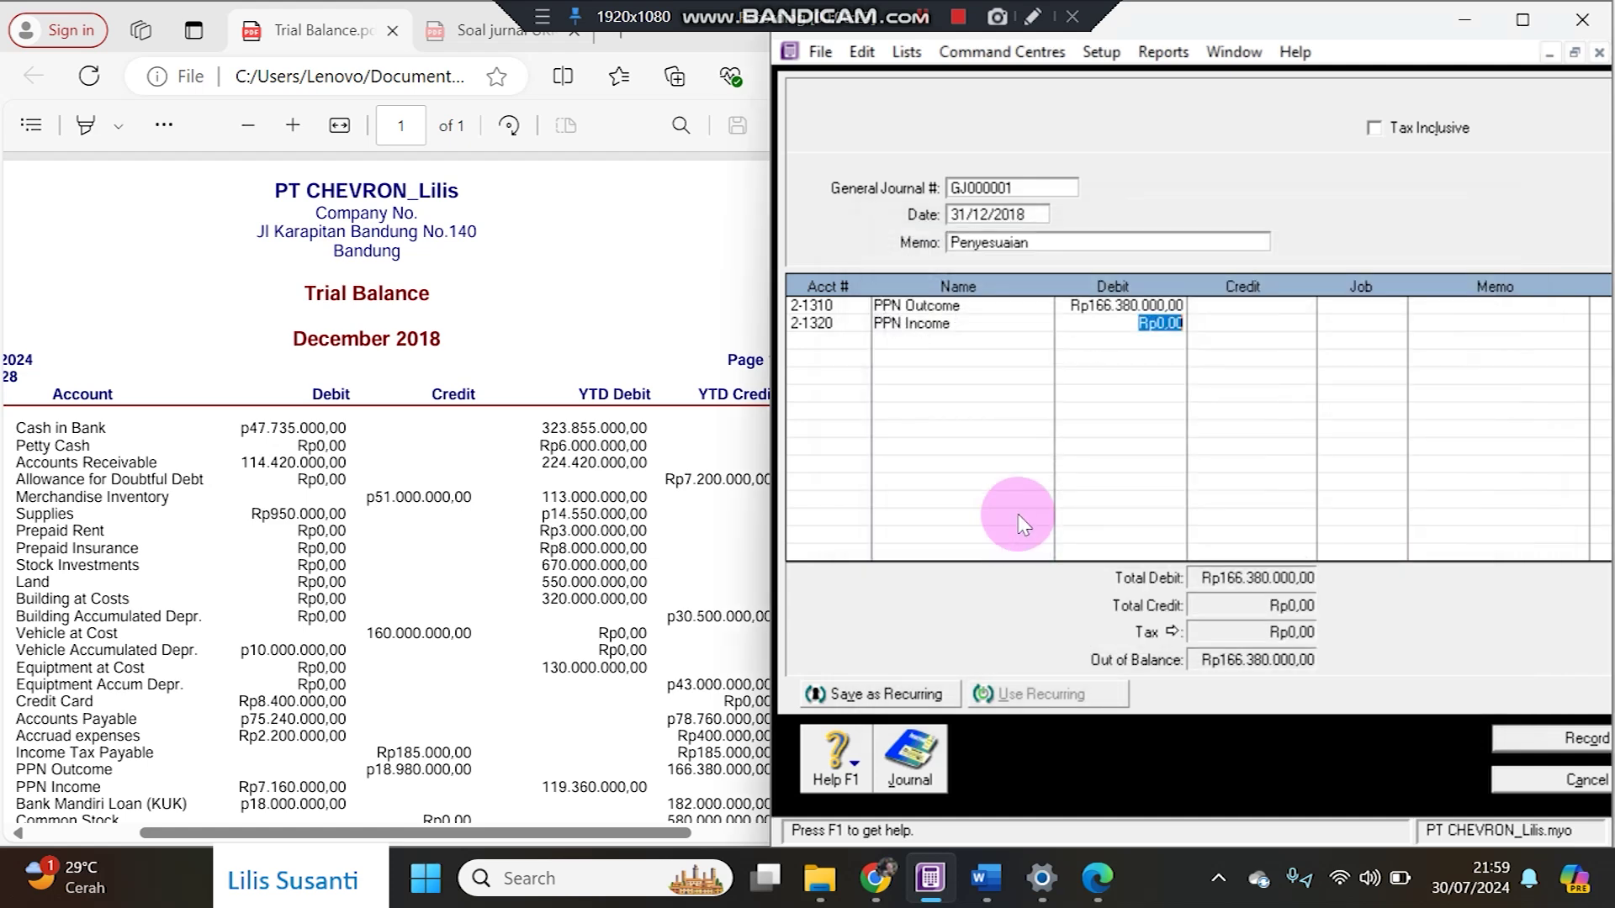
{"action": "key", "text": "Tab"}
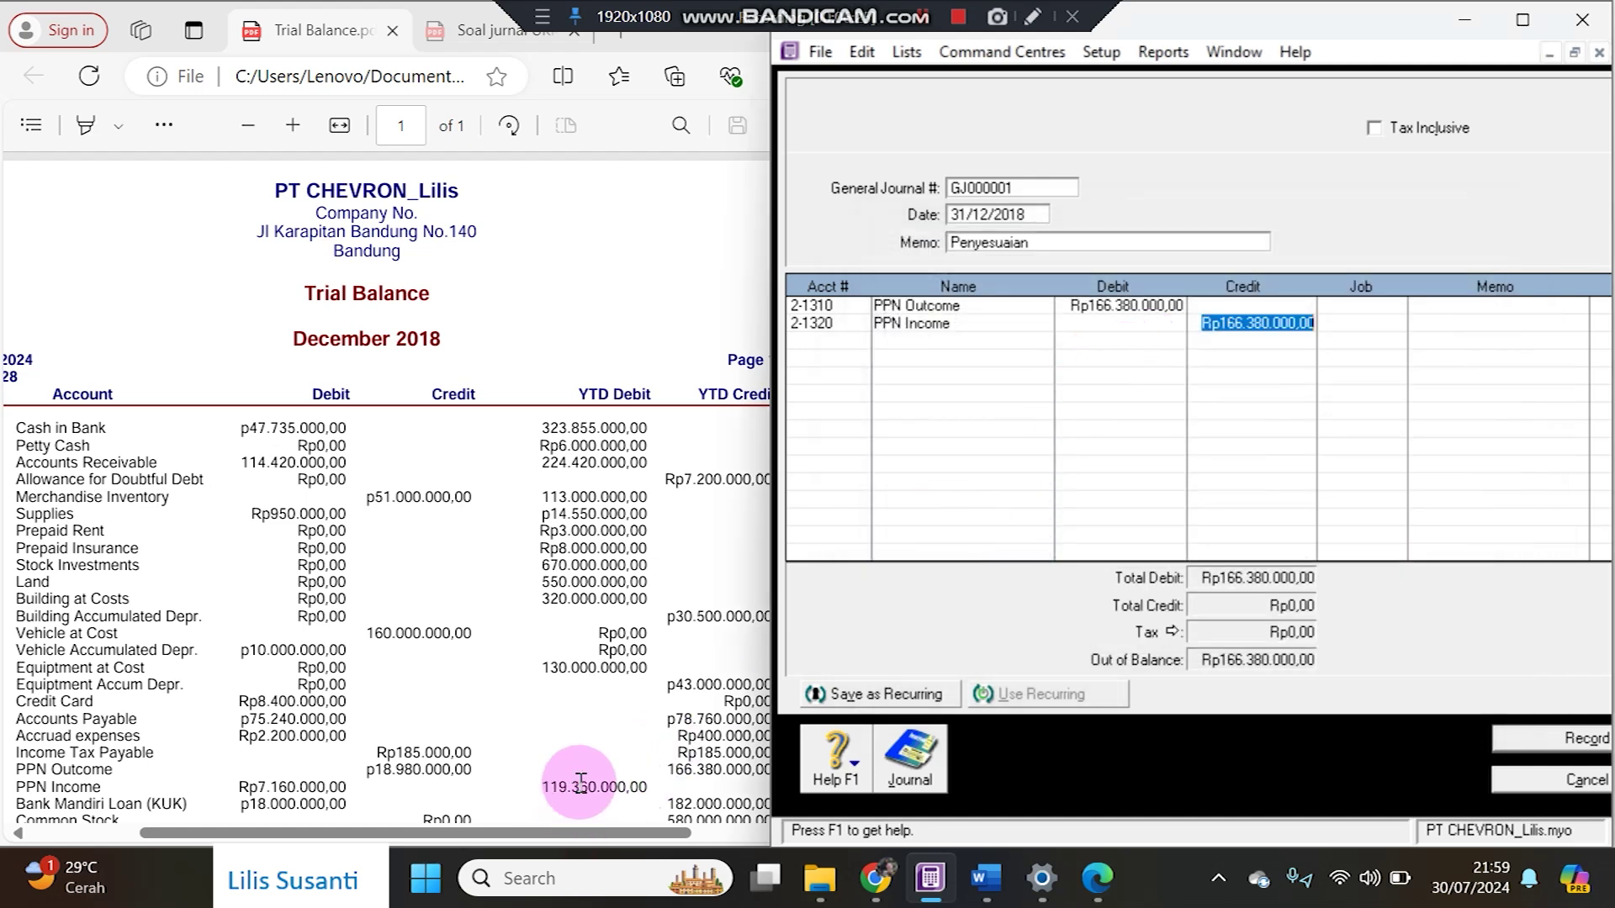
{"action": "type", "text": "1193"}
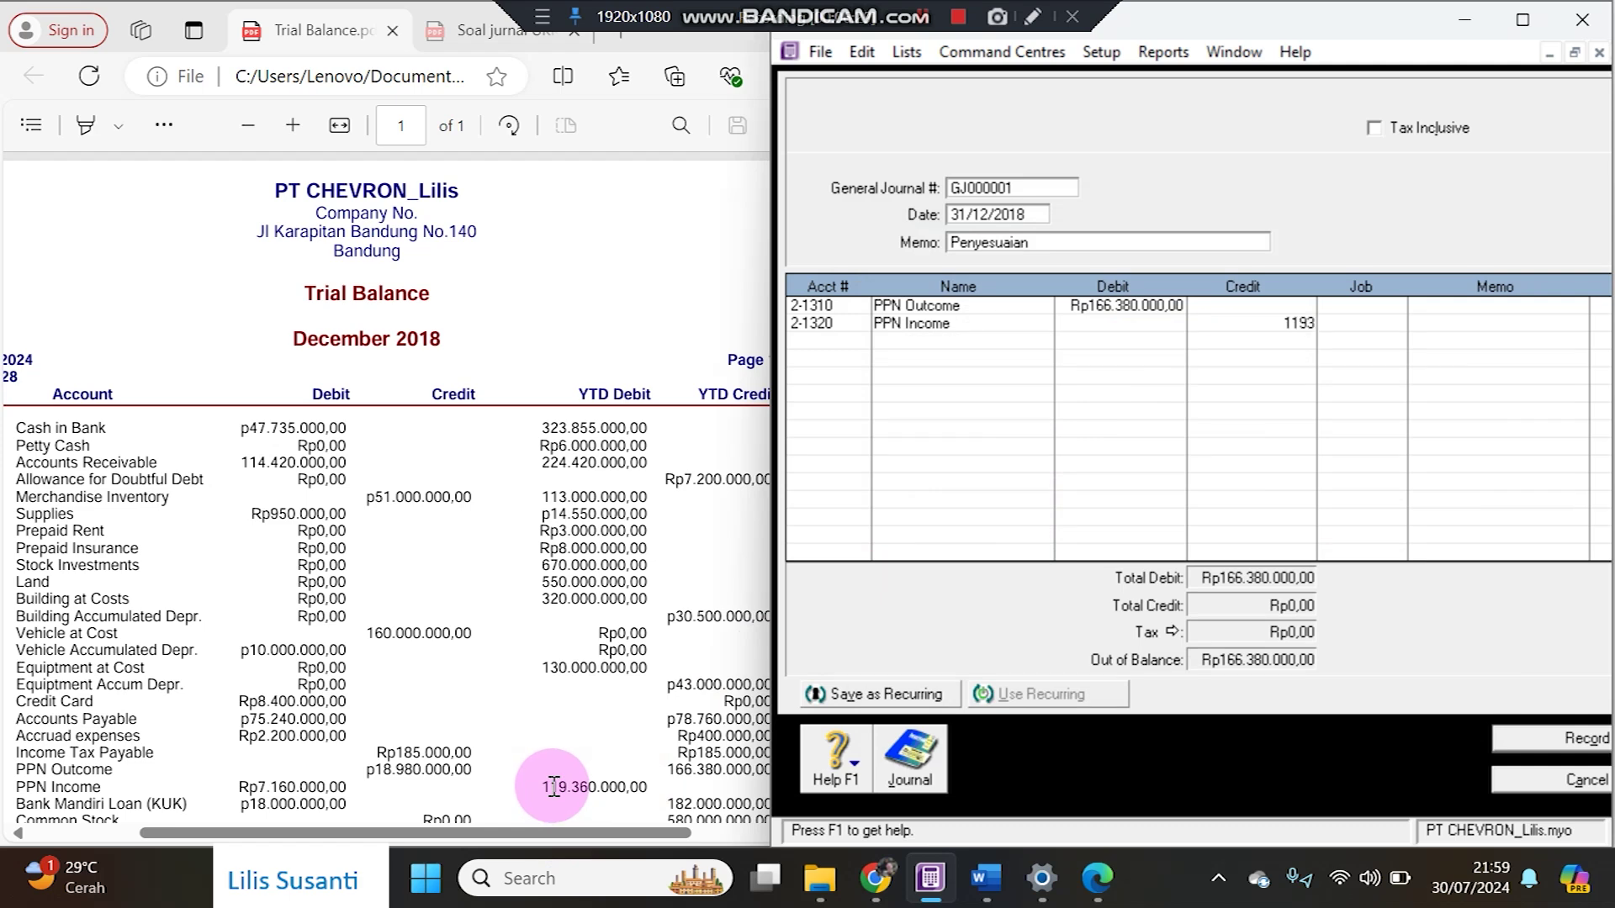
{"action": "key", "text": "Return"}
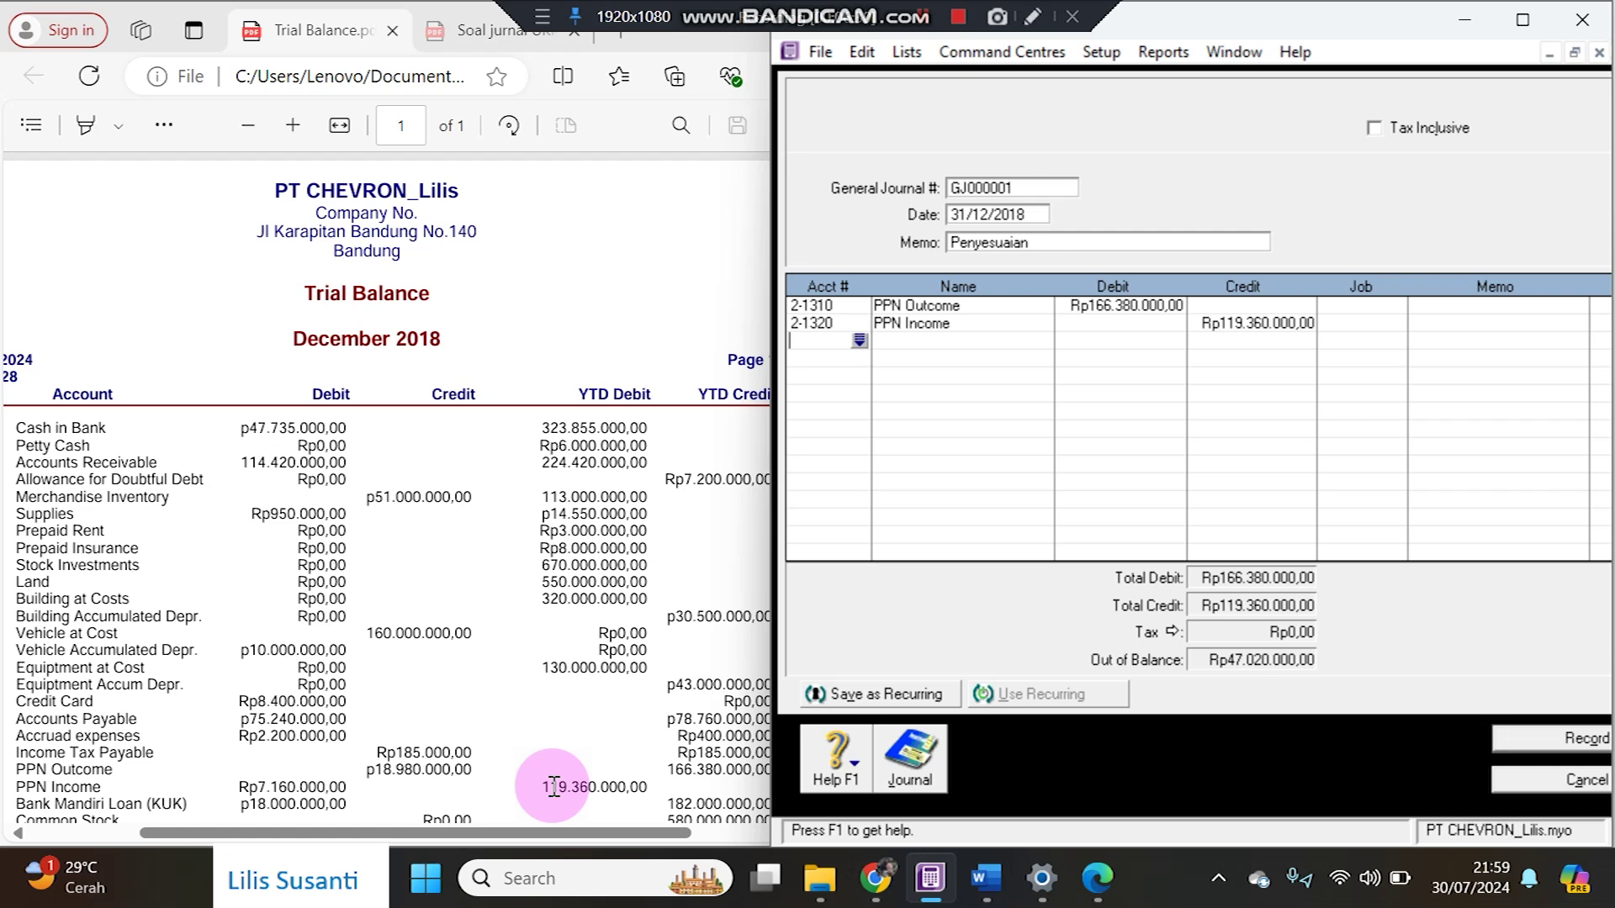
- Start a new account from the third line's account list, then look up PPN Payable in the Soal jurnal PDF's chart of accounts in Edge
{"action": "key", "text": "Return"}
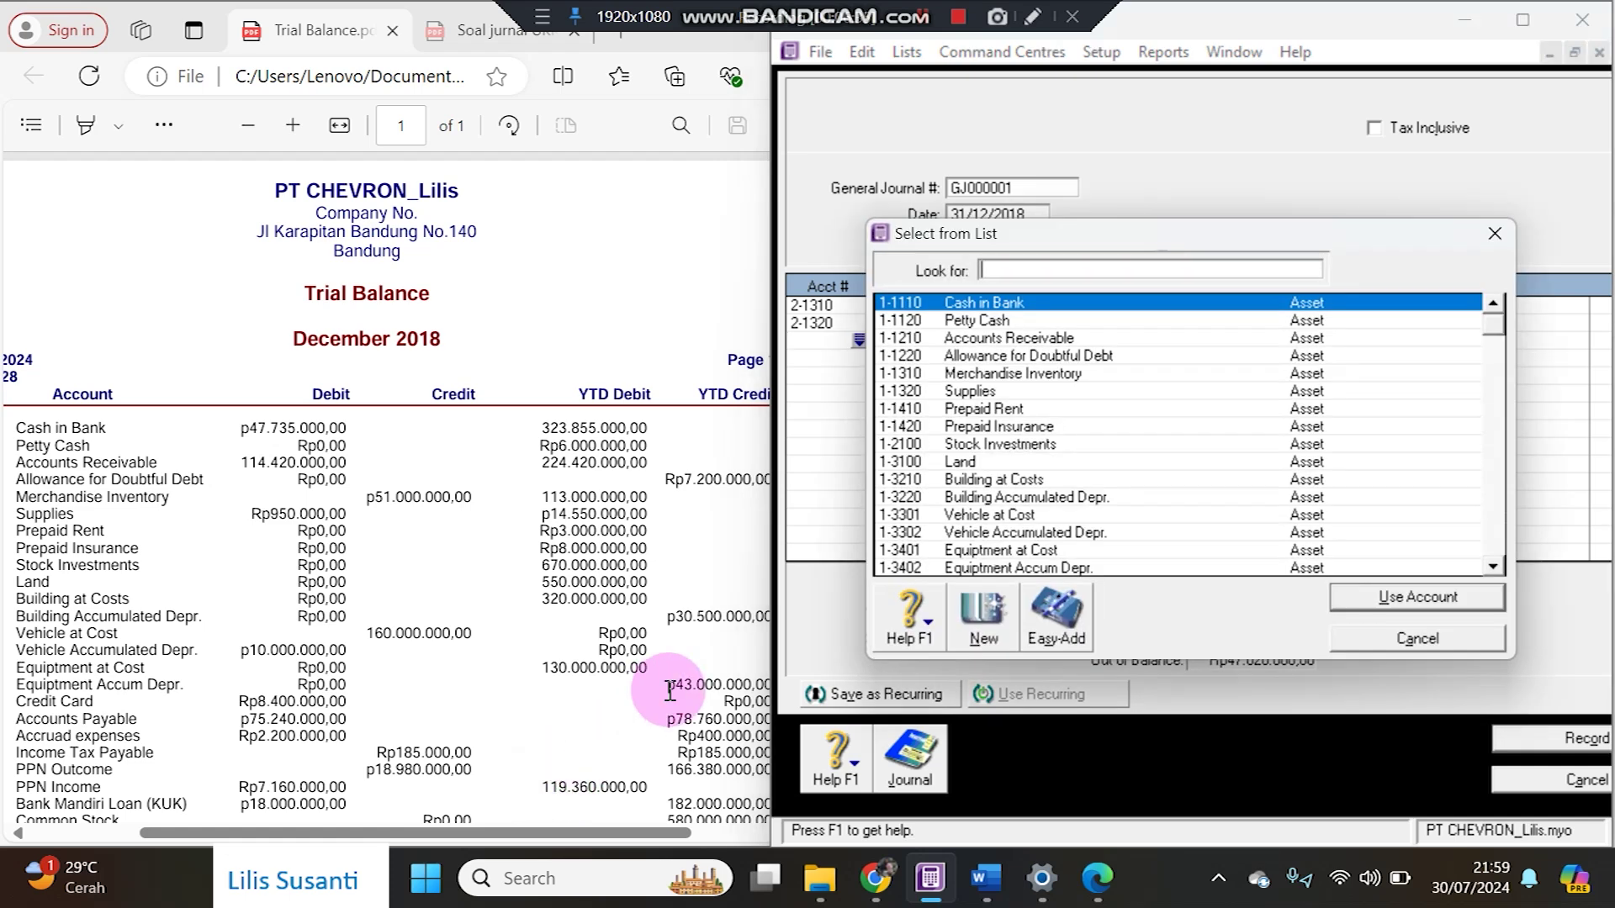
{"action": "scroll", "coordinate": [1011, 491], "scroll_direction": "down", "scroll_amount": 3}
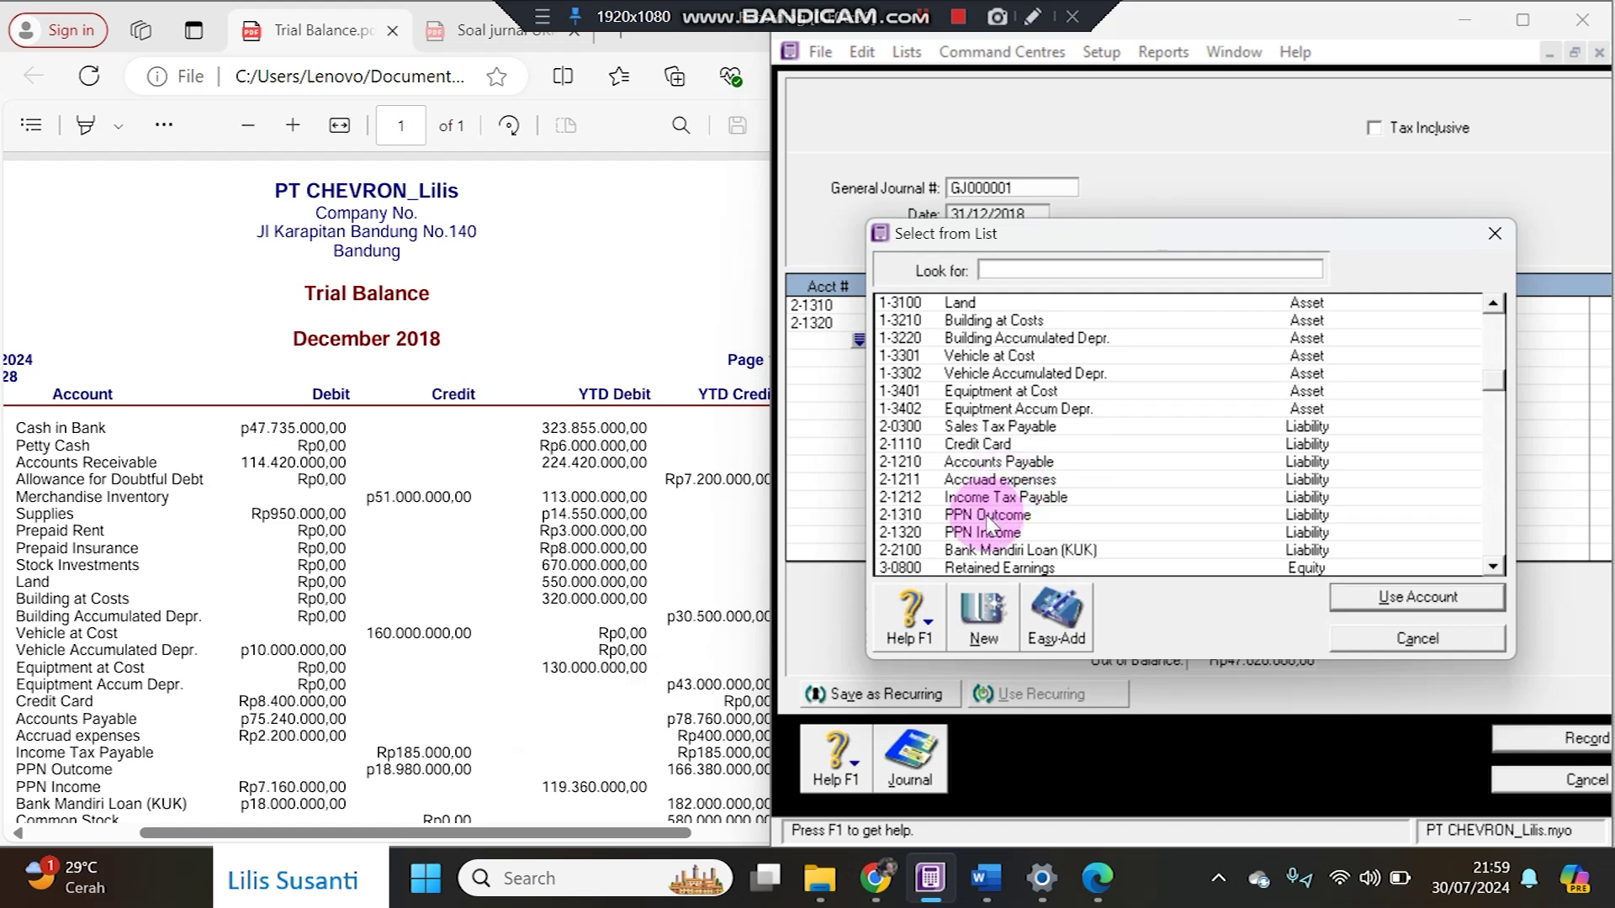
{"action": "left_click", "coordinate": [979, 622]}
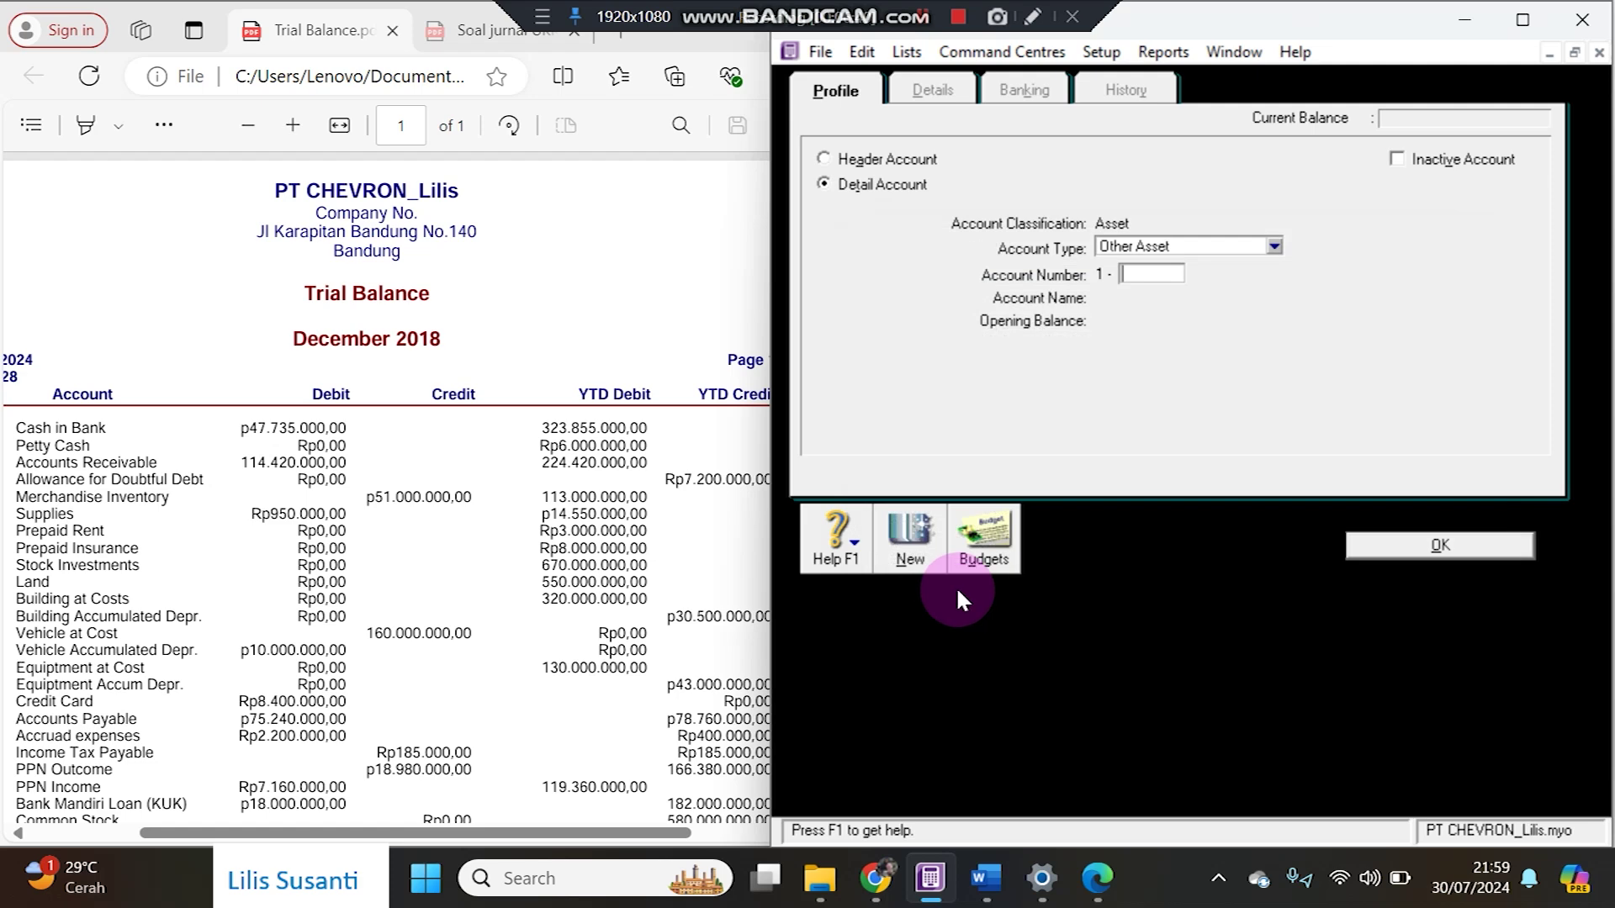
{"action": "left_click", "coordinate": [478, 27]}
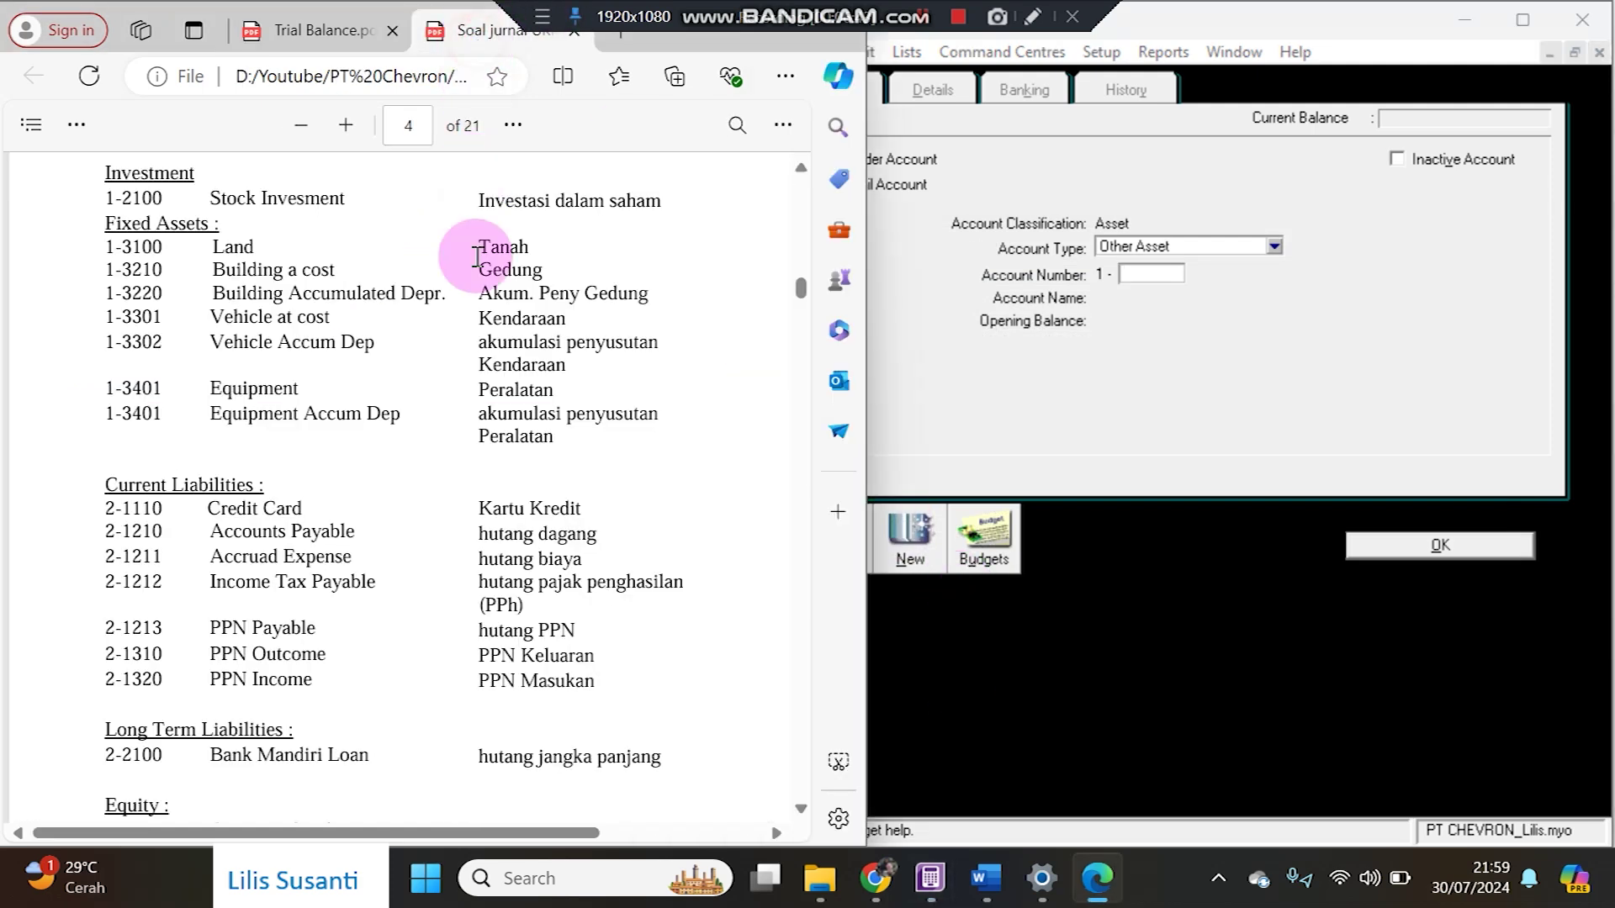
{"action": "left_click", "coordinate": [211, 625]}
{"action": "left_click_drag", "start_coordinate": [211, 625], "coordinate": [316, 627]}
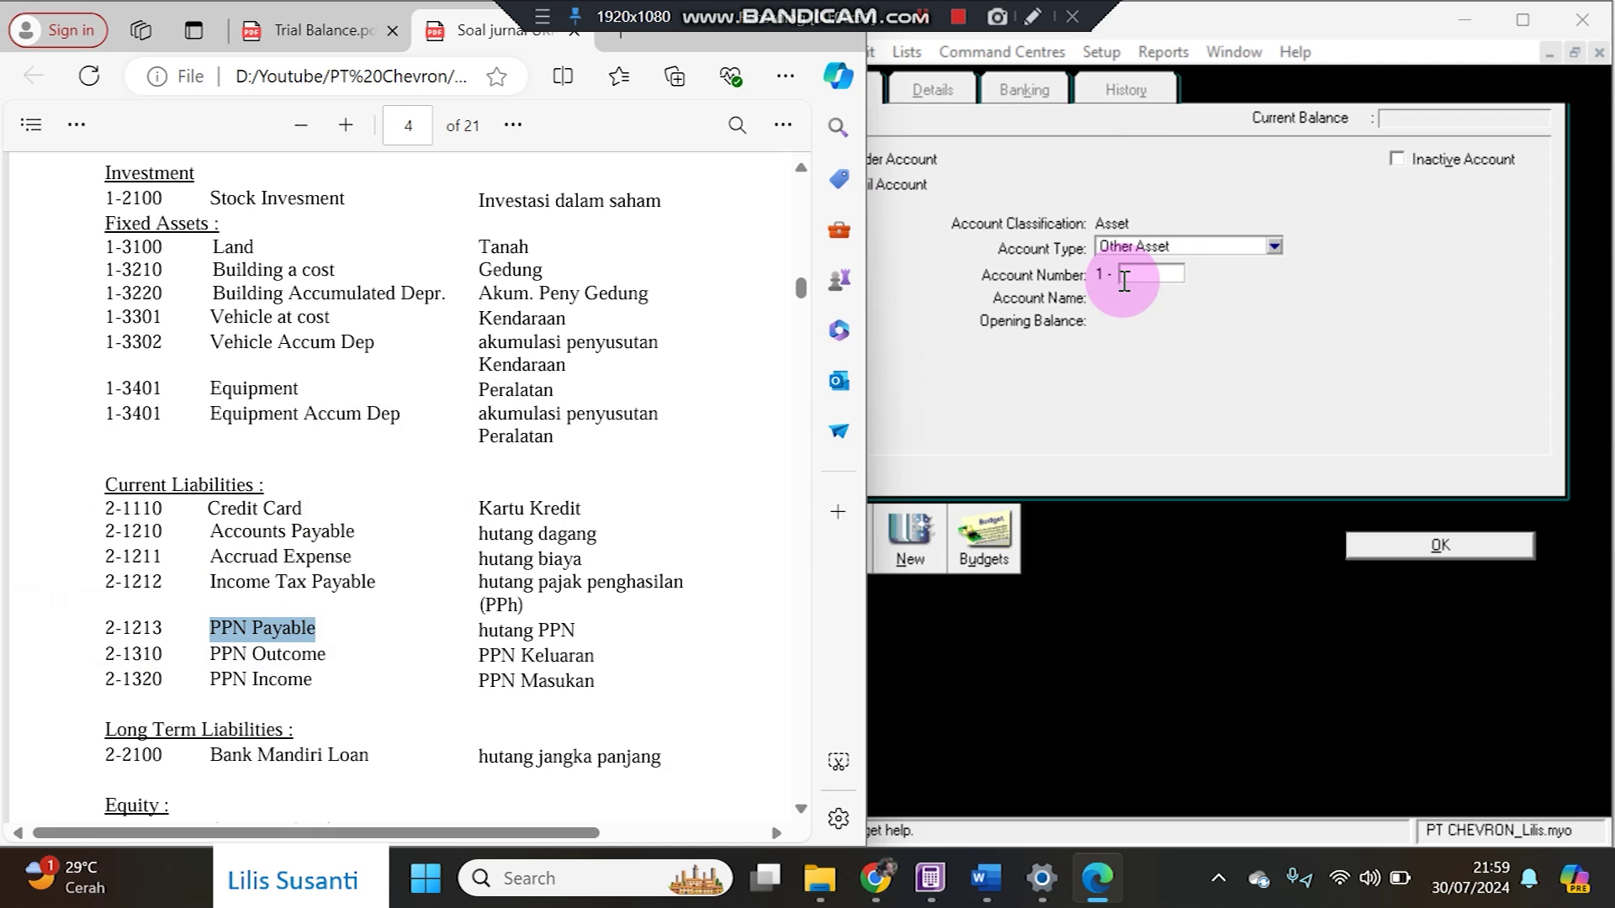
- Create the Other Current Liability account 2-1213 named PPN Payable in ABSS
{"action": "left_click", "coordinate": [1136, 246]}
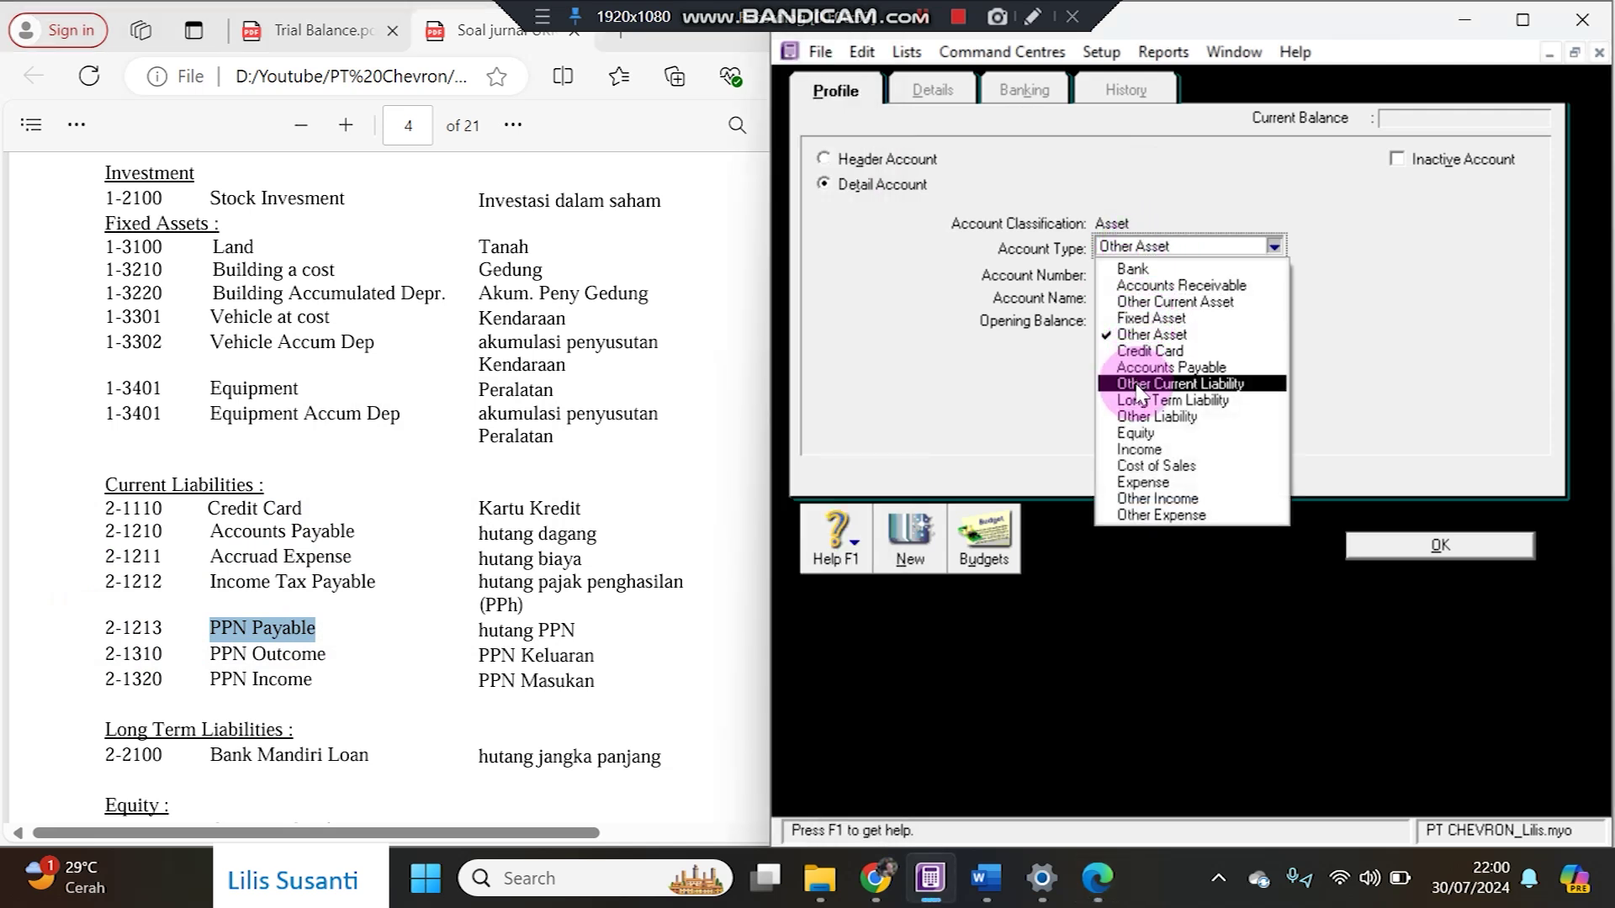
{"action": "left_click", "coordinate": [1137, 385]}
{"action": "left_click", "coordinate": [1133, 273]}
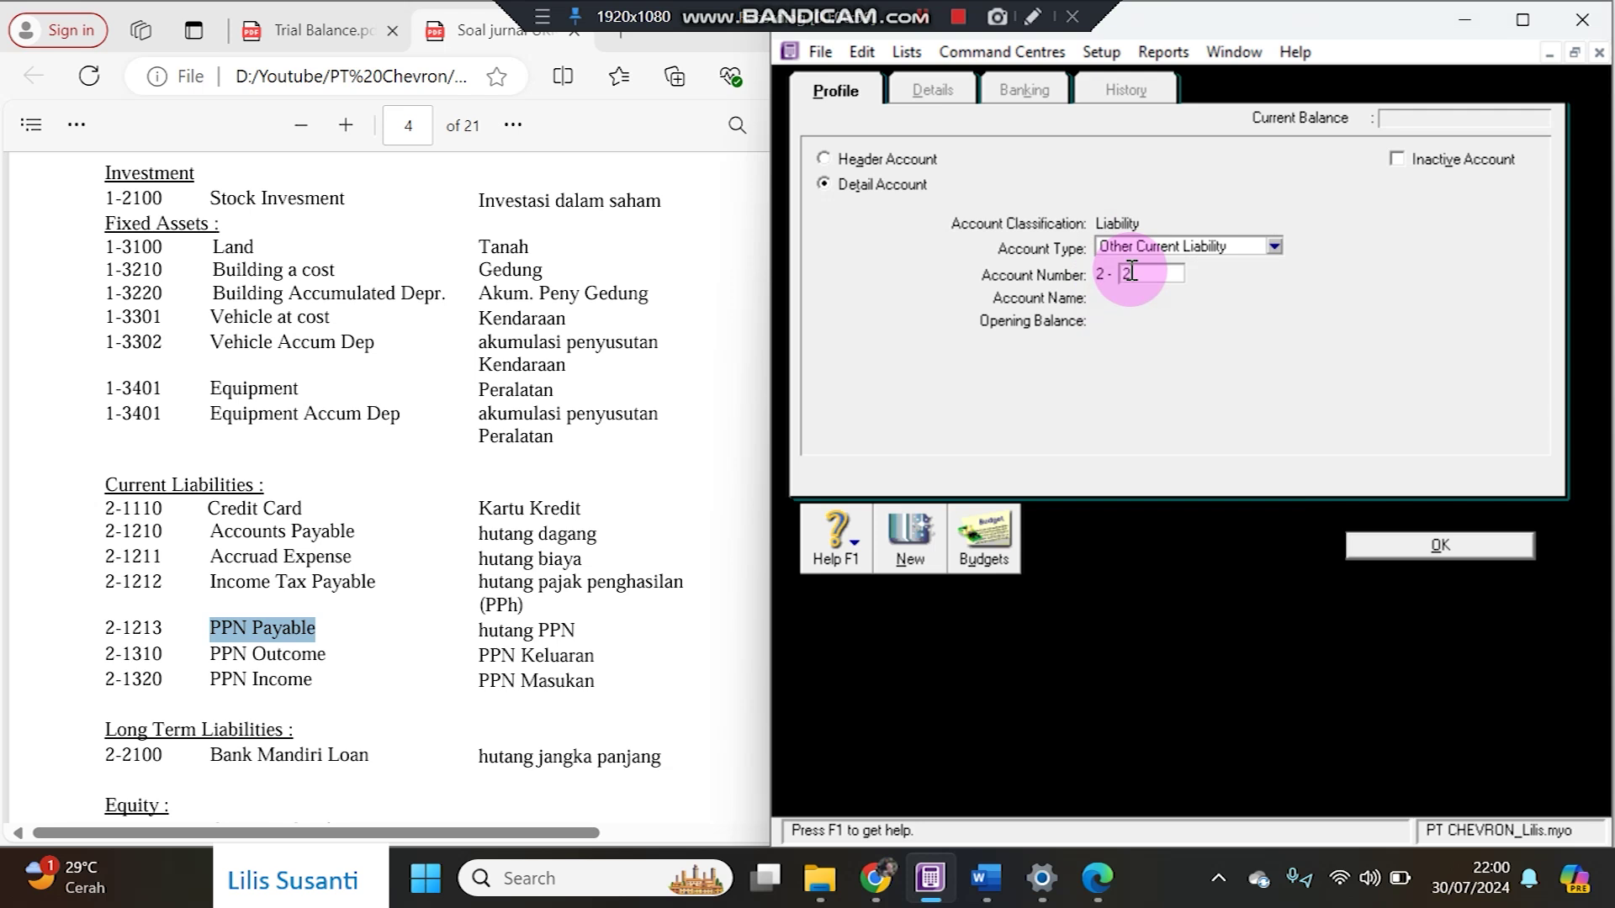
{"action": "type", "text": "1213"}
{"action": "key", "text": "Tab"}
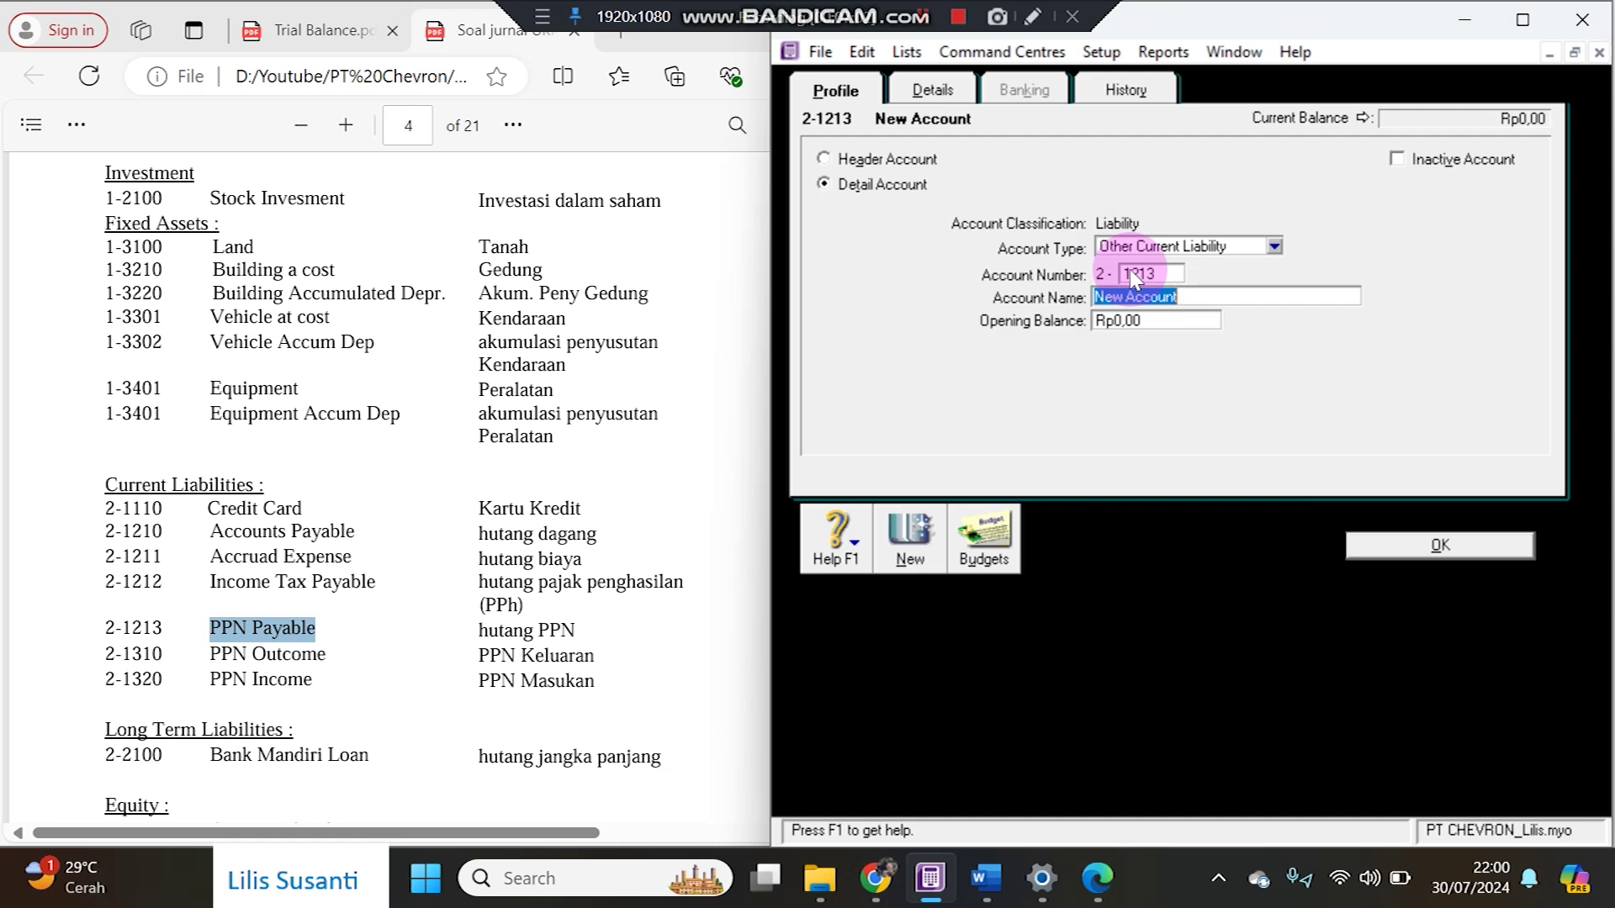
{"action": "type", "text": "PPN Payable"}
{"action": "left_click", "coordinate": [1409, 557]}
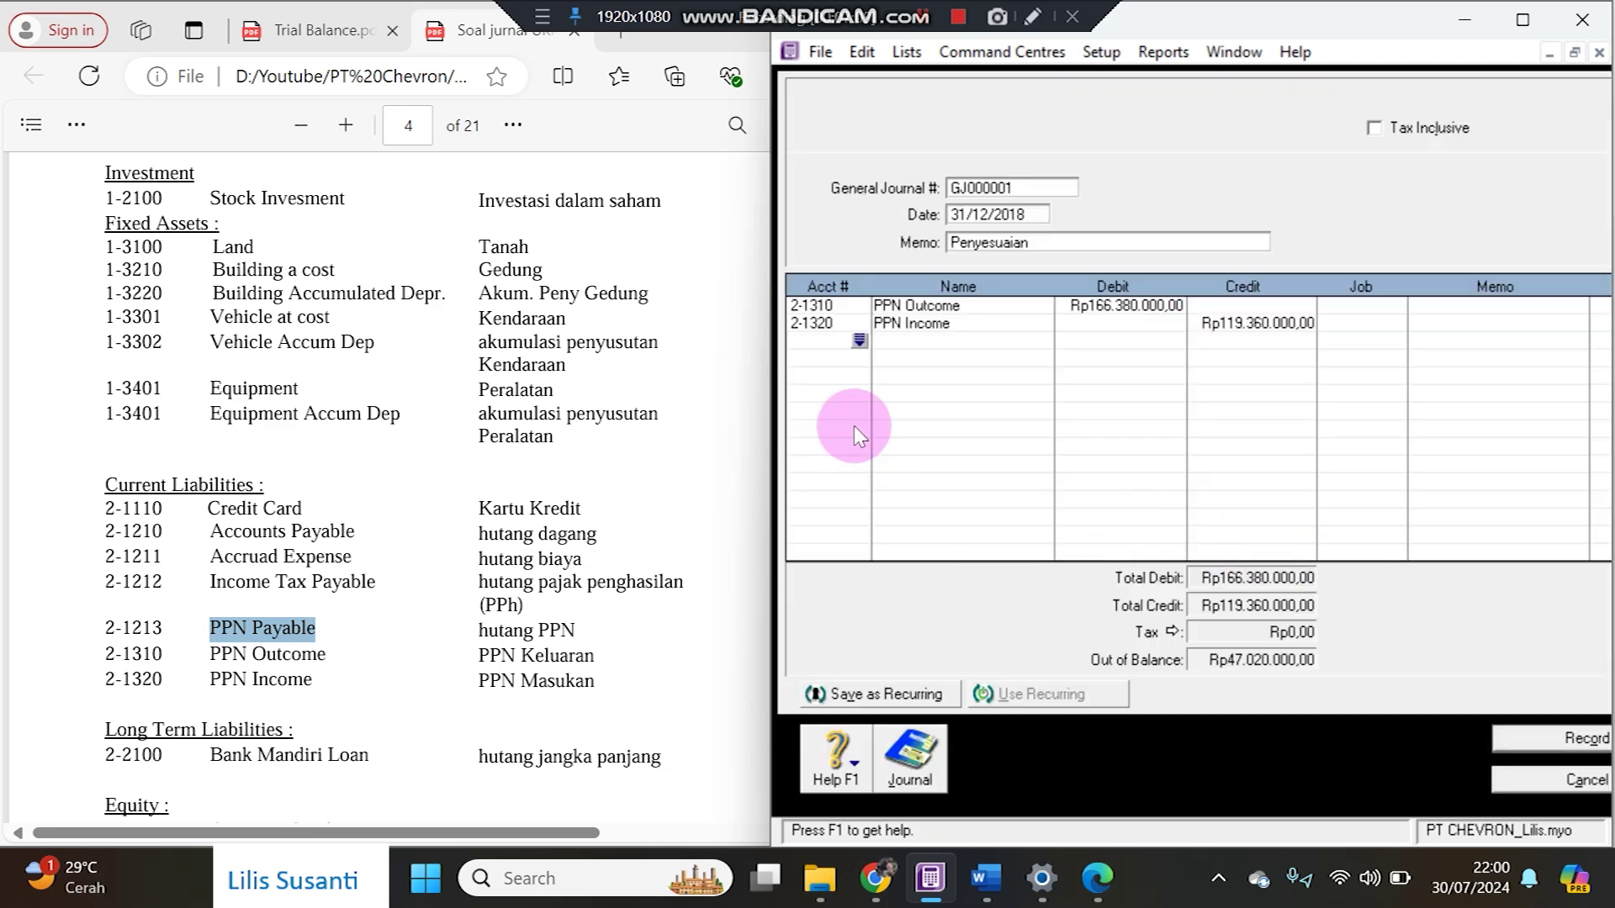
- Add account 2-1213 PPN Payable on the third journal line with a credit of Rp47.020.000,00
{"action": "left_click", "coordinate": [859, 340]}
{"action": "scroll", "coordinate": [975, 470], "scroll_direction": "down", "scroll_amount": 5}
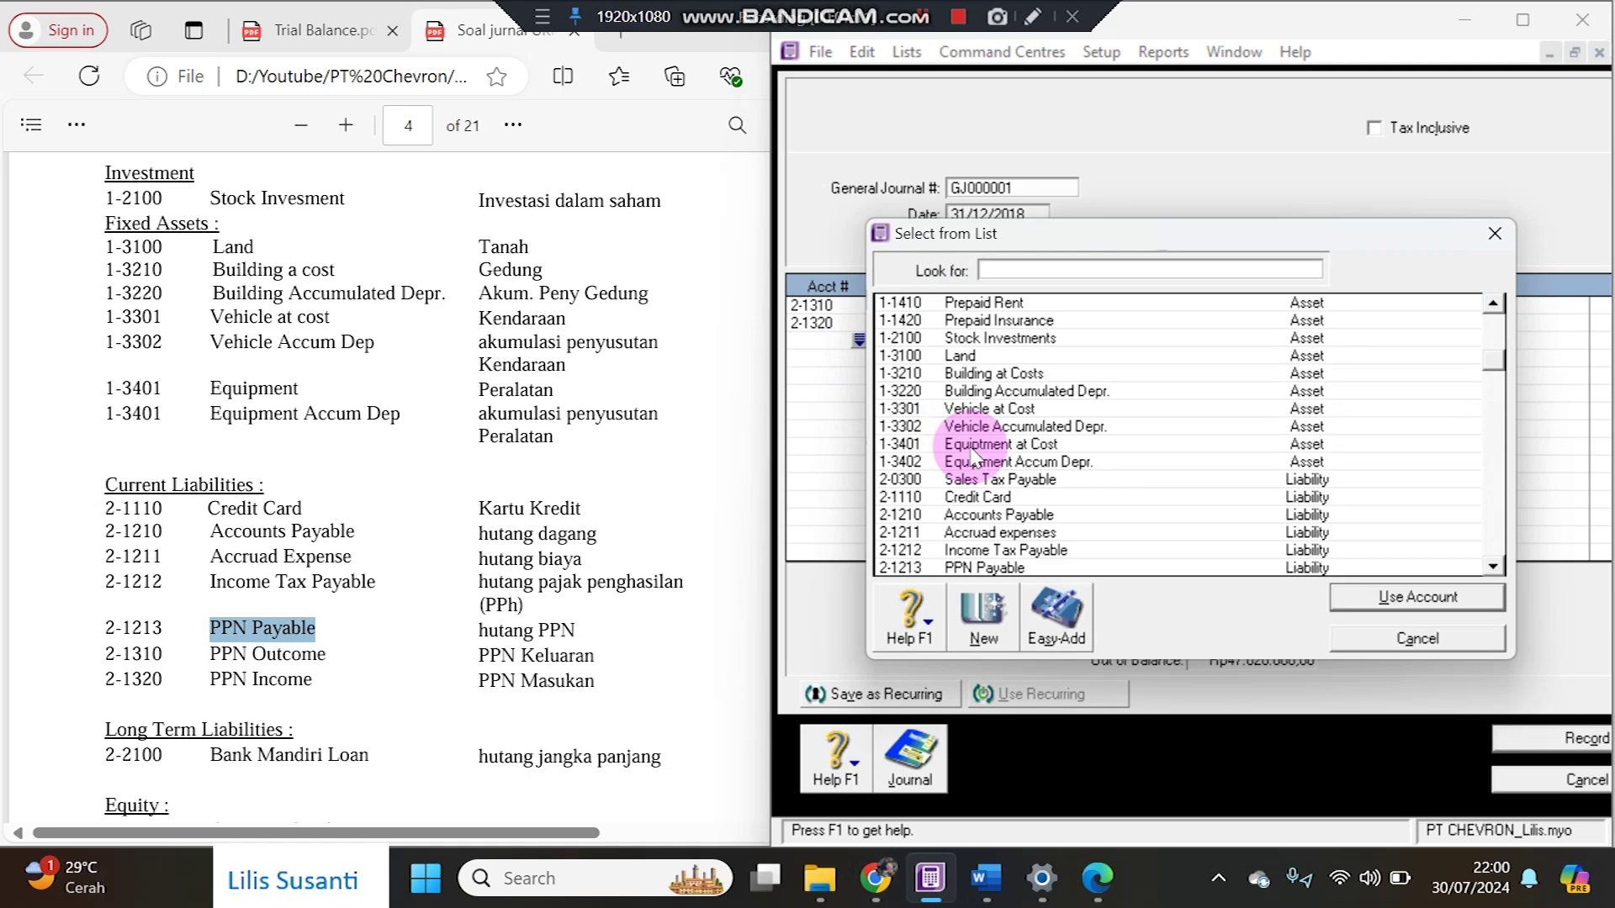
{"action": "double_click", "coordinate": [988, 514]}
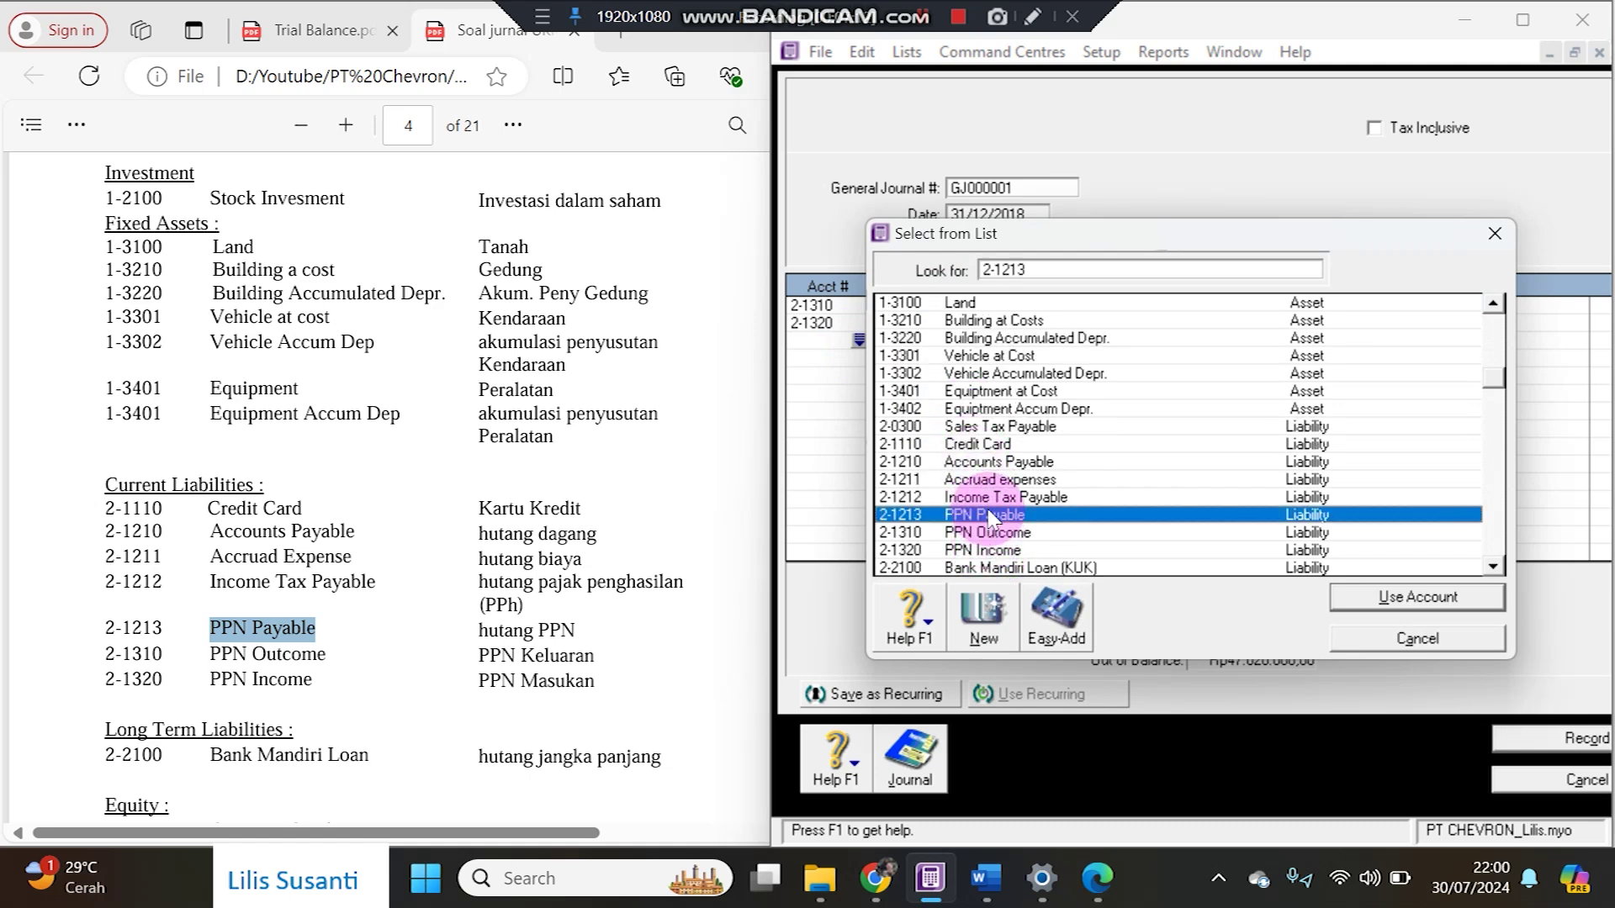
{"action": "key", "text": "Tab"}
{"action": "key", "text": "Tab"}
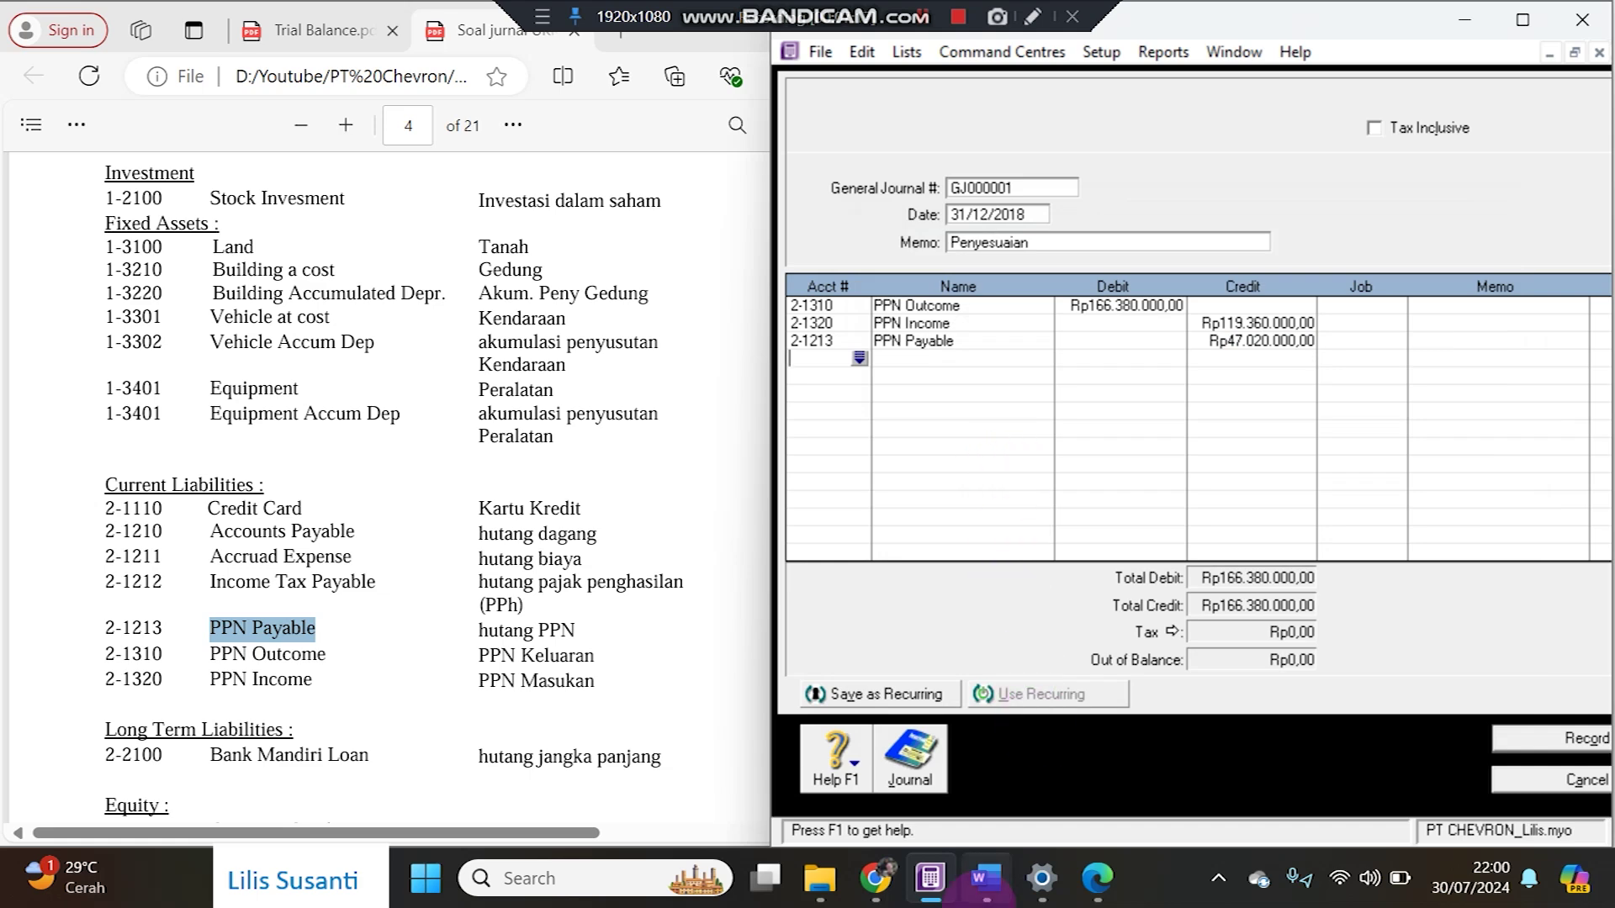
- Review the Dokumen 30 voucher in Word and the trial balance in Edge, checking the PPN Outcome and PPN Income year-to-date balances
{"action": "left_click", "coordinate": [984, 878]}
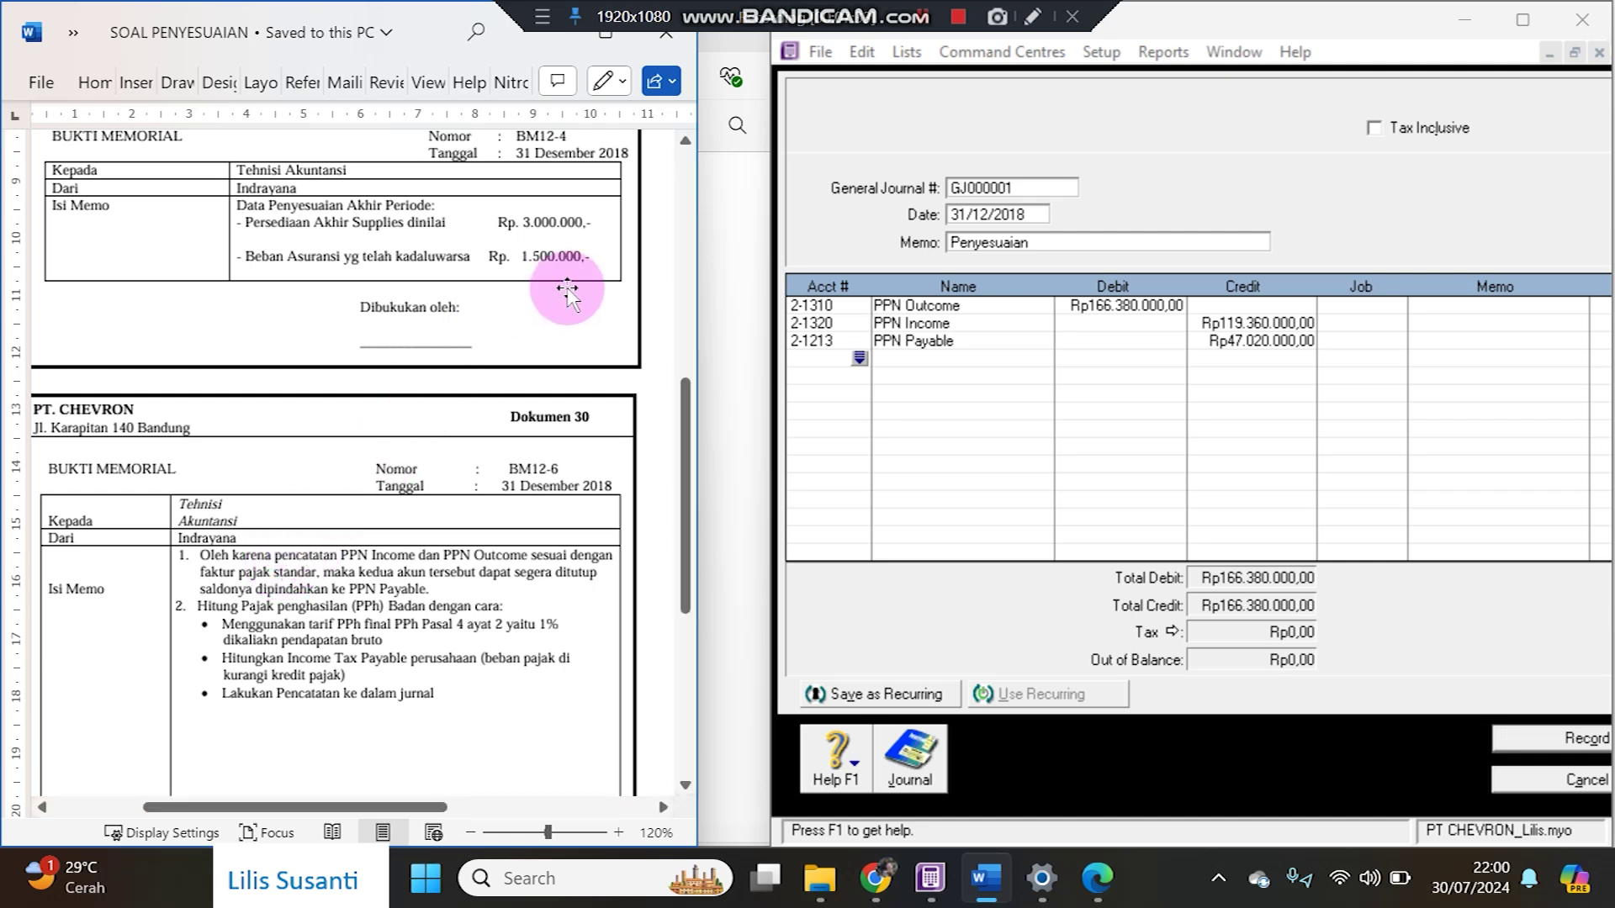
{"action": "left_click", "coordinate": [739, 432]}
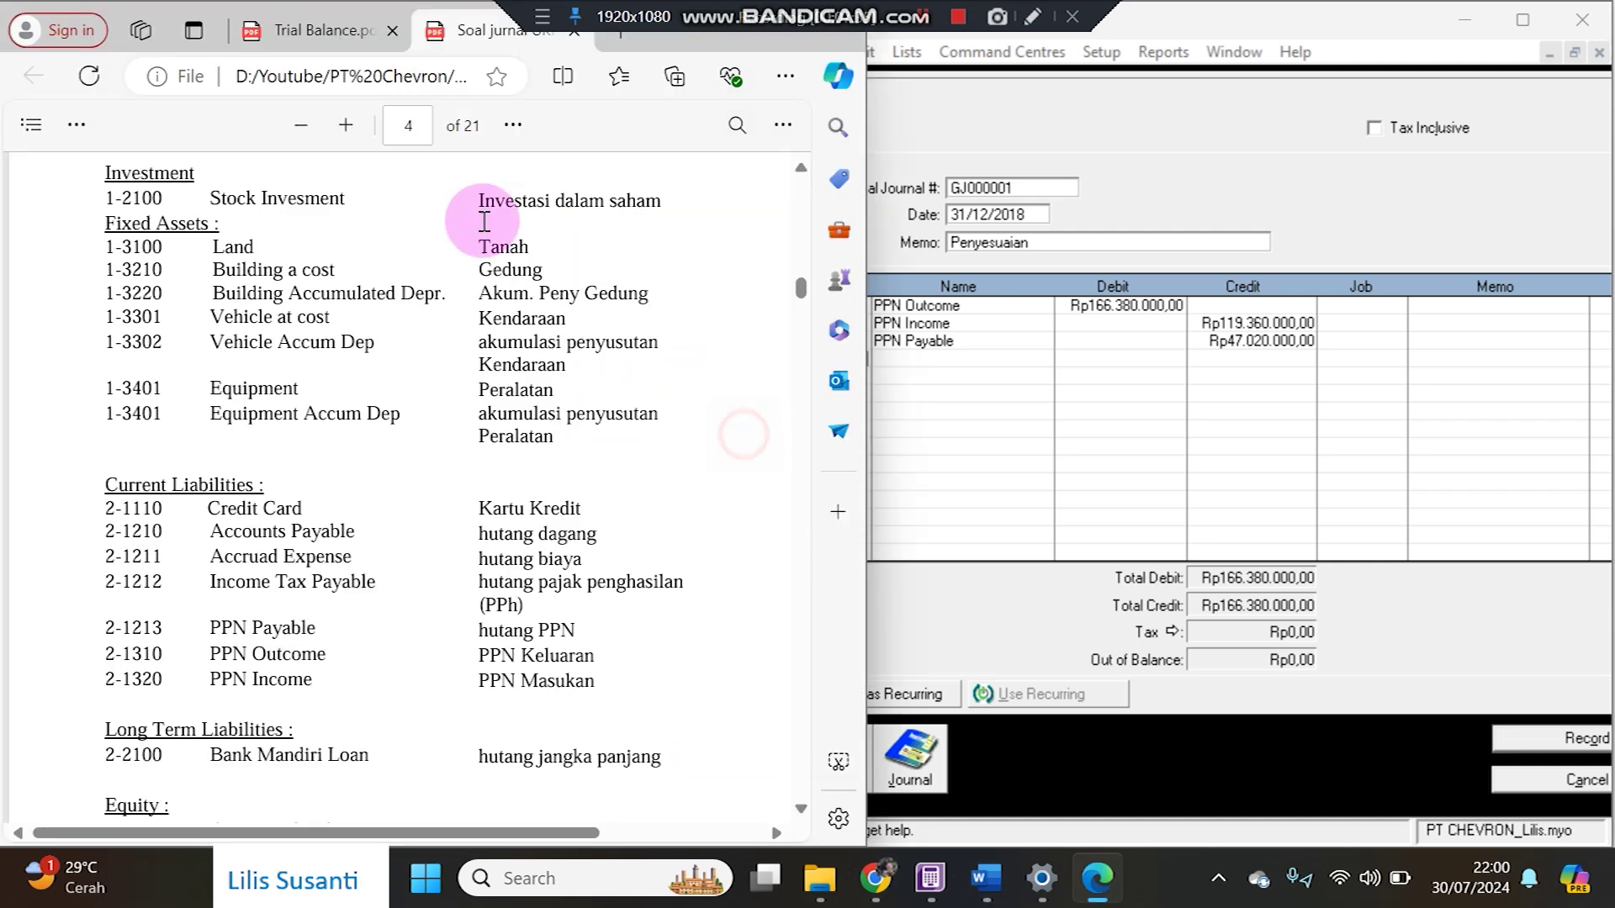
{"action": "left_click", "coordinate": [294, 42]}
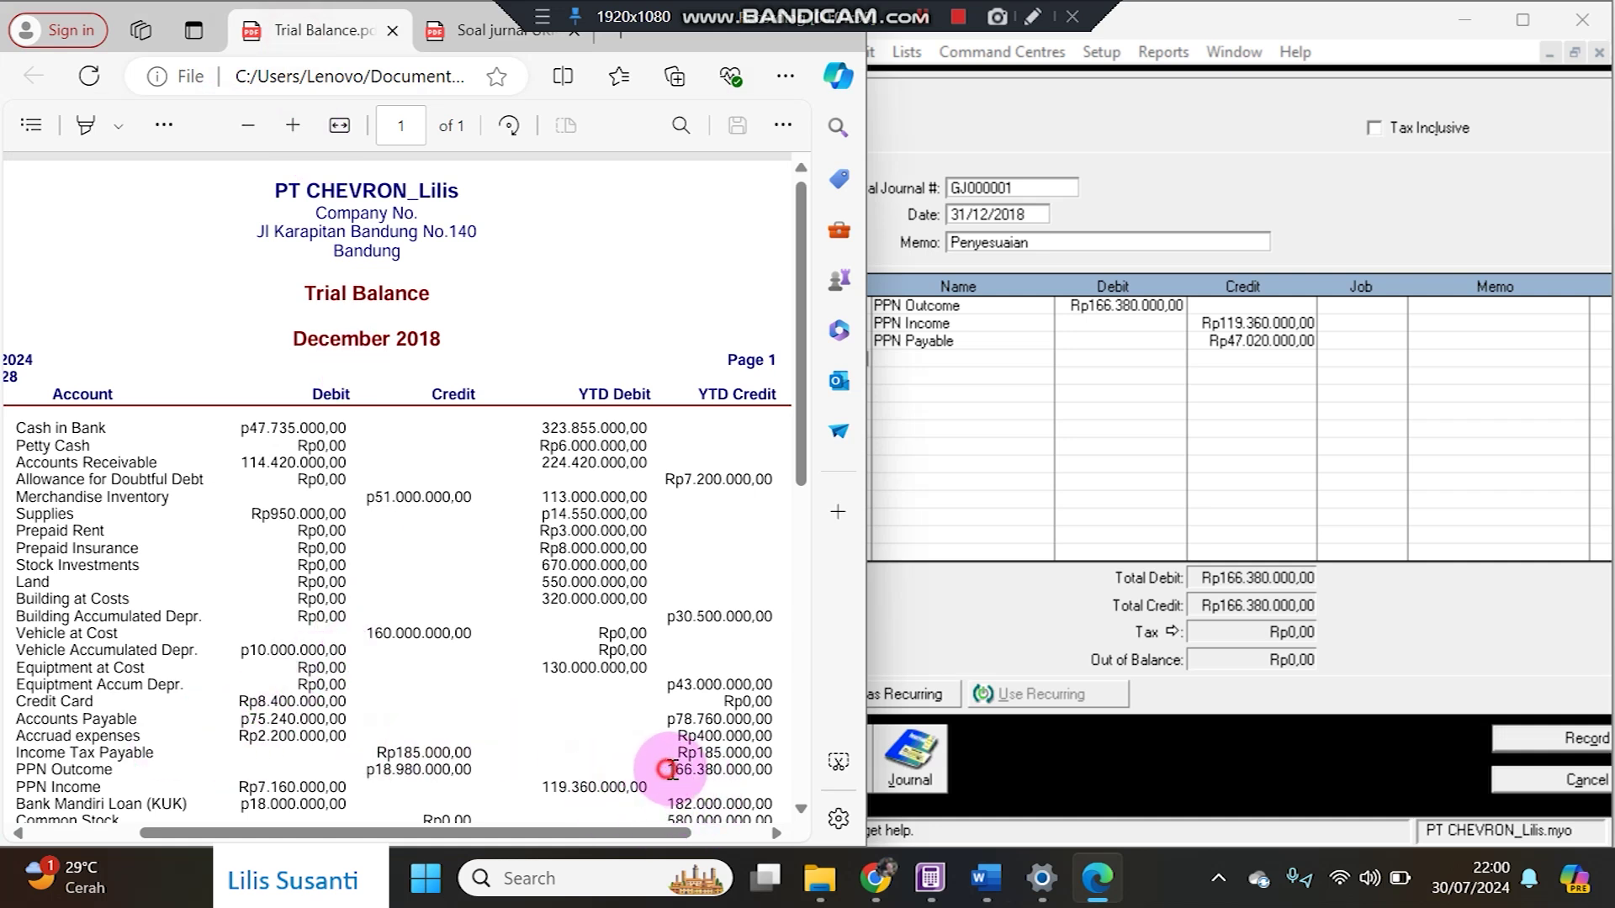
{"action": "left_click_drag", "start_coordinate": [670, 768], "coordinate": [760, 771]}
{"action": "left_click_drag", "start_coordinate": [540, 786], "coordinate": [635, 782]}
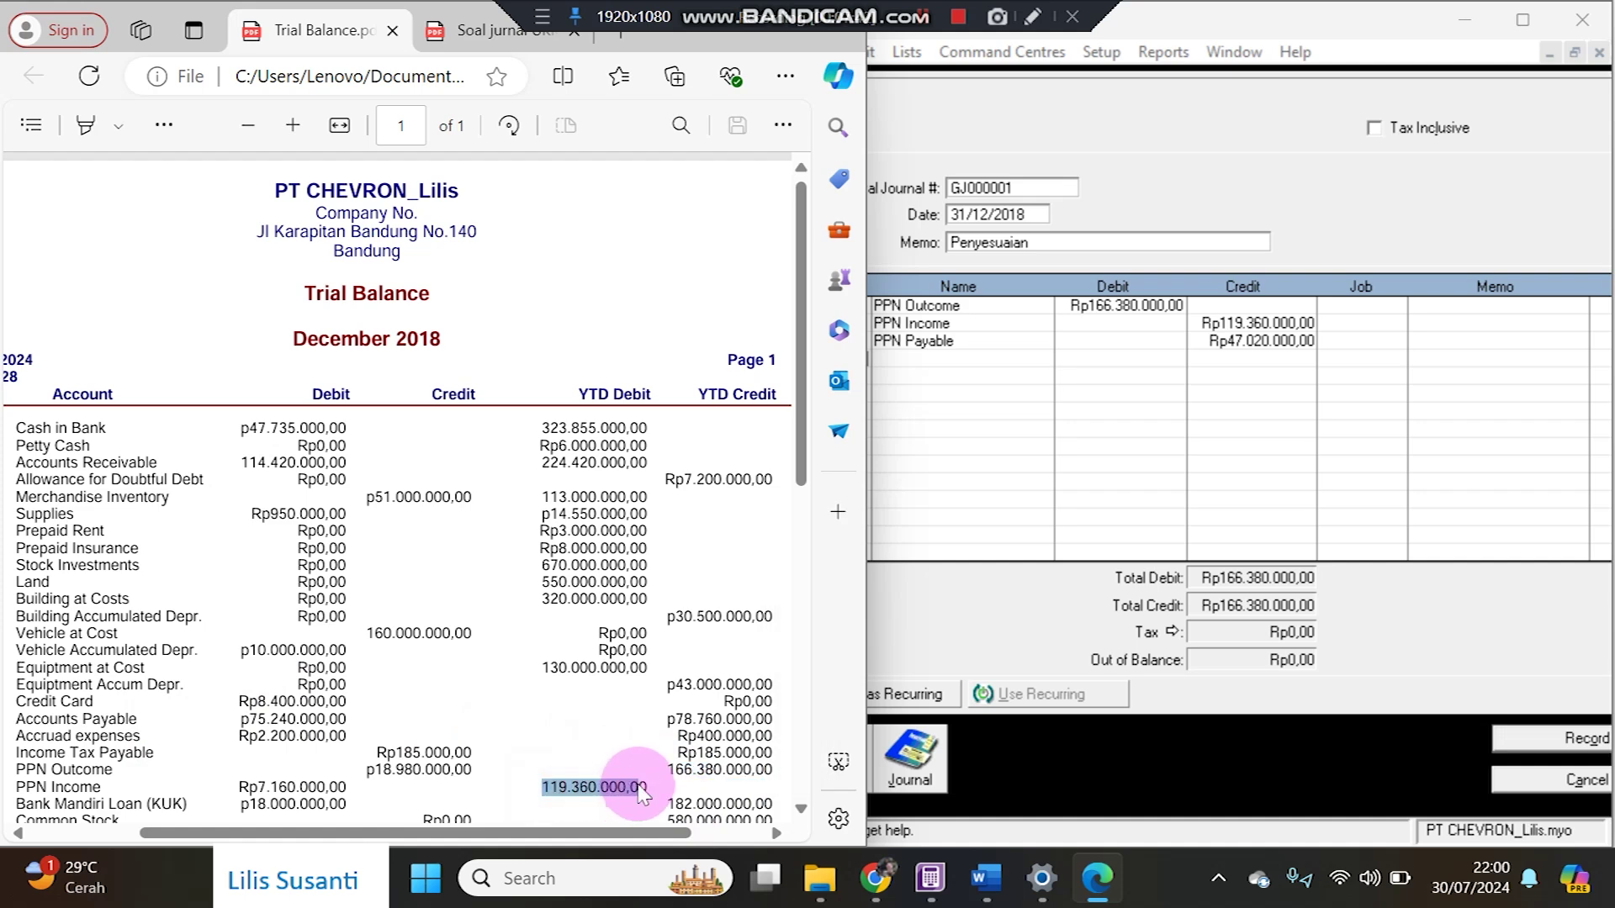
{"action": "scroll", "coordinate": [535, 652], "scroll_direction": "down", "scroll_amount": 5}
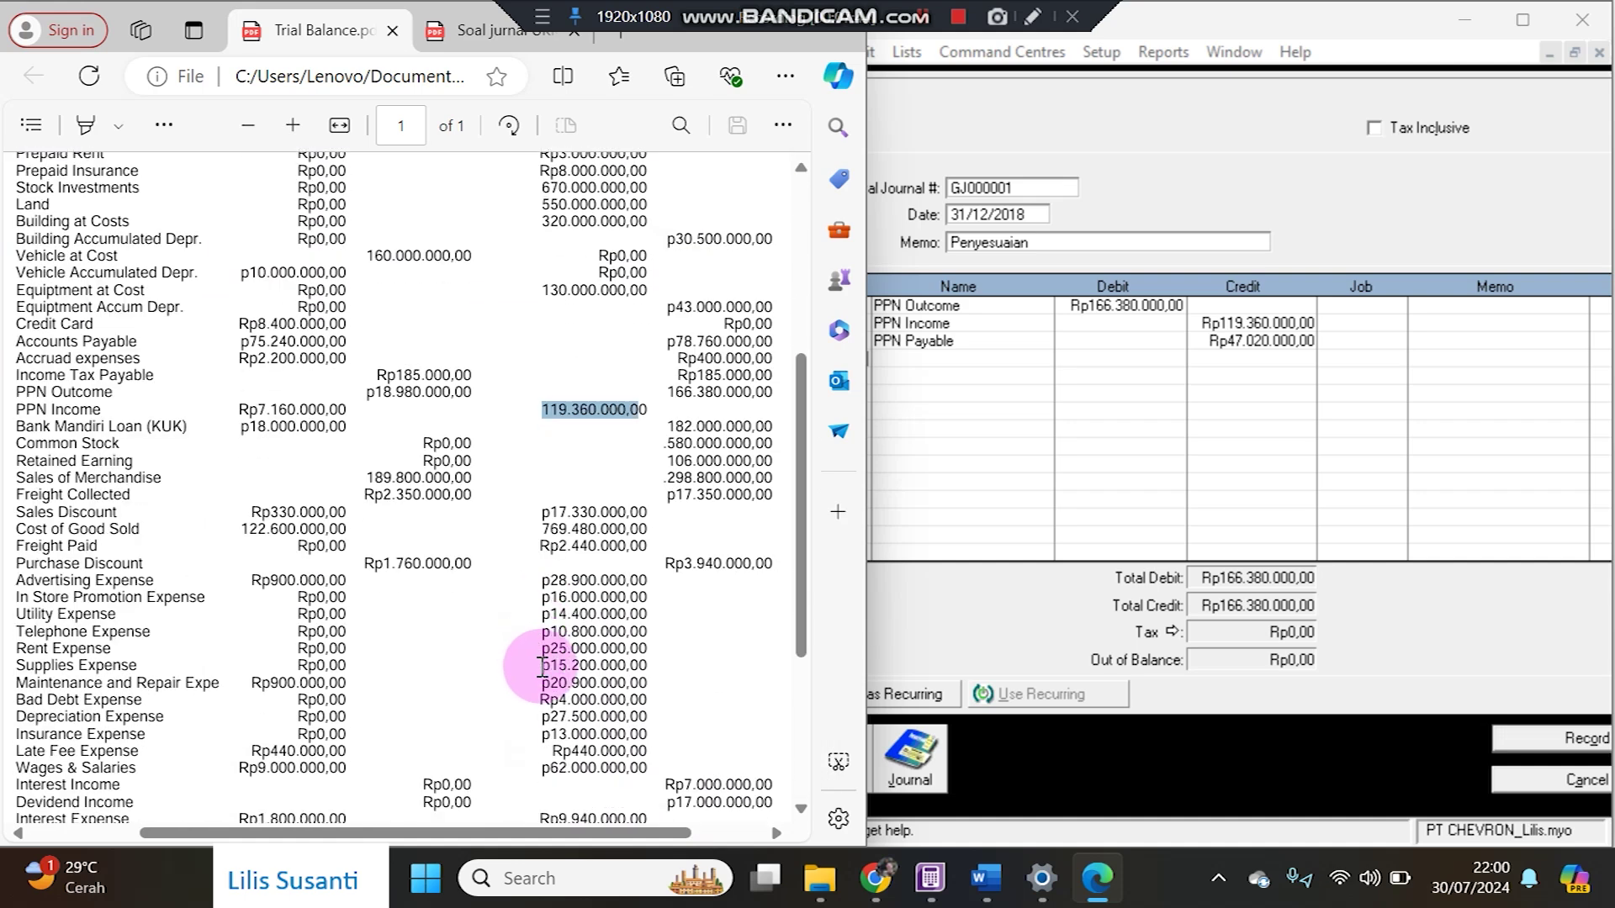
{"action": "scroll", "coordinate": [555, 677], "scroll_direction": "down", "scroll_amount": 2}
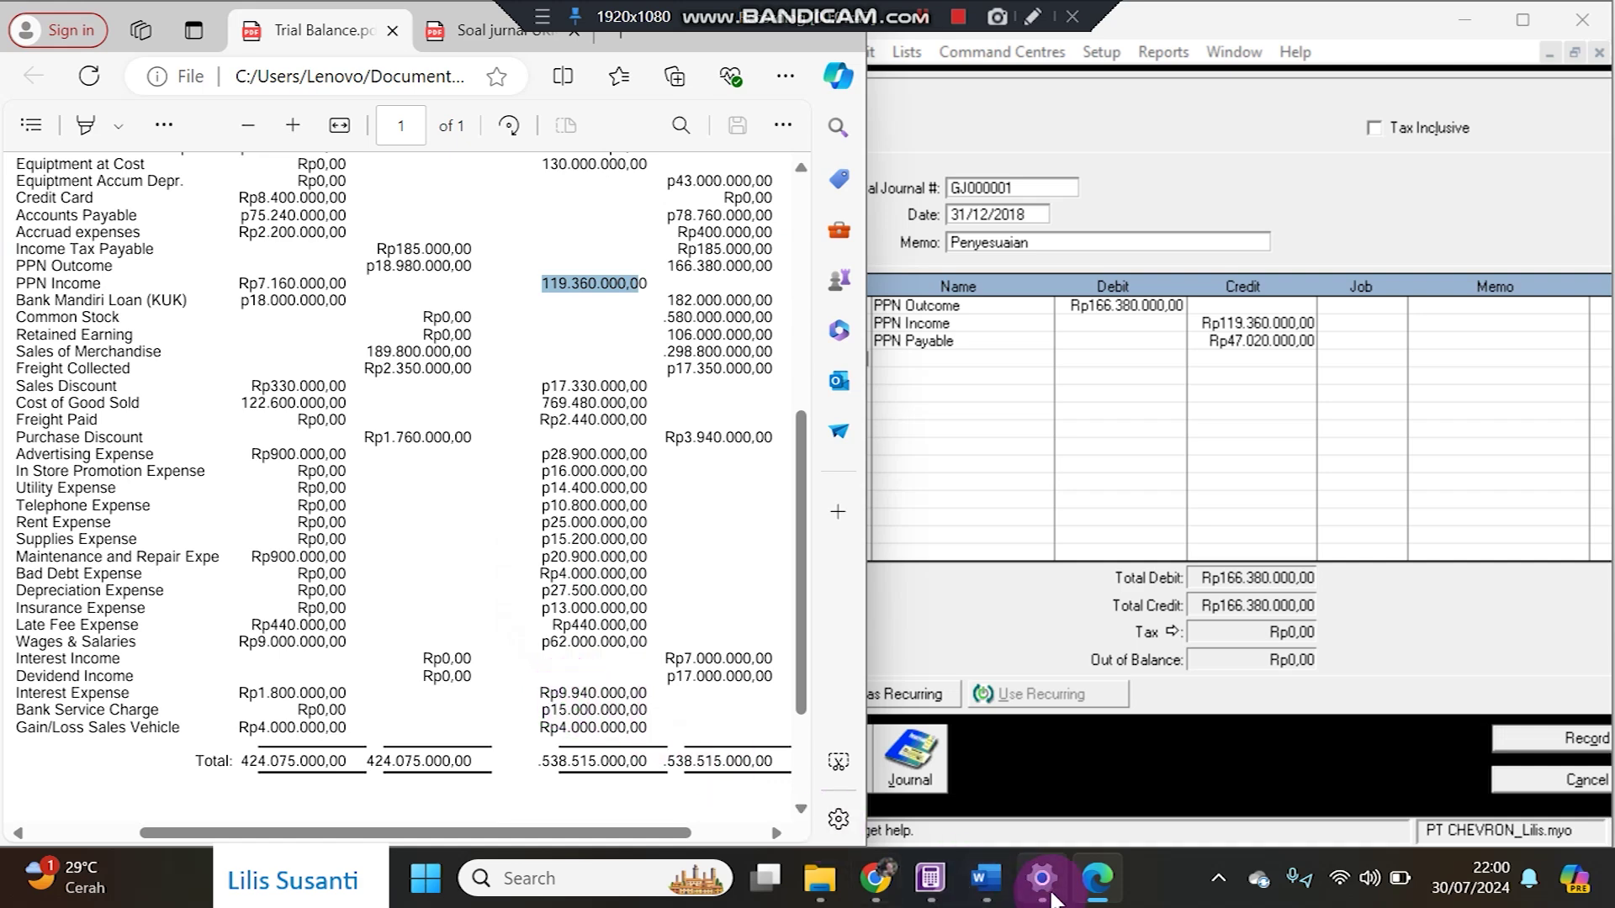
{"action": "left_click", "coordinate": [985, 878]}
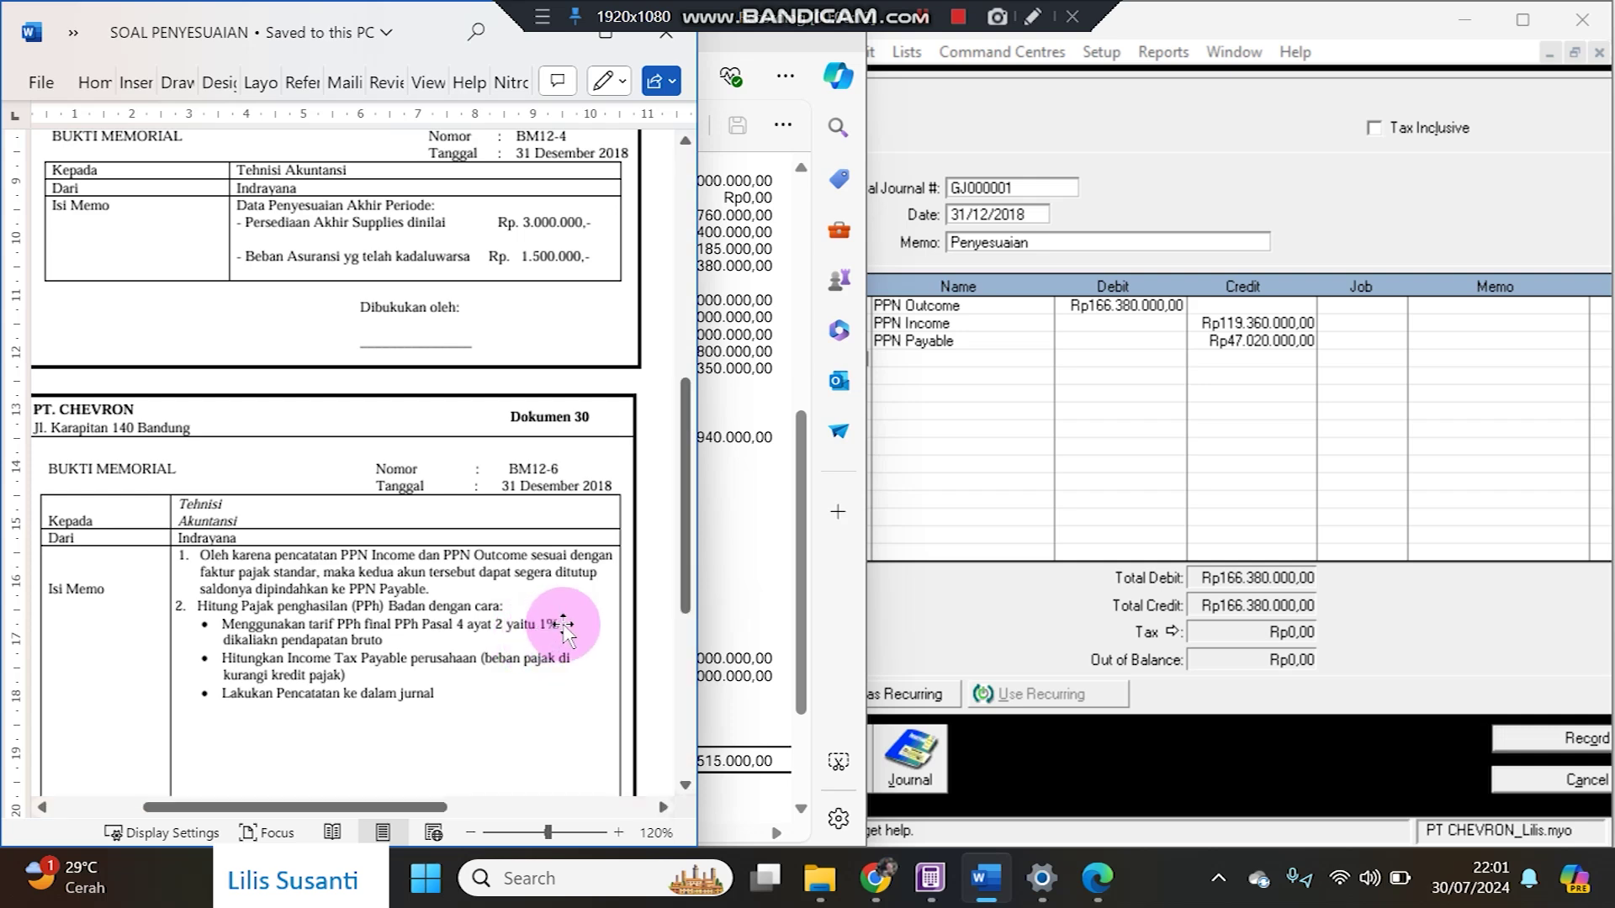
- Search the fourth line's account list for an income tax expense account, then copy the name Income Tax Expense from the Soal jurnal PDF
{"action": "left_click", "coordinate": [954, 601]}
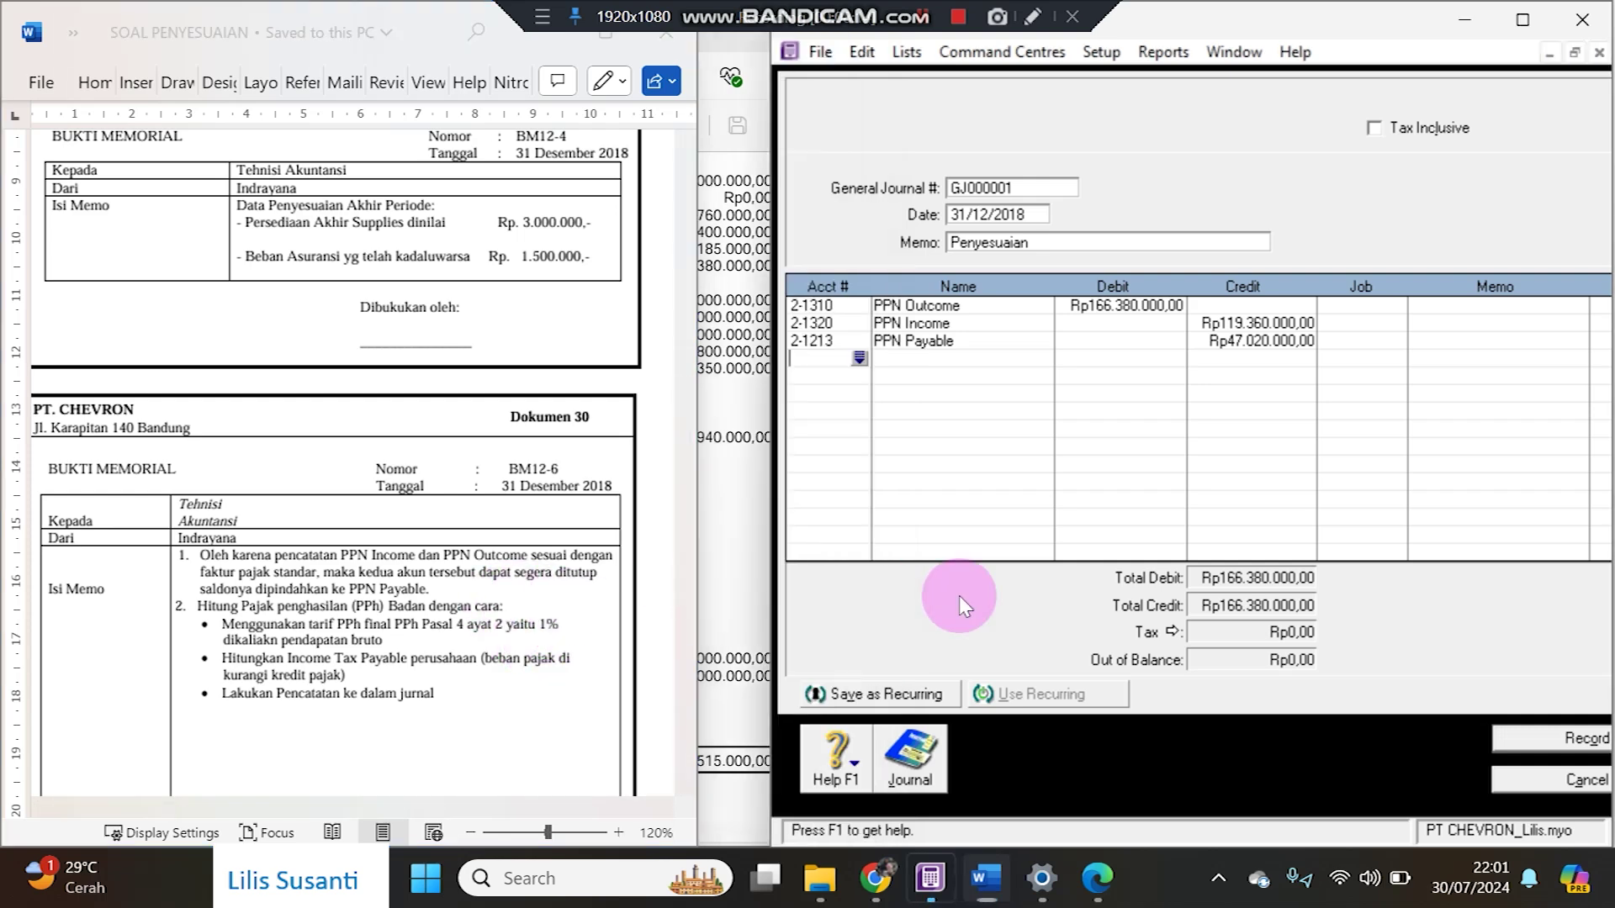
{"action": "left_click", "coordinate": [858, 360]}
{"action": "scroll", "coordinate": [1058, 471], "scroll_direction": "down", "scroll_amount": 18}
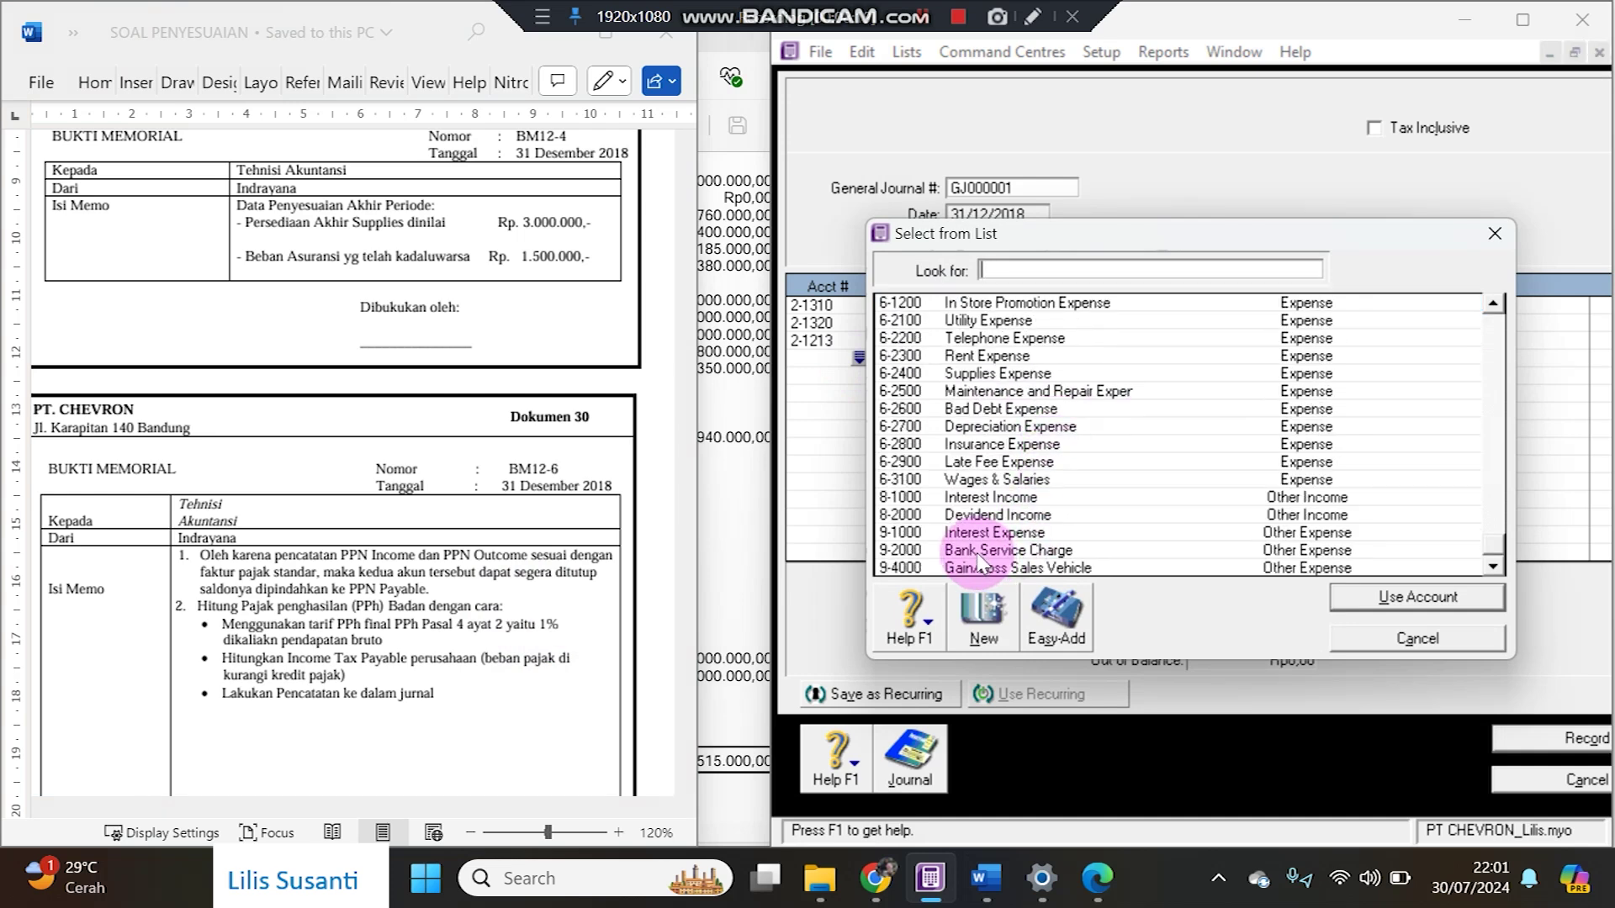
{"action": "left_click", "coordinate": [733, 508]}
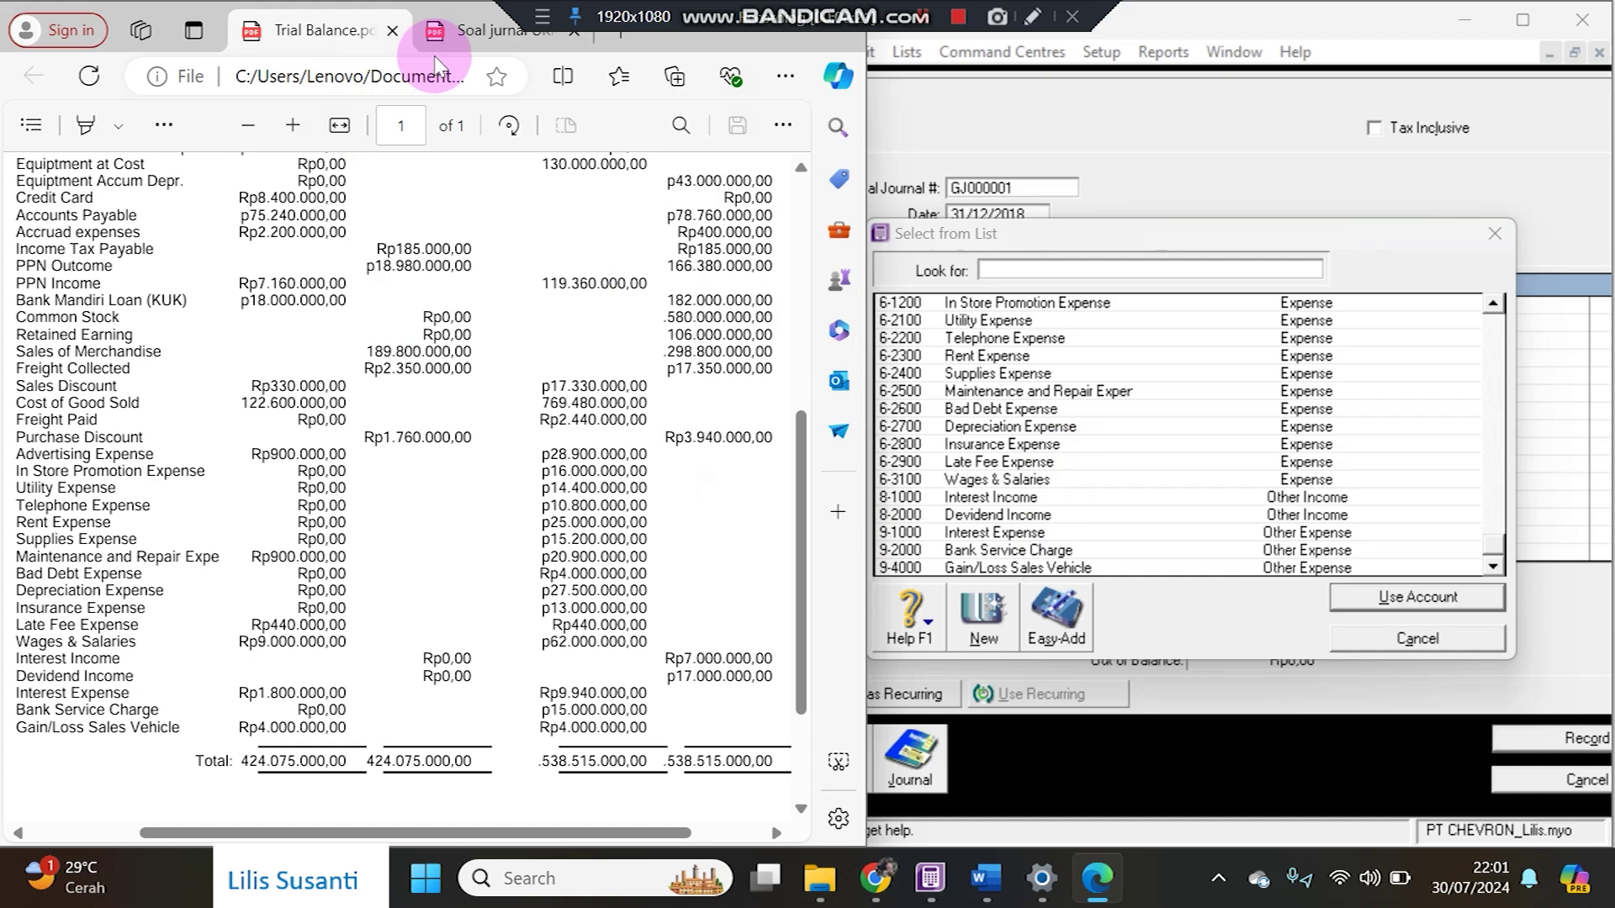
{"action": "left_click", "coordinate": [436, 65]}
{"action": "scroll", "coordinate": [404, 588], "scroll_direction": "down", "scroll_amount": 10}
{"action": "scroll", "coordinate": [418, 586], "scroll_direction": "down", "scroll_amount": 5}
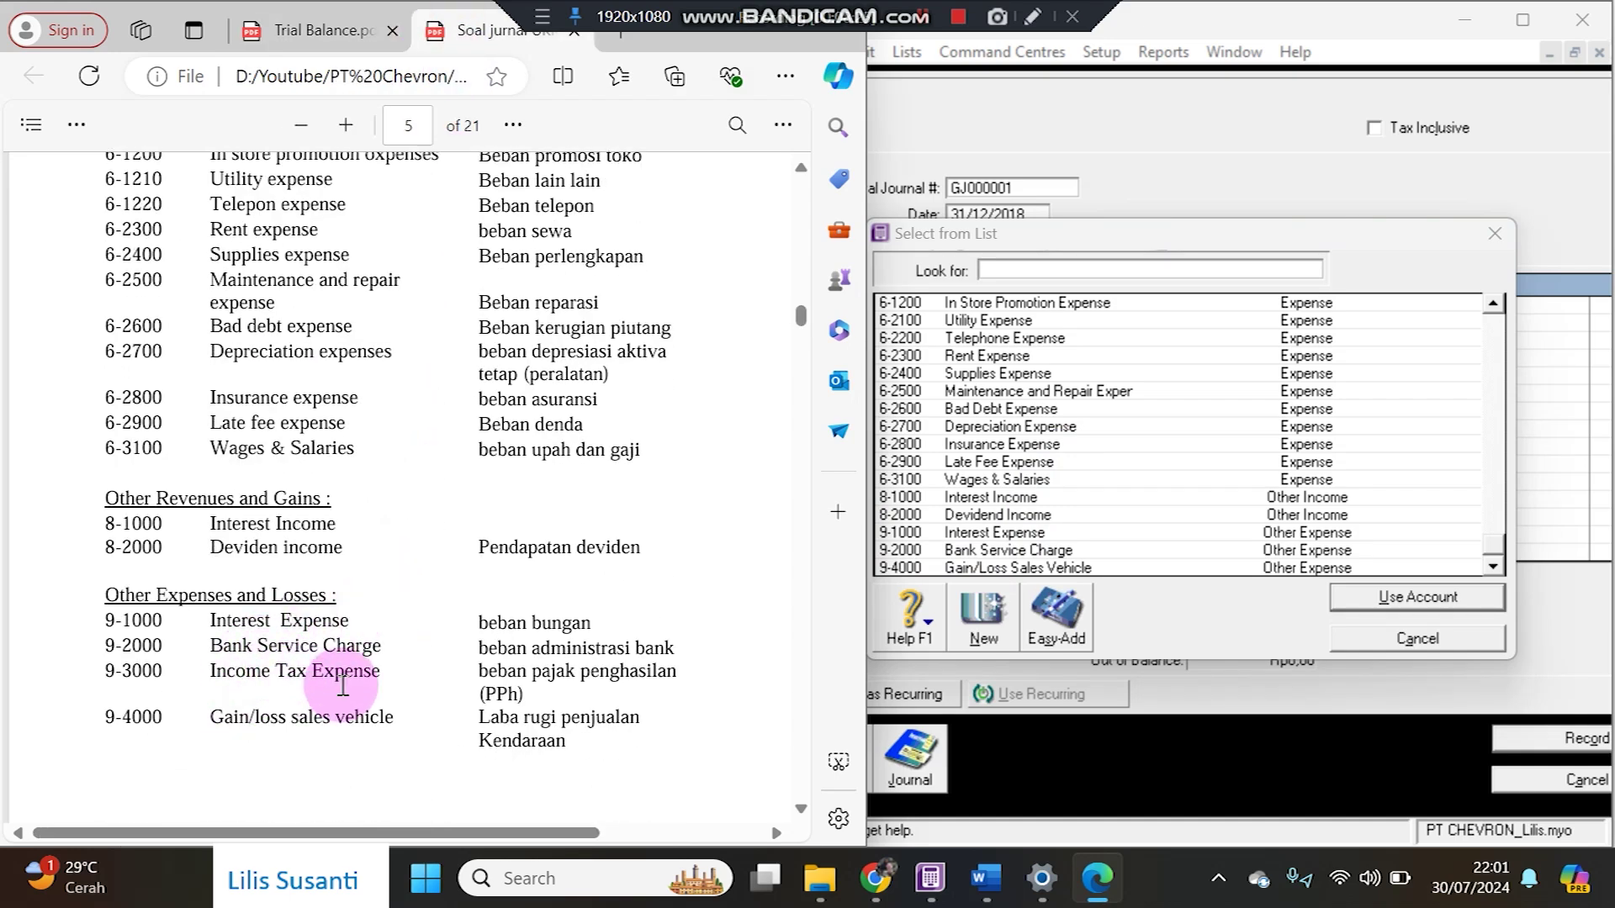
{"action": "left_click_drag", "start_coordinate": [209, 671], "coordinate": [376, 677]}
{"action": "key", "text": "ctrl+c"}
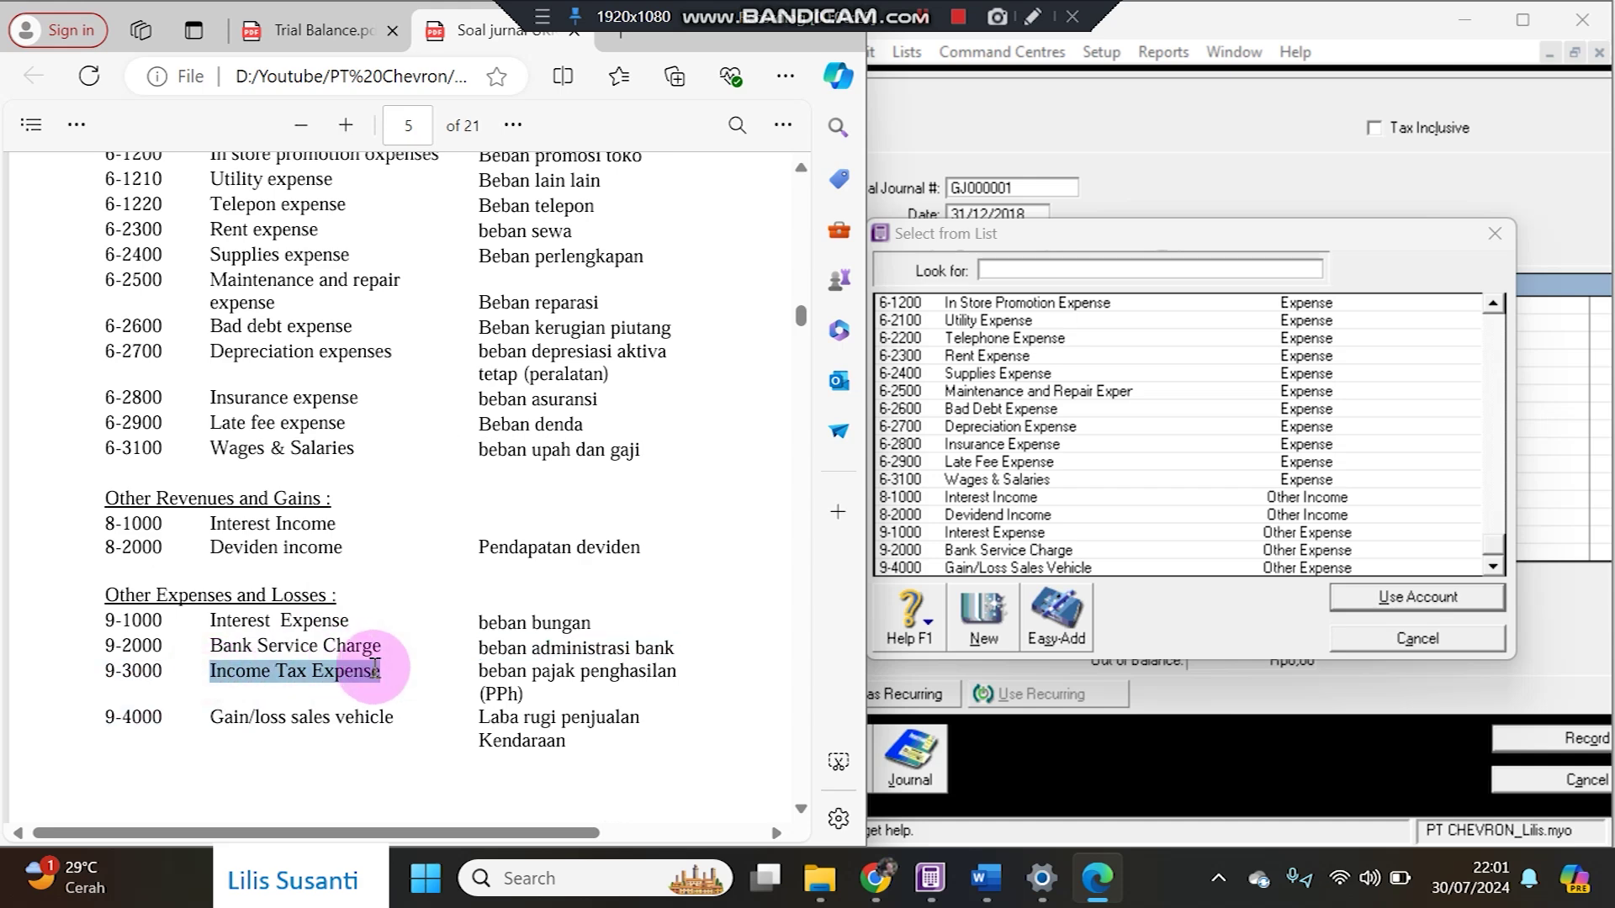
- Create the Other Expense account 9-3000 named Income Tax Expense in ABSS
{"action": "left_click", "coordinate": [979, 644]}
{"action": "left_click", "coordinate": [1146, 246]}
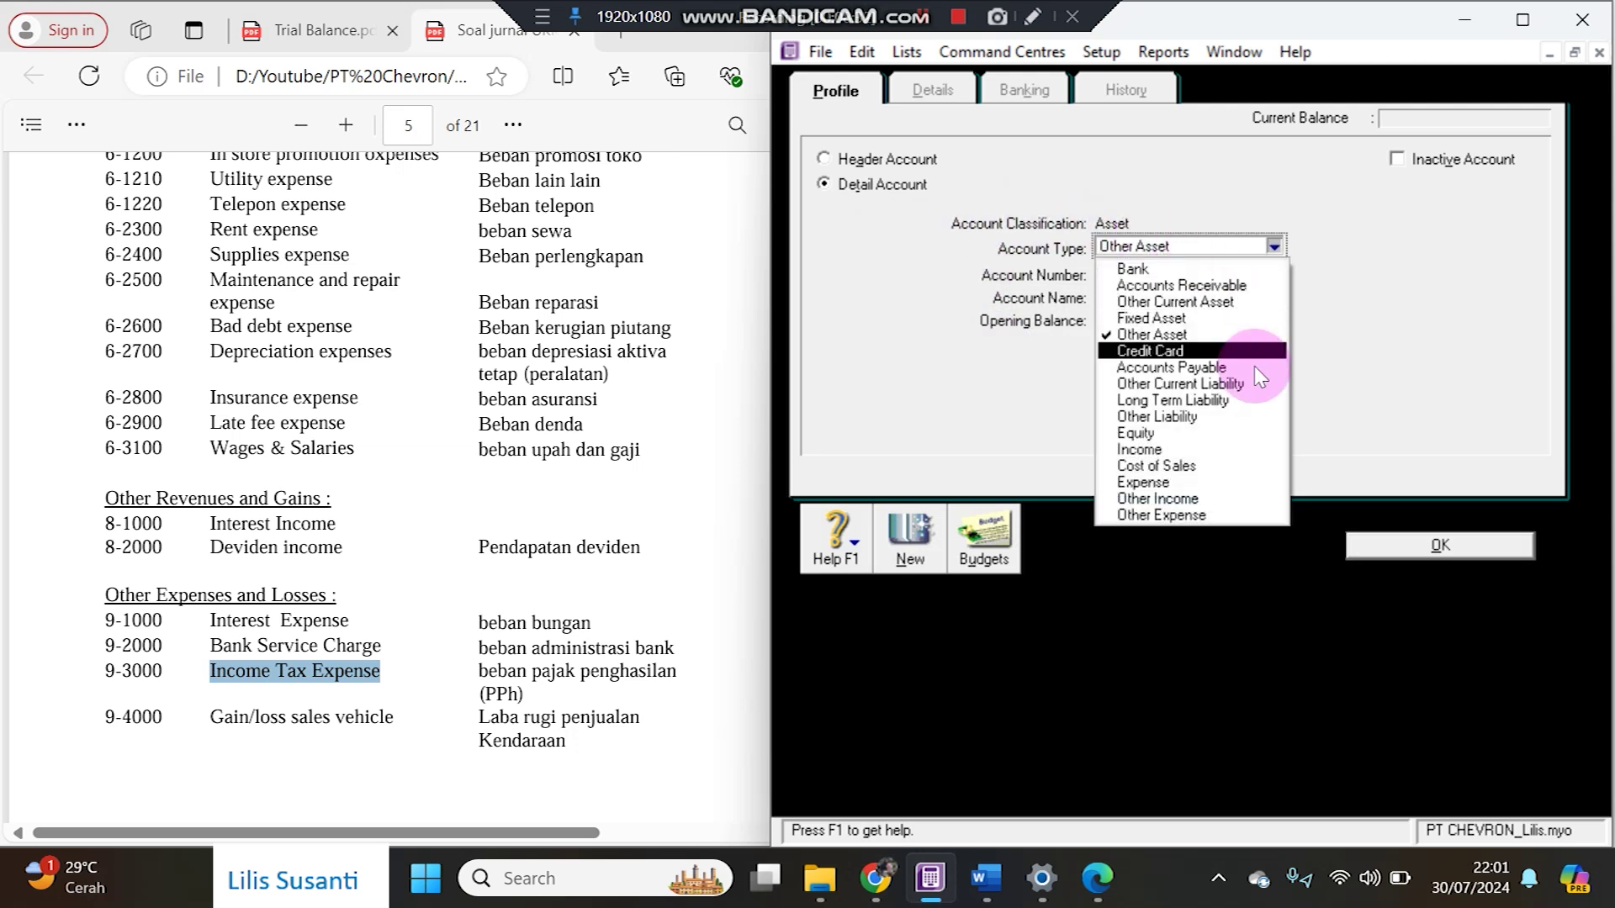
{"action": "left_click", "coordinate": [1188, 512]}
{"action": "left_click", "coordinate": [1134, 276]}
{"action": "type", "text": "3"}
{"action": "key", "text": "Tab"}
{"action": "key", "text": "ctrl+v"}
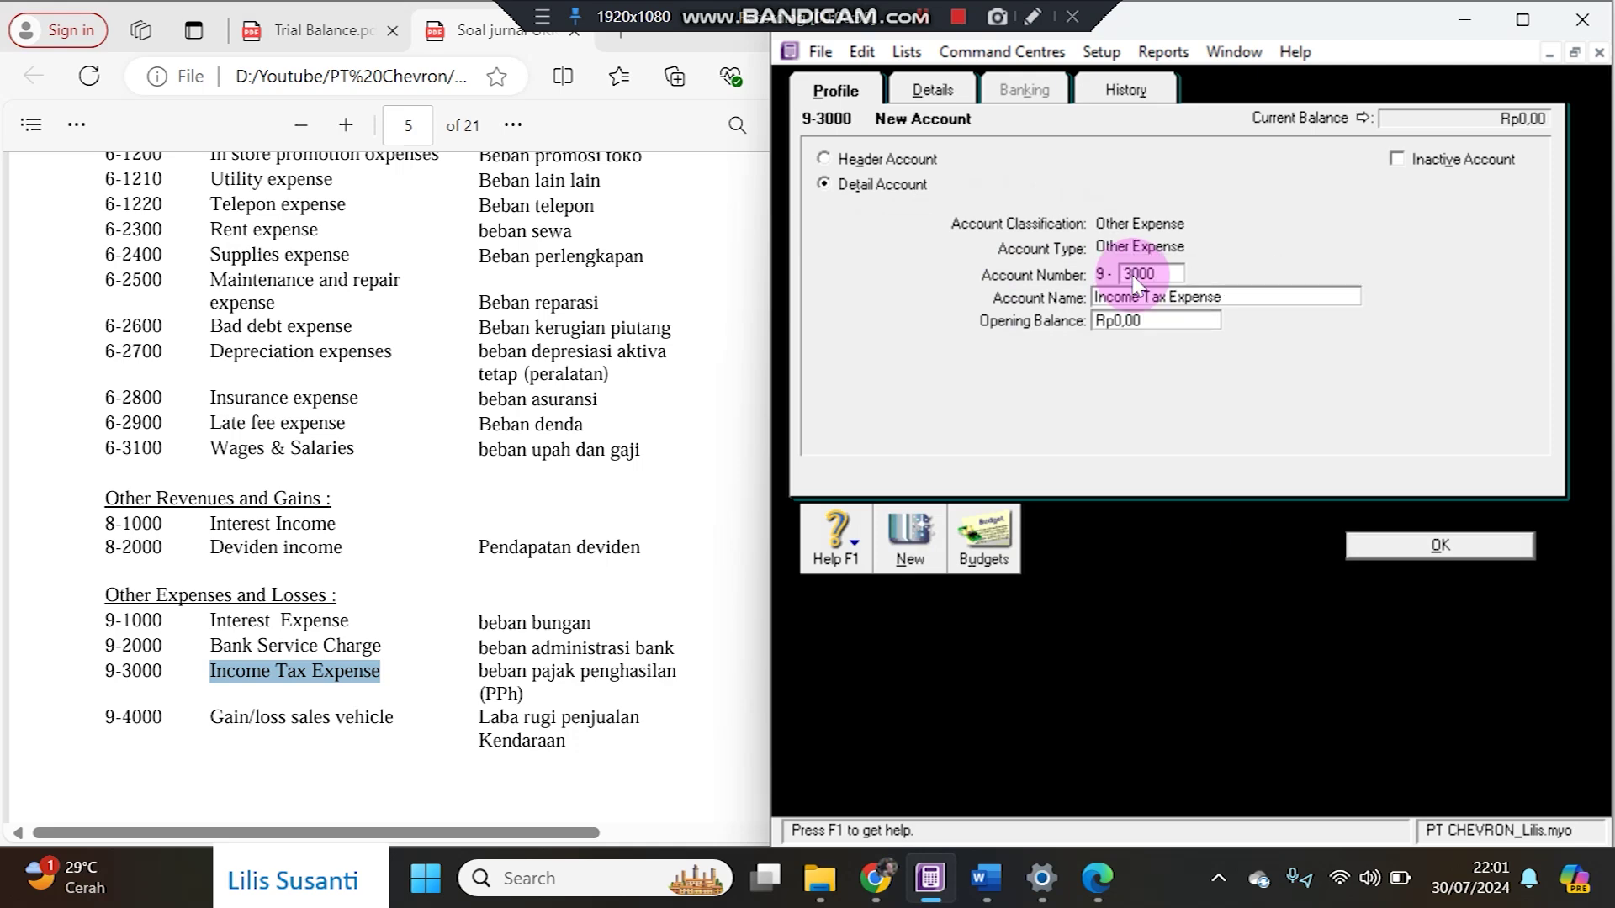
{"action": "left_click", "coordinate": [1360, 540]}
- Add account 9-3000 Income Tax Expense on the fourth line of the journal entry
{"action": "left_click", "coordinate": [857, 360]}
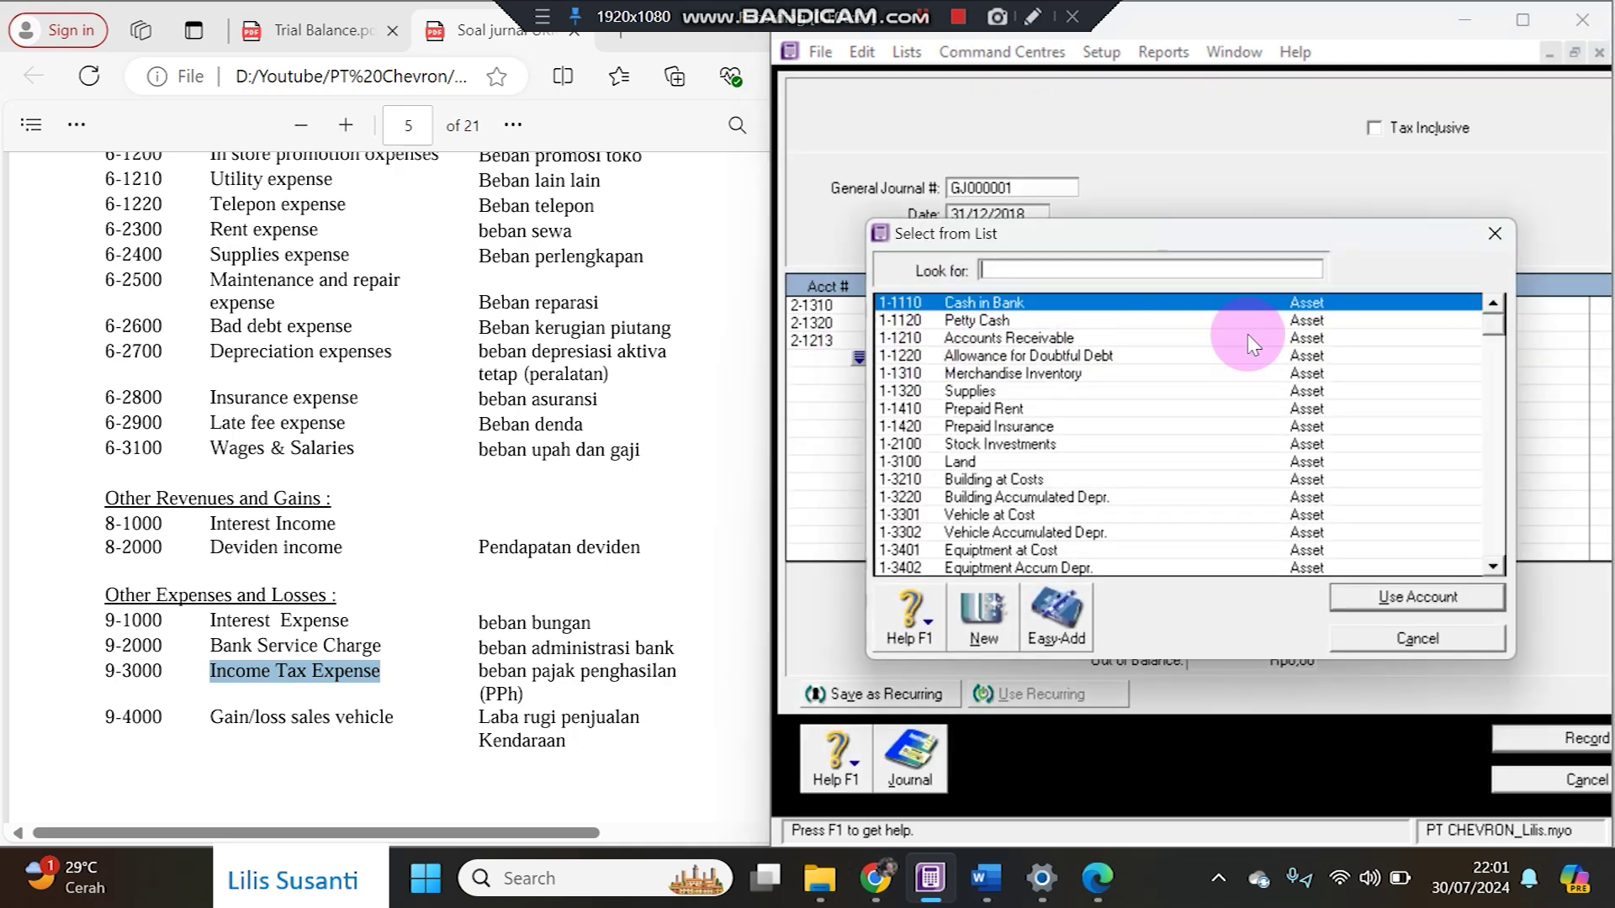
{"action": "left_click_drag", "start_coordinate": [1501, 551], "coordinate": [1501, 562]}
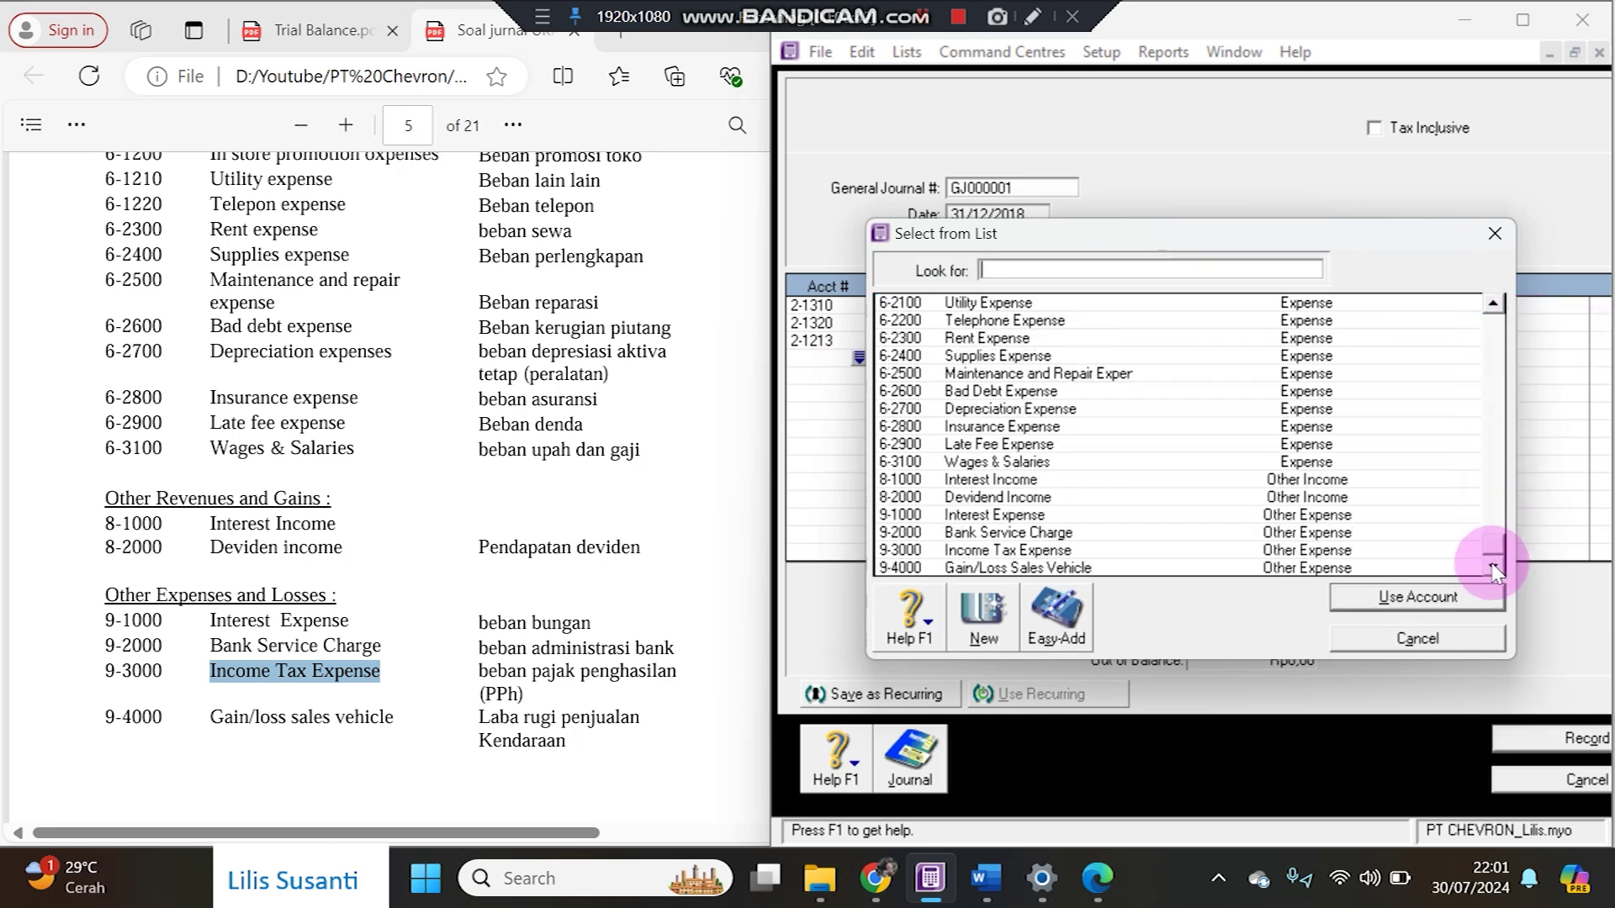
{"action": "left_click", "coordinate": [1038, 548]}
{"action": "double_click", "coordinate": [1038, 549]}
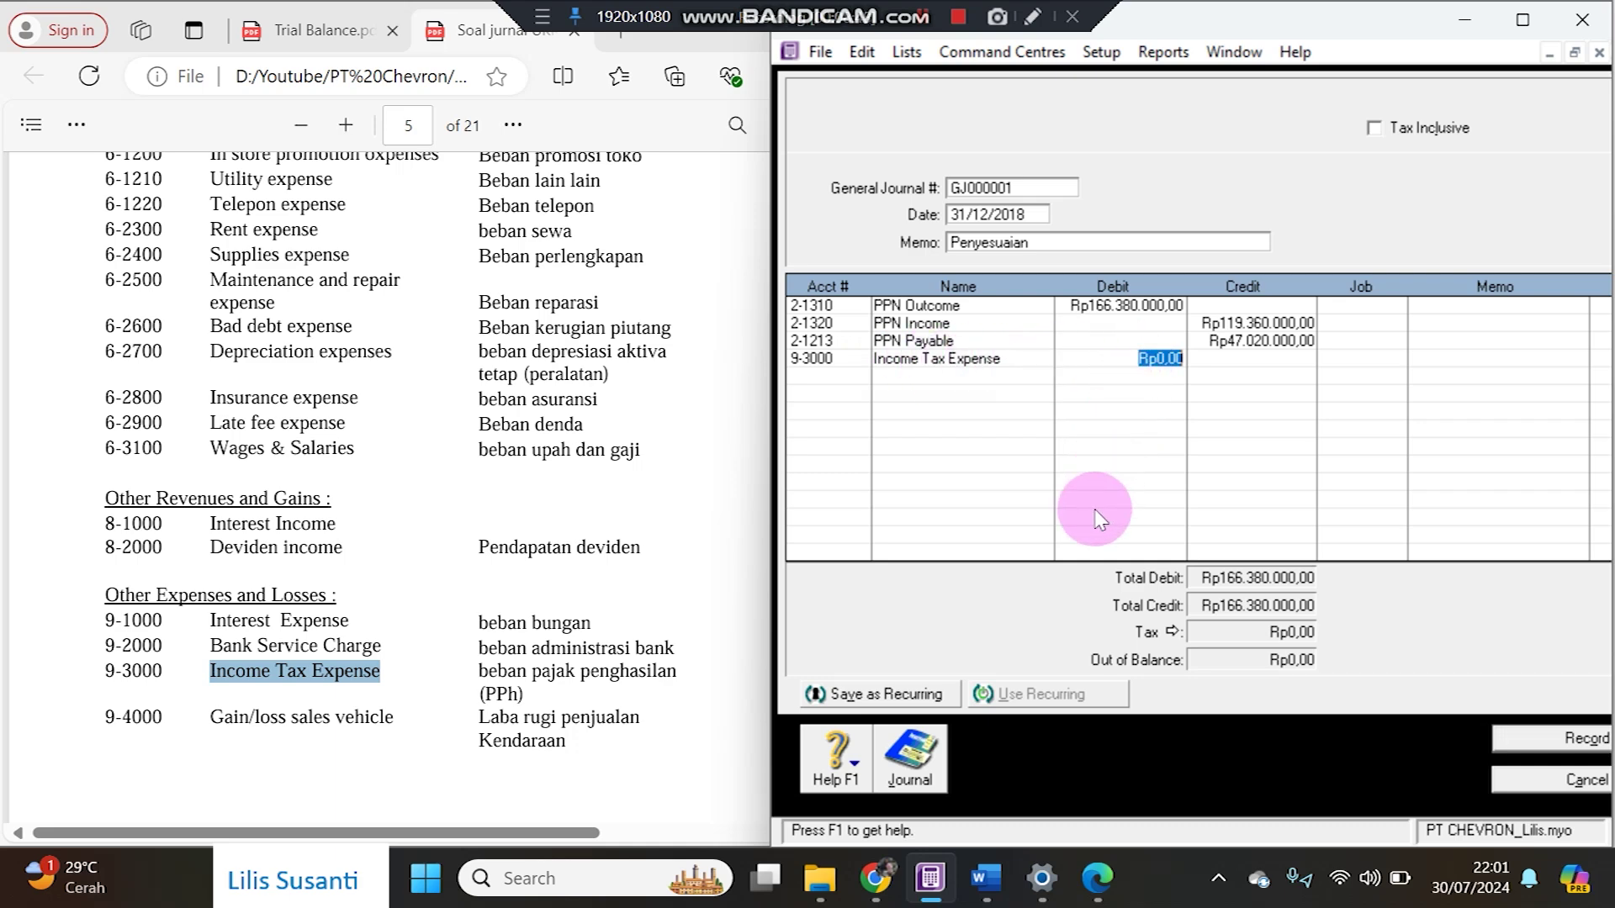
- Check the Sales of Merchandise year-to-date balance in the trial balance PDF and among the income accounts in the ABSS Accounts List
{"action": "left_click", "coordinate": [350, 29]}
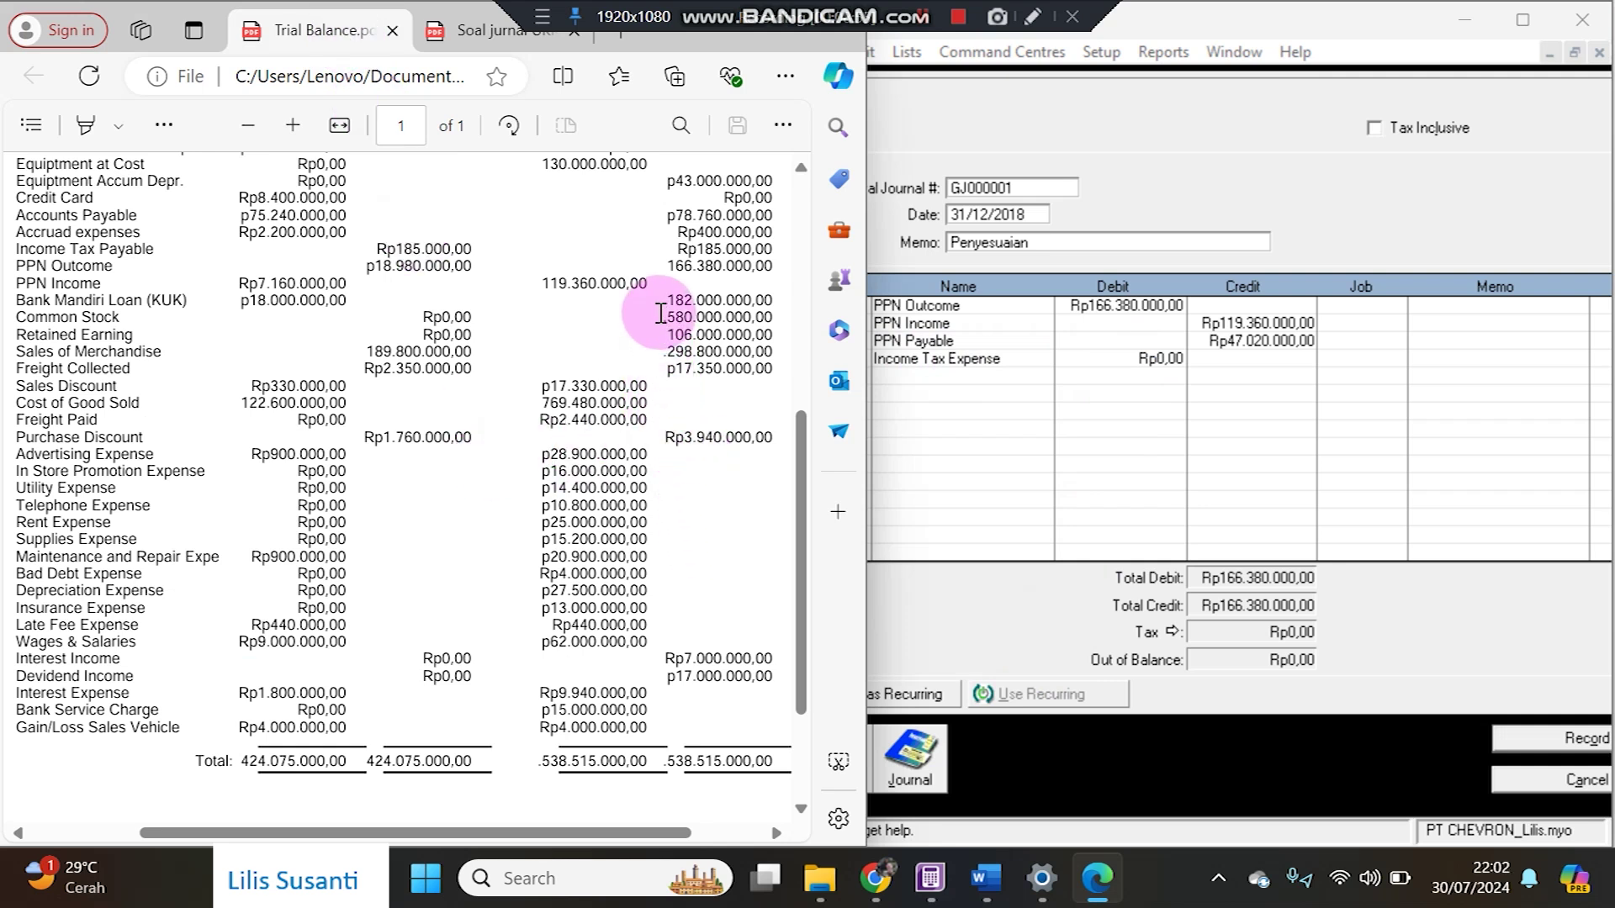
{"action": "left_click_drag", "start_coordinate": [666, 351], "coordinate": [775, 361]}
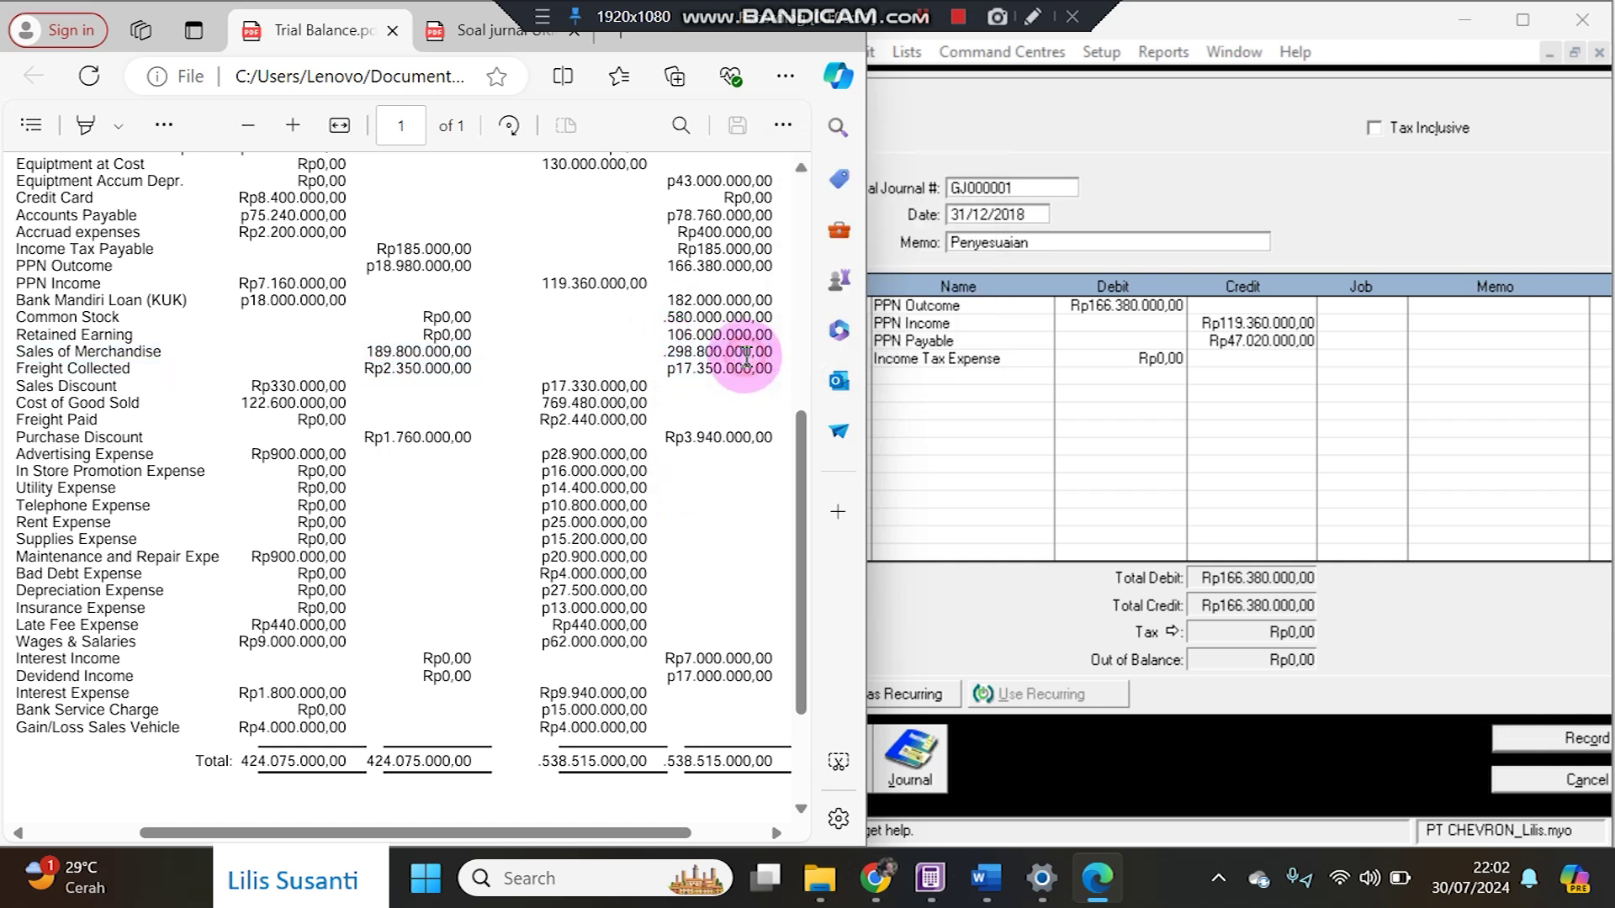
{"action": "left_click", "coordinate": [1025, 107]}
{"action": "left_click", "coordinate": [967, 52]}
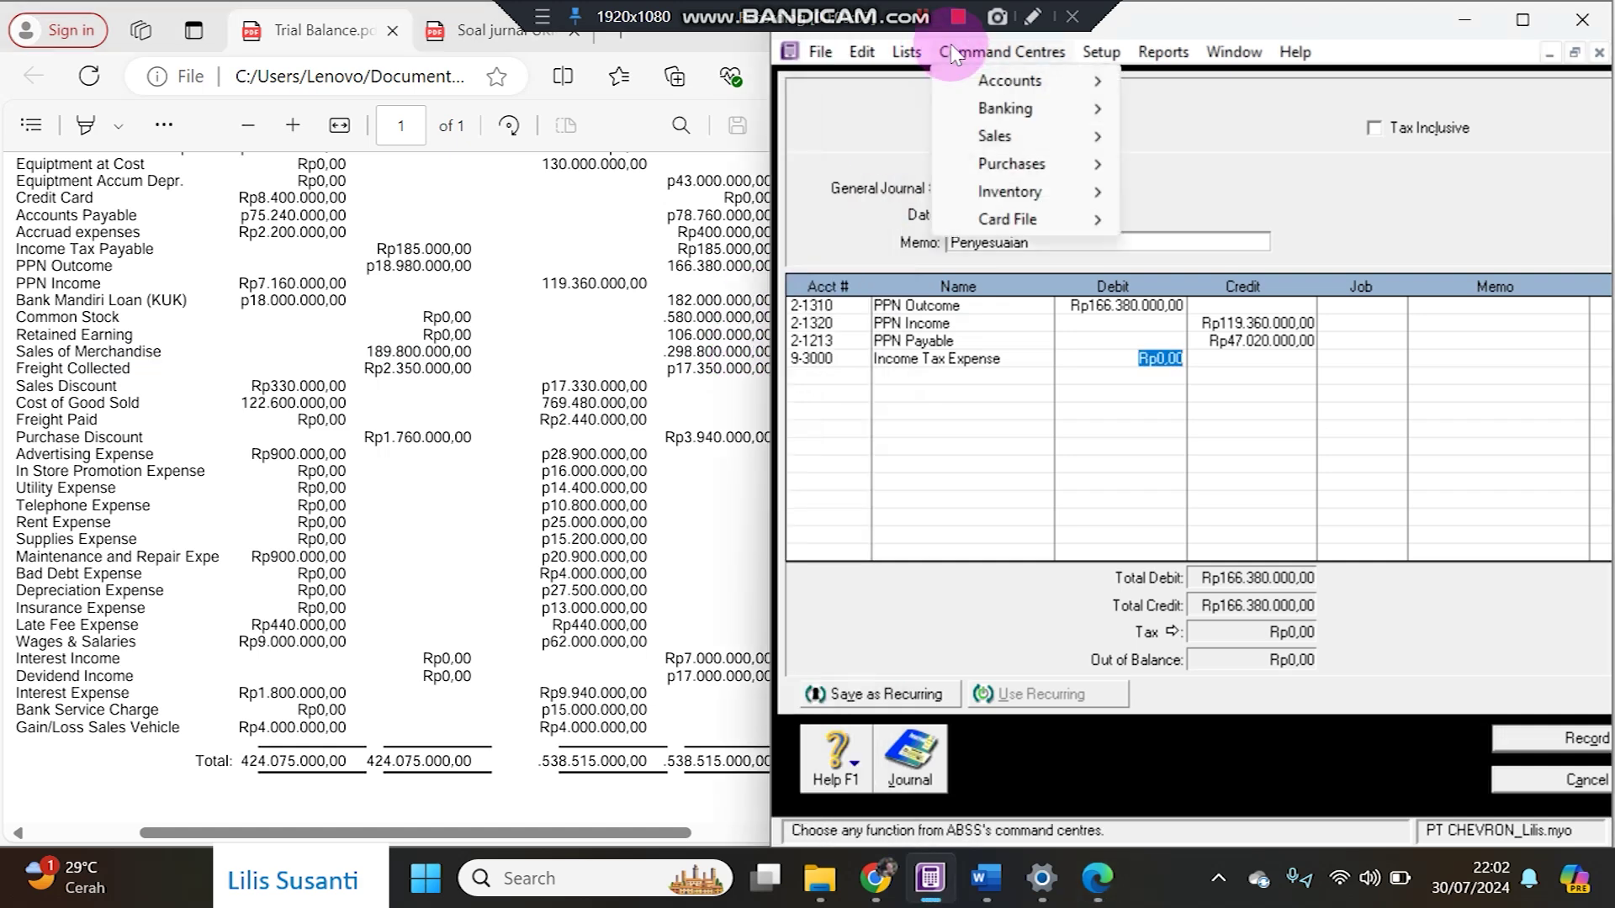
{"action": "mouse_move", "coordinate": [1102, 84]}
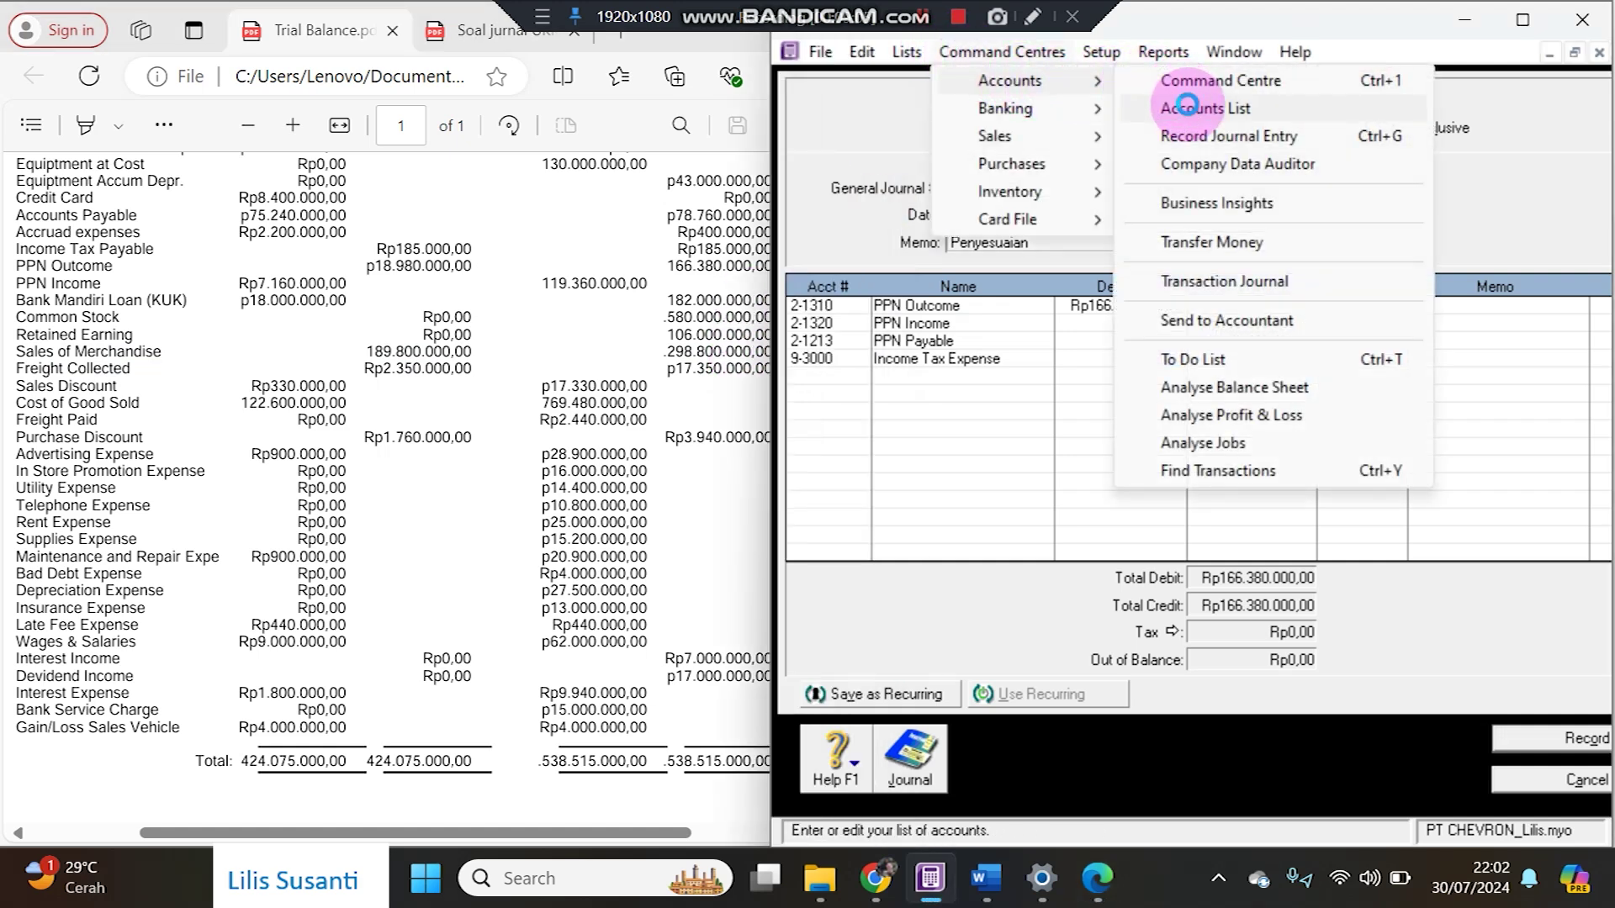
{"action": "left_click", "coordinate": [1177, 108]}
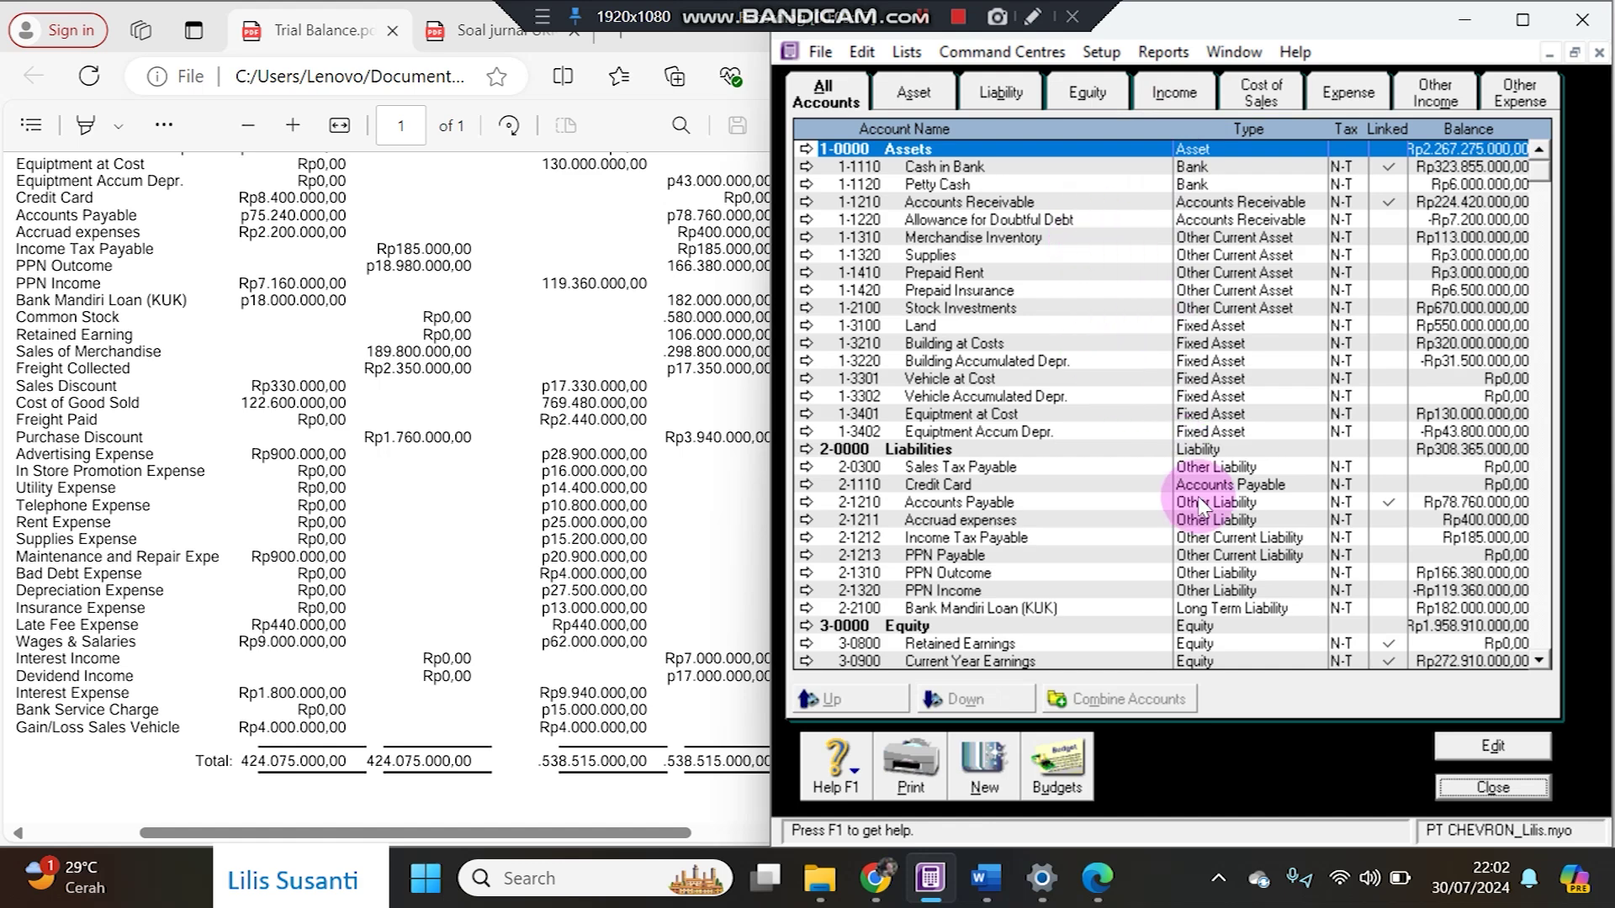
{"action": "scroll", "coordinate": [1200, 497], "scroll_direction": "down", "scroll_amount": 4}
{"action": "left_click", "coordinate": [1167, 108]}
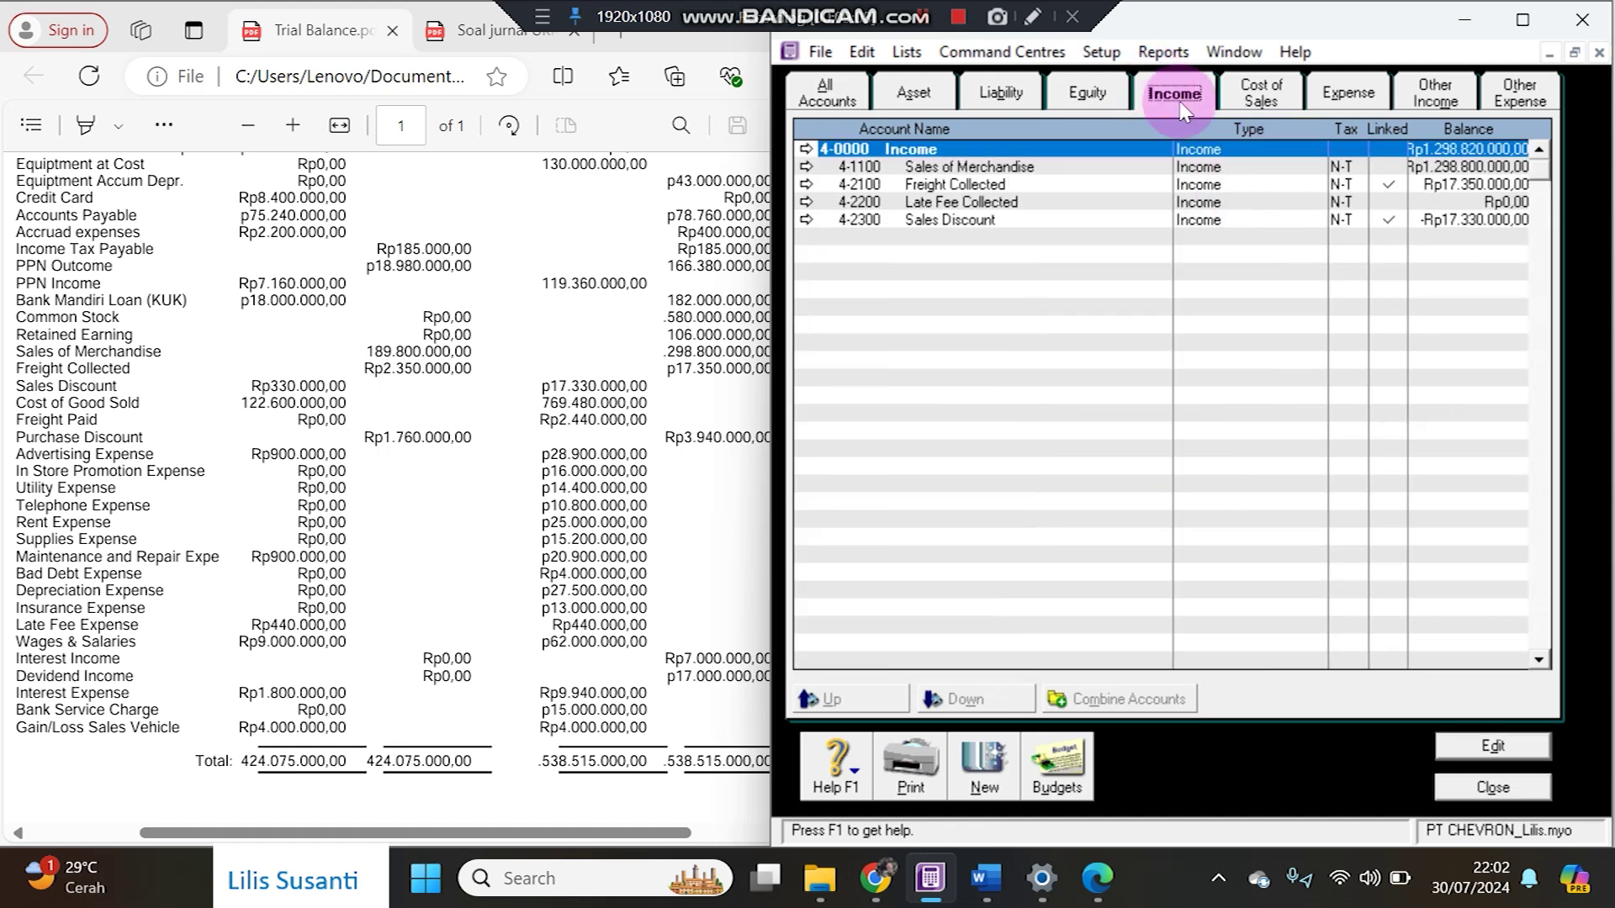
{"action": "left_click", "coordinate": [1429, 171]}
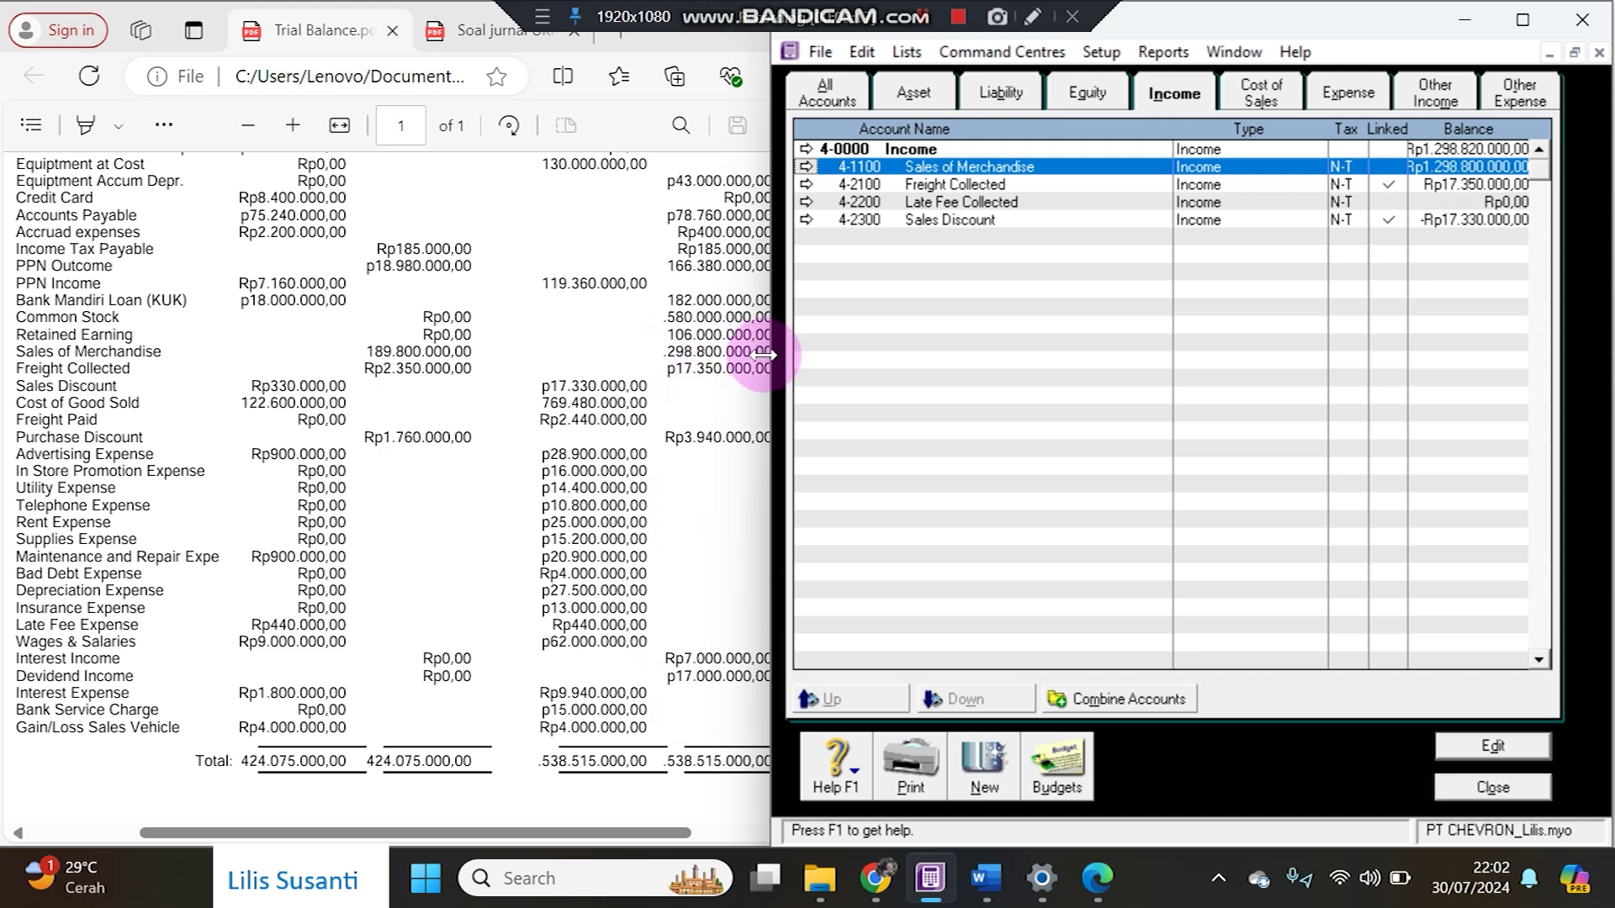
{"action": "left_click", "coordinate": [1474, 792]}
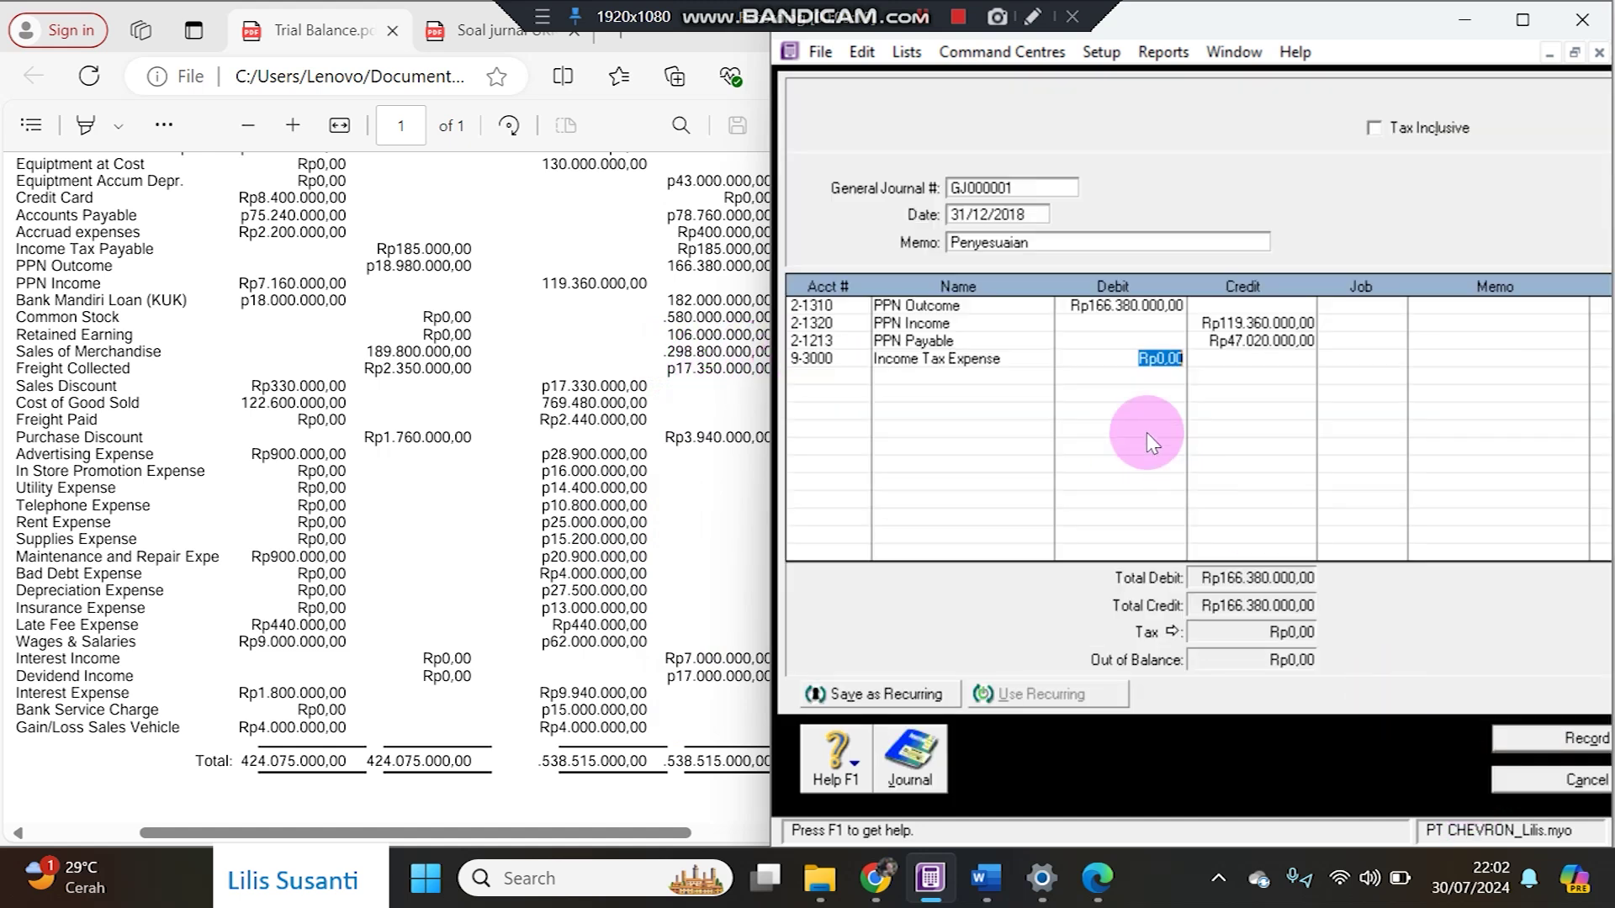
{"action": "double_click", "coordinate": [1131, 363]}
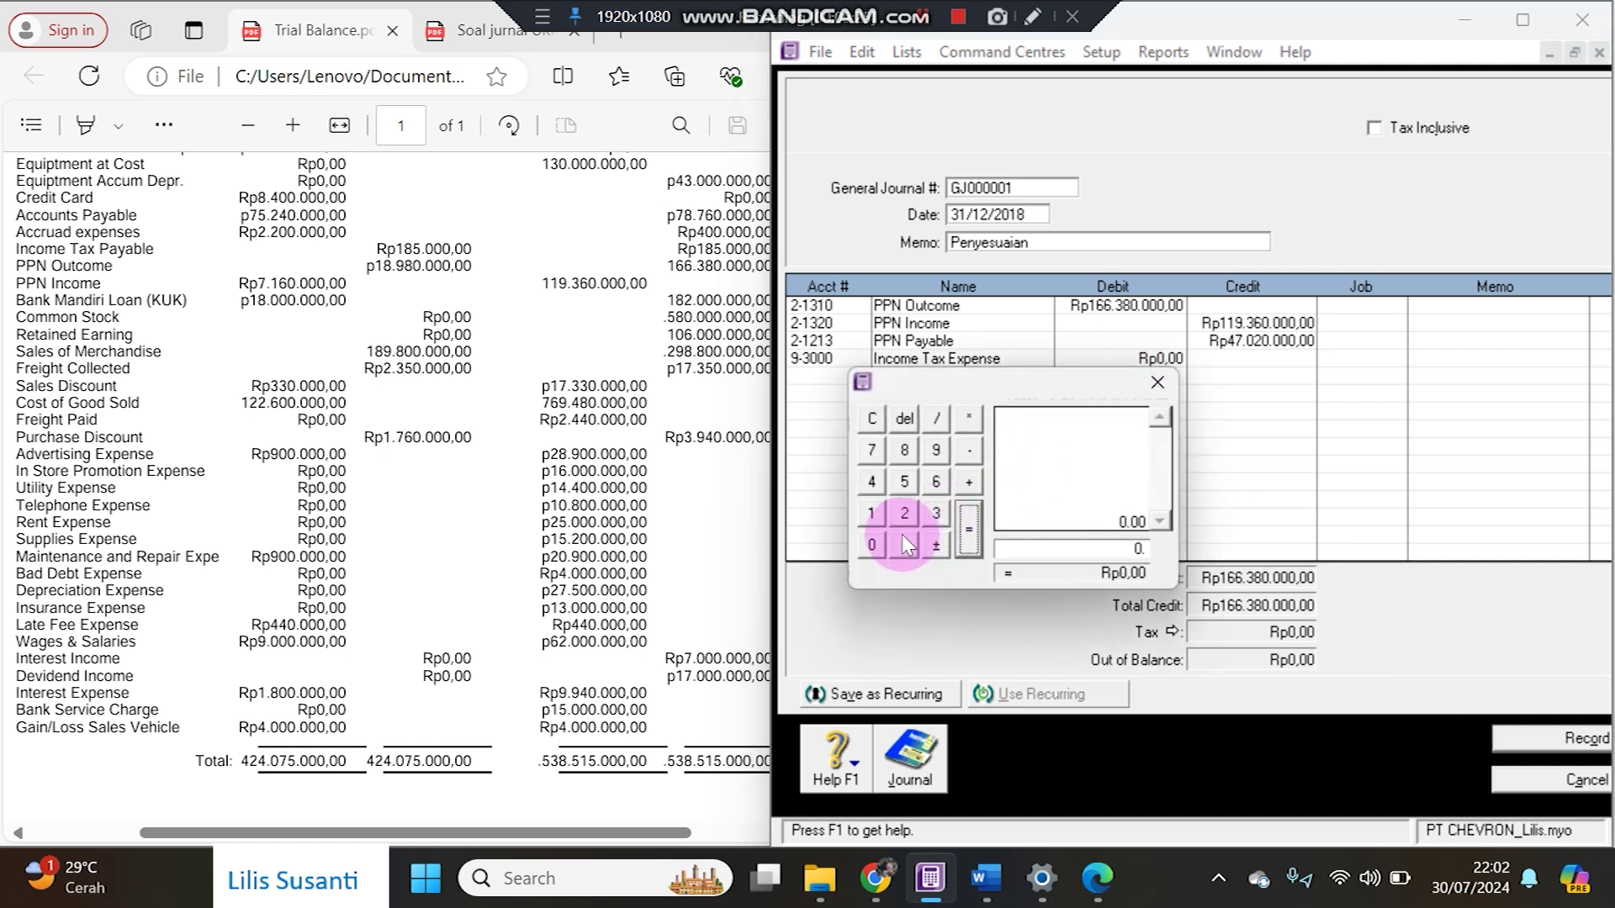
{"action": "left_click", "coordinate": [871, 515]}
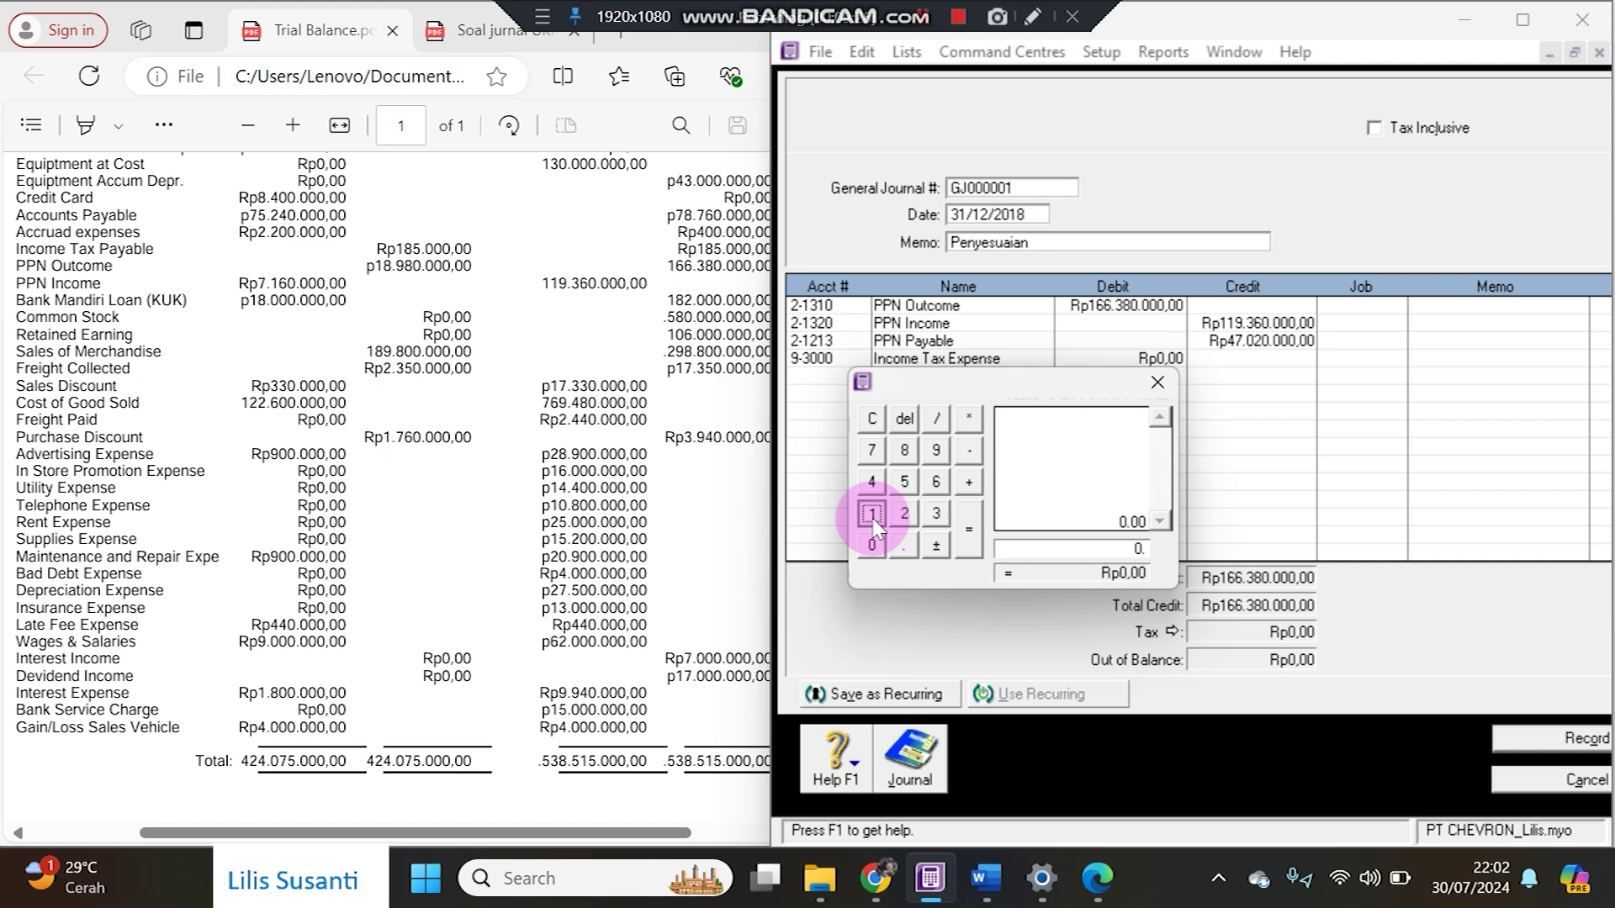
{"action": "left_click", "coordinate": [871, 418]}
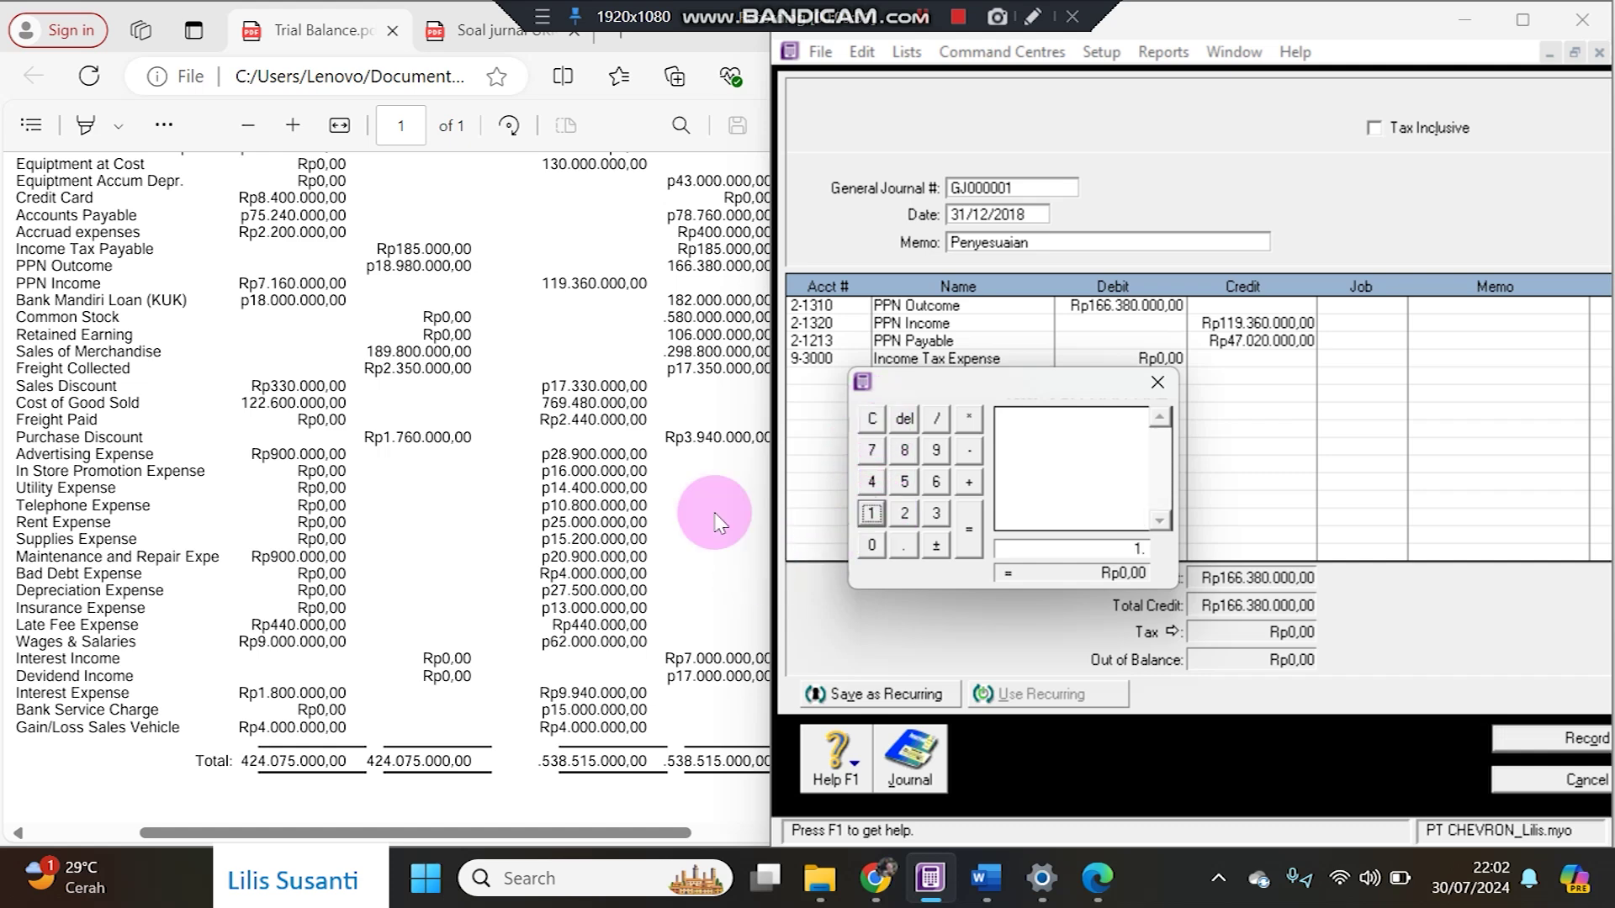
{"action": "left_click", "coordinate": [904, 513]}
{"action": "left_click", "coordinate": [935, 450]}
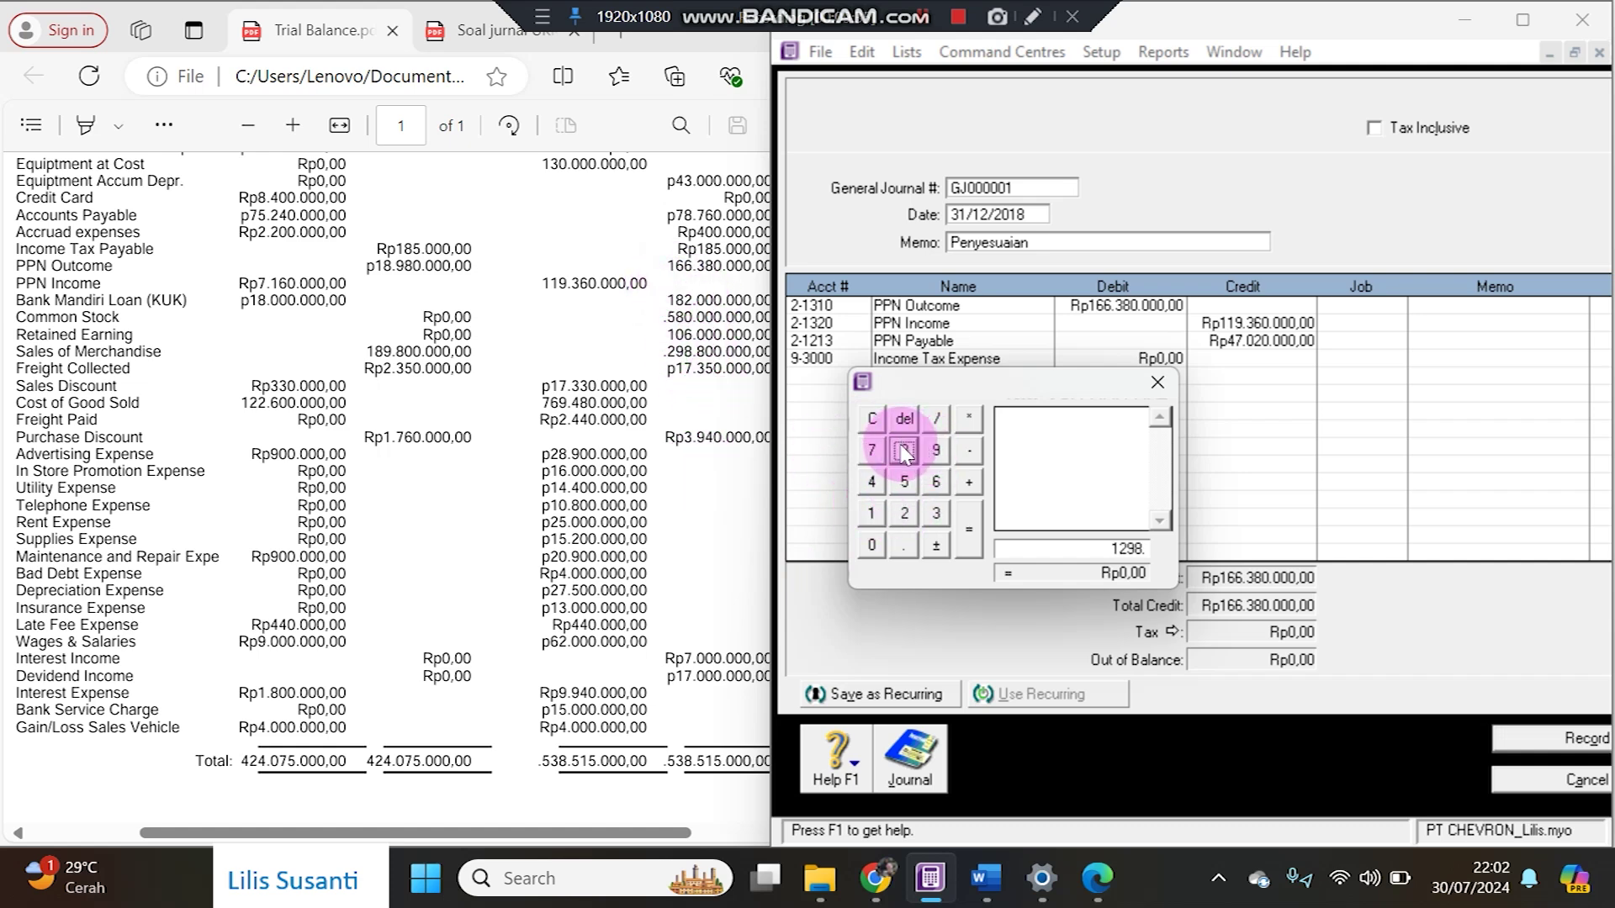
{"action": "left_click", "coordinate": [904, 449]}
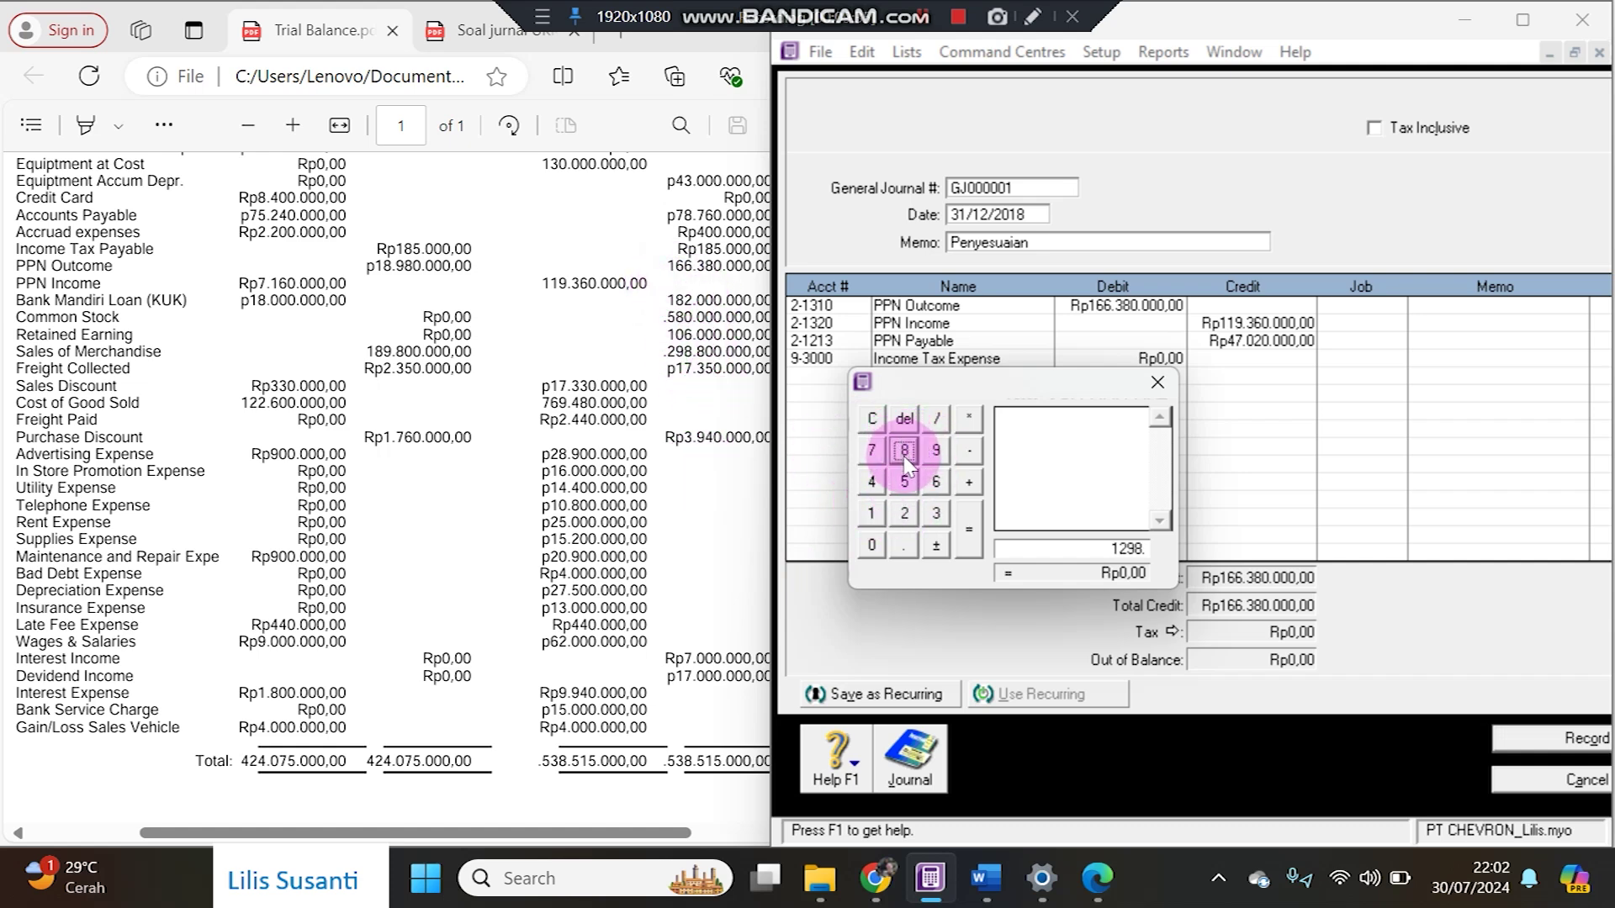
{"action": "left_click", "coordinate": [872, 547]}
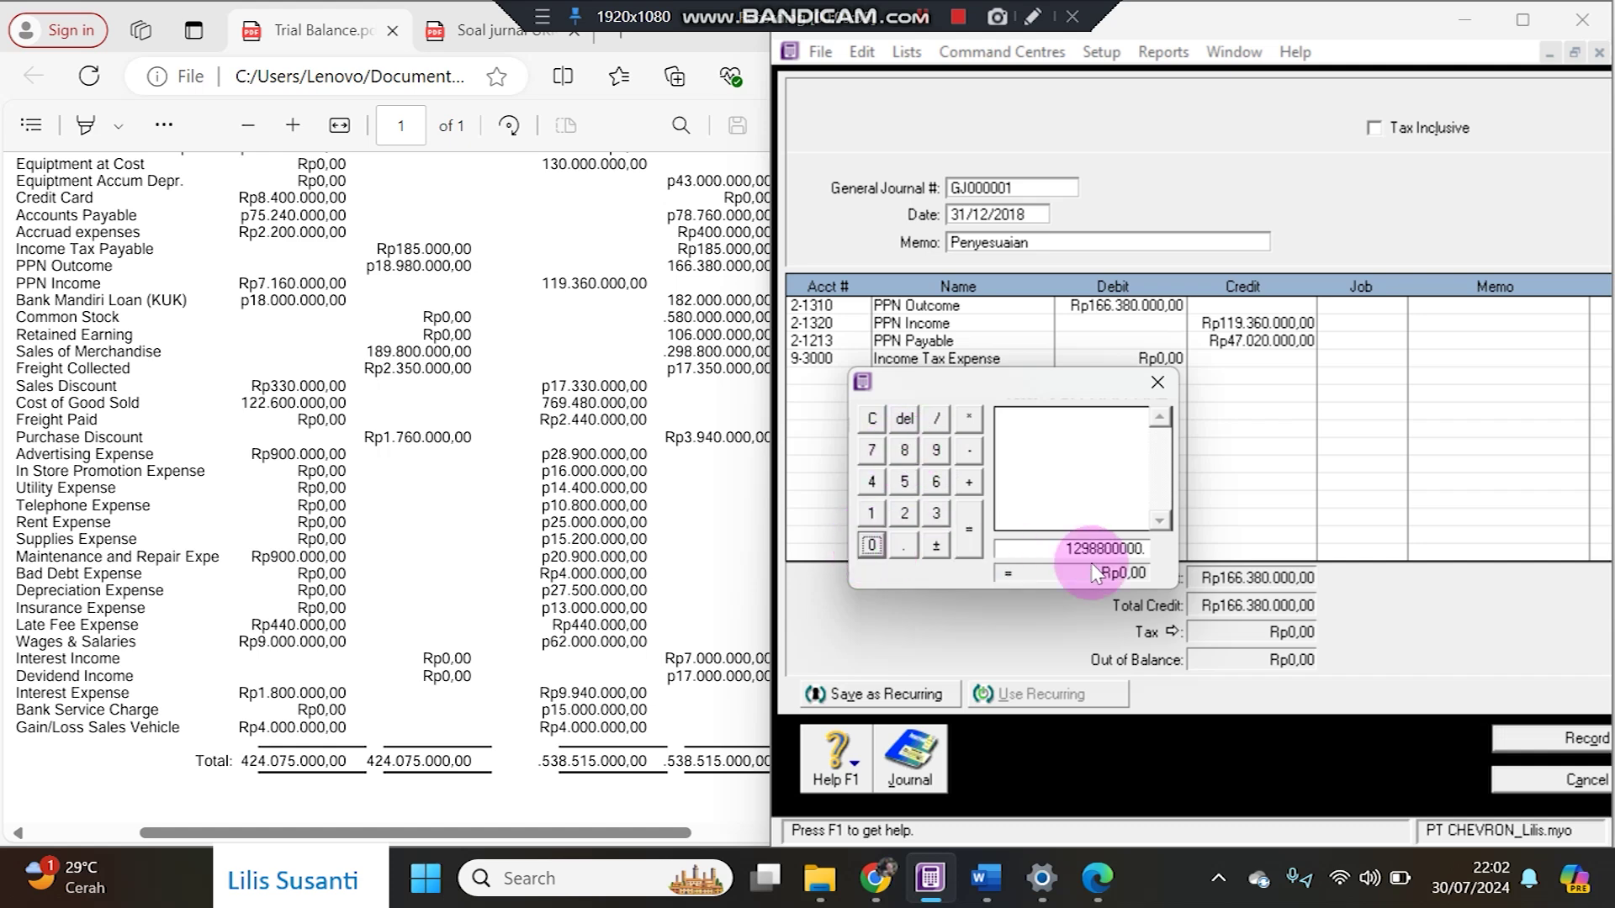
{"action": "left_click", "coordinate": [967, 418]}
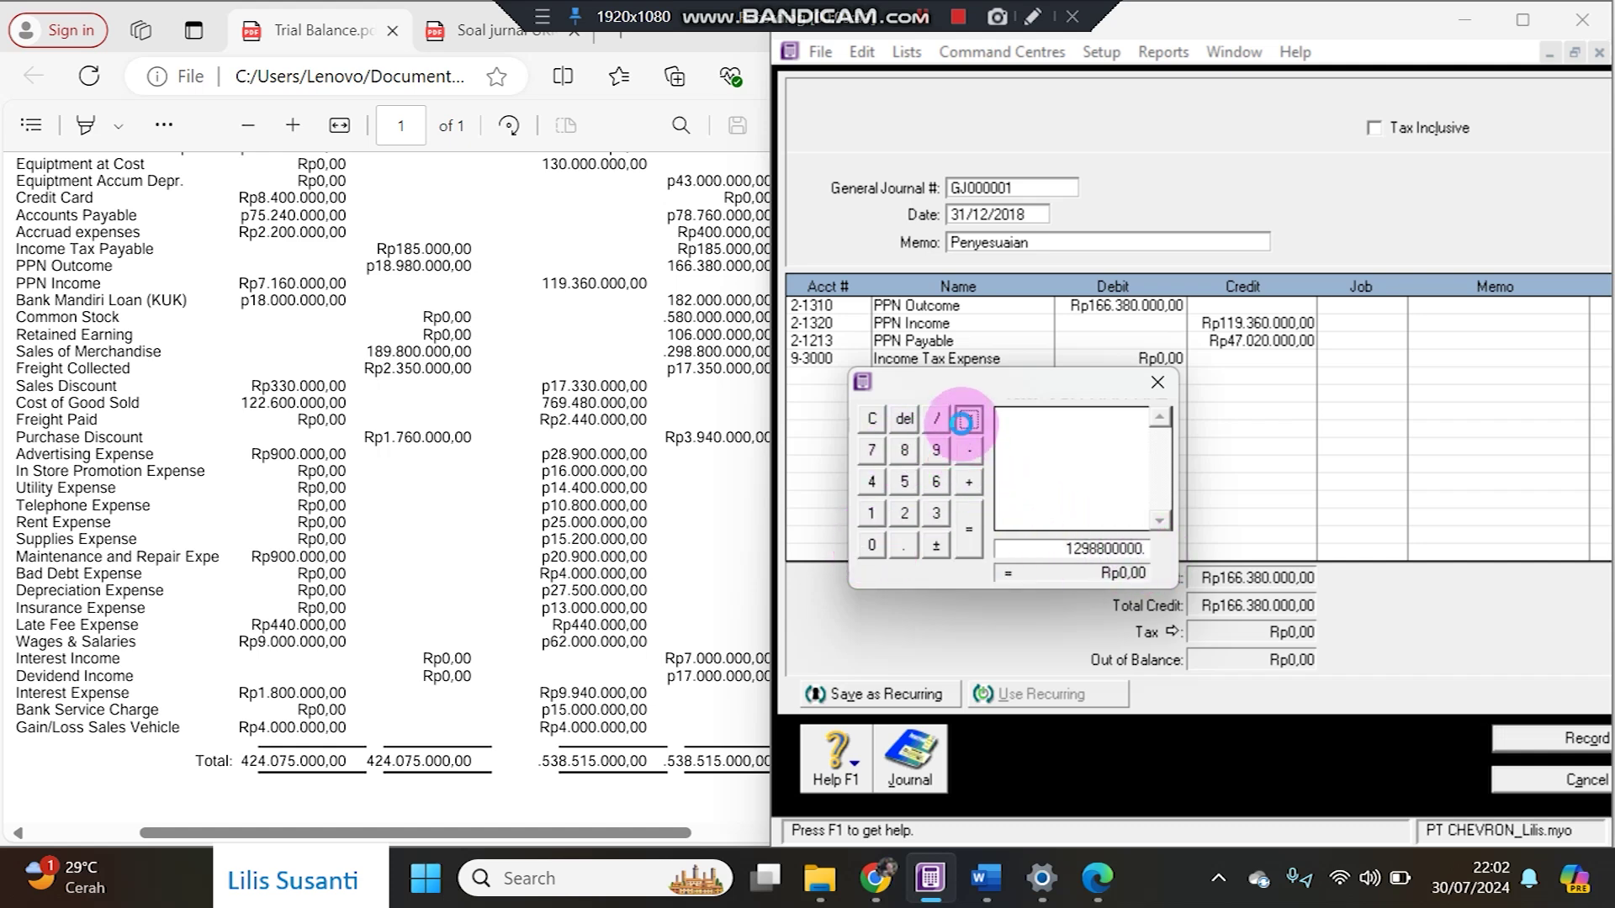
{"action": "left_click", "coordinate": [874, 545]}
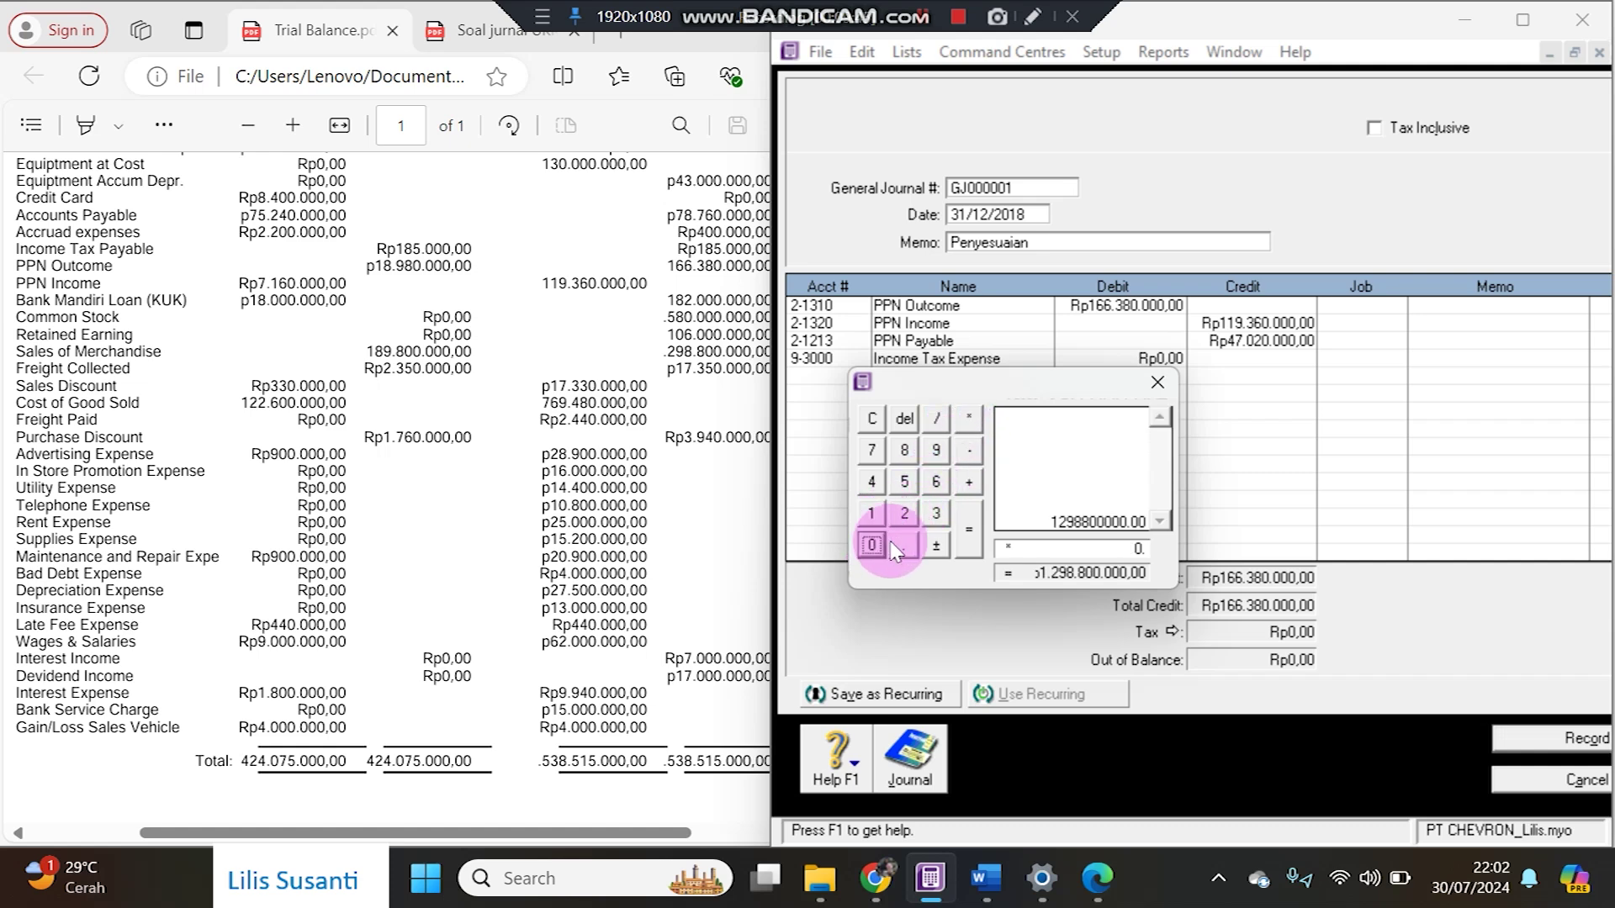
{"action": "left_click", "coordinate": [869, 510]}
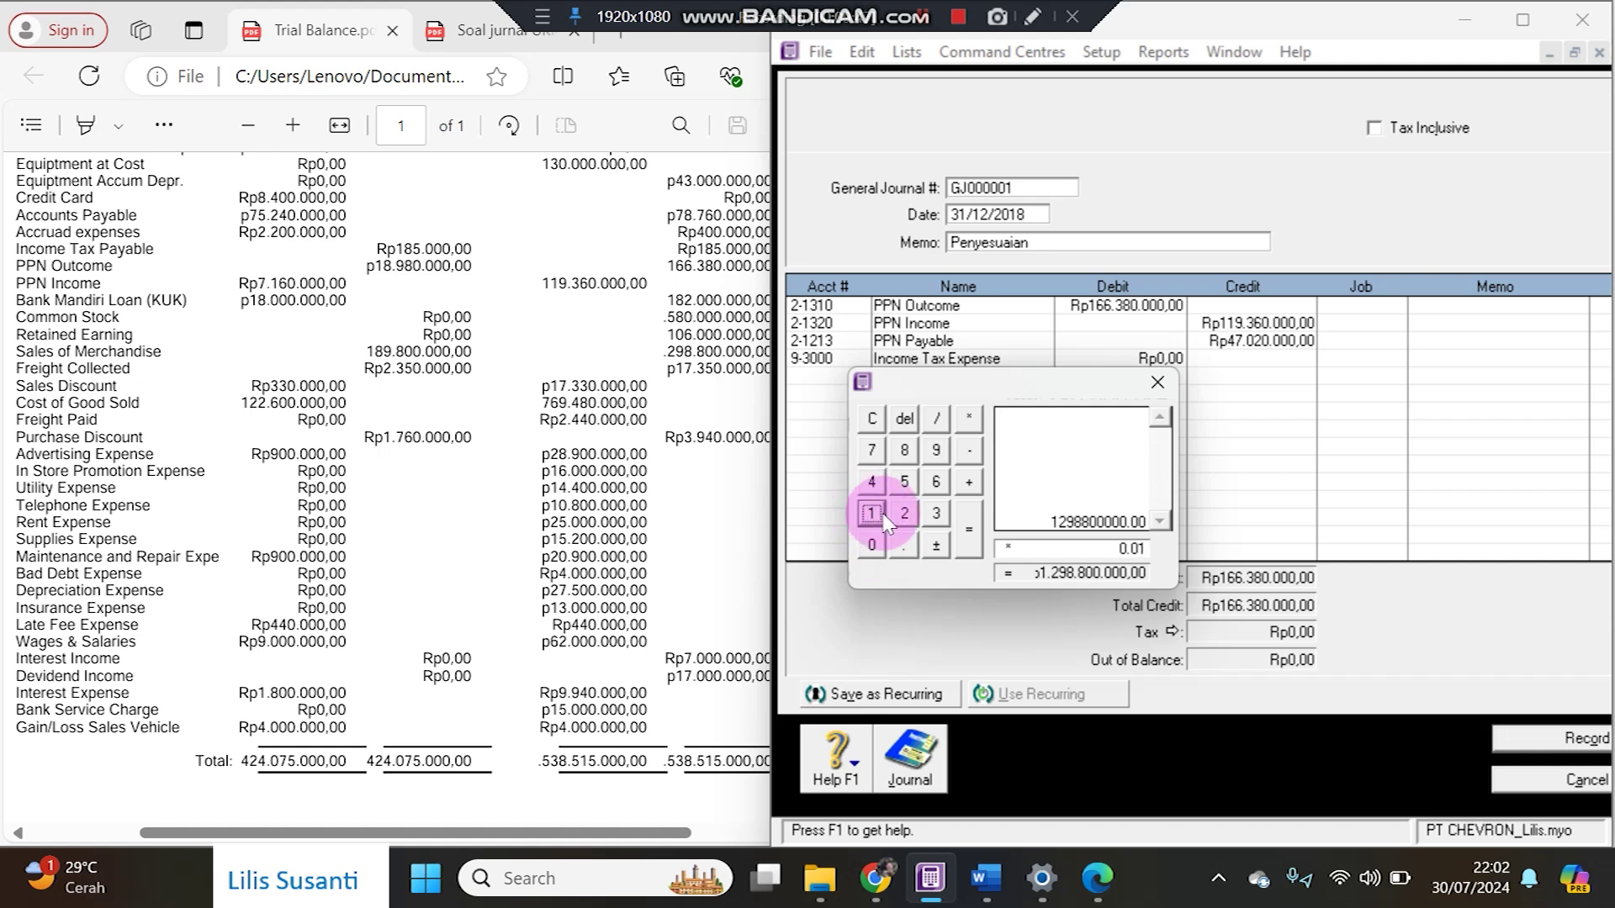
{"action": "left_click", "coordinate": [967, 538]}
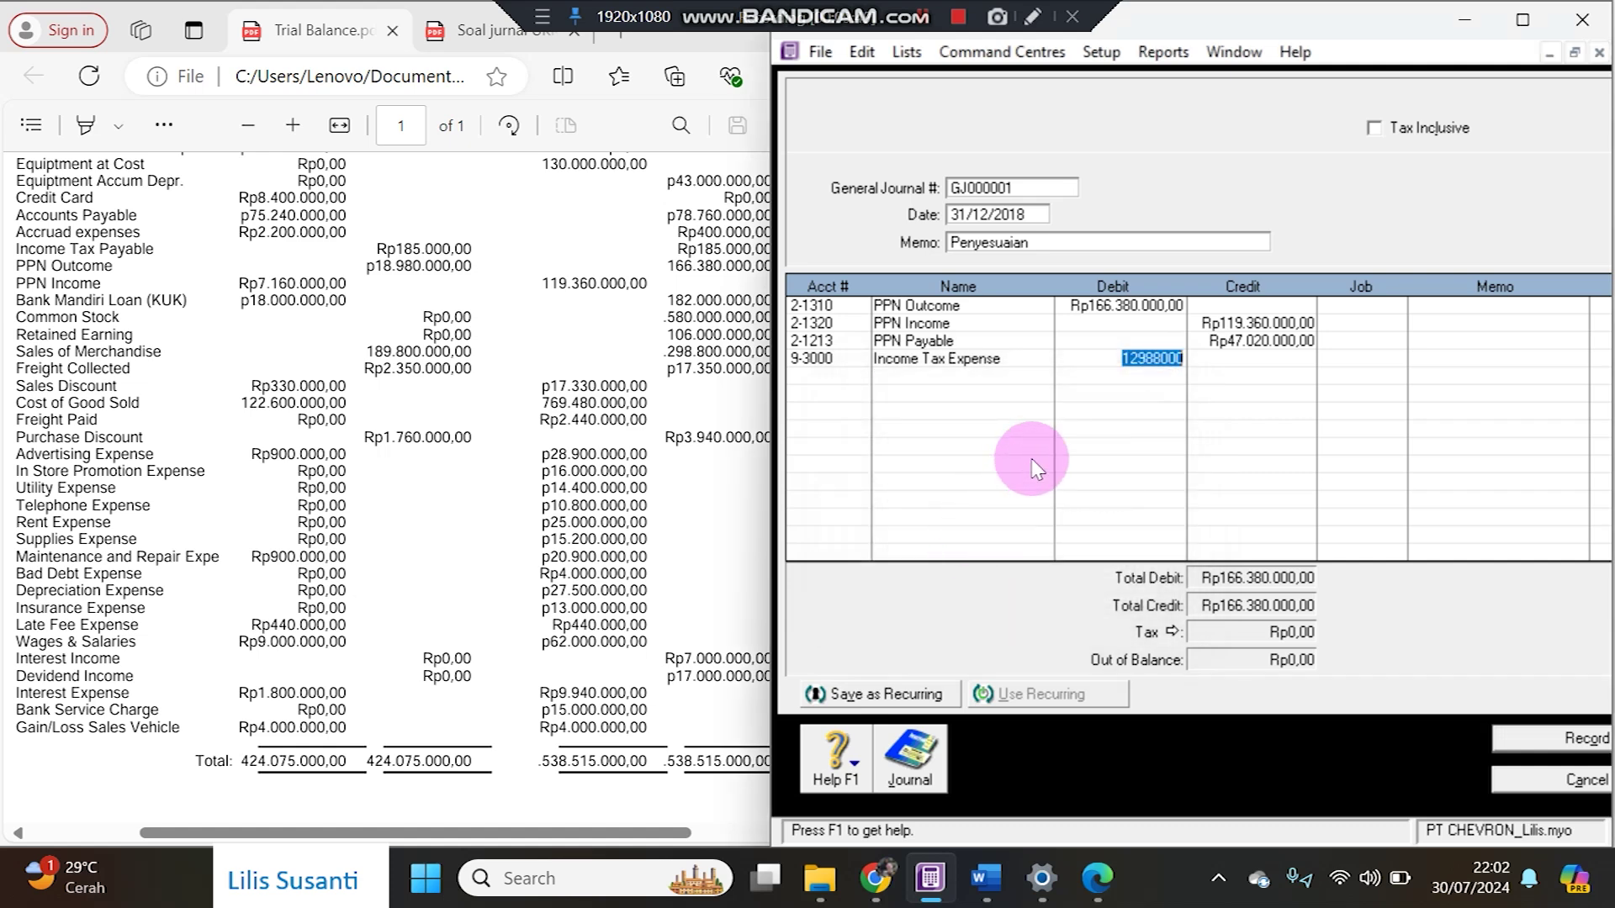
{"action": "key", "text": "Tab"}
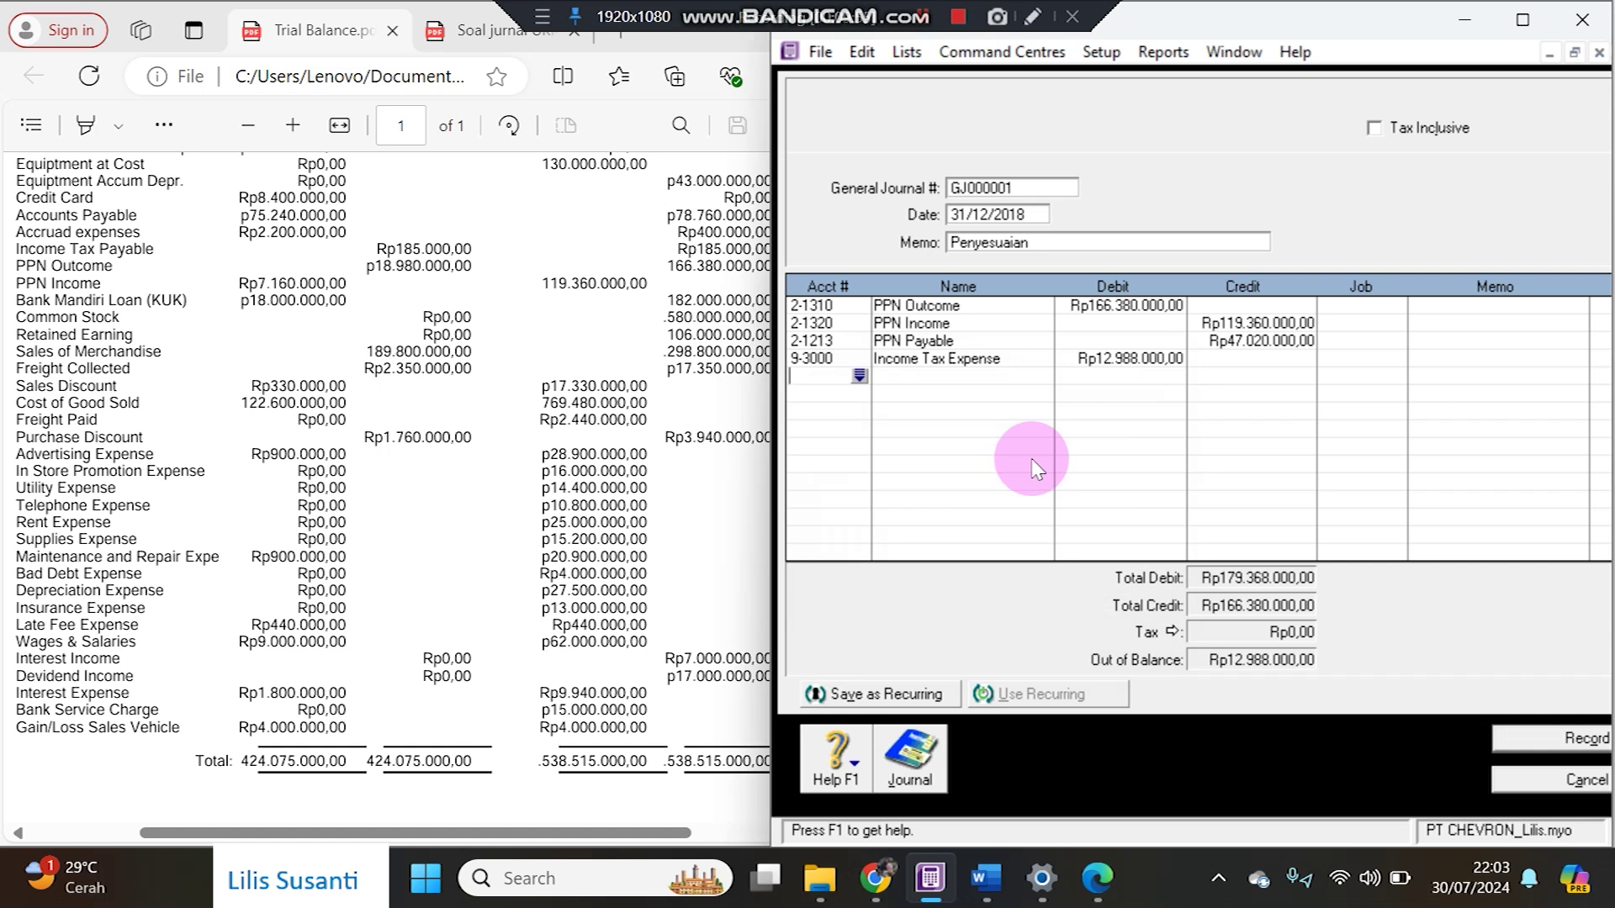
- Recheck the Sales of Merchandise credit figure in the trial balance PDF as the basis for the income tax, then return to ABSS
{"action": "left_click", "coordinate": [748, 579]}
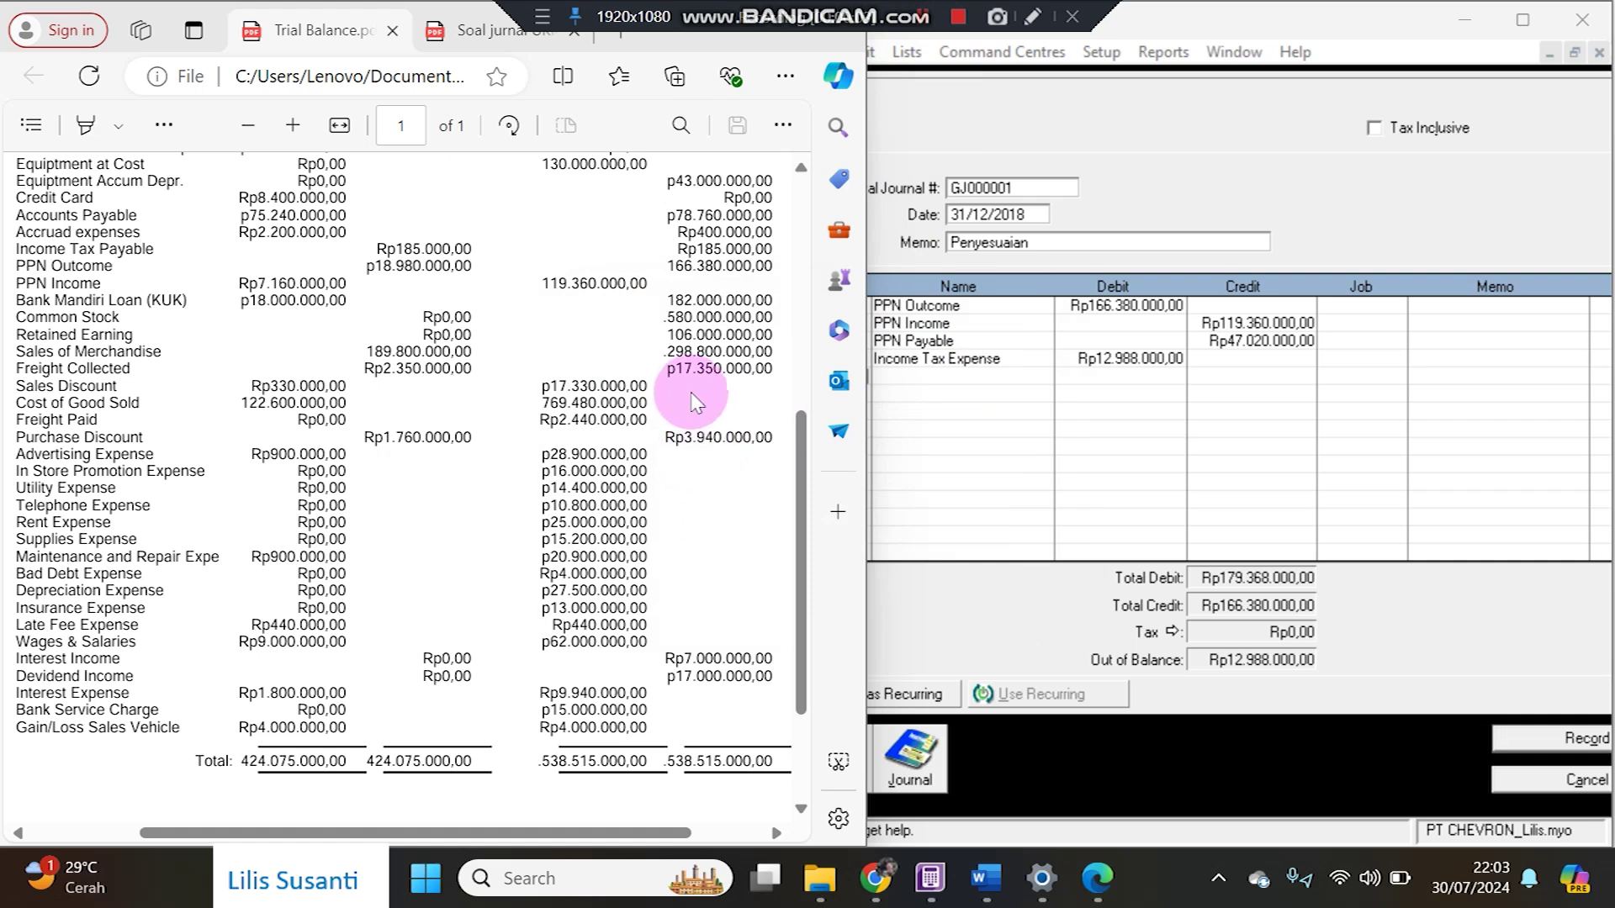
{"action": "left_click_drag", "start_coordinate": [662, 352], "coordinate": [763, 350]}
{"action": "triple_click", "coordinate": [775, 351]}
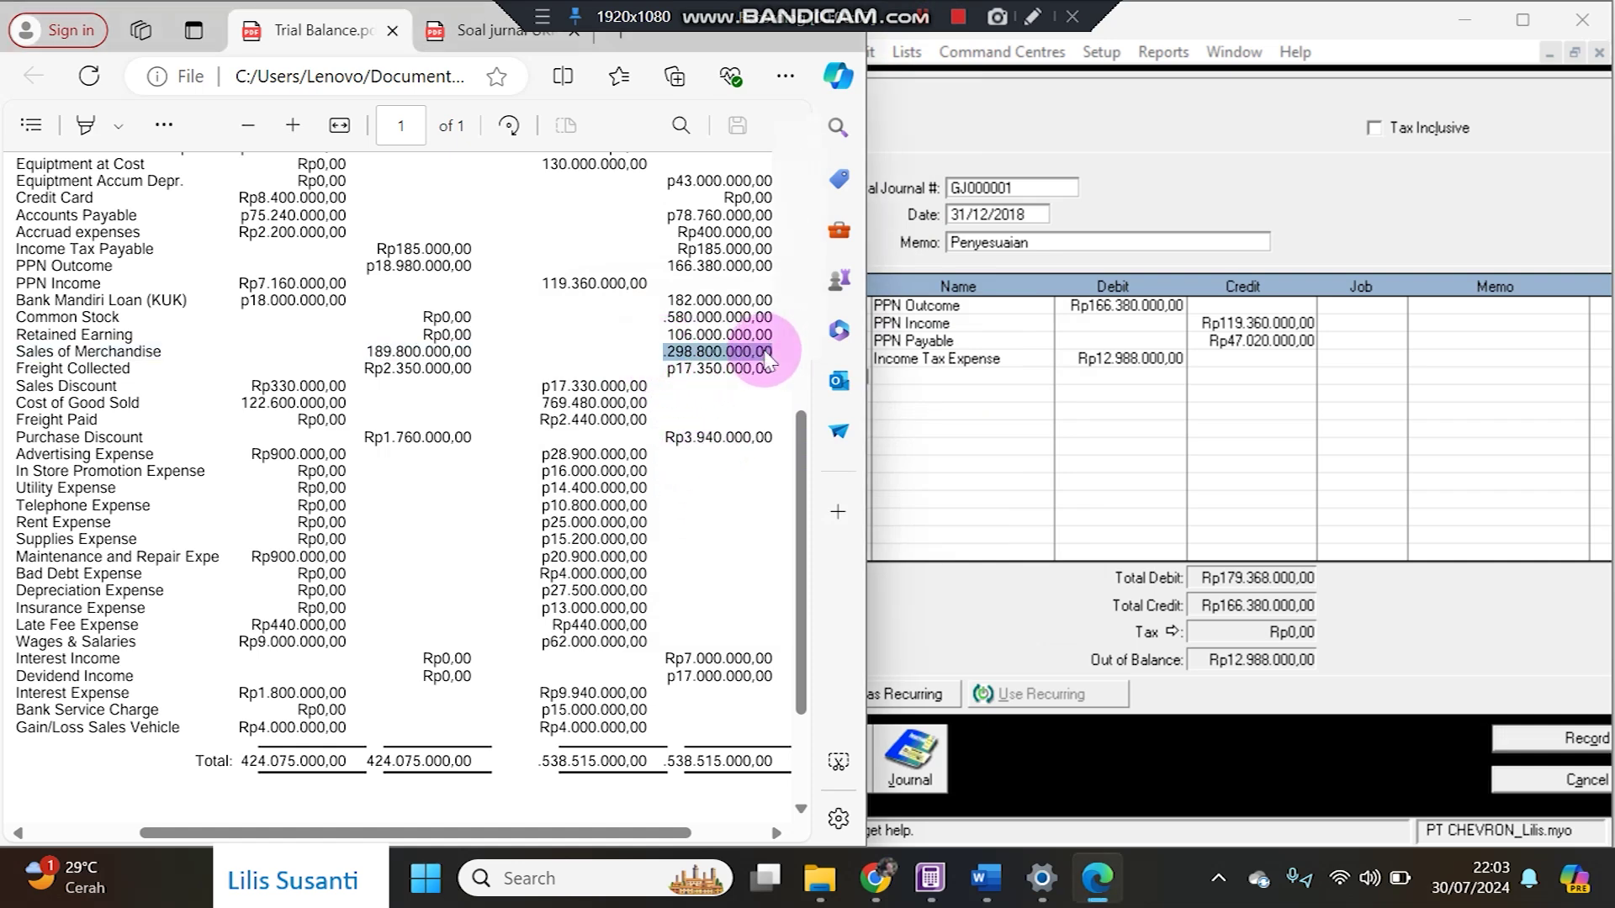
{"action": "left_click", "coordinate": [713, 354]}
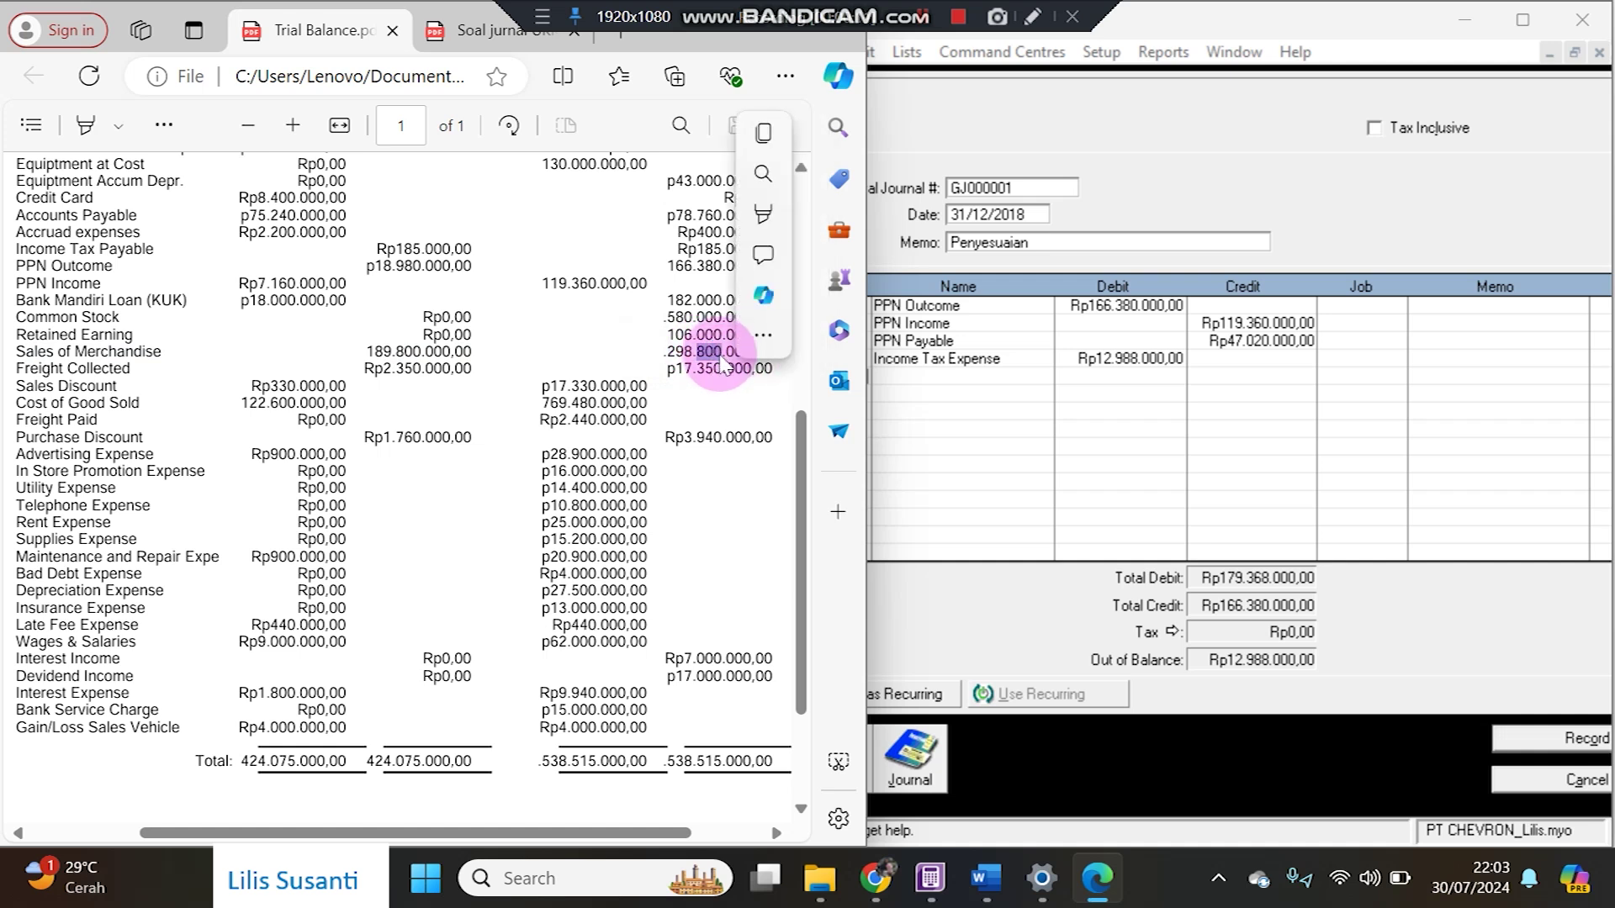
{"action": "left_click", "coordinate": [715, 423]}
{"action": "left_click", "coordinate": [943, 370]}
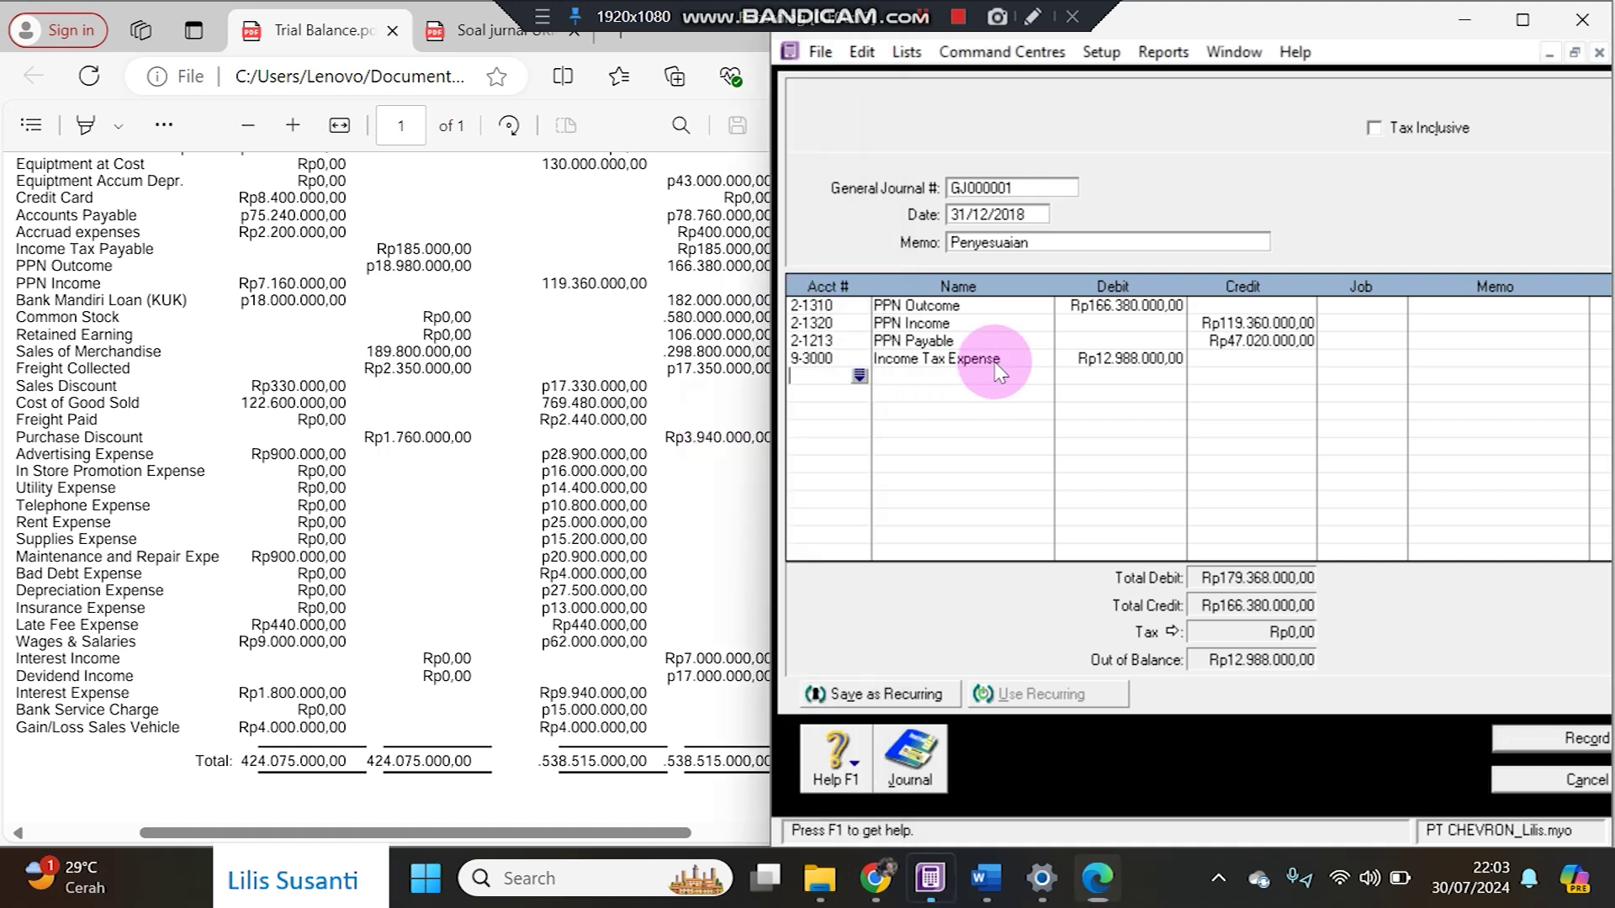
- Add account 2-1212 Income Tax Payable on the fifth line with a credit of Rp12.988.000,00, record the journal and leave journal entry
{"action": "left_click", "coordinate": [861, 377]}
{"action": "scroll", "coordinate": [1018, 471], "scroll_direction": "down", "scroll_amount": 3}
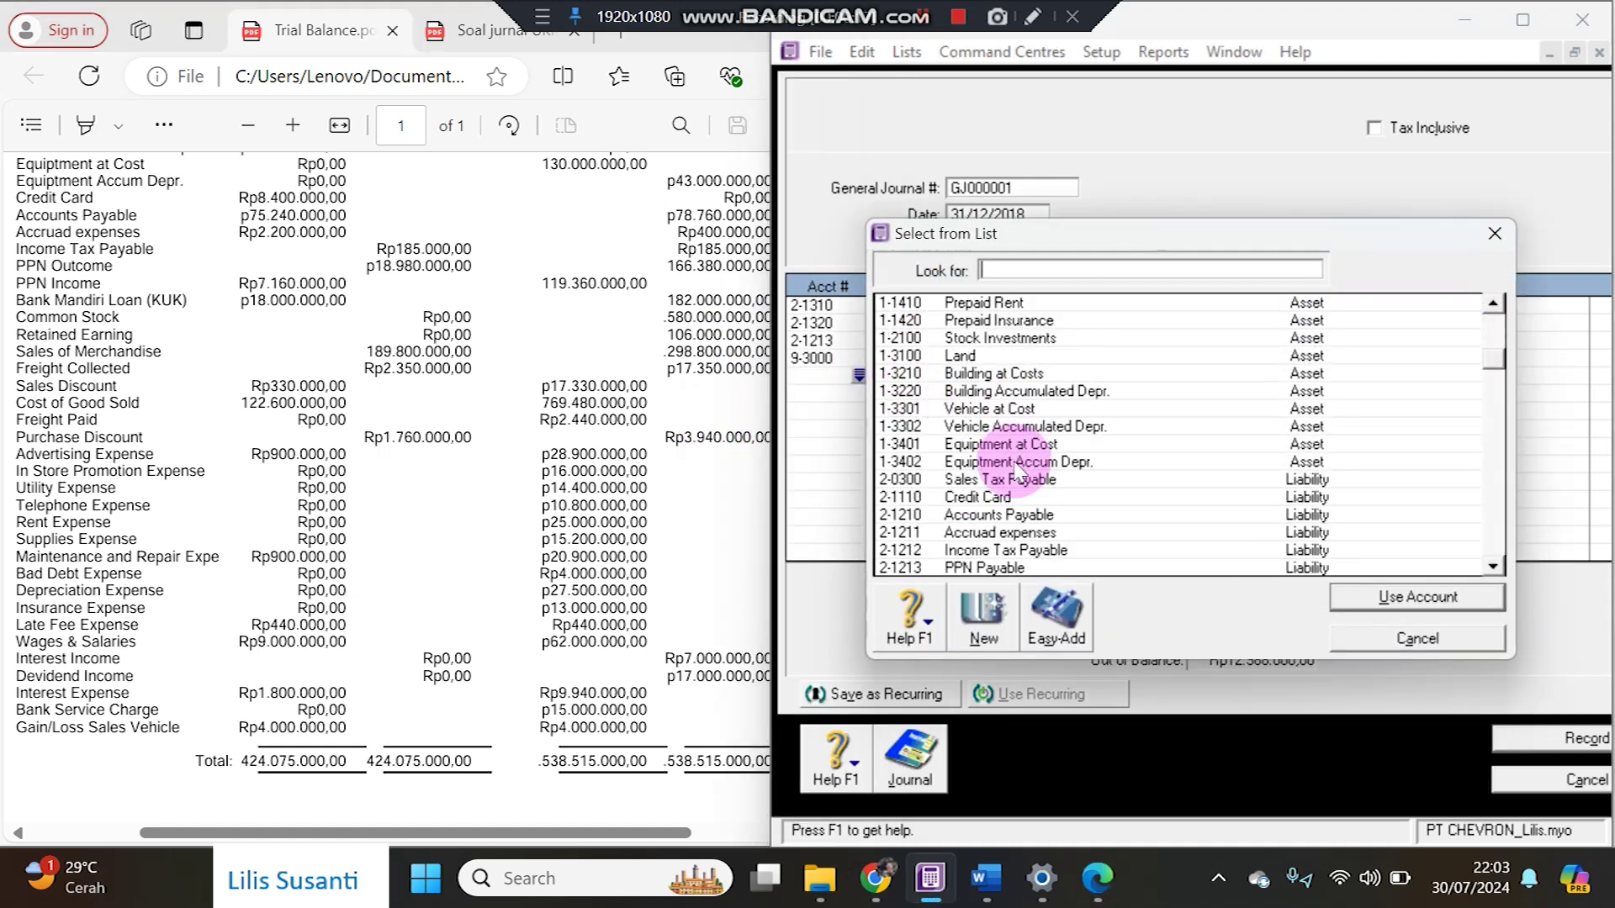
{"action": "double_click", "coordinate": [1017, 550]}
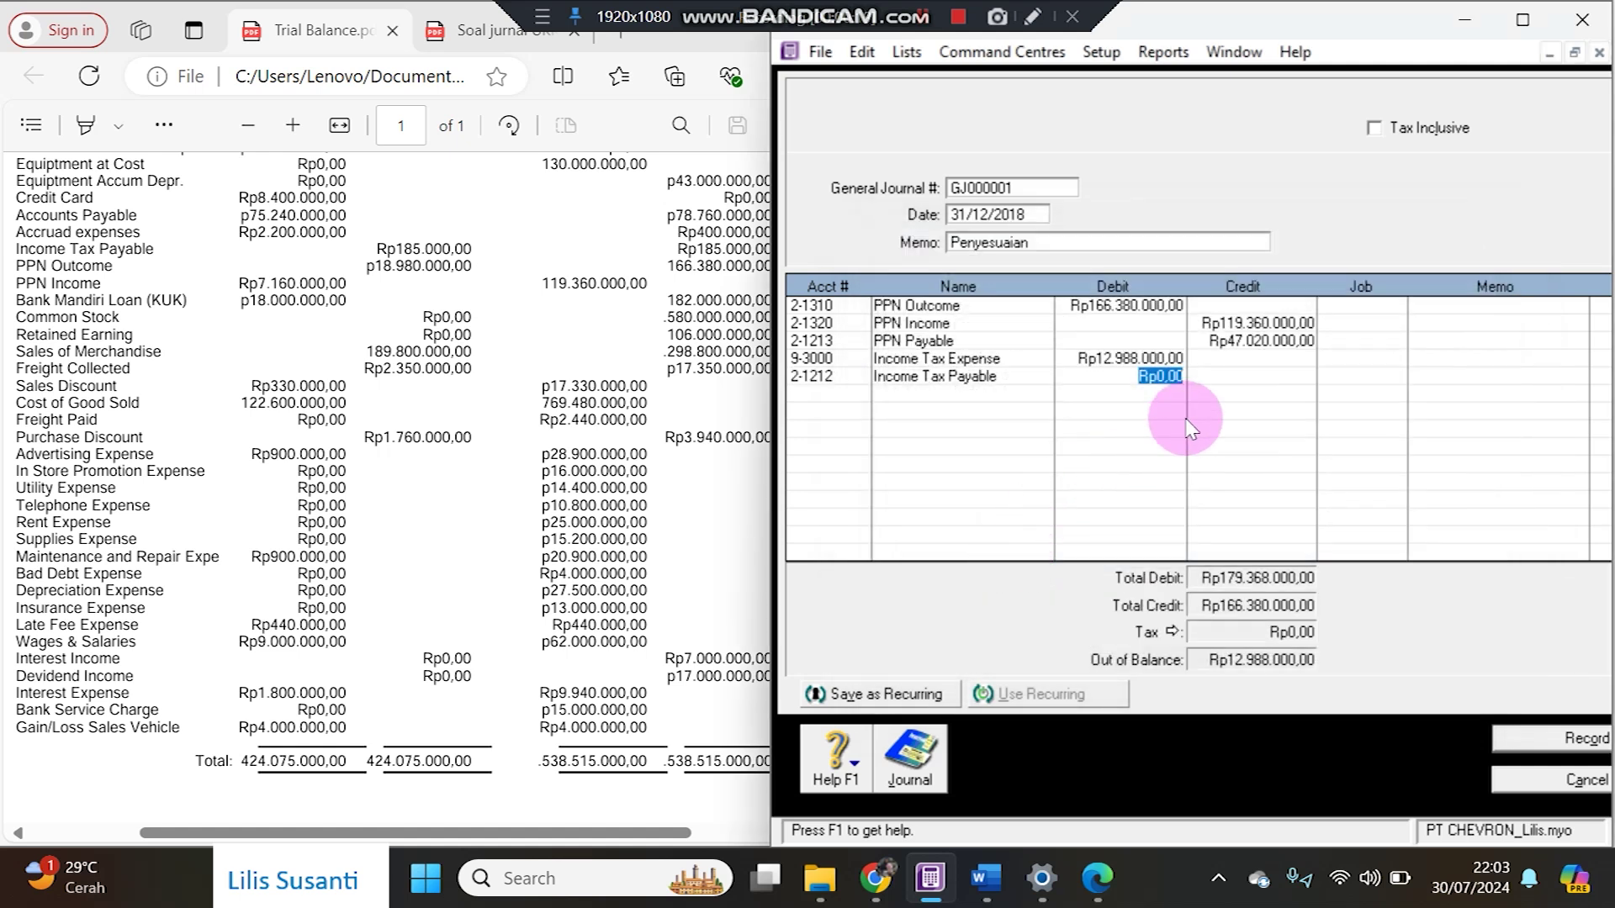
{"action": "key", "text": "Tab"}
{"action": "left_click", "coordinate": [1548, 737]}
{"action": "left_click", "coordinate": [985, 877]}
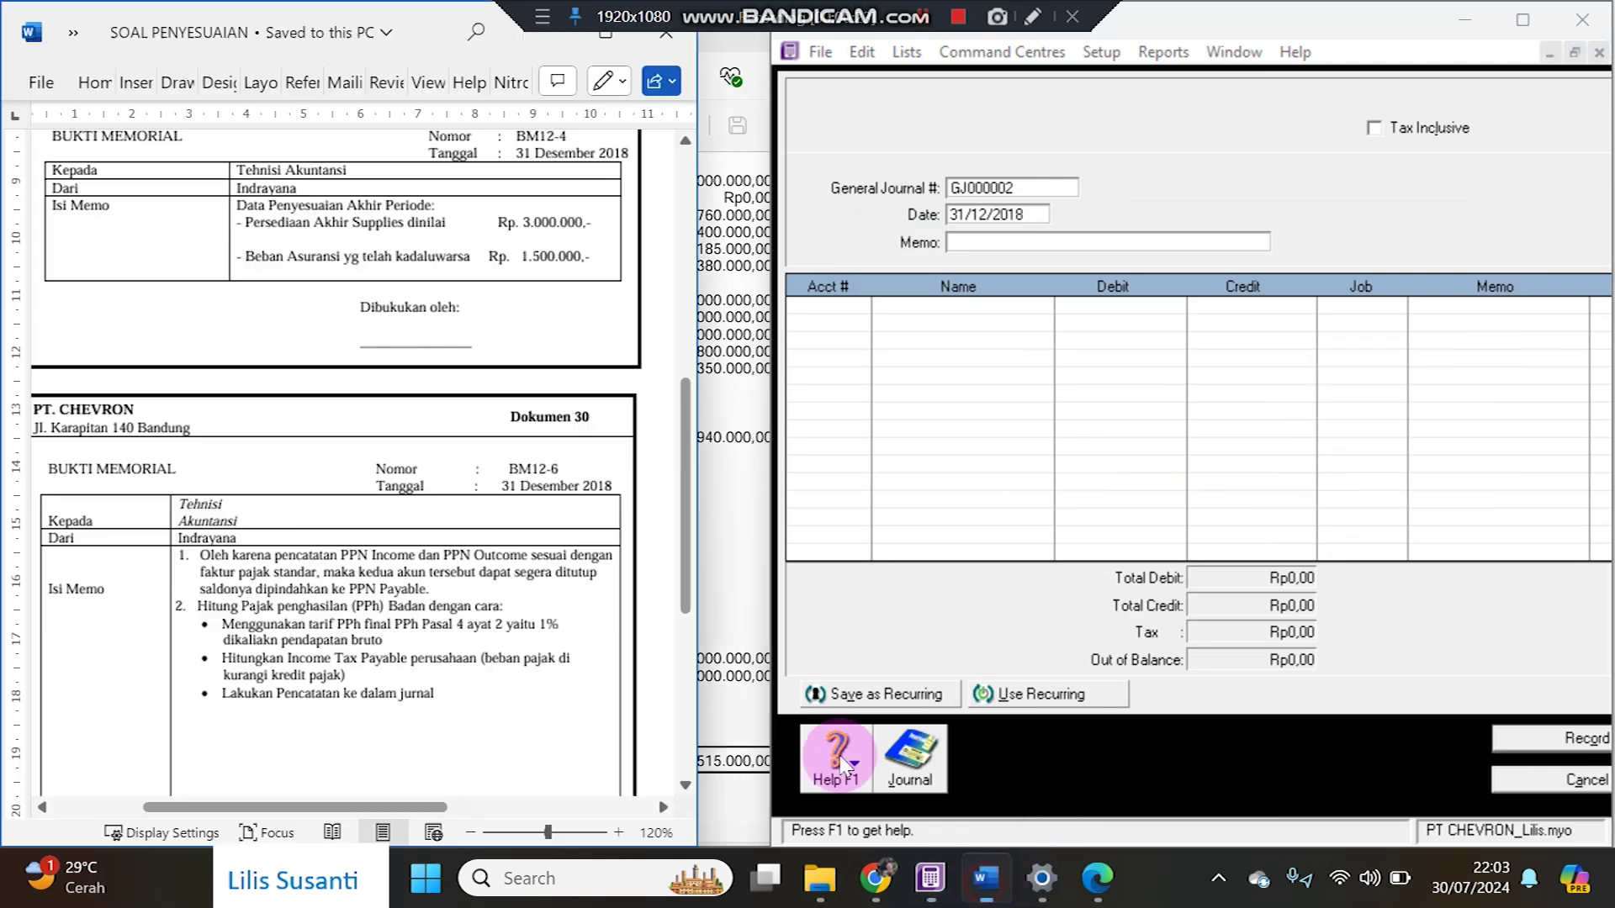
{"action": "left_click", "coordinate": [1585, 782]}
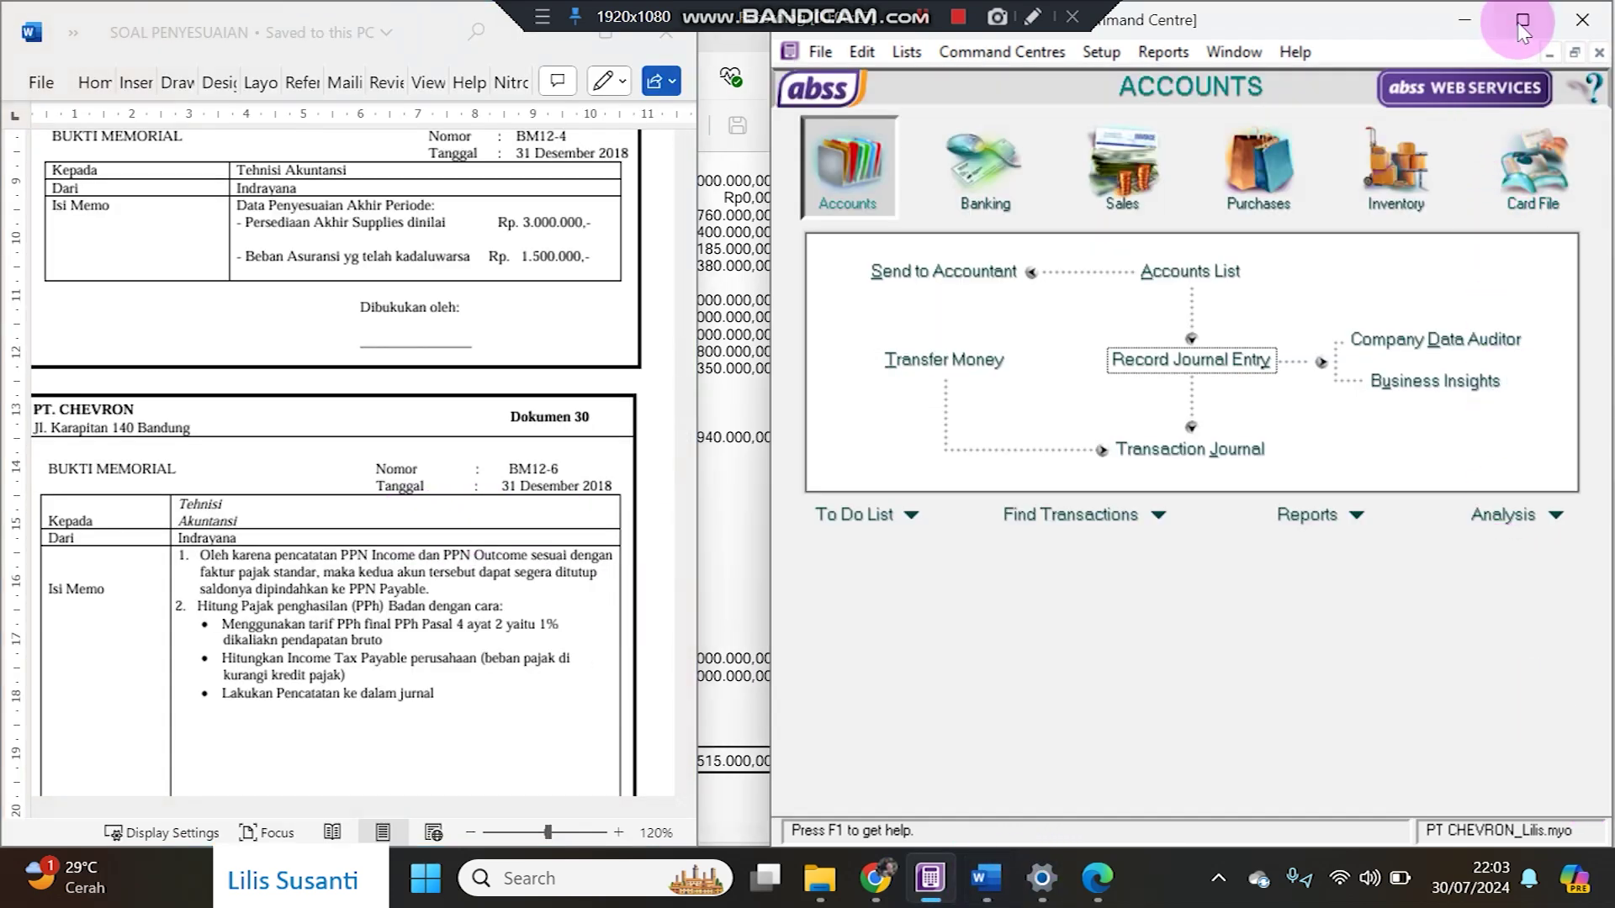
- Maximize ABSS and review the latest entries of all types in the Transaction Journal, dated from 01/07/2000 to 30/07/2024
{"action": "left_click", "coordinate": [1523, 21]}
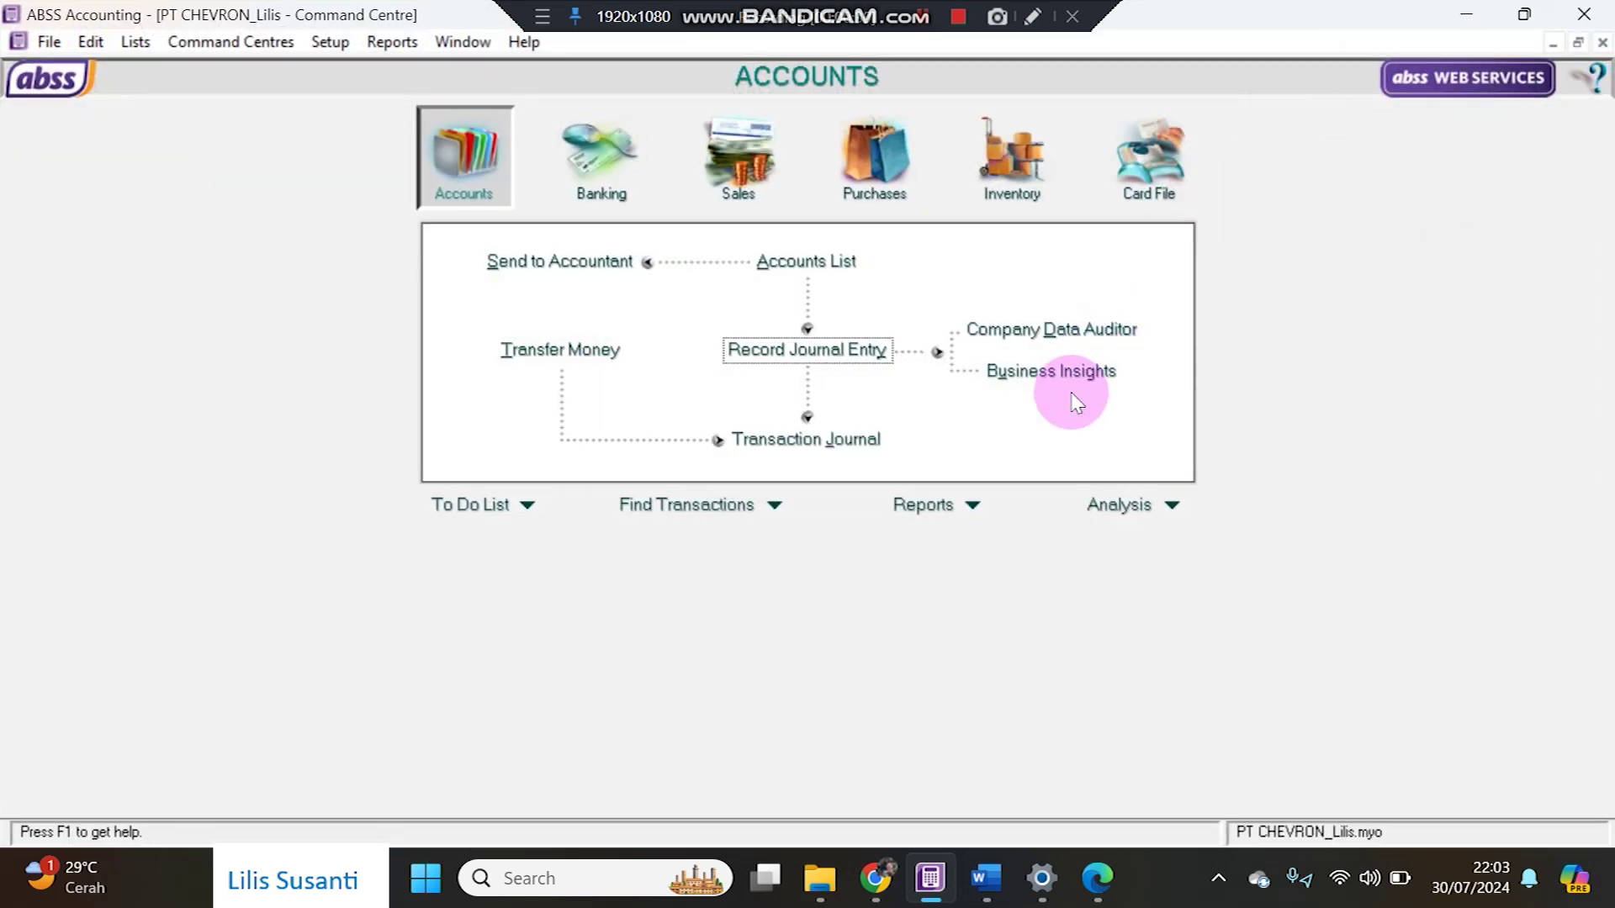
{"action": "left_click", "coordinate": [851, 439]}
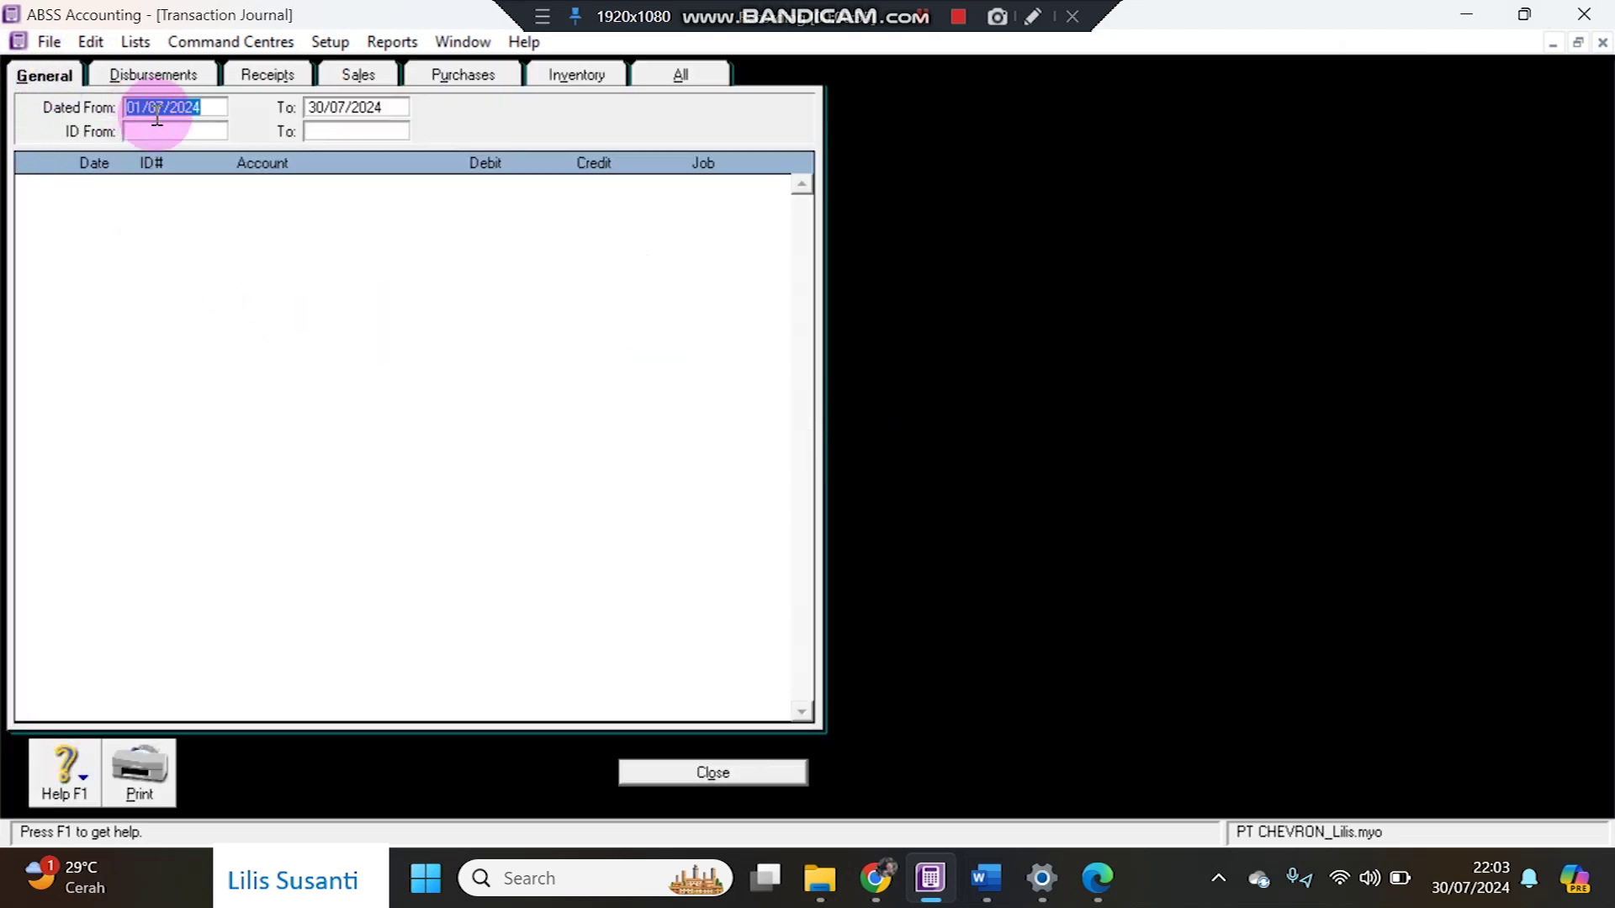
{"action": "left_click", "coordinate": [204, 106]}
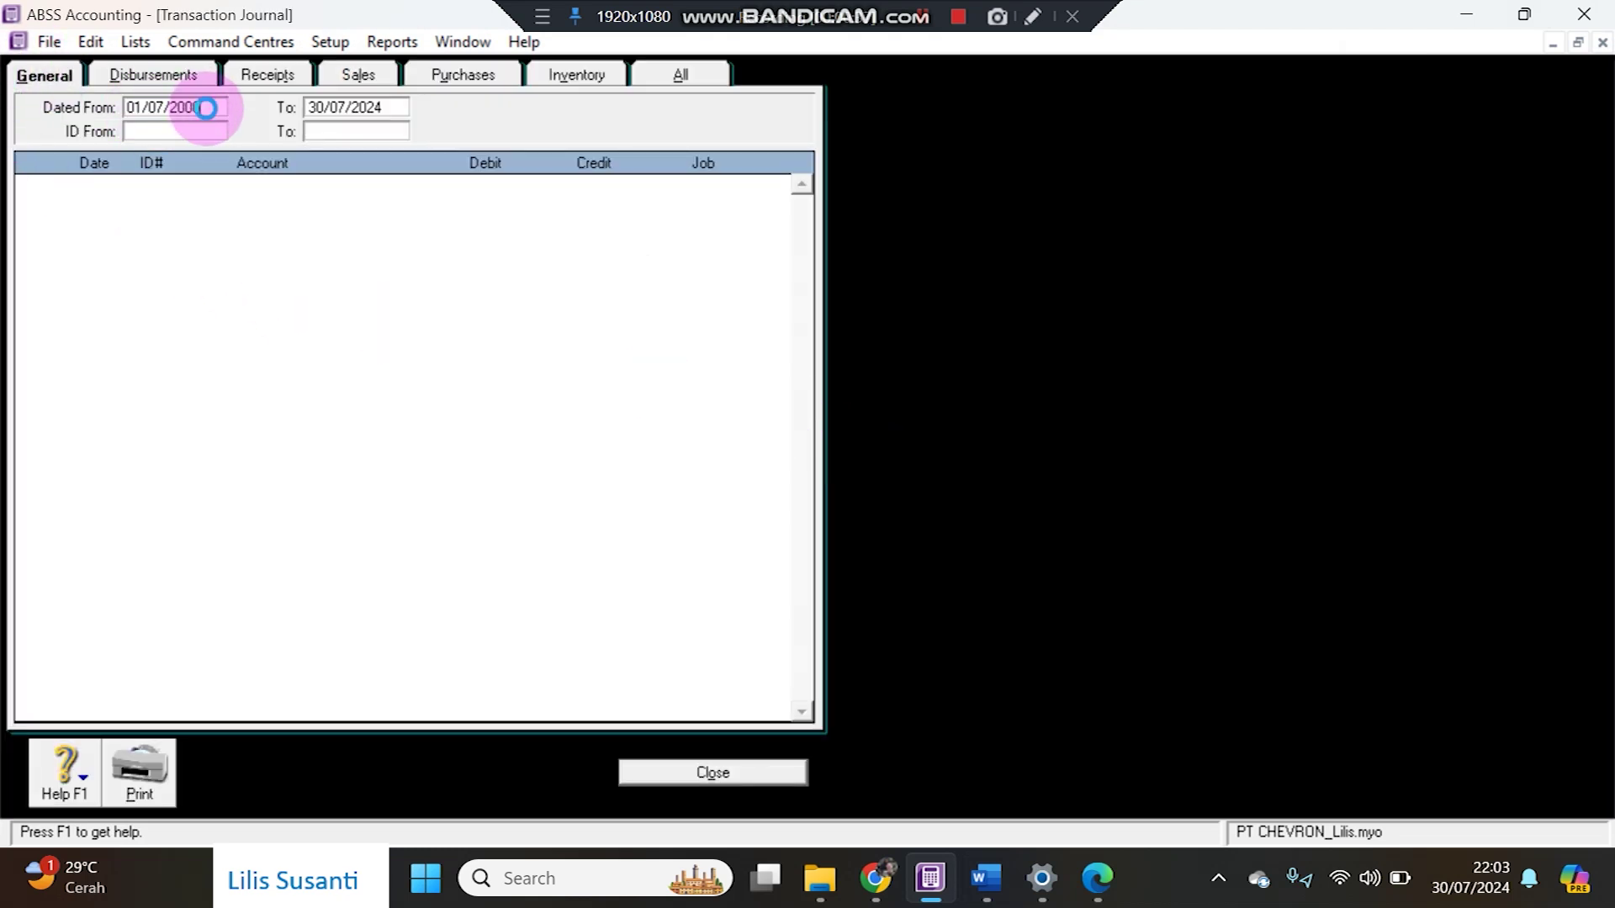
{"action": "key", "text": "Tab"}
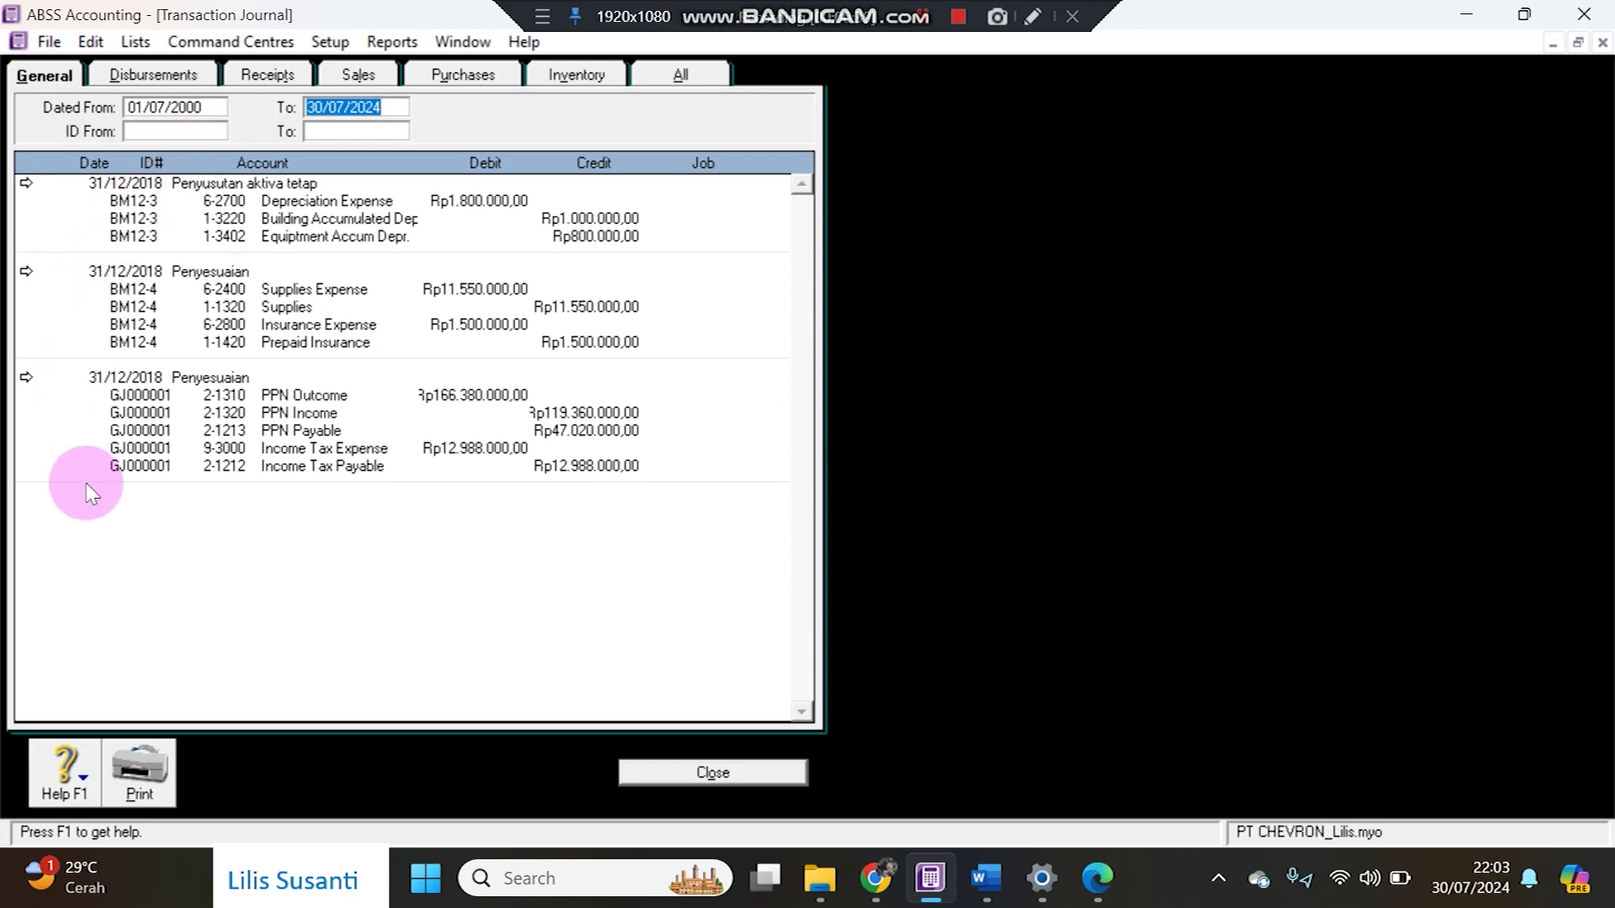
{"action": "left_click", "coordinate": [664, 78]}
{"action": "left_click_drag", "start_coordinate": [796, 206], "coordinate": [801, 725]}
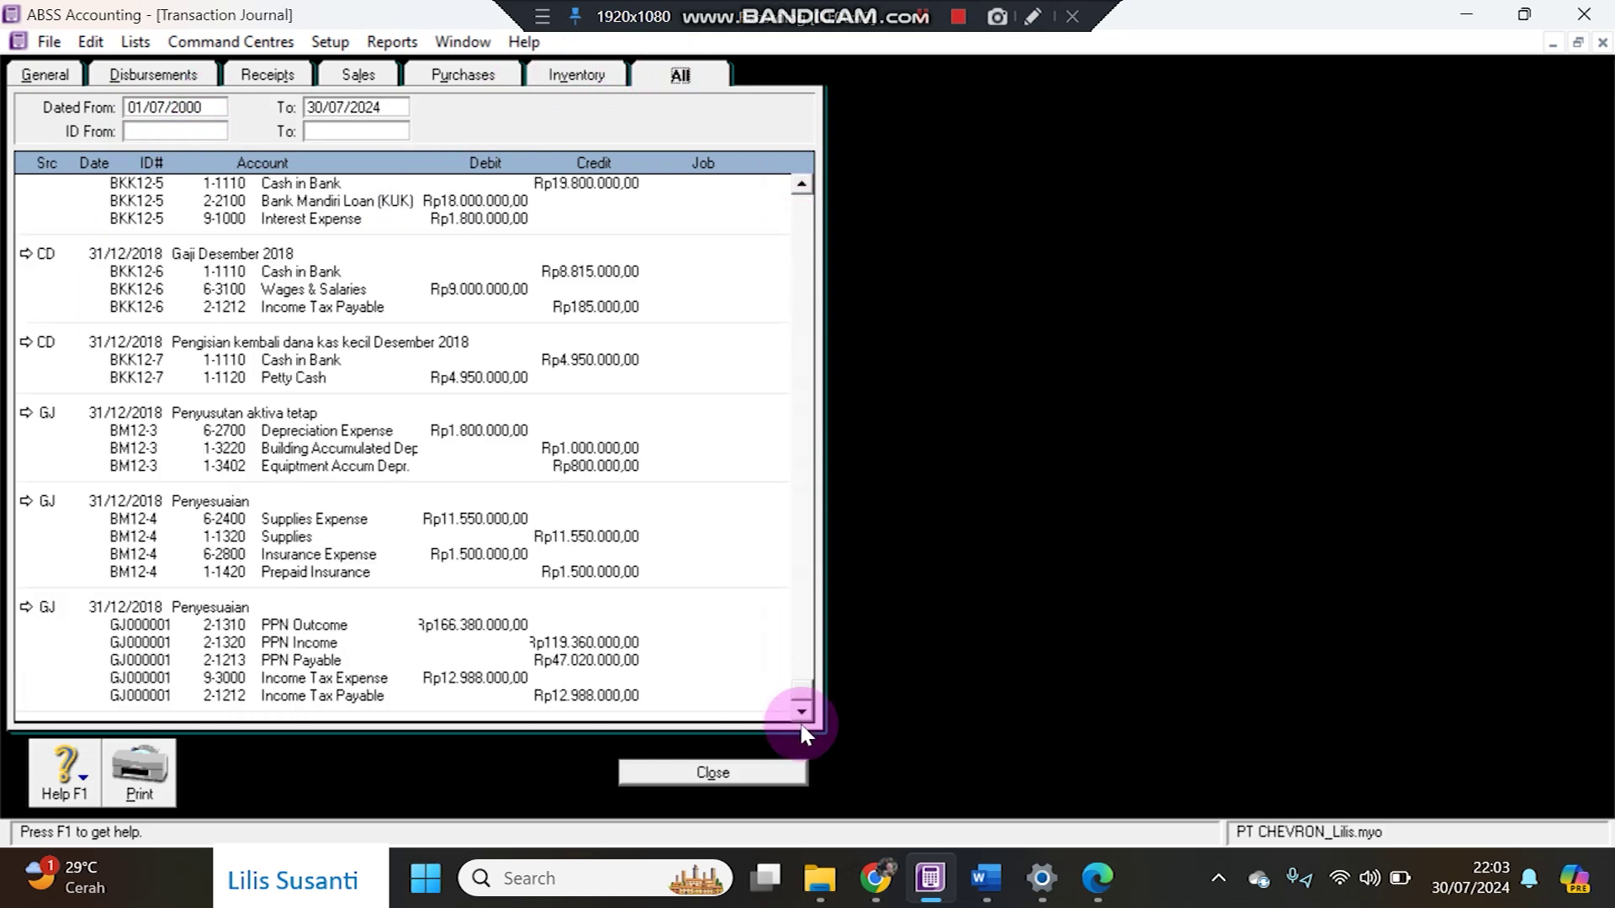
- Leave the Transaction Journal and display the Income Statement [Accrual] report for January to December 2018, through to net profit
{"action": "left_click", "coordinate": [745, 779]}
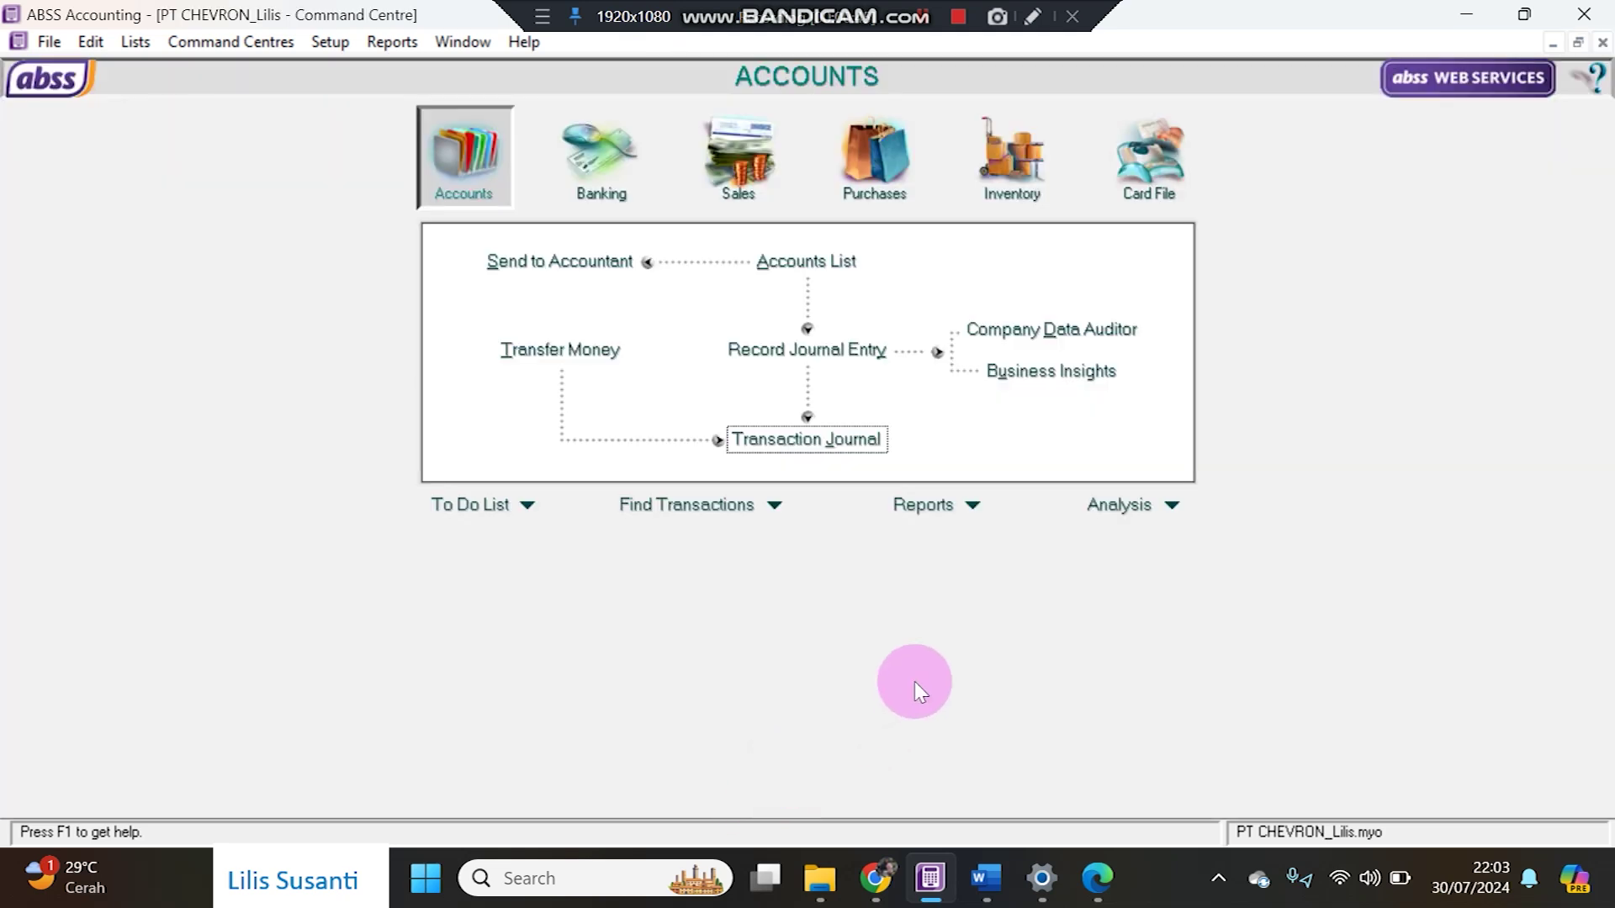
{"action": "left_click", "coordinate": [912, 511]}
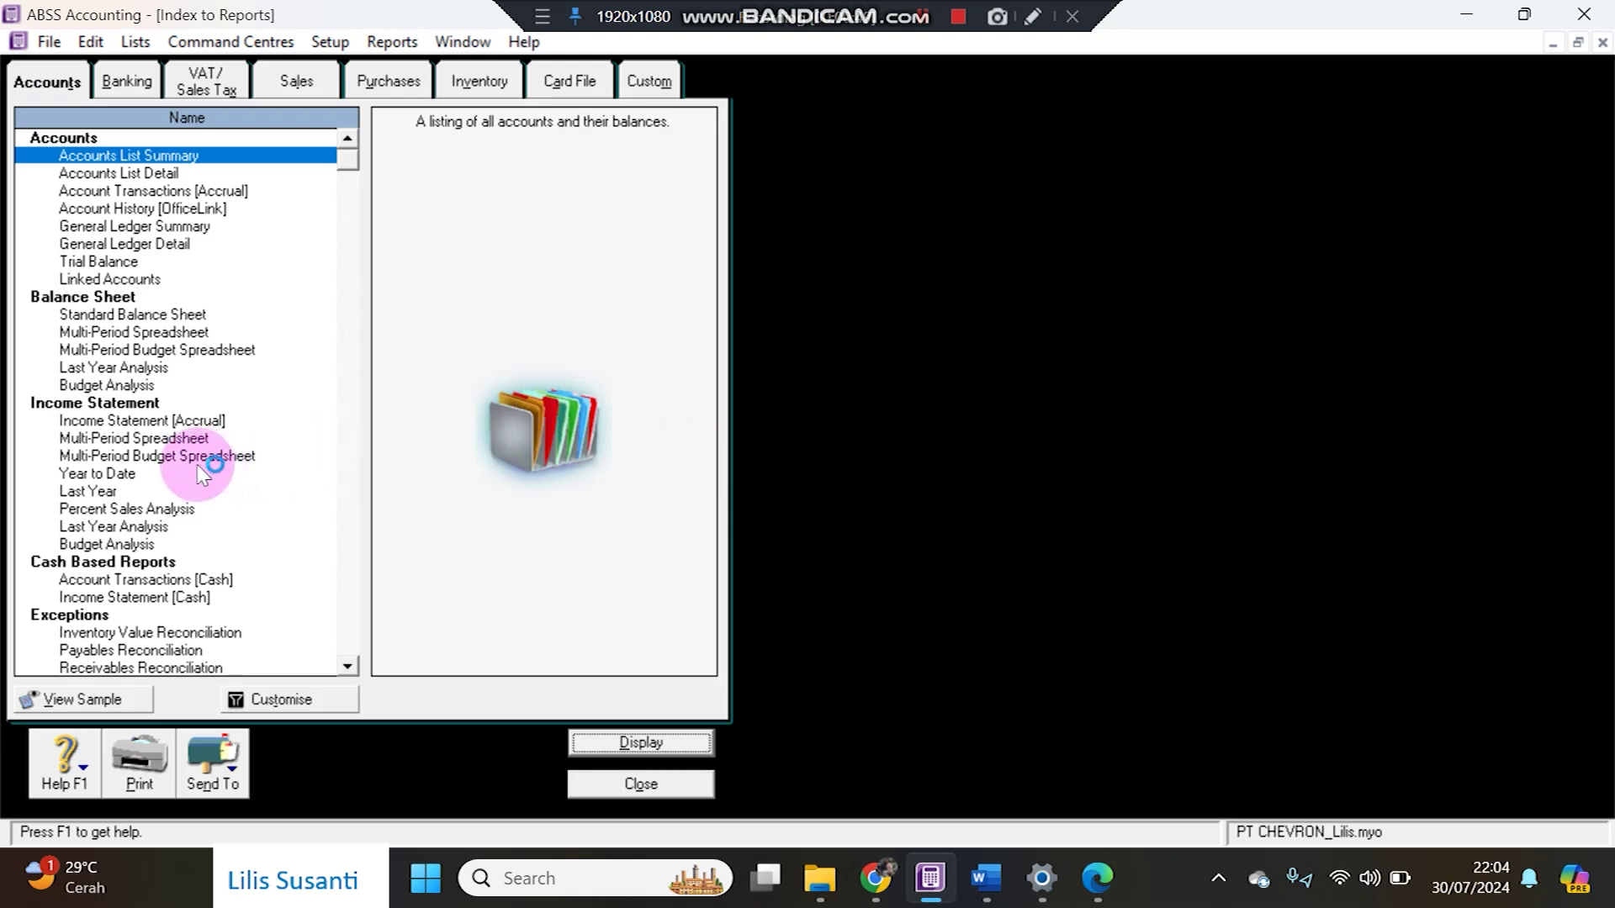
{"action": "left_click", "coordinate": [139, 420]}
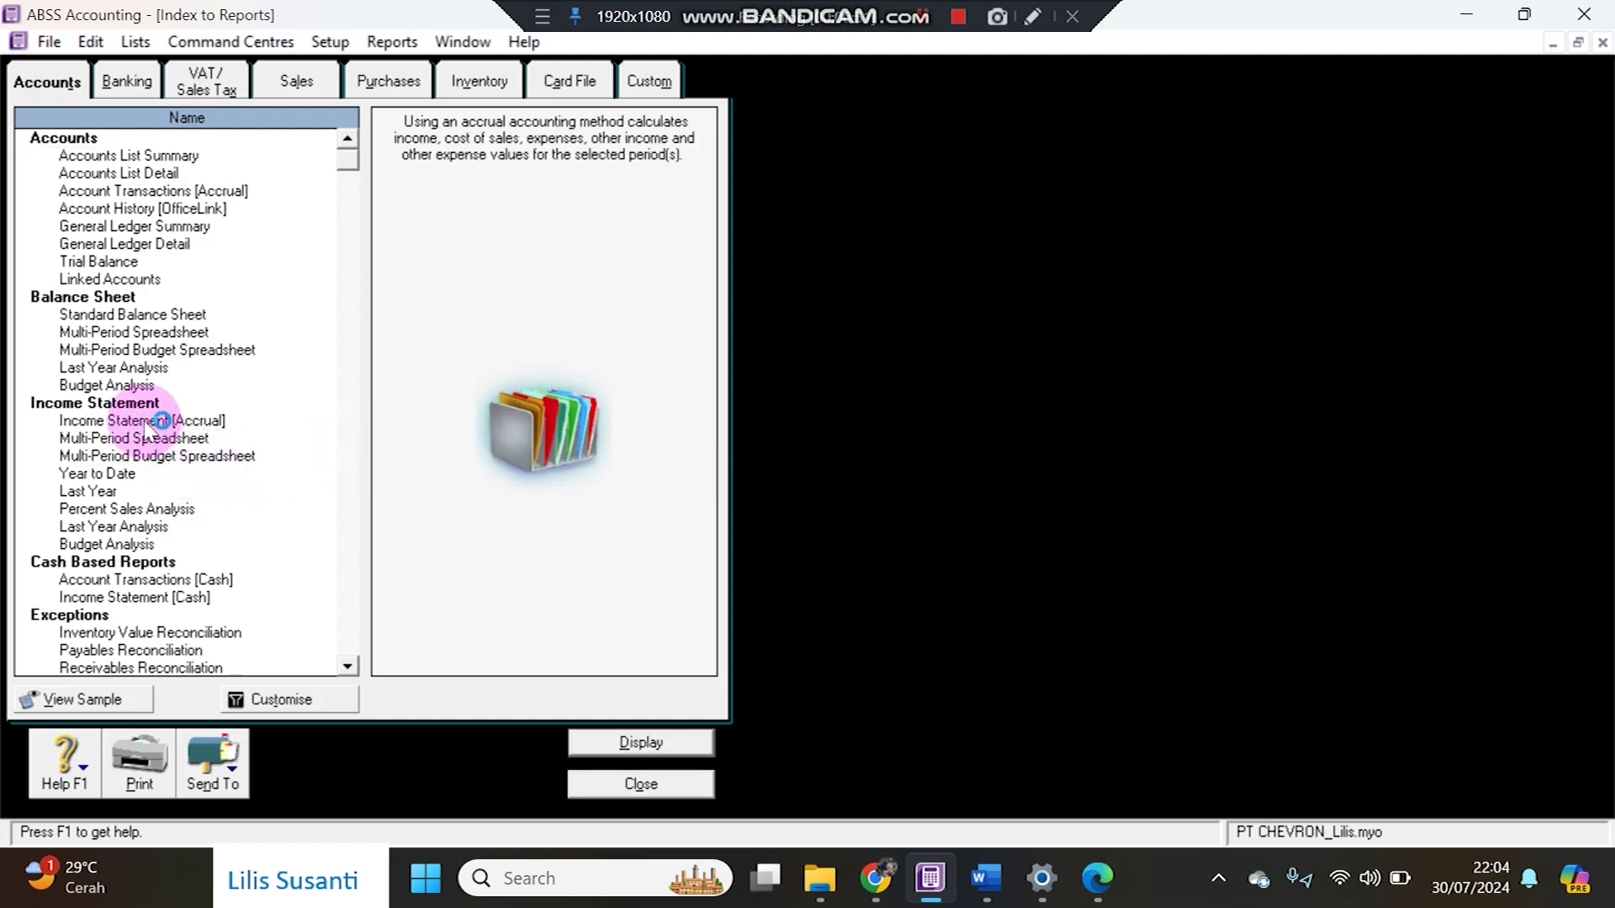
{"action": "double_click", "coordinate": [75, 419]}
{"action": "left_click", "coordinate": [585, 385]}
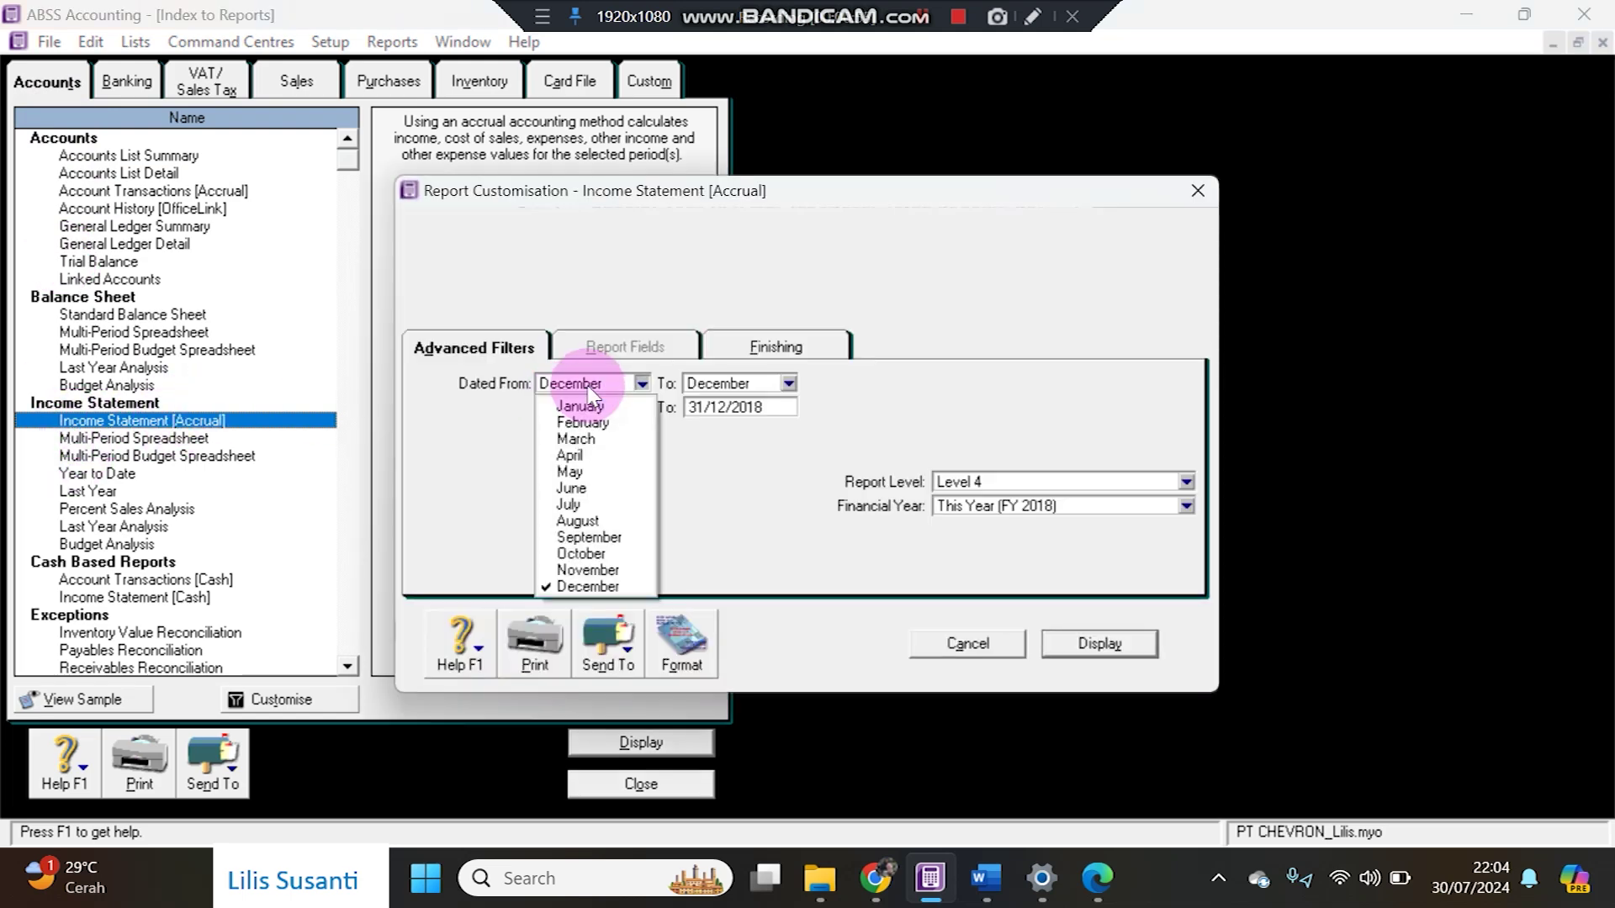
{"action": "left_click", "coordinate": [580, 406]}
{"action": "left_click", "coordinate": [1079, 648]}
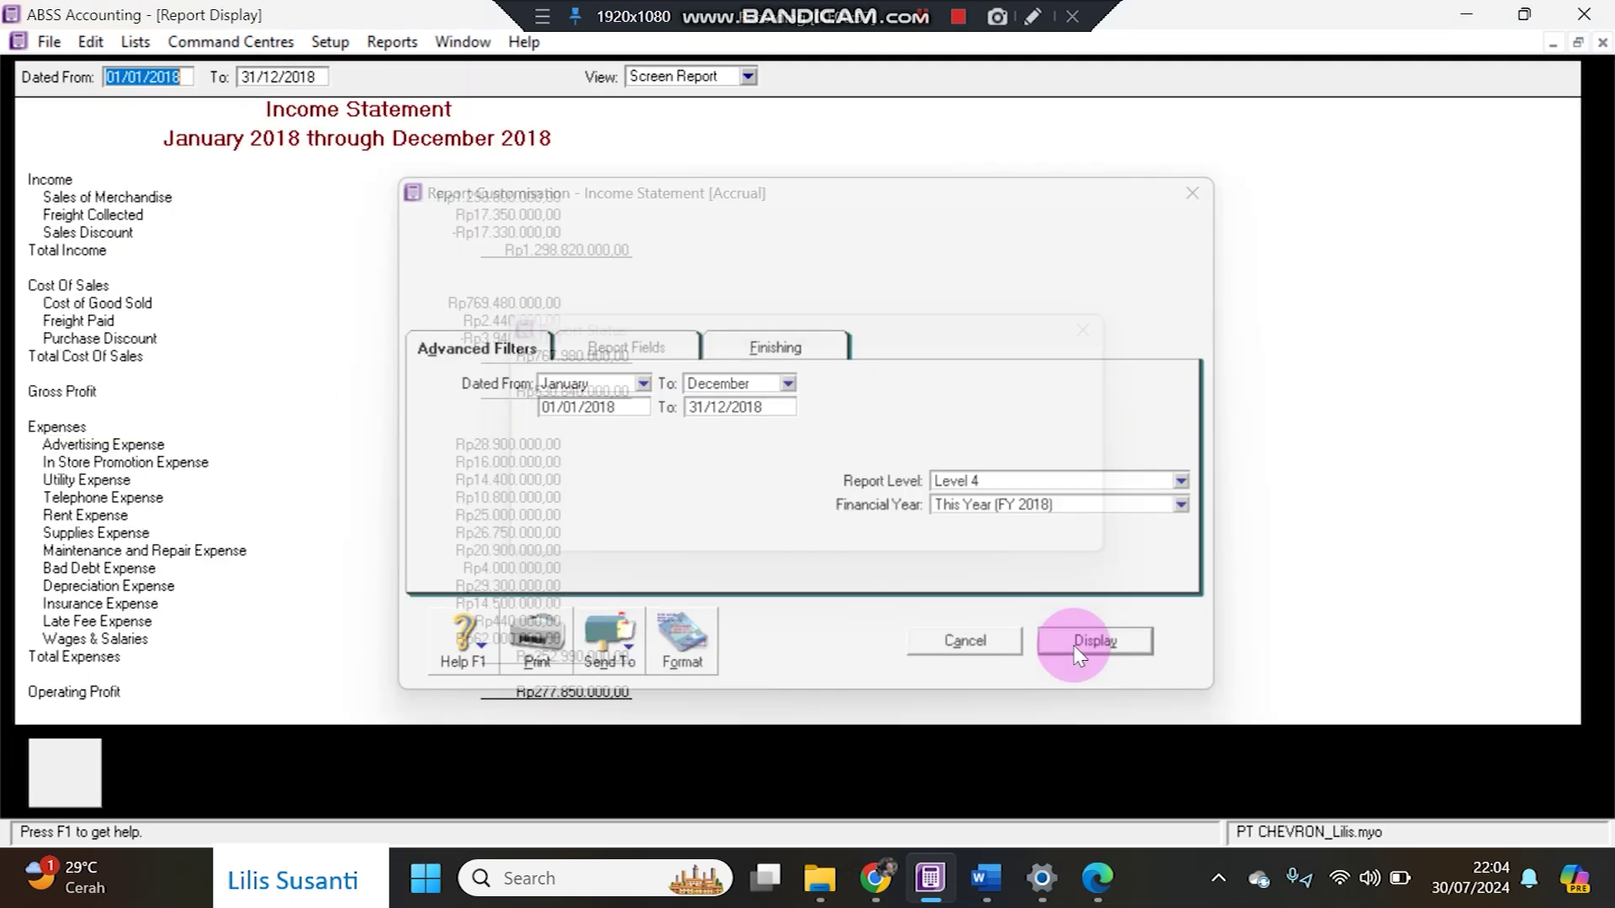
{"action": "scroll", "coordinate": [775, 526], "scroll_direction": "down", "scroll_amount": 5}
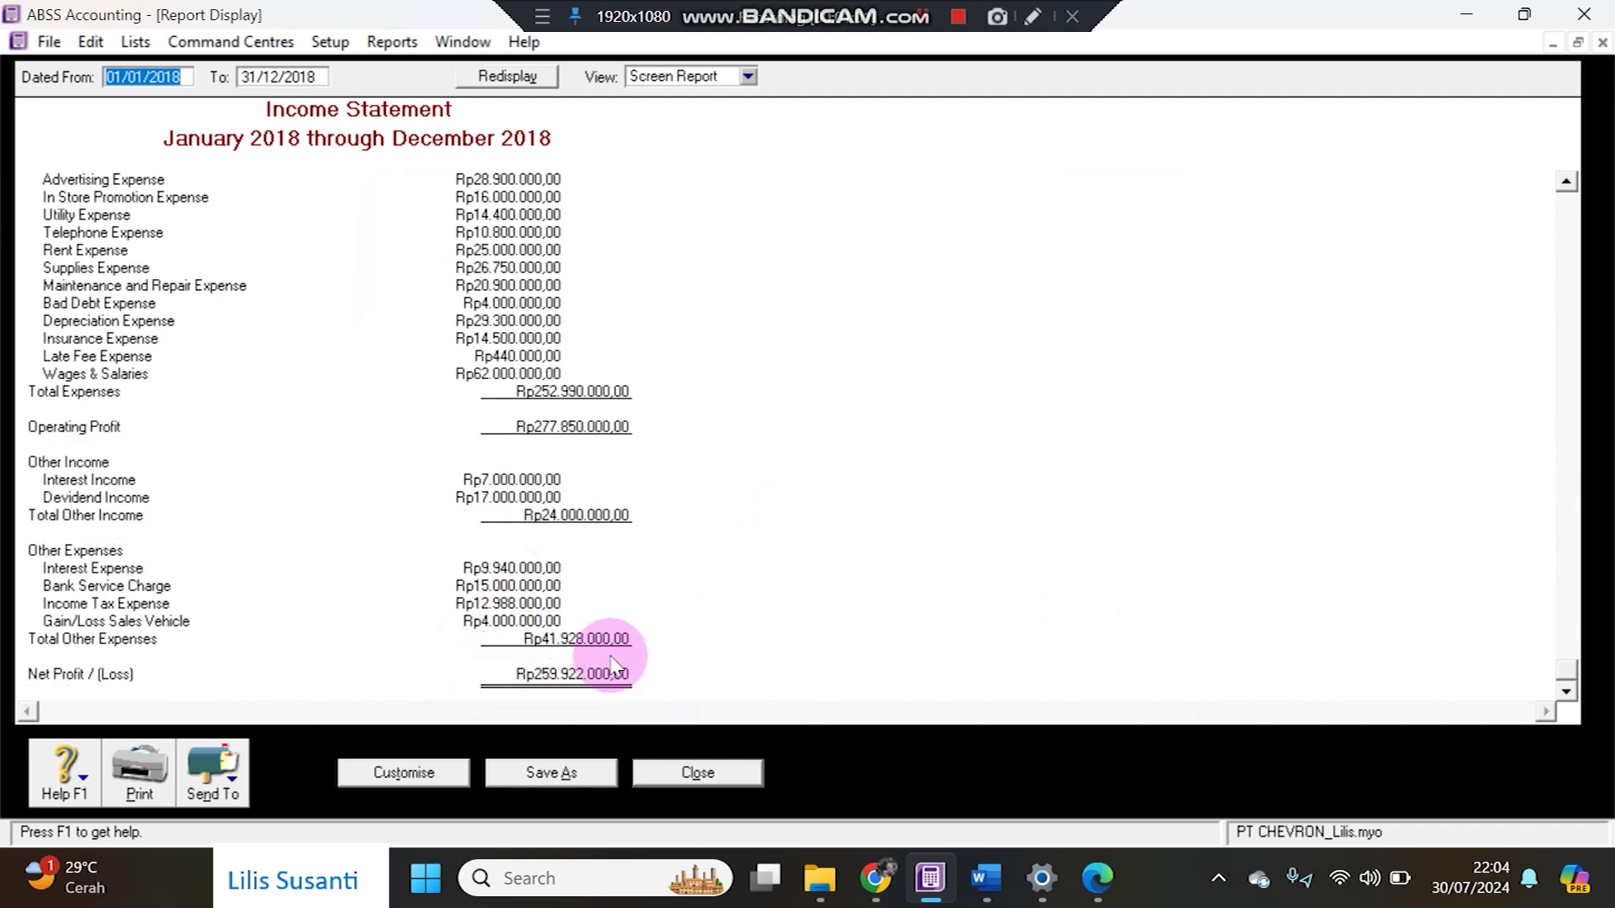
- Export the income statement as a PDF to the PT. CHEVRON folder, appending an underscore and the preparer's first name, then close the report
{"action": "left_click", "coordinate": [234, 778]}
{"action": "left_click", "coordinate": [224, 735]}
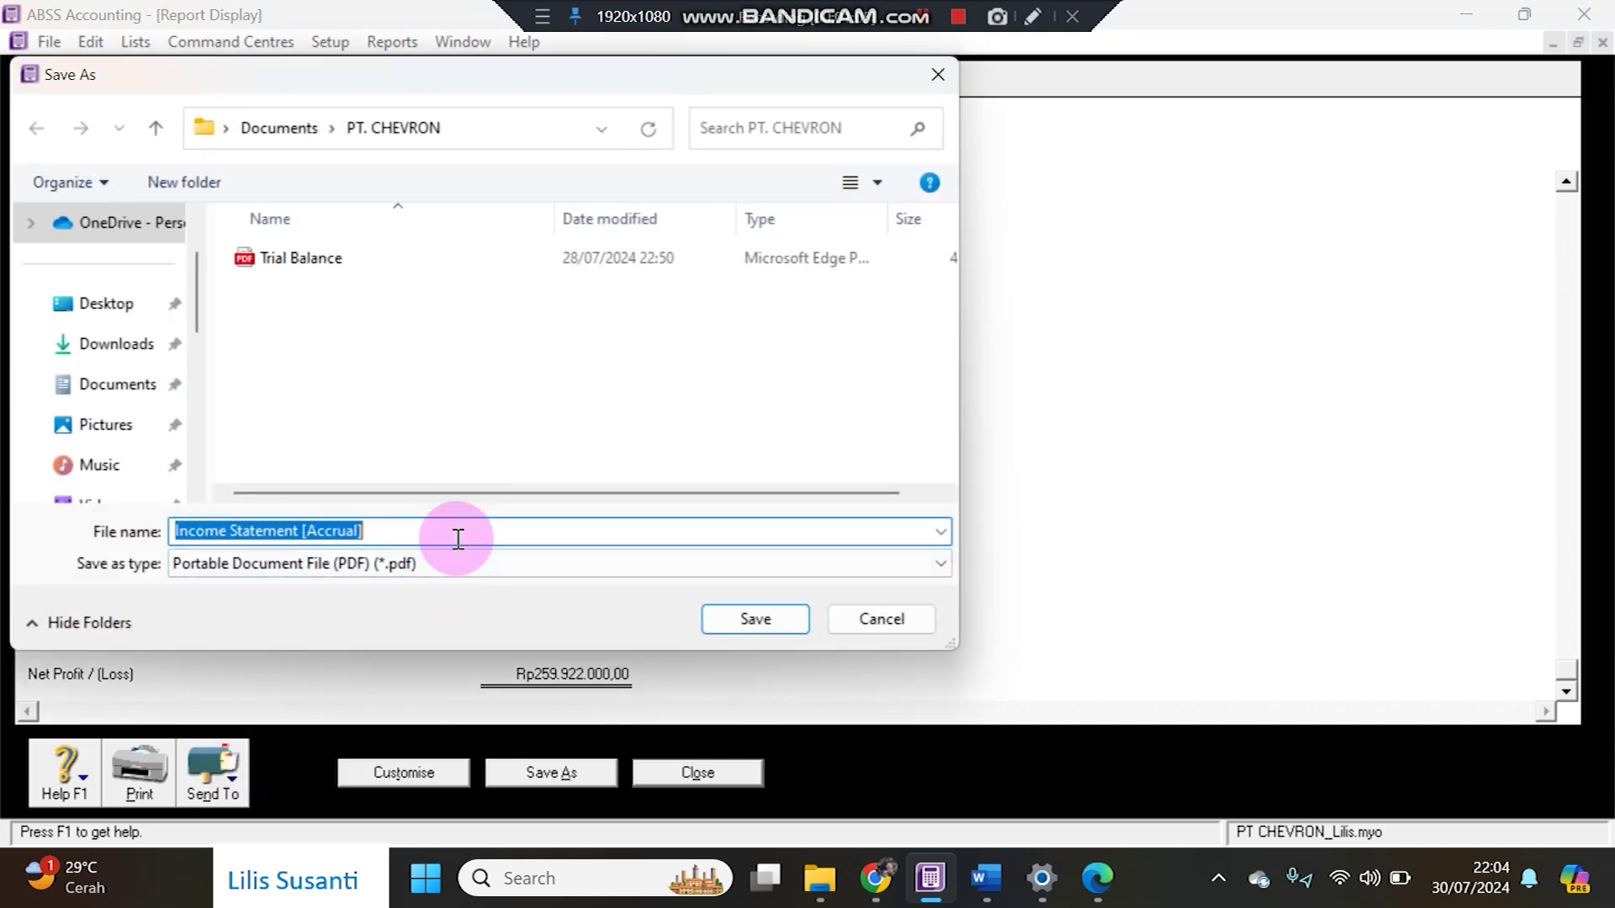
{"action": "left_click", "coordinate": [459, 535]}
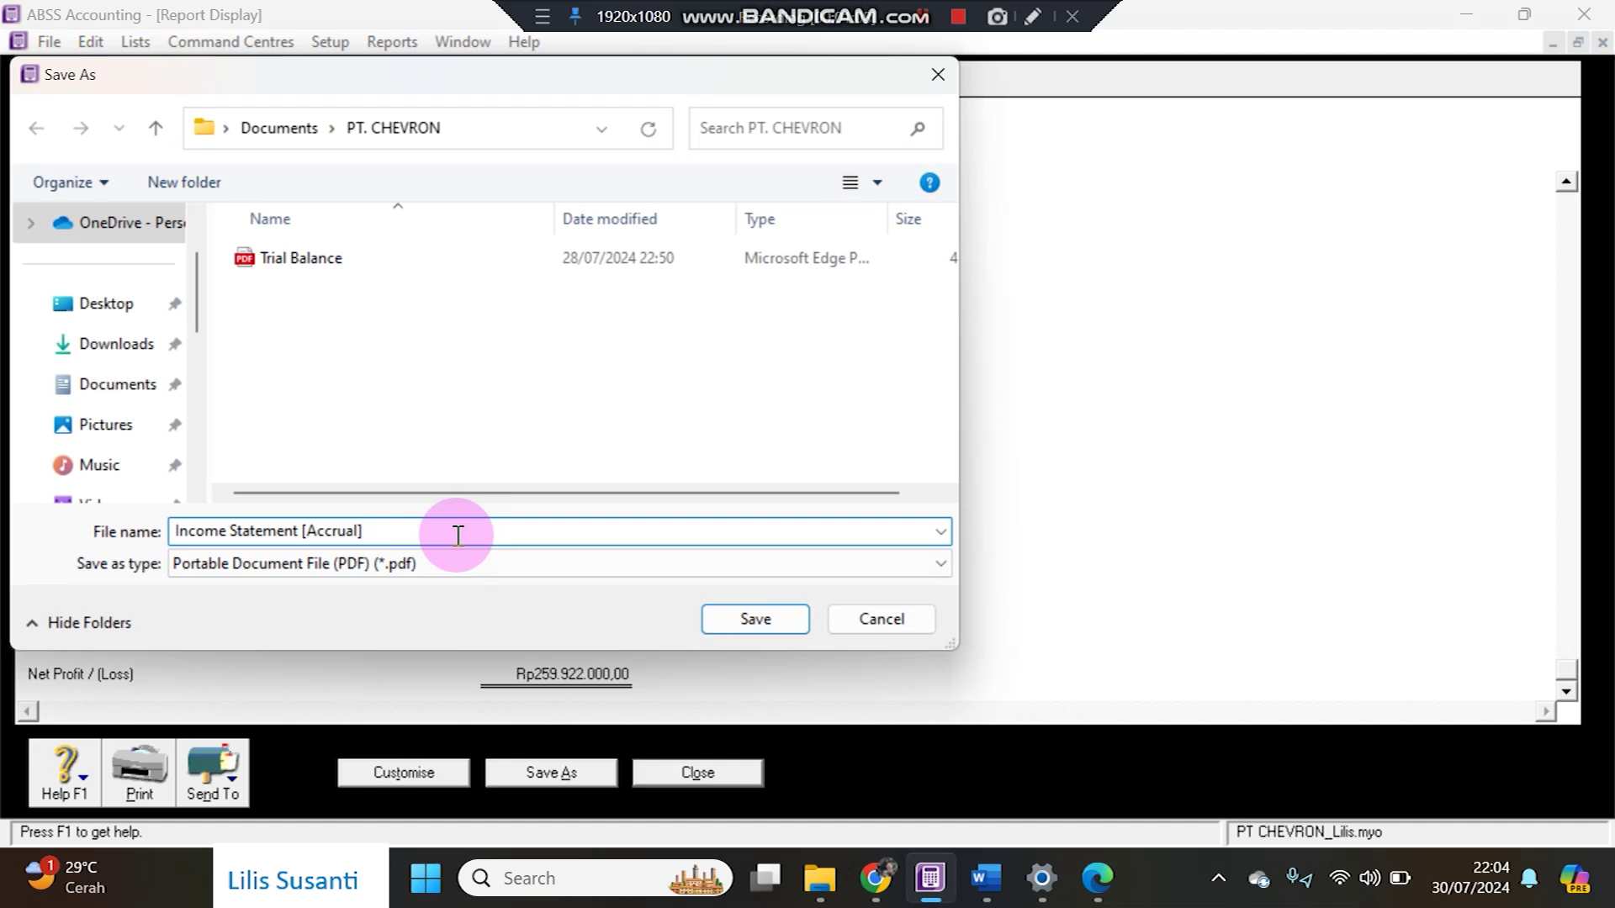
{"action": "type", "text": "_lilis"}
{"action": "key", "text": "Return"}
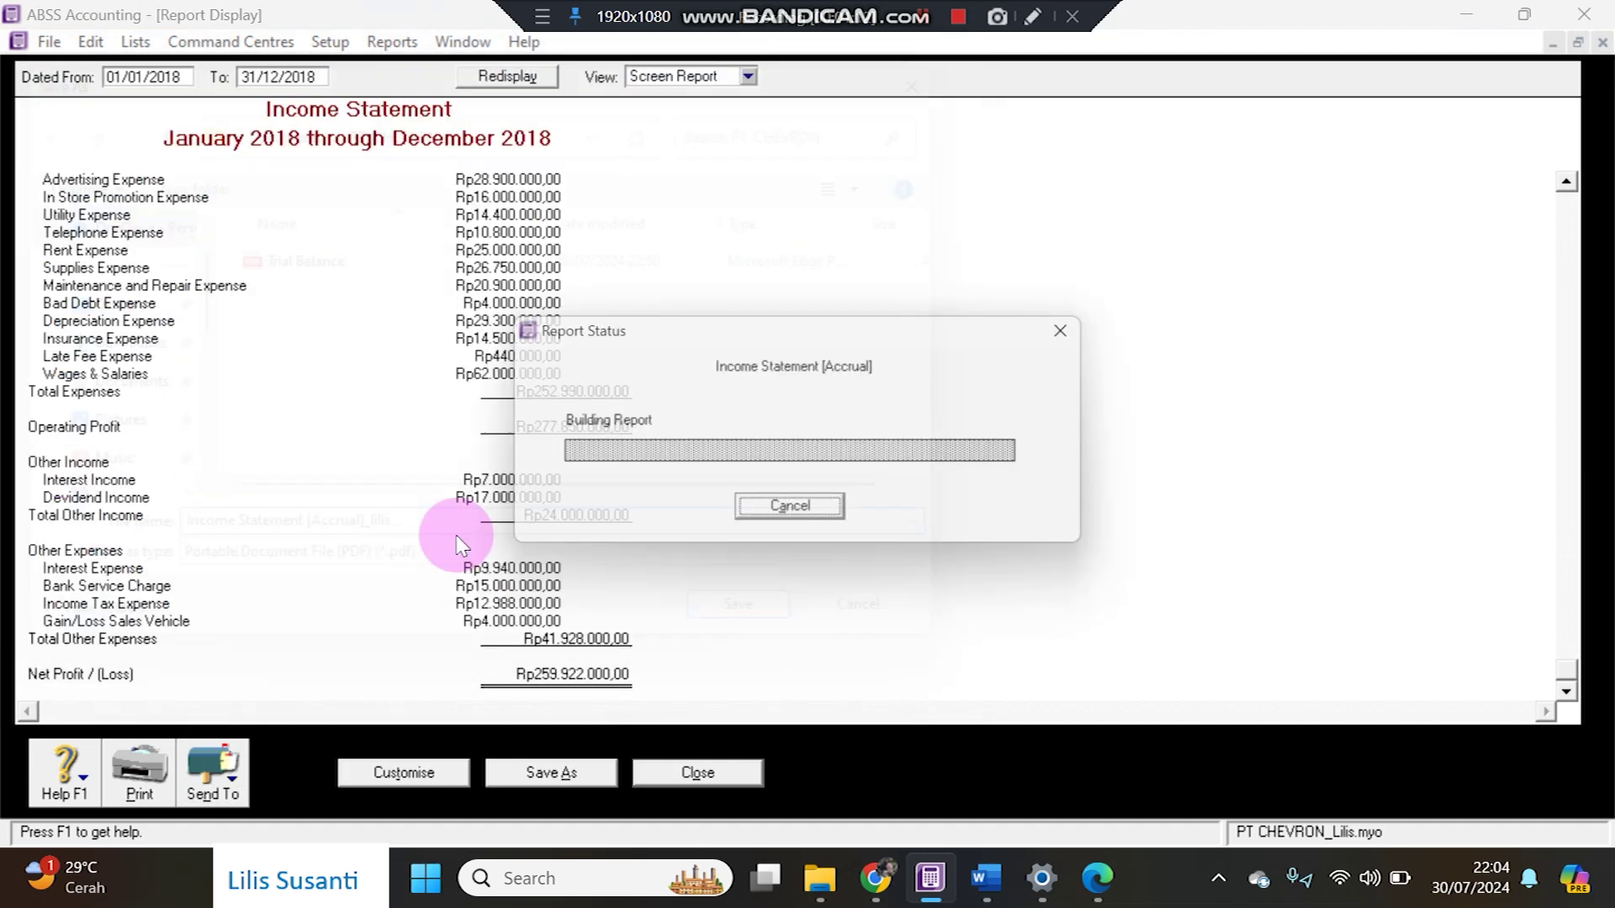
{"action": "key", "text": "Escape"}
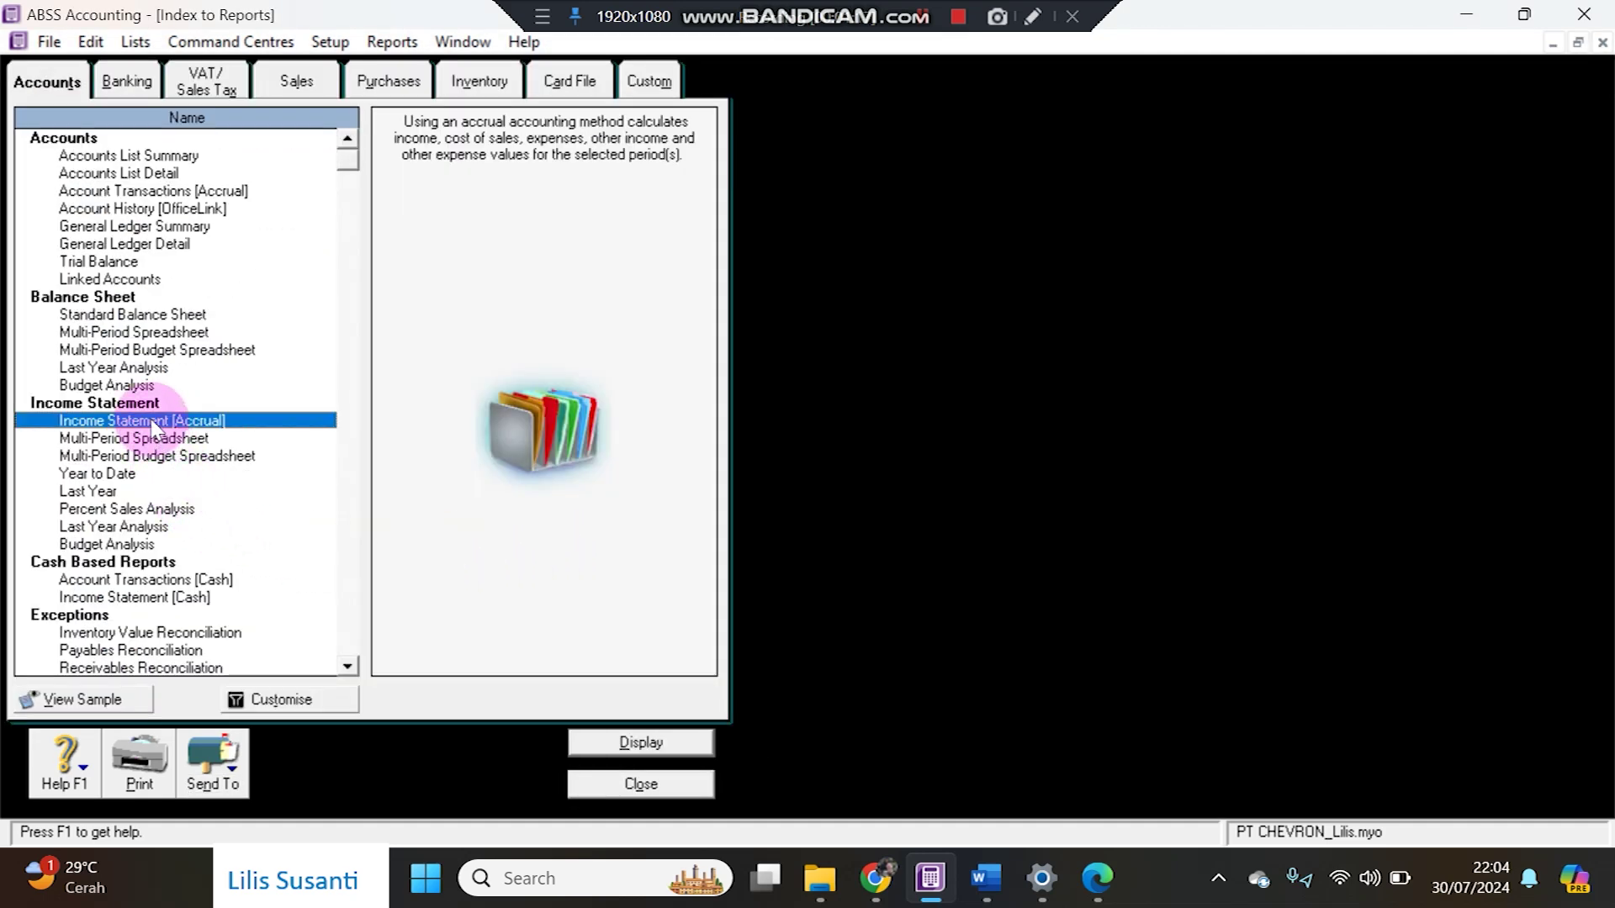
- Display the Standard Balance Sheet report as of 31/12/2018 and review it down to total equity
{"action": "left_click", "coordinate": [116, 318]}
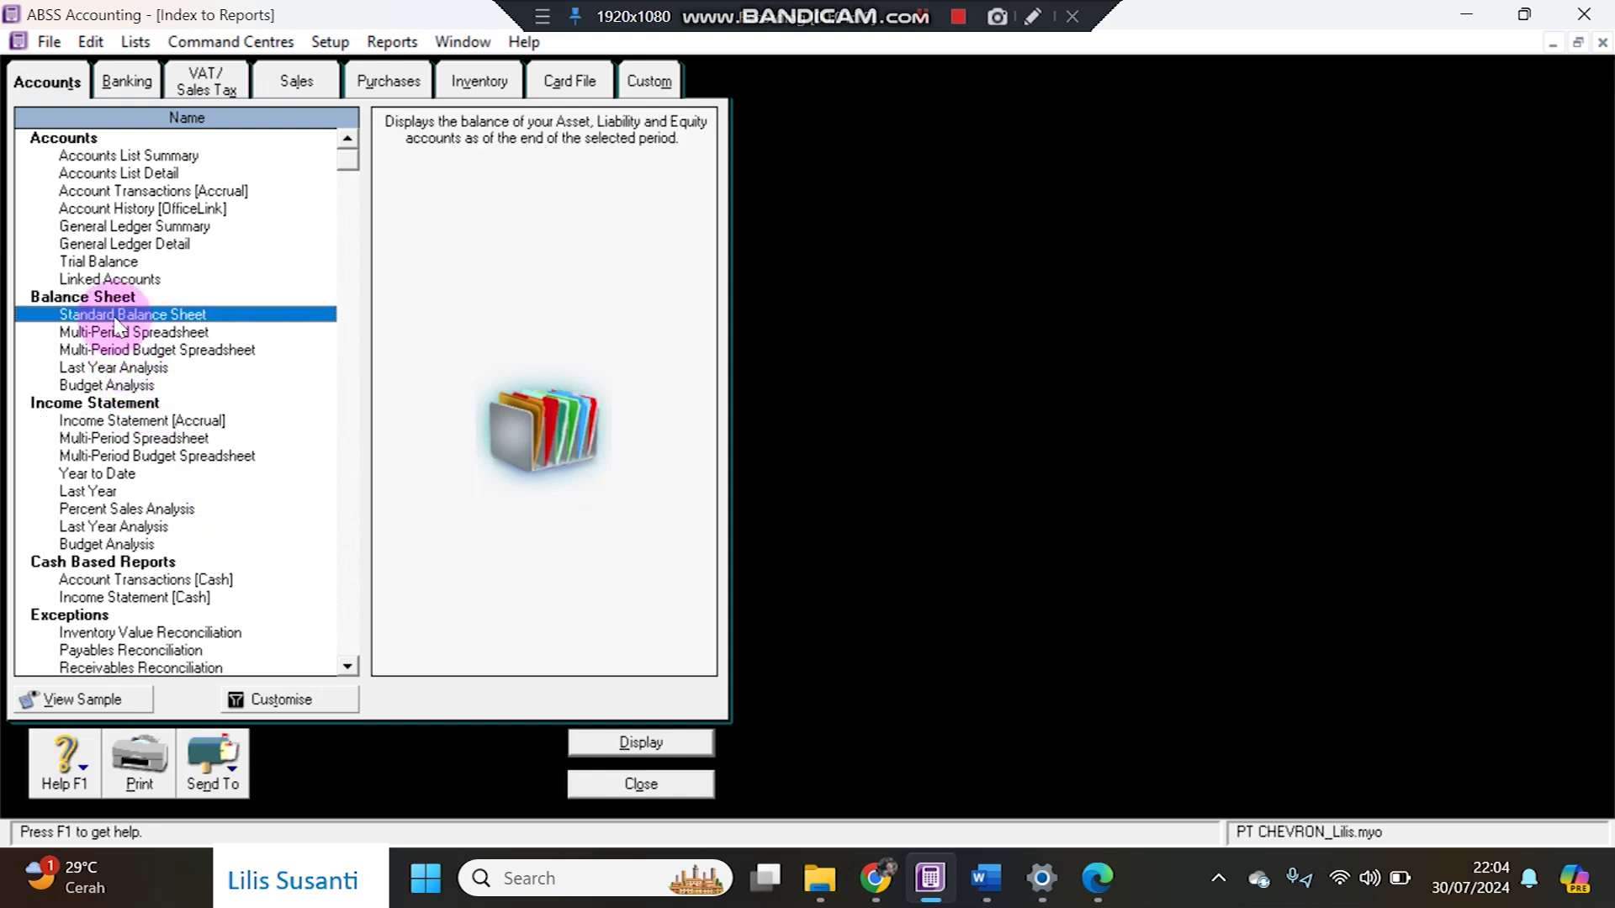
{"action": "double_click", "coordinate": [116, 318]}
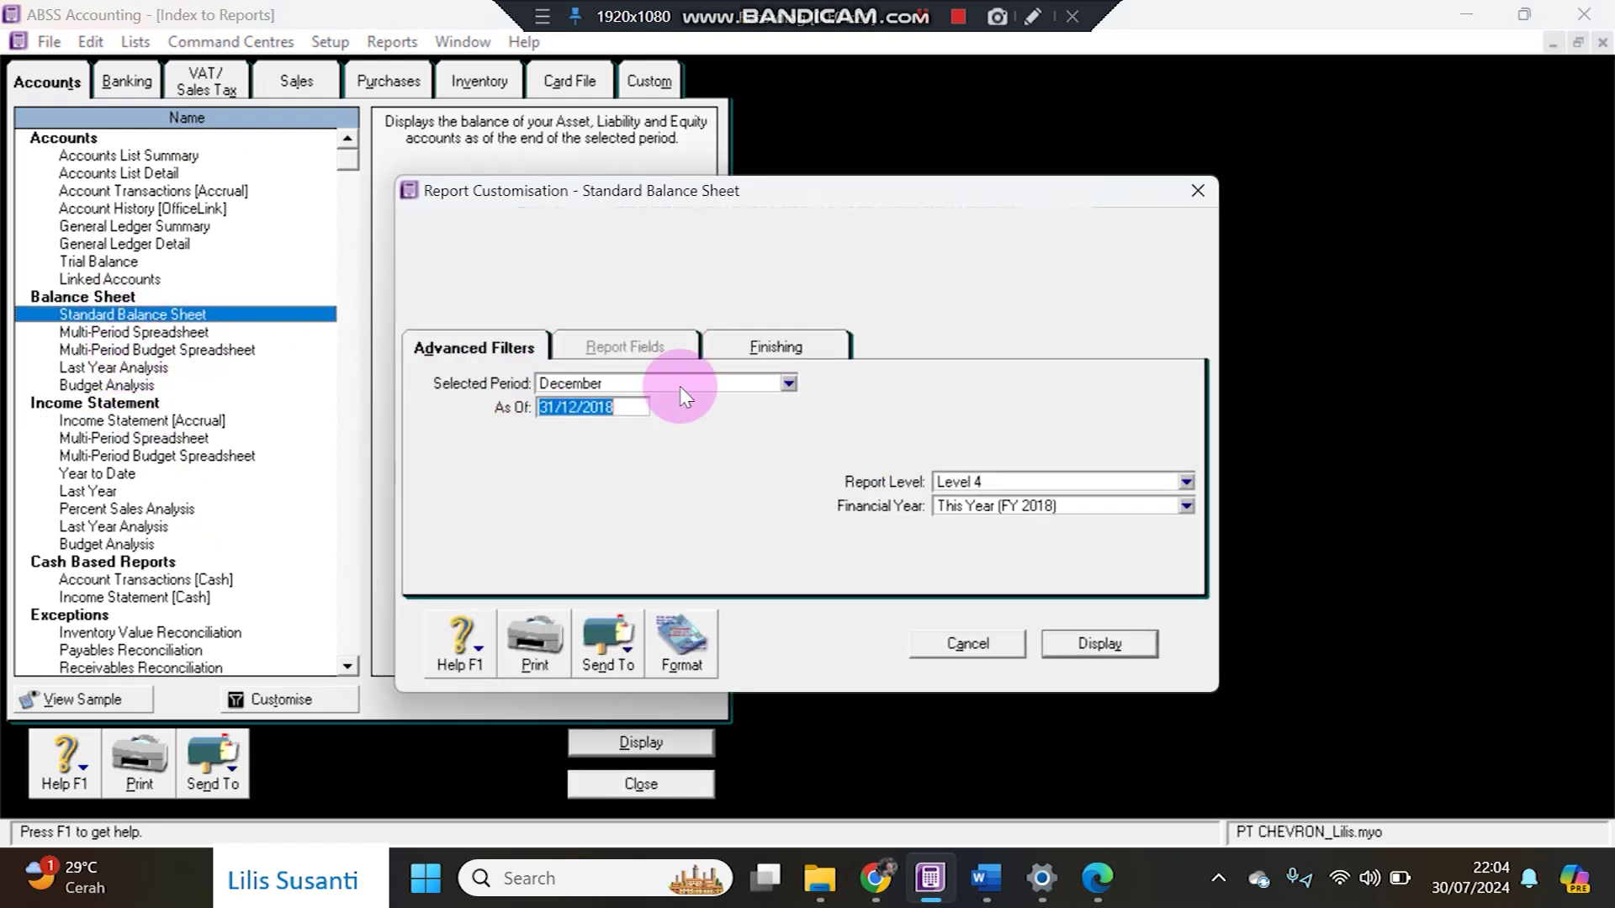
{"action": "left_click", "coordinate": [1100, 641]}
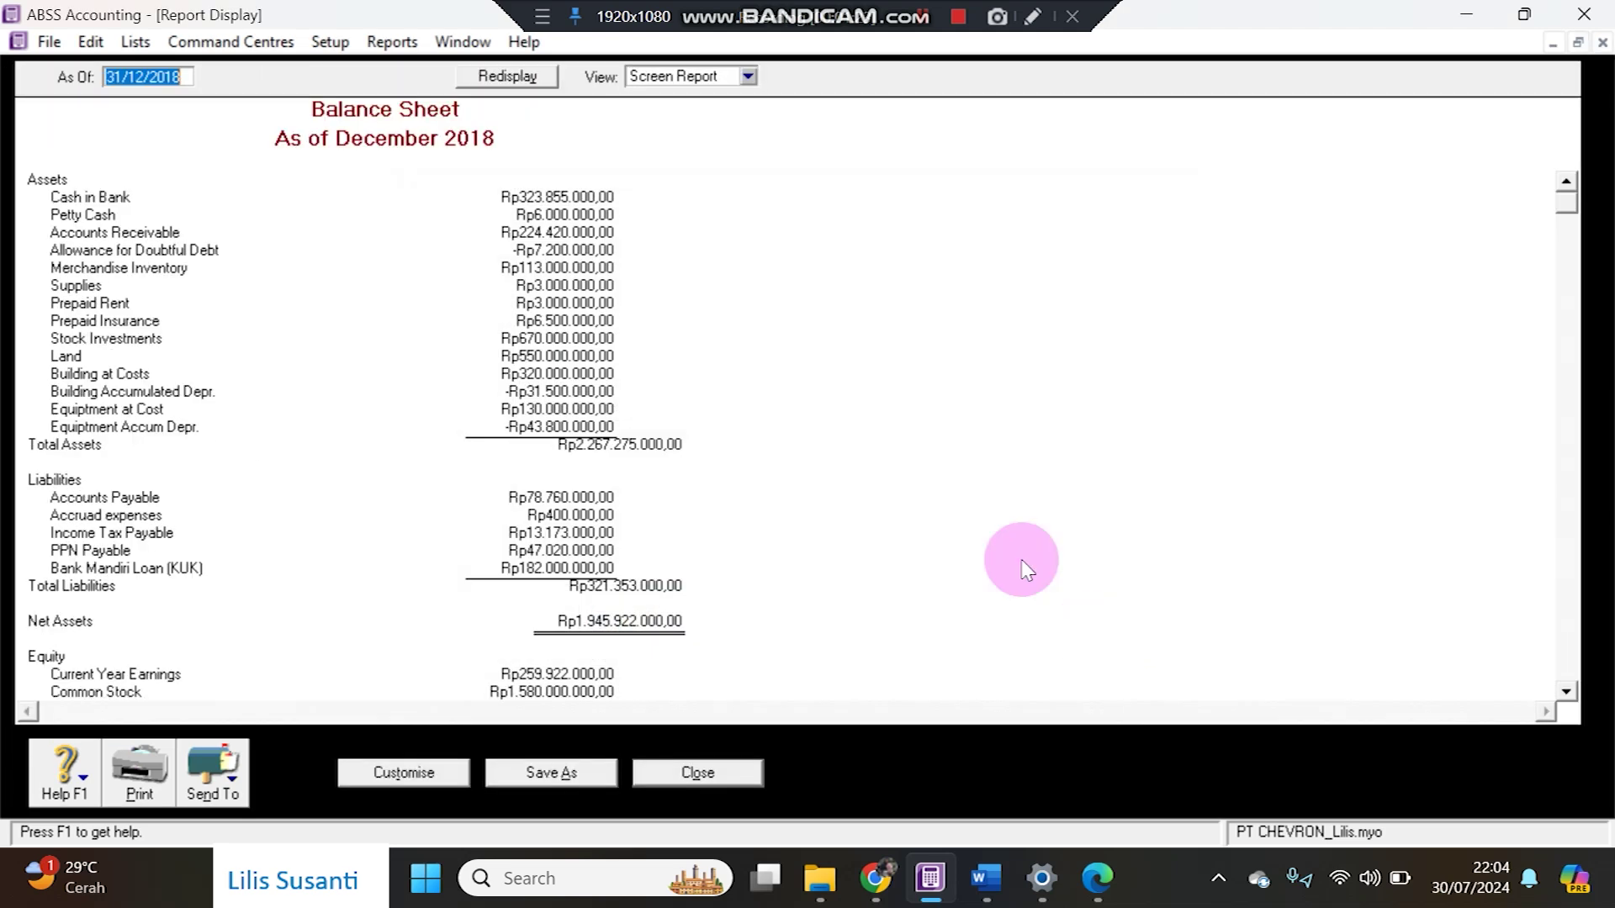
{"action": "scroll", "coordinate": [374, 446], "scroll_direction": "down", "scroll_amount": 1}
{"action": "scroll", "coordinate": [370, 450], "scroll_direction": "up", "scroll_amount": 1}
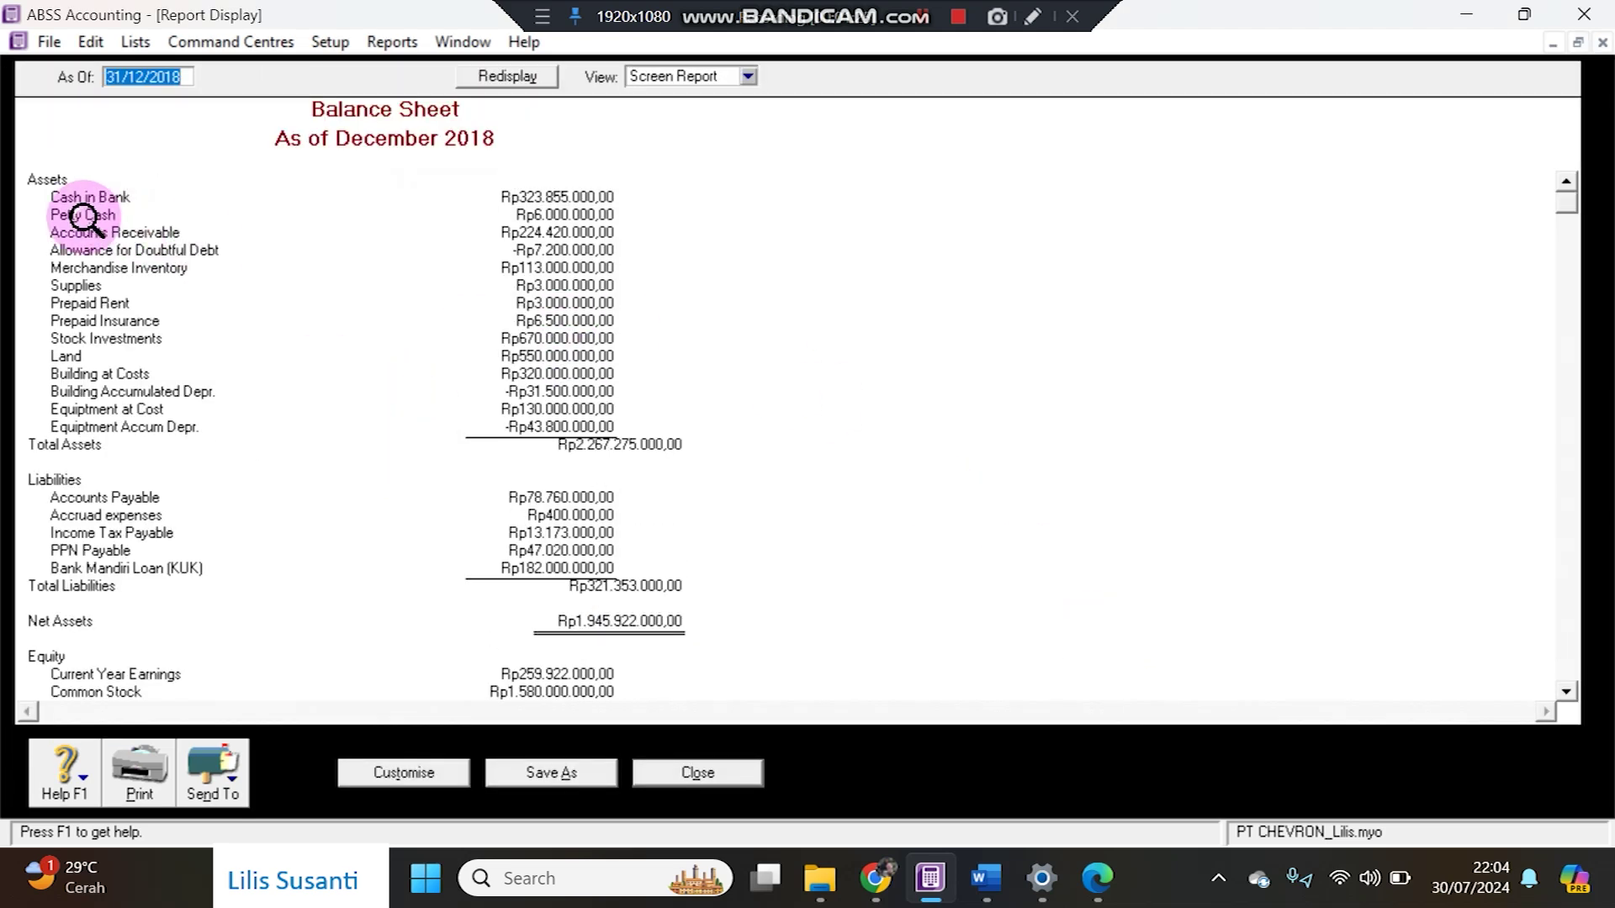
{"action": "scroll", "coordinate": [80, 660], "scroll_direction": "down", "scroll_amount": 1}
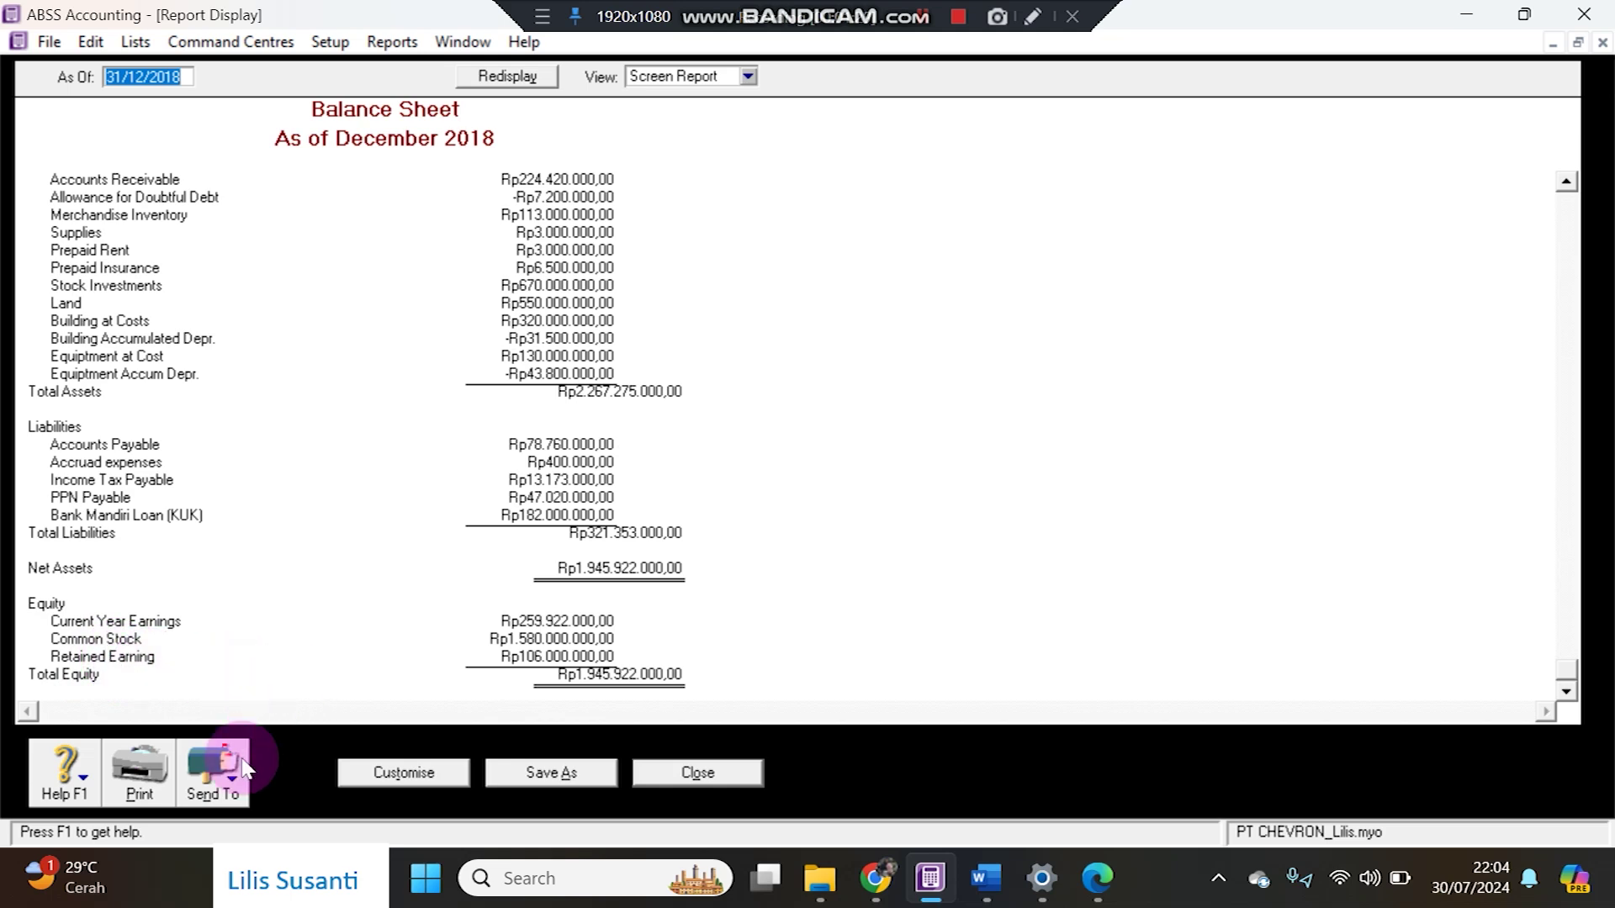
- Export the balance sheet as a PDF named Standard Balance Sheet in the PT. CHEVRON folder and return to the report index
{"action": "left_click", "coordinate": [212, 770]}
{"action": "left_click", "coordinate": [248, 719]}
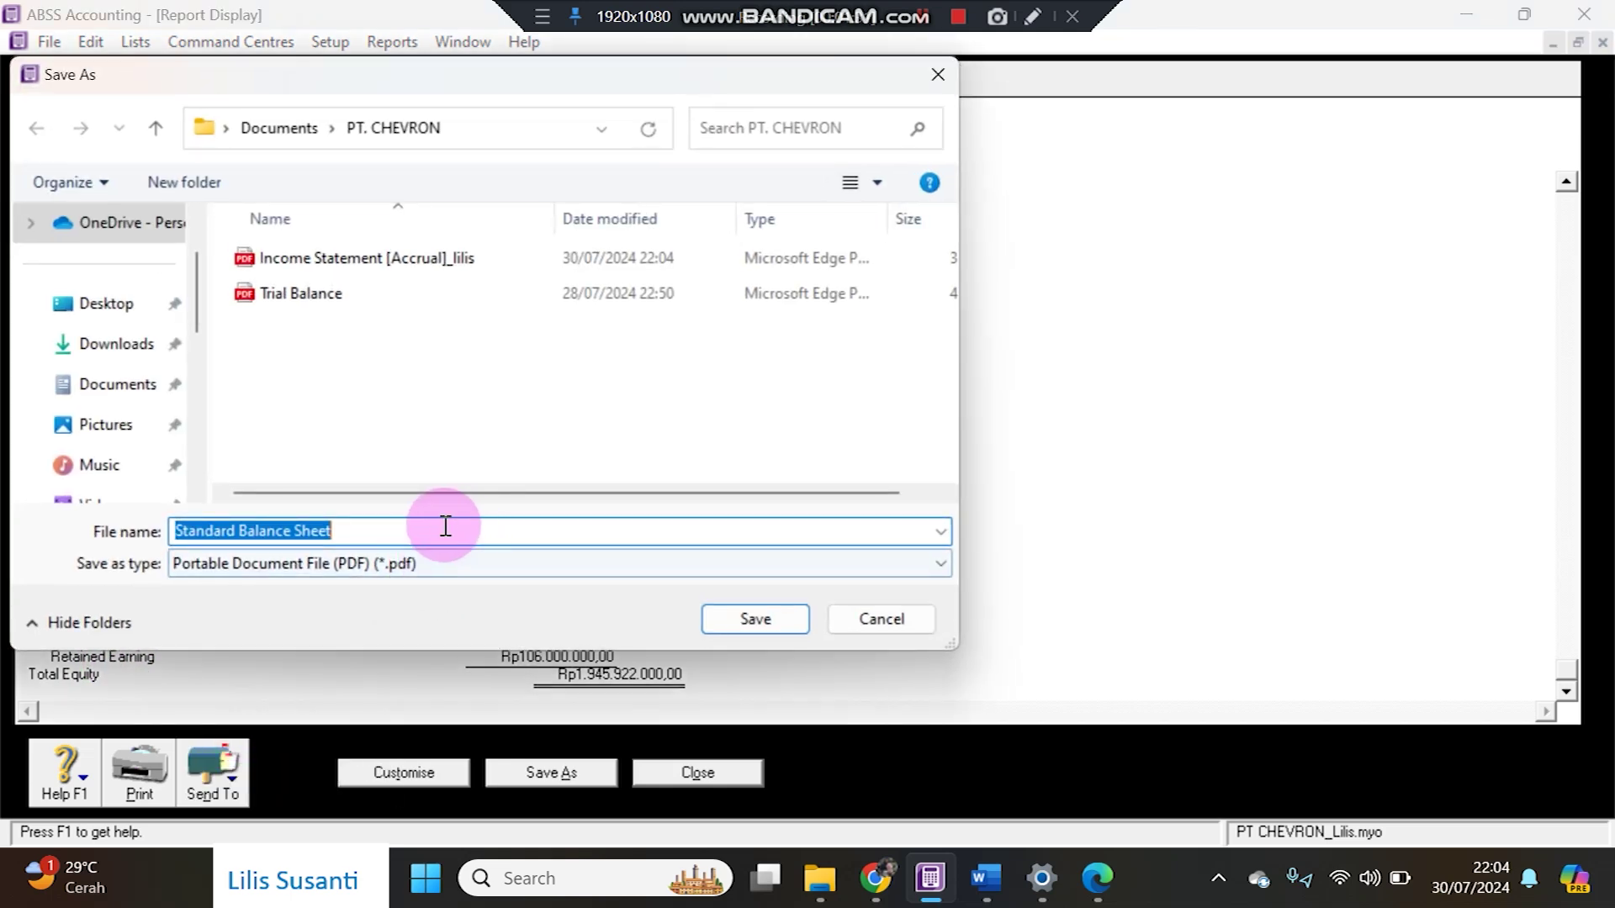
{"action": "left_click", "coordinate": [433, 536]}
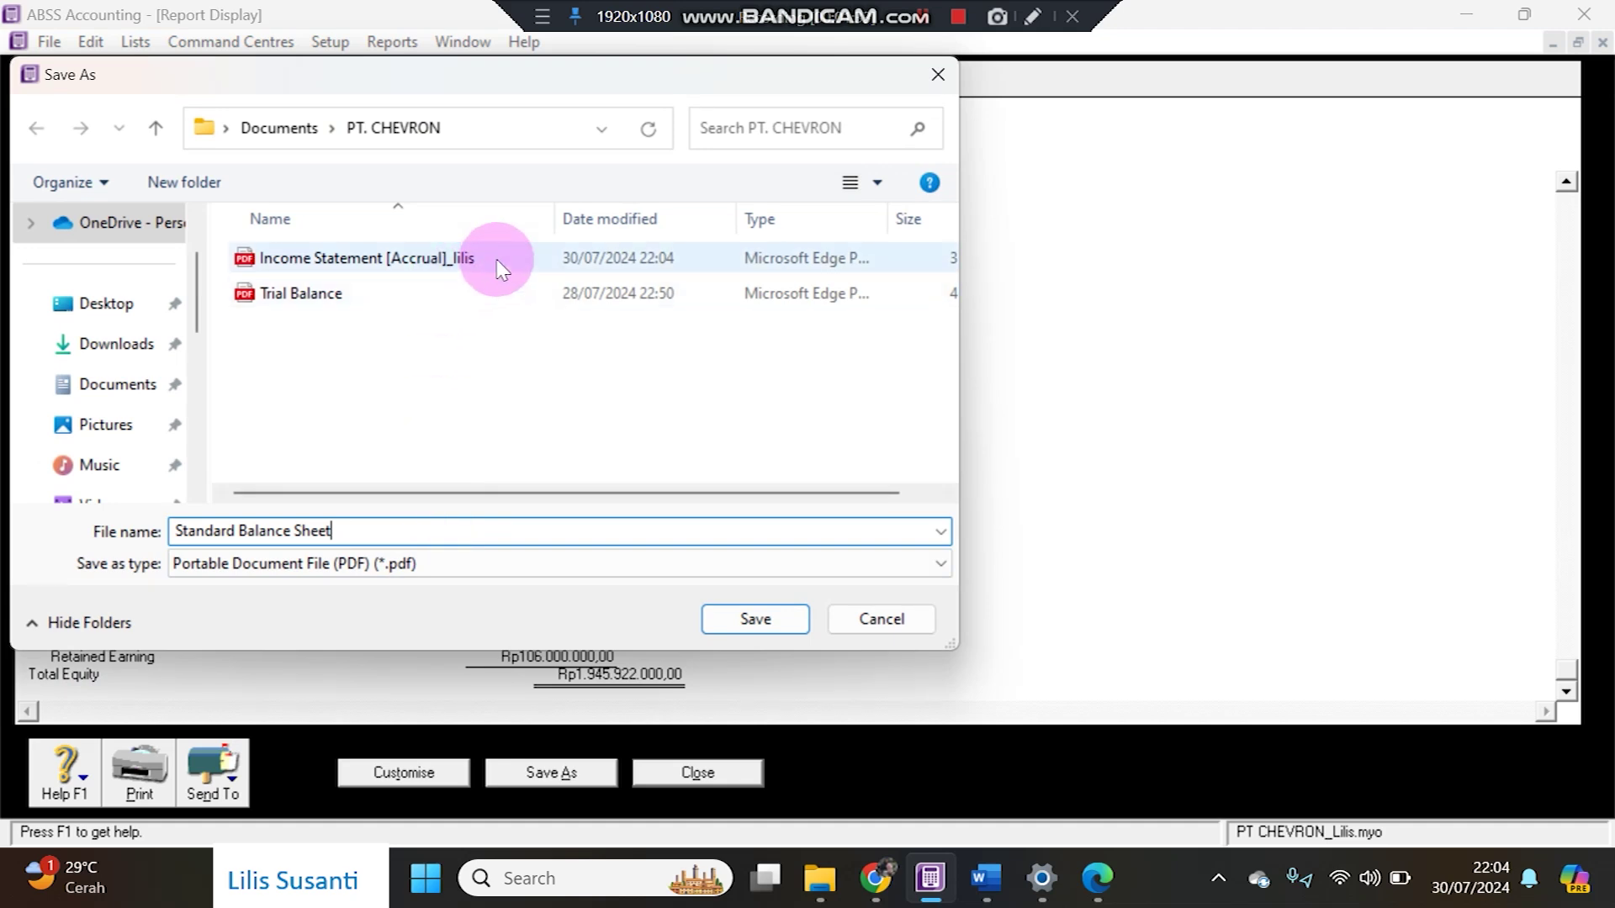
{"action": "left_click", "coordinate": [755, 620]}
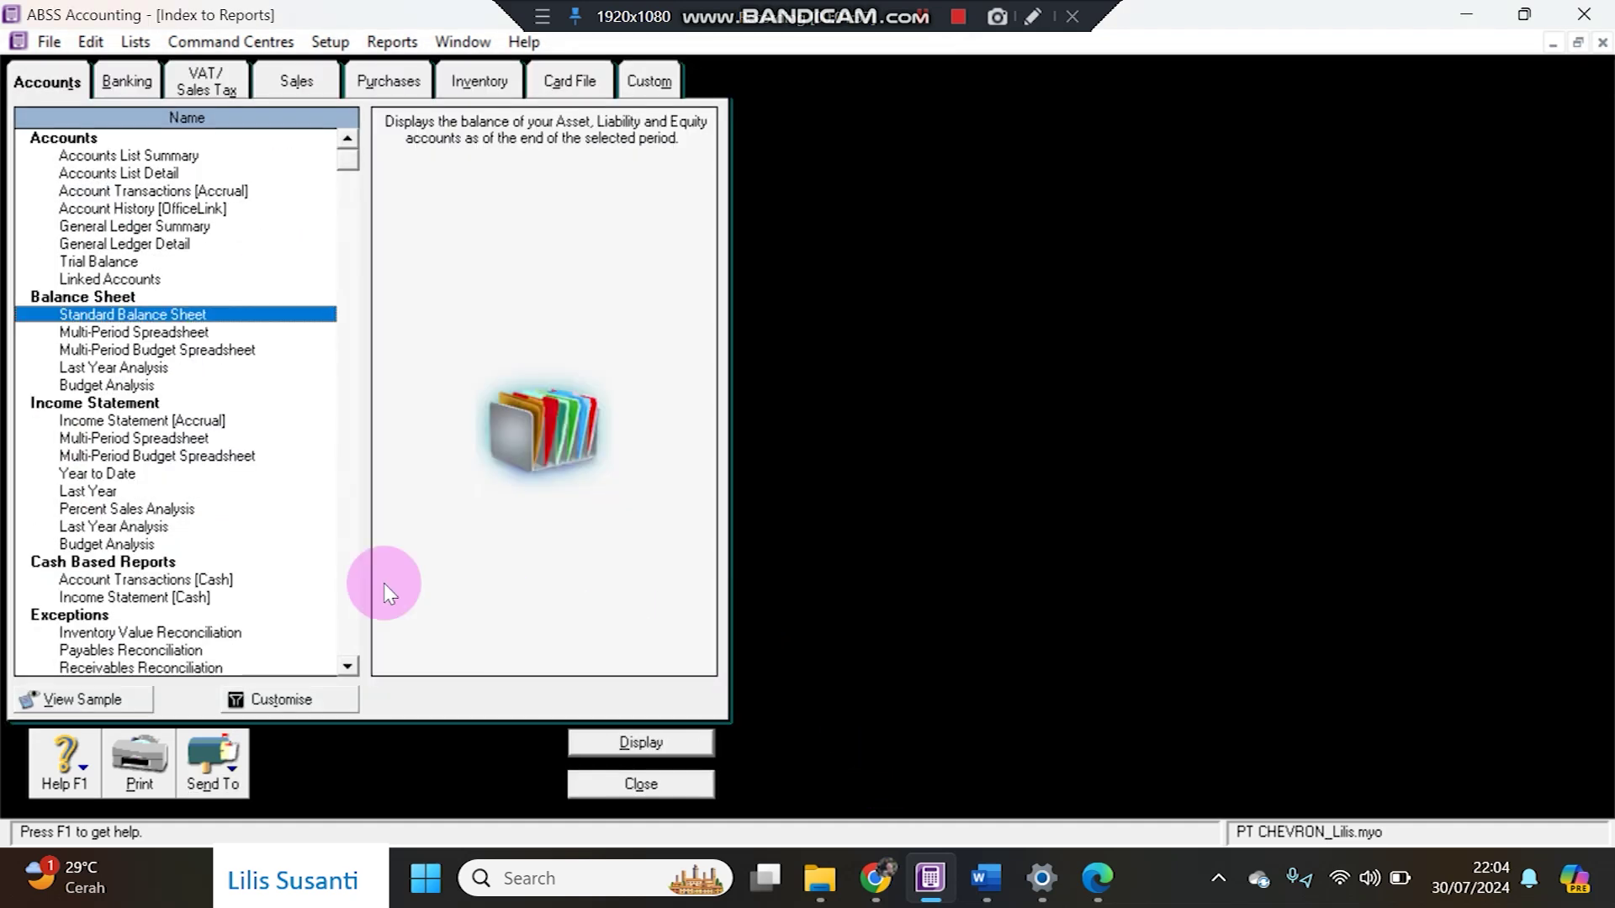
- Display the Statement of Cash Flow from the banking reports for December 2018 only and review it to the ending cash
{"action": "left_click", "coordinate": [113, 422]}
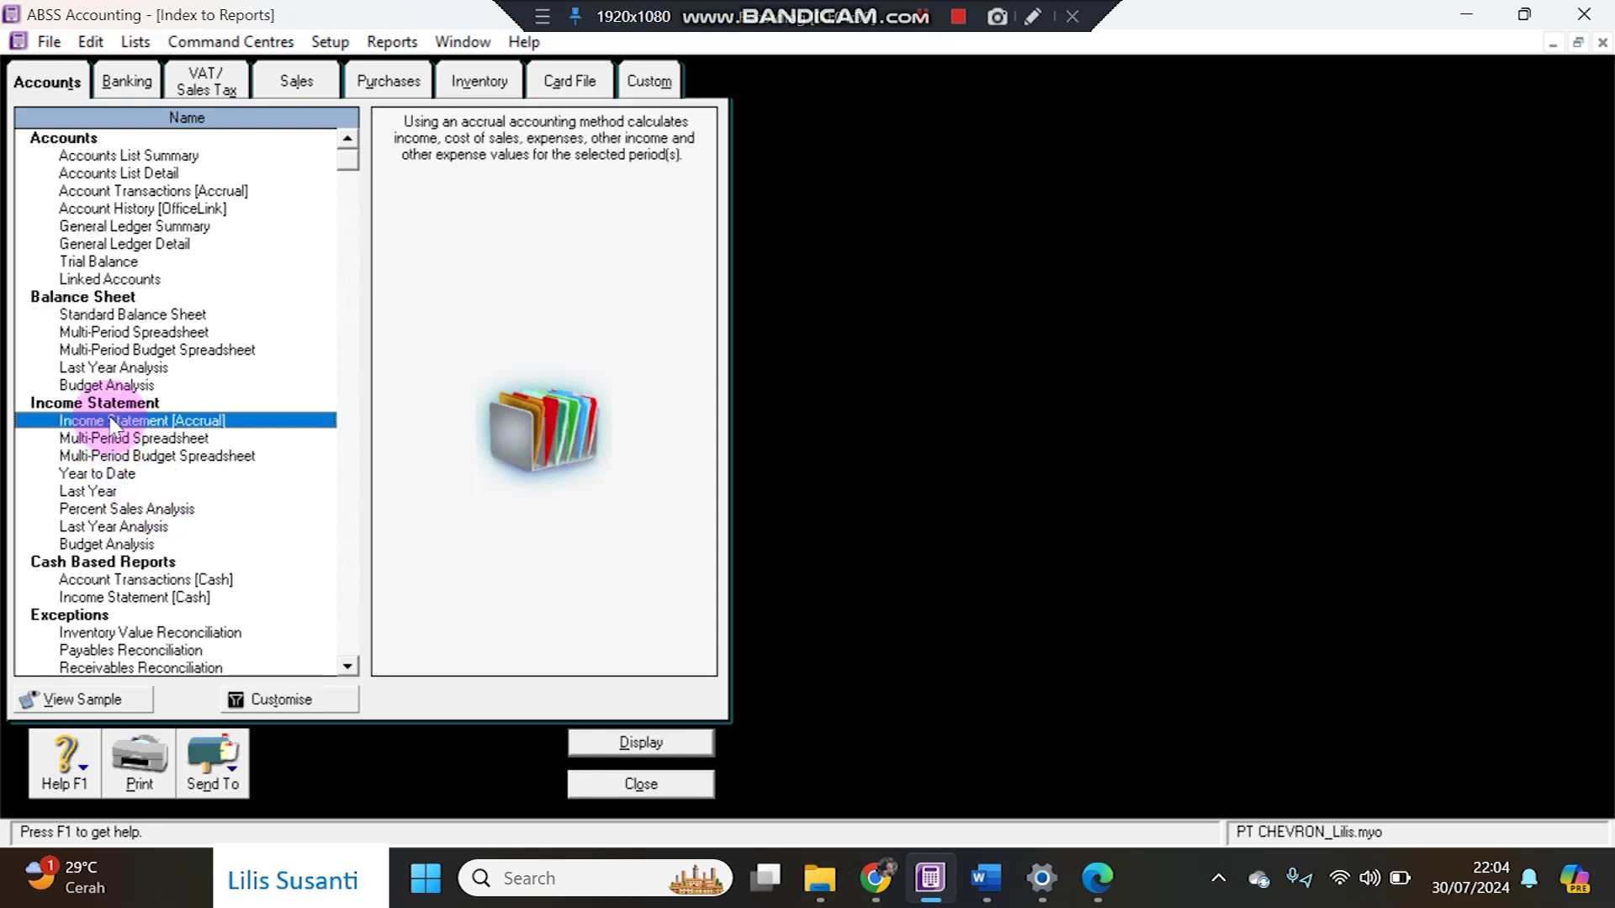
{"action": "left_click", "coordinate": [115, 316]}
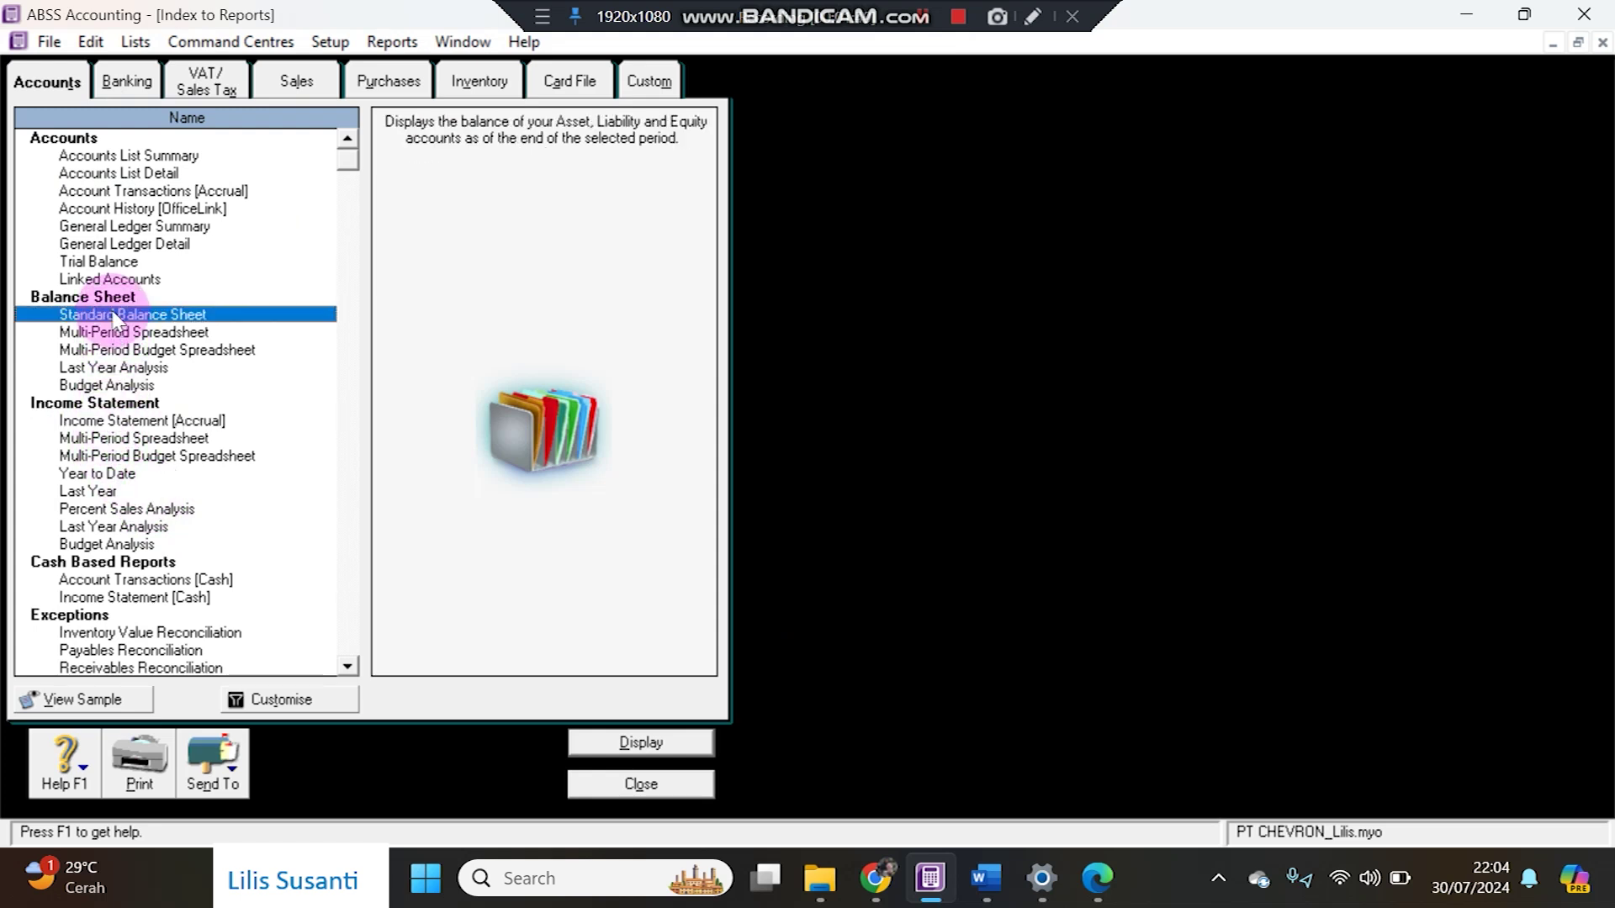
{"action": "left_click", "coordinate": [118, 84]}
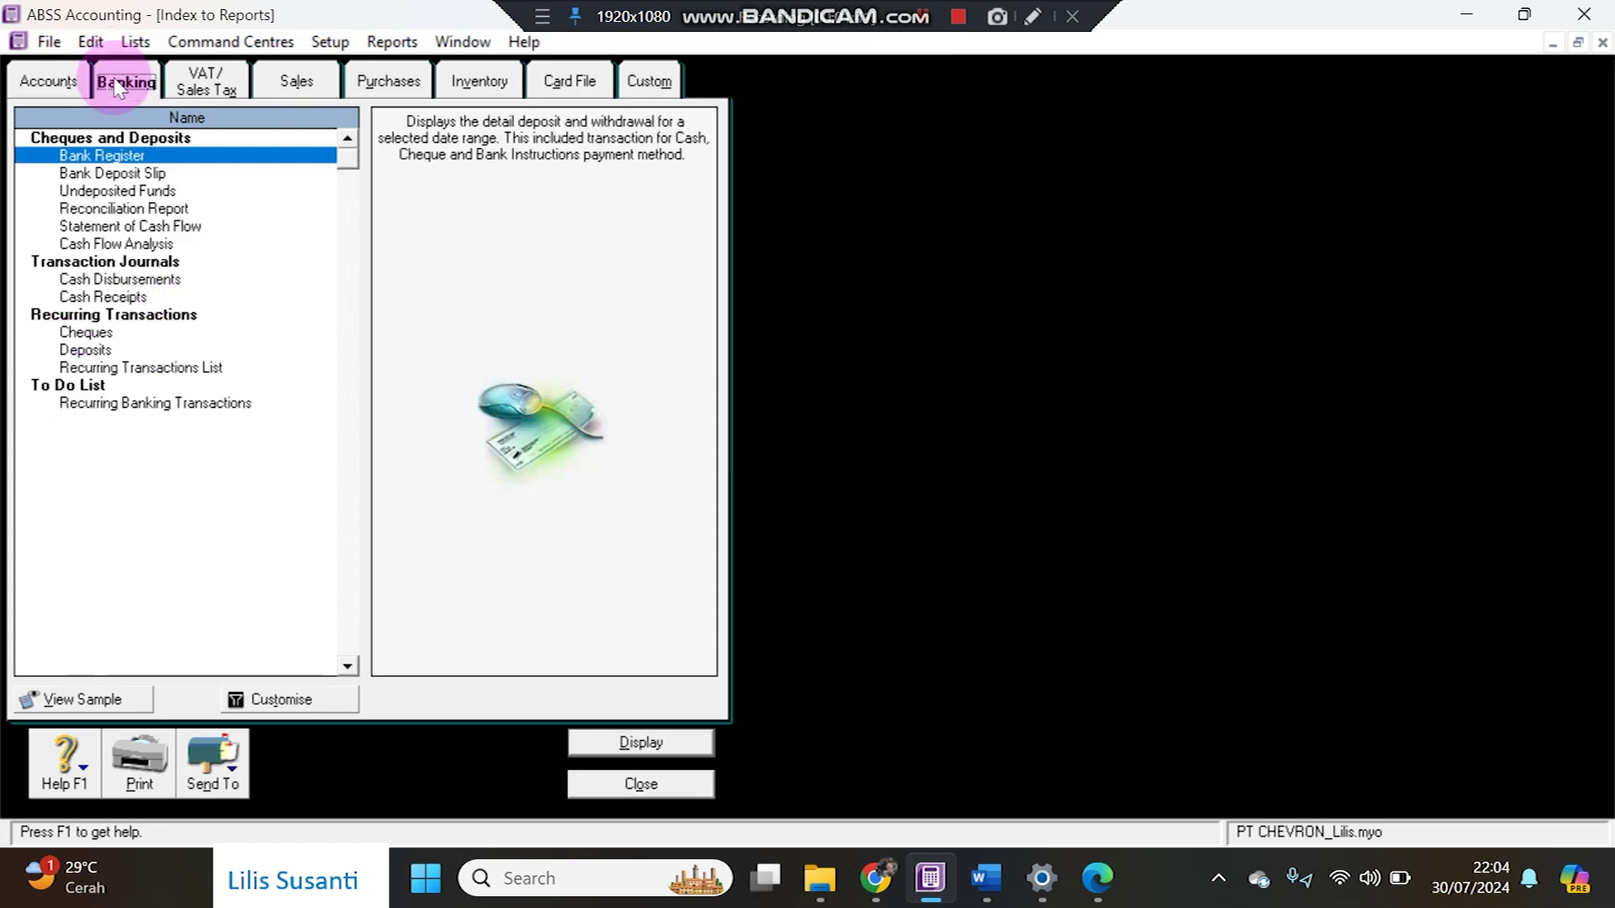
{"action": "left_click", "coordinate": [98, 229]}
{"action": "double_click", "coordinate": [98, 236]}
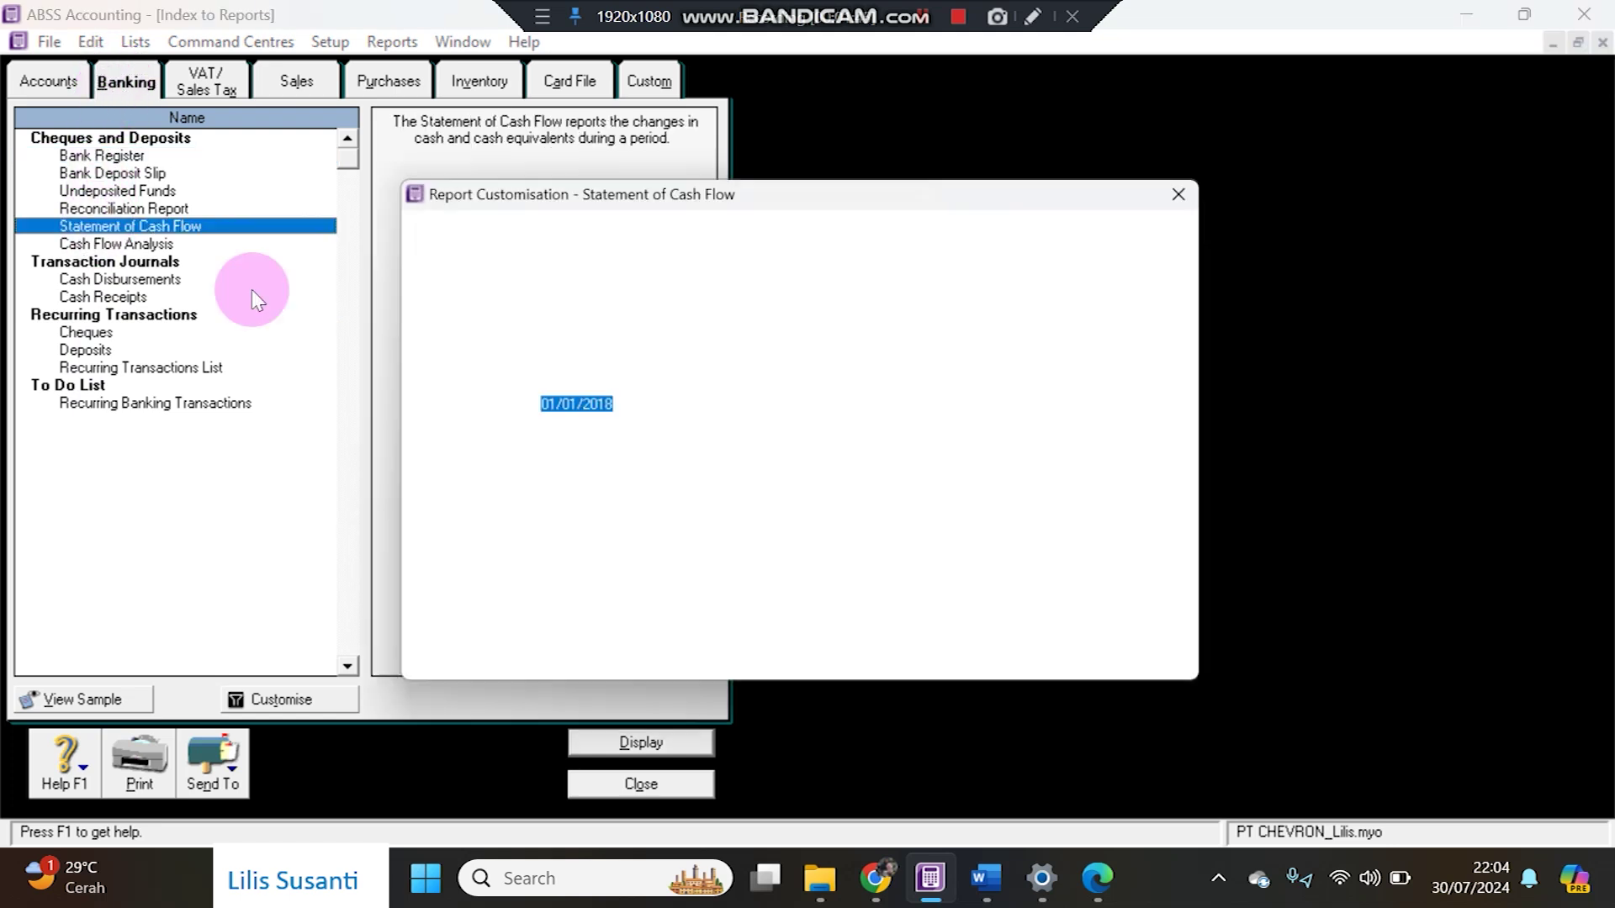
{"action": "left_click", "coordinate": [645, 383]}
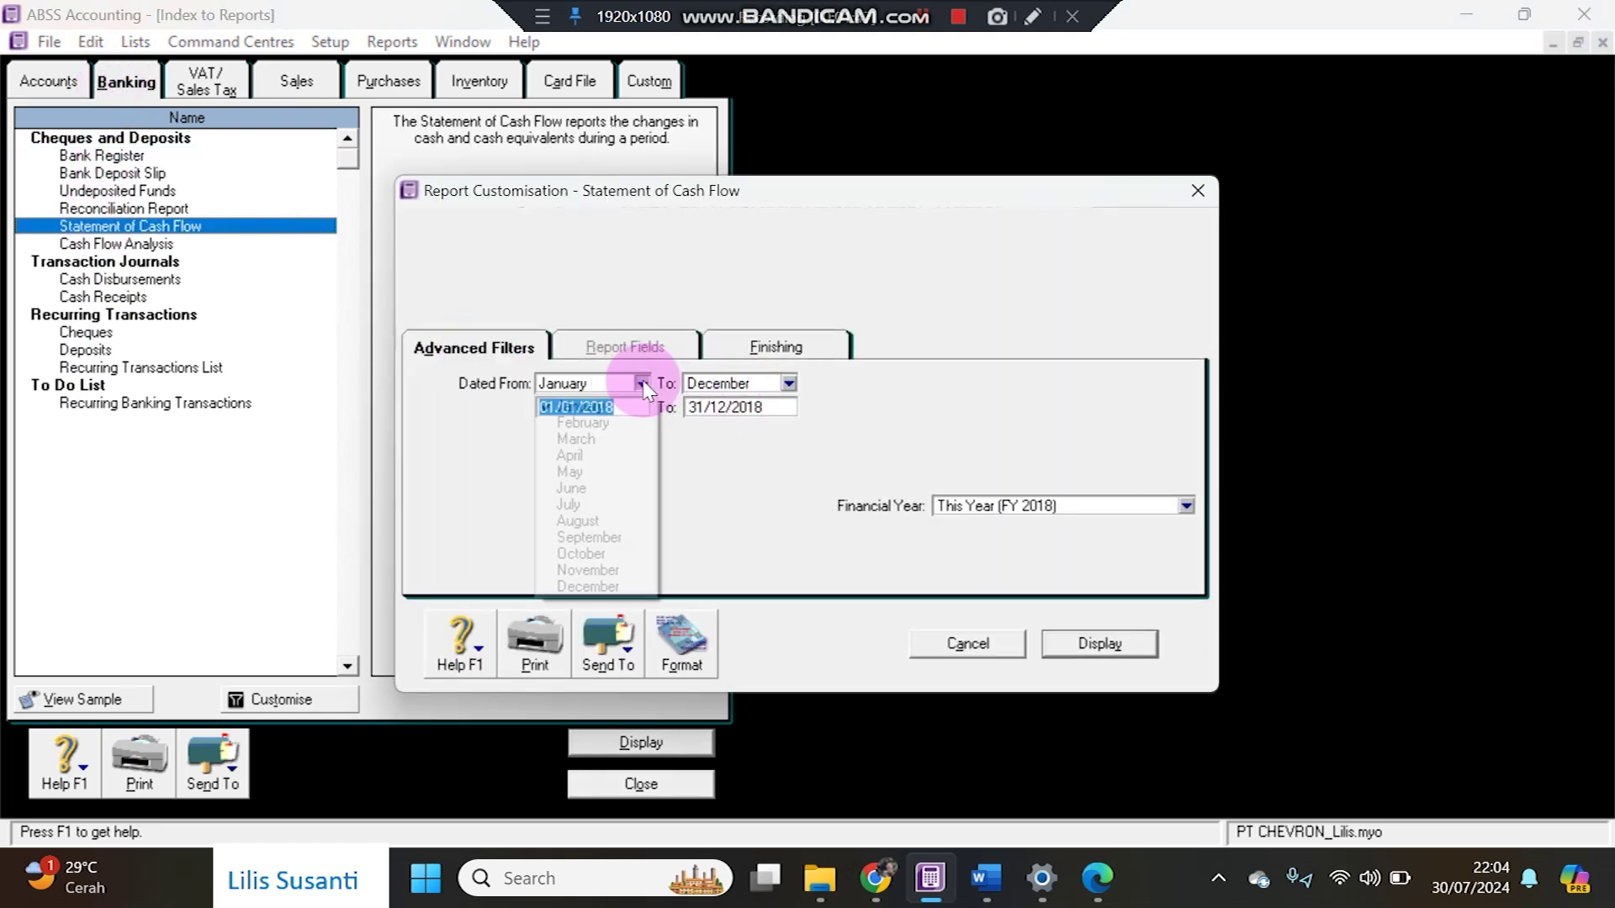
{"action": "left_click", "coordinate": [589, 587]}
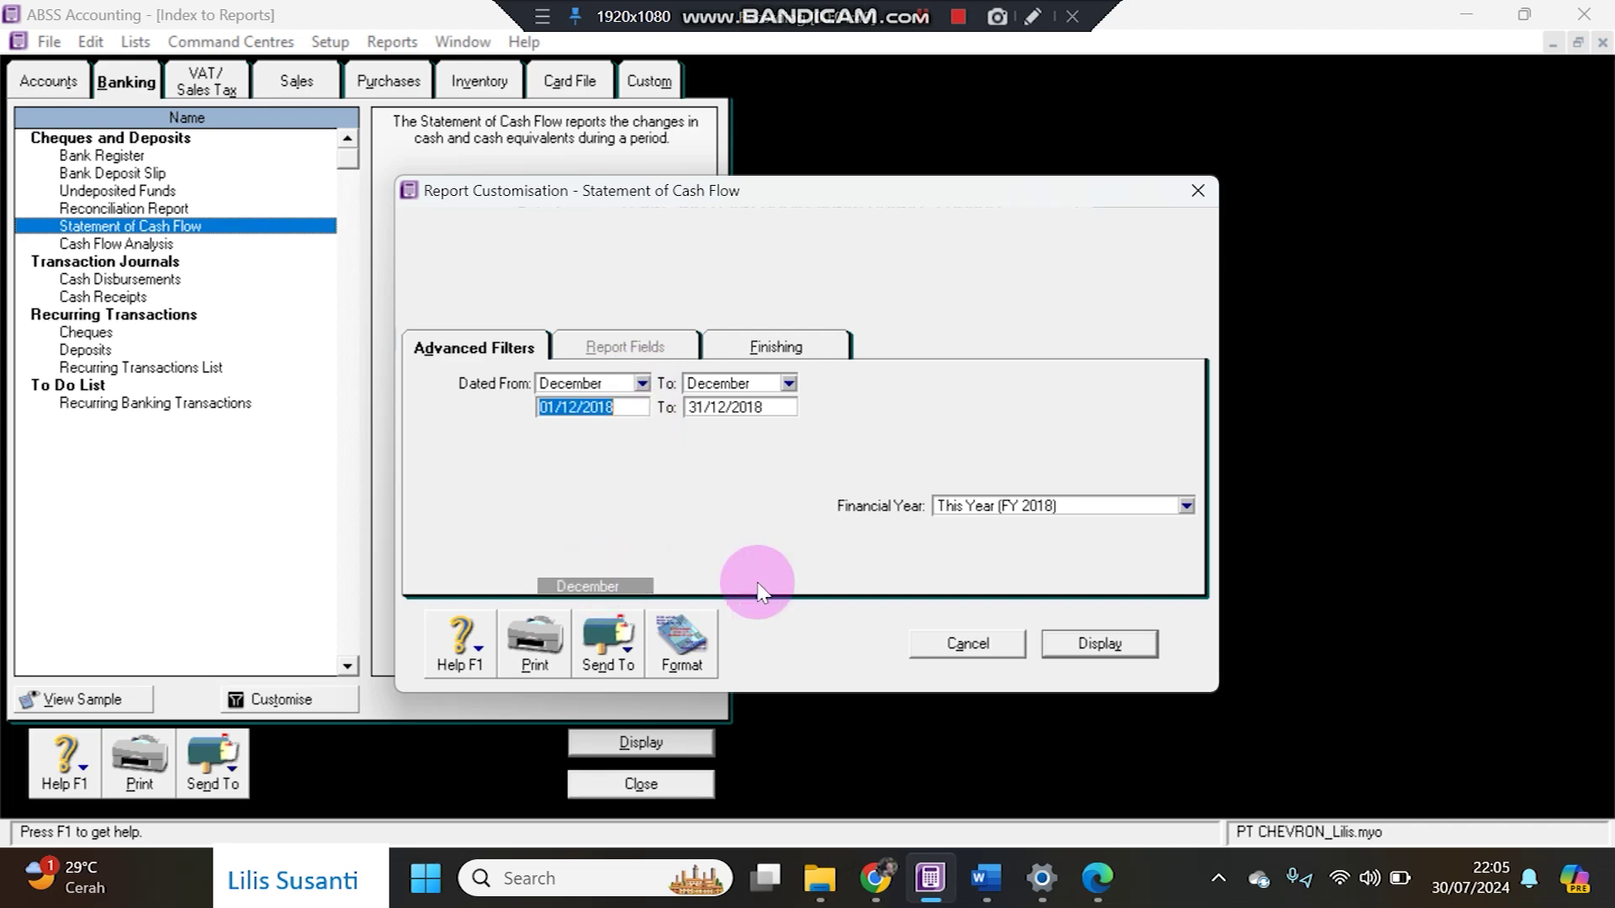
{"action": "left_click", "coordinate": [1090, 643]}
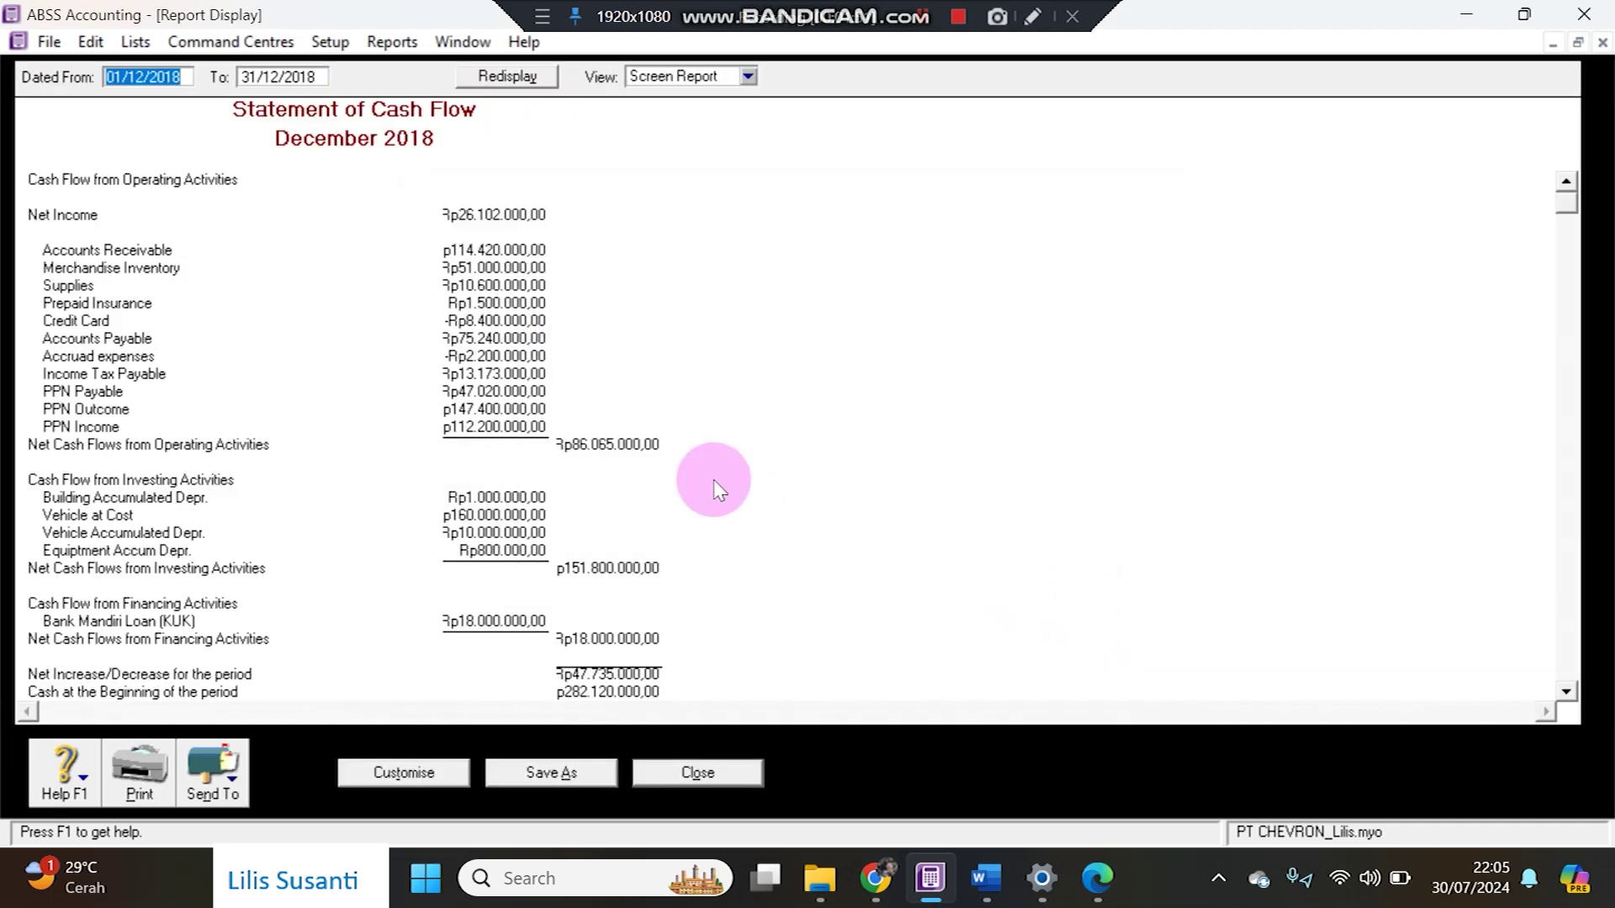
{"action": "scroll", "coordinate": [713, 481], "scroll_direction": "down", "scroll_amount": 1}
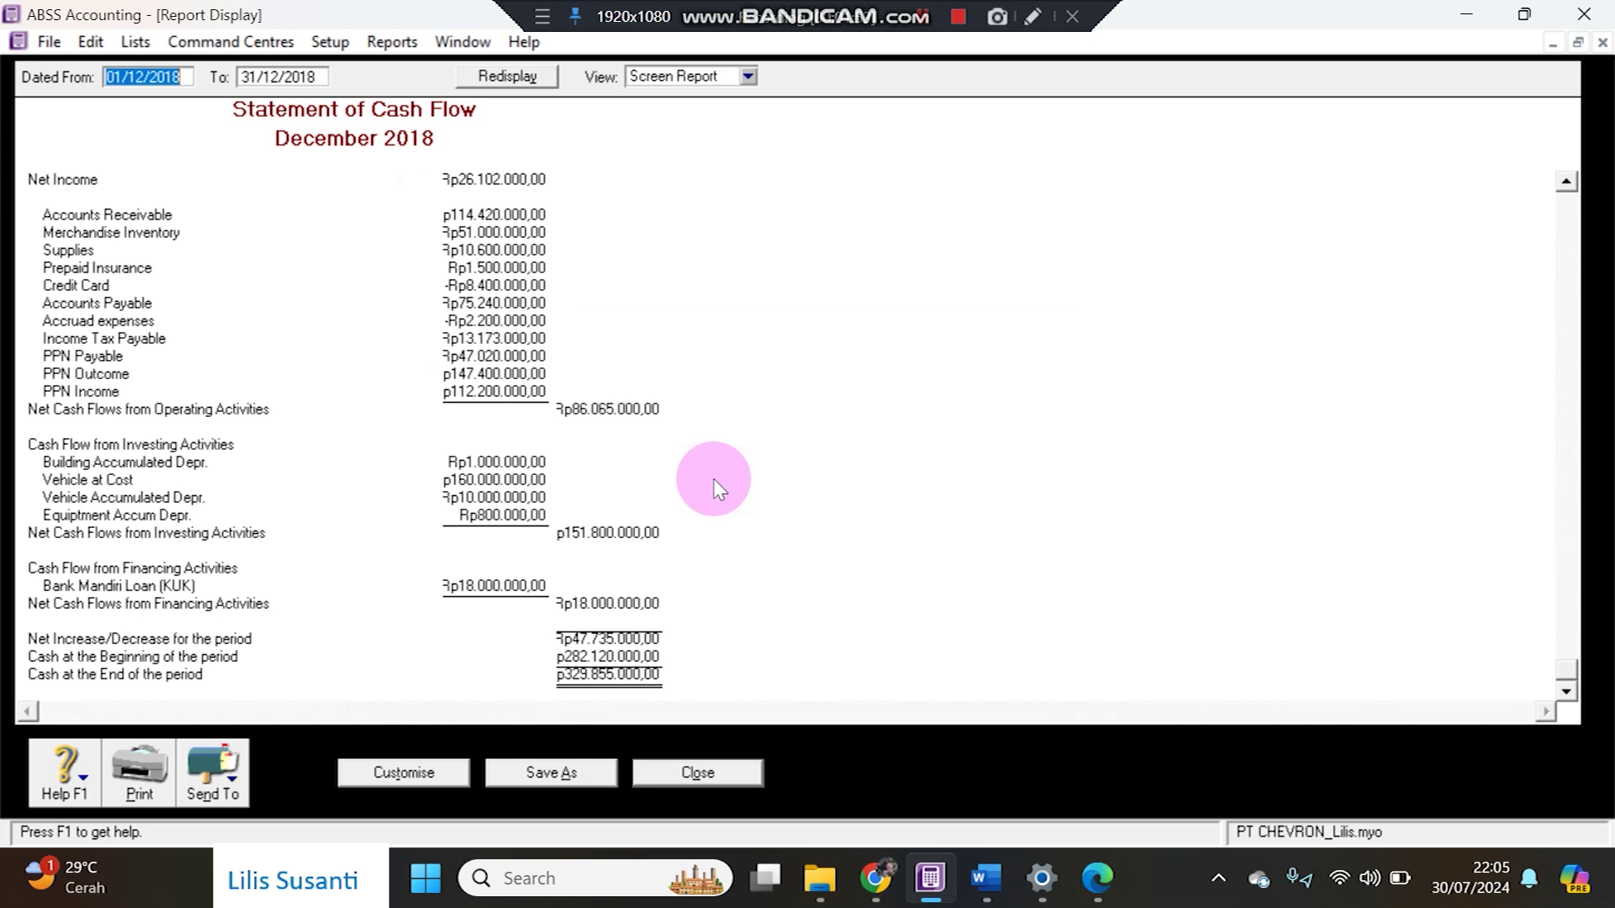
{"action": "scroll", "coordinate": [717, 488], "scroll_direction": "up", "scroll_amount": 1}
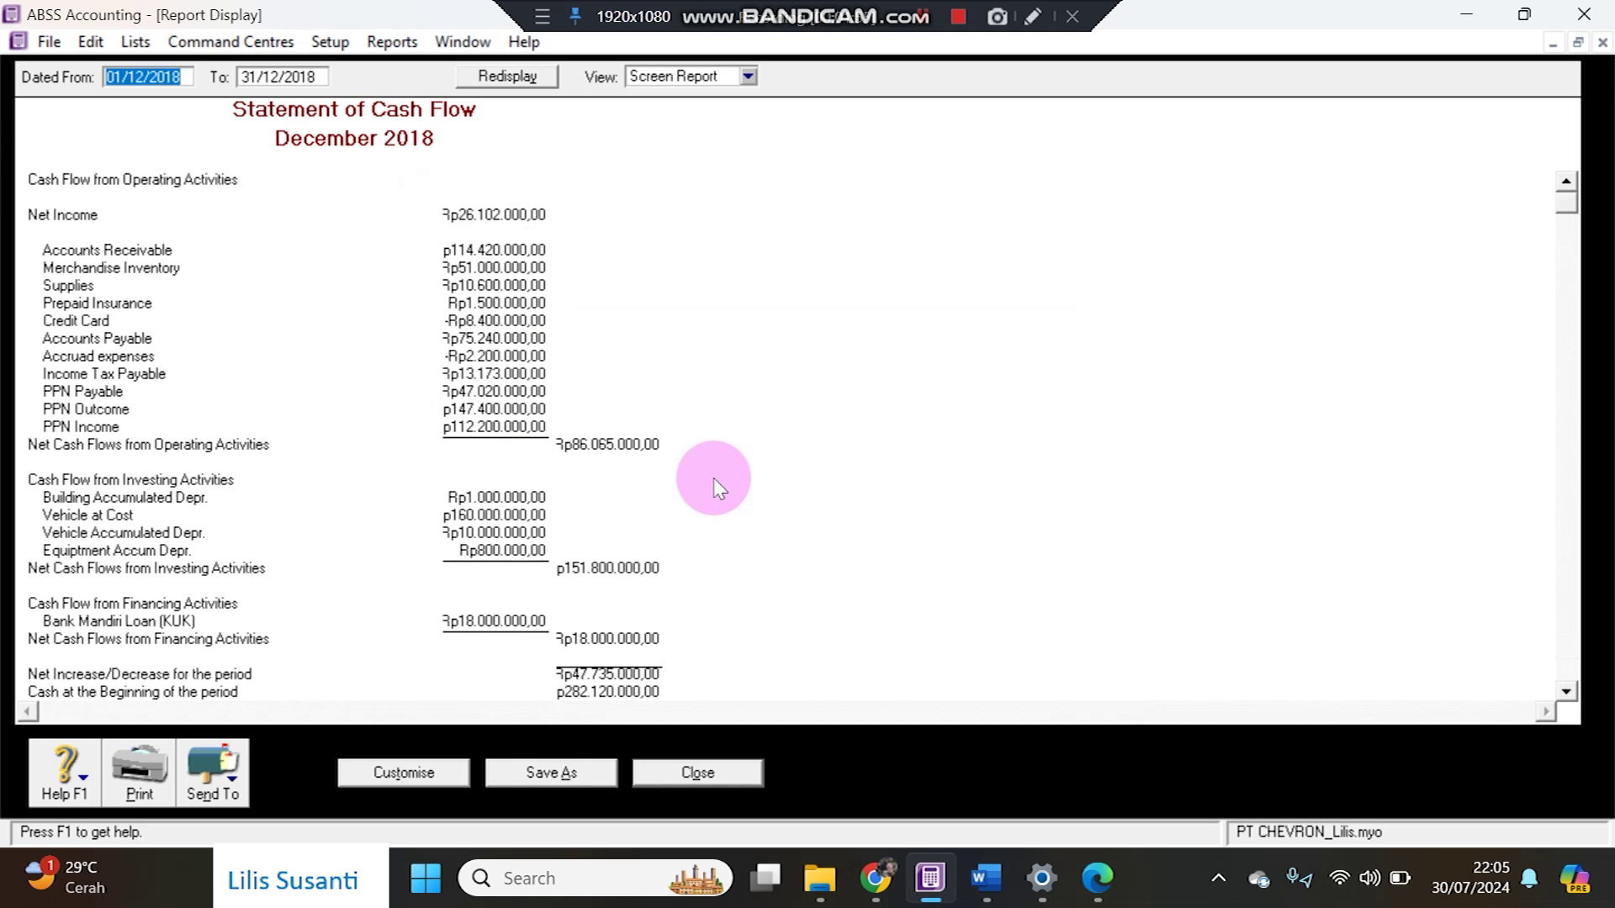
- Export the cash flow report as a PDF named Statement of Cash Flow in the PT. CHEVRON folder and return to the report index
{"action": "left_click", "coordinate": [242, 782]}
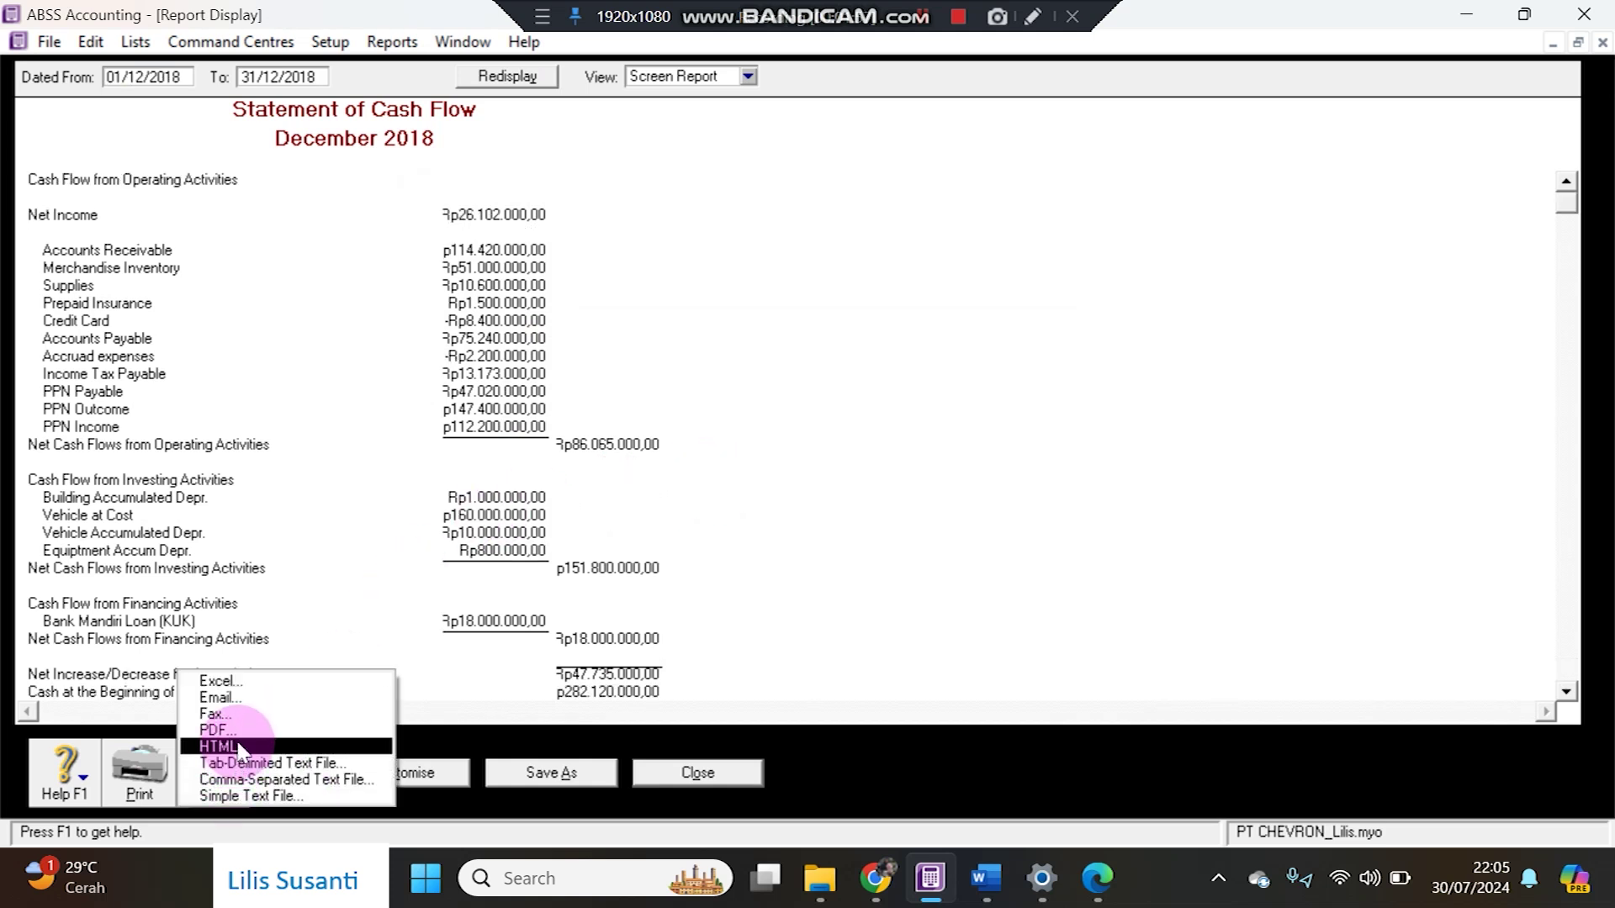
{"action": "left_click", "coordinate": [220, 740]}
{"action": "left_click", "coordinate": [749, 614]}
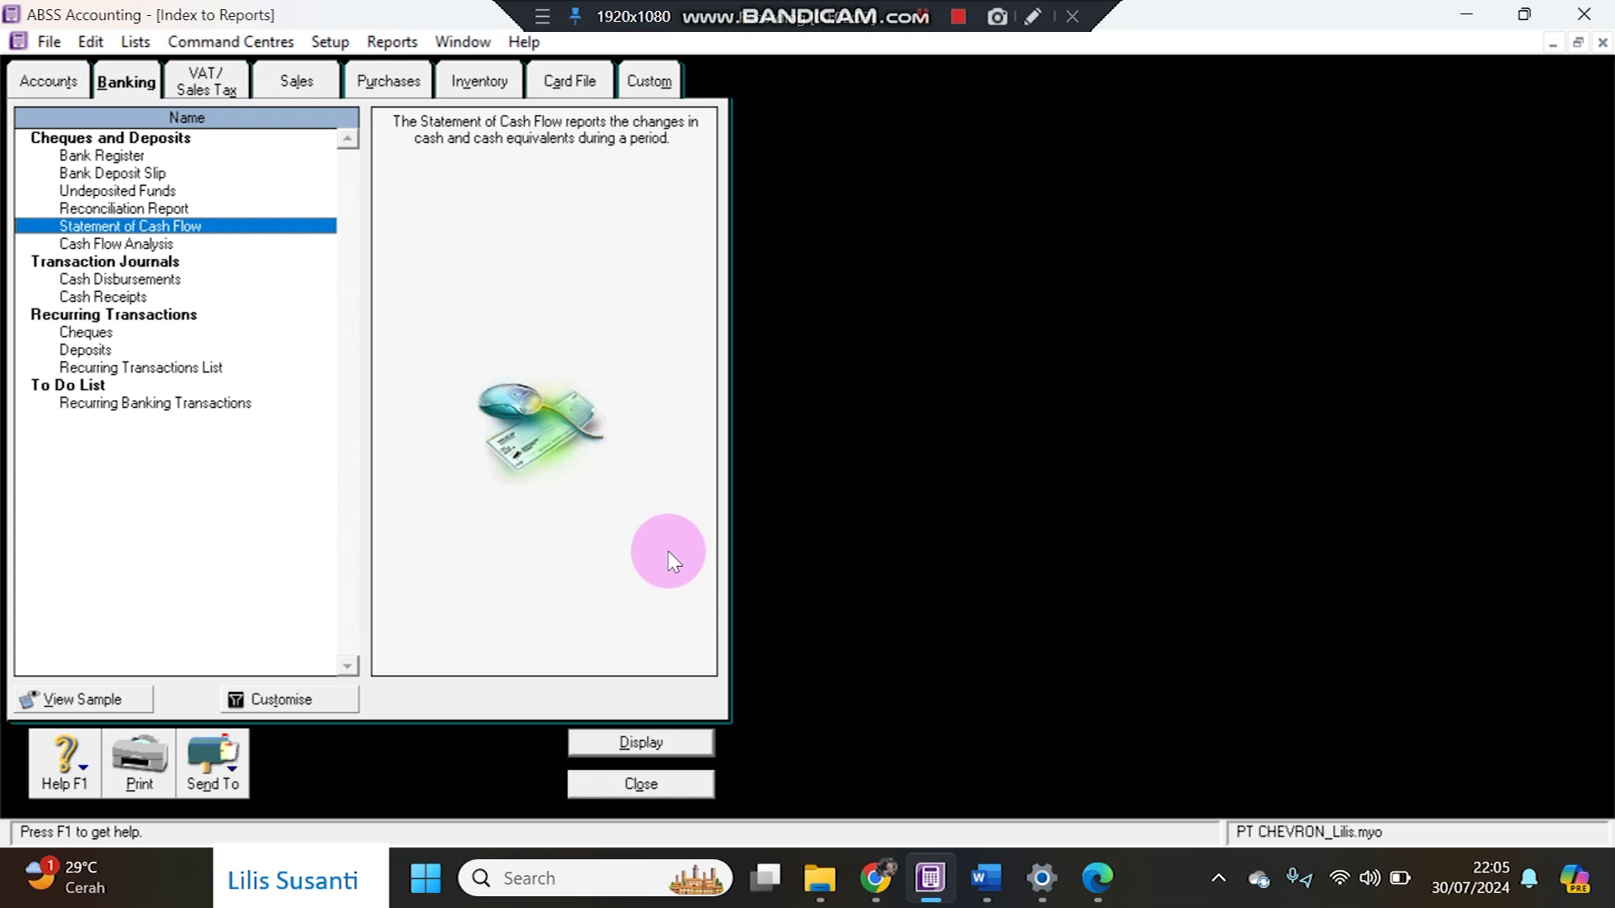
- Display the Inventory Value Reconciliation report for all accounts as of 31/12/2018
{"action": "left_click", "coordinate": [484, 84]}
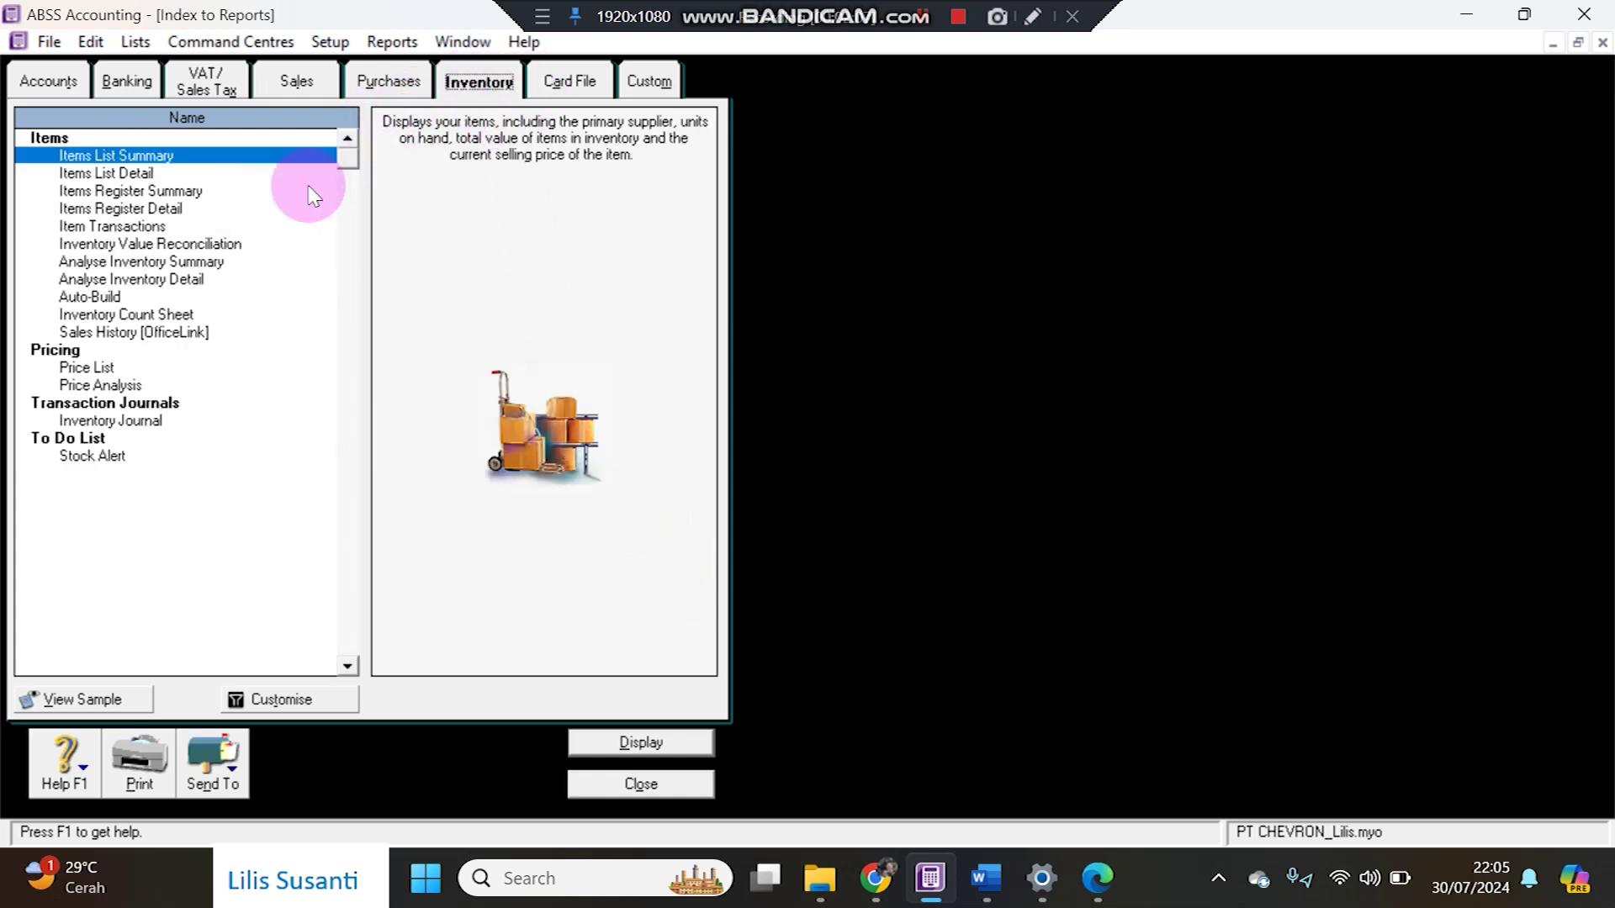
{"action": "double_click", "coordinate": [210, 244]}
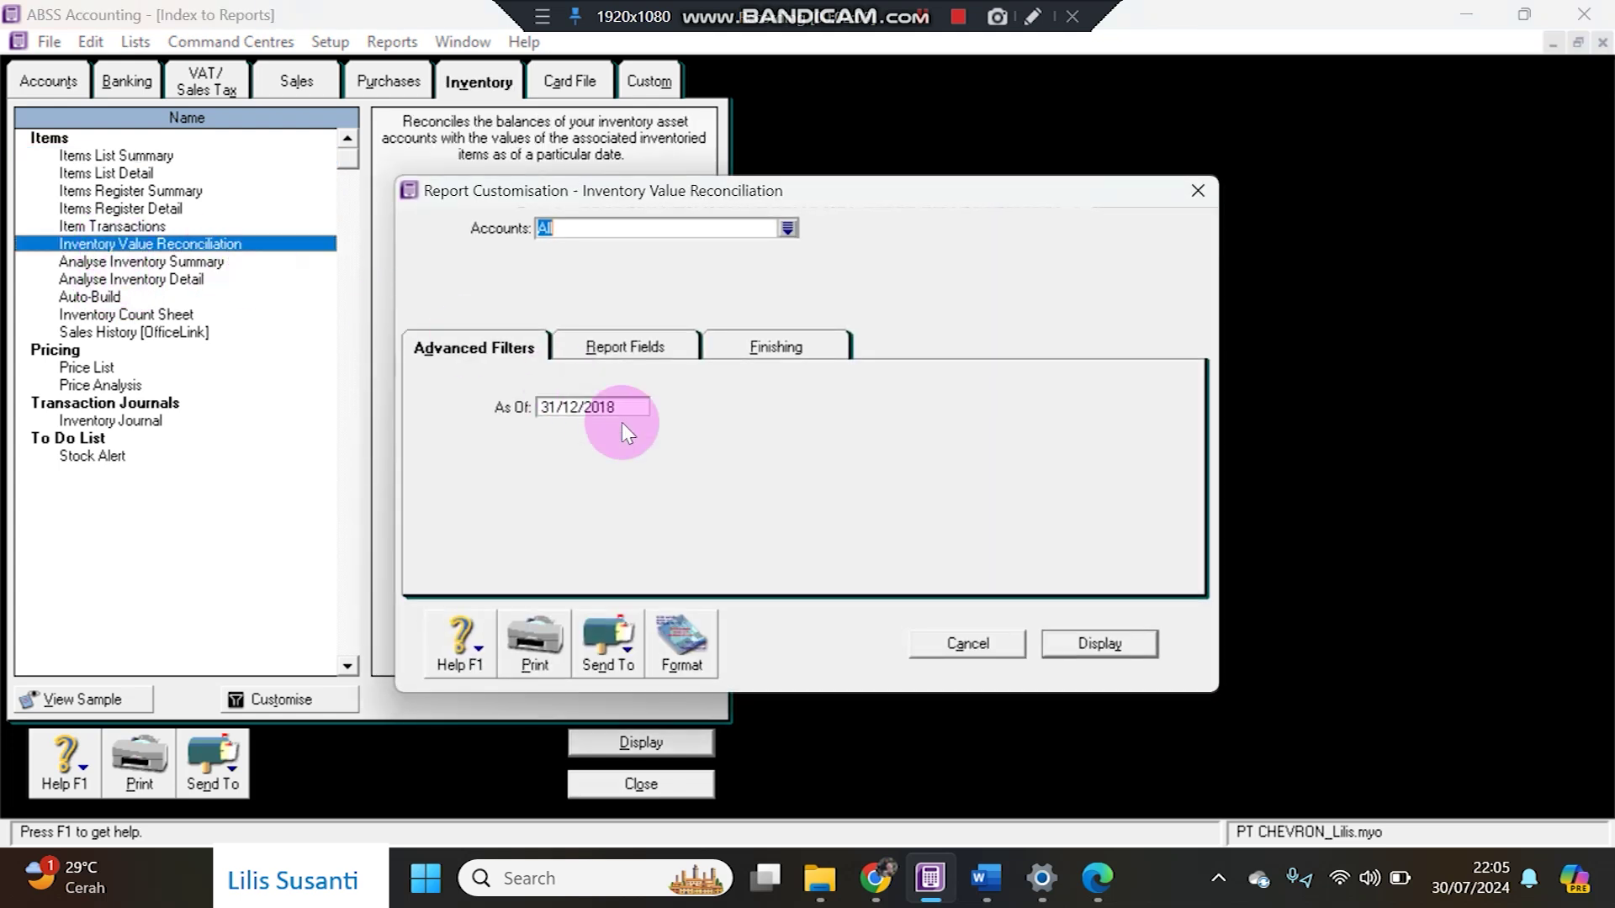
{"action": "left_click", "coordinate": [1095, 643]}
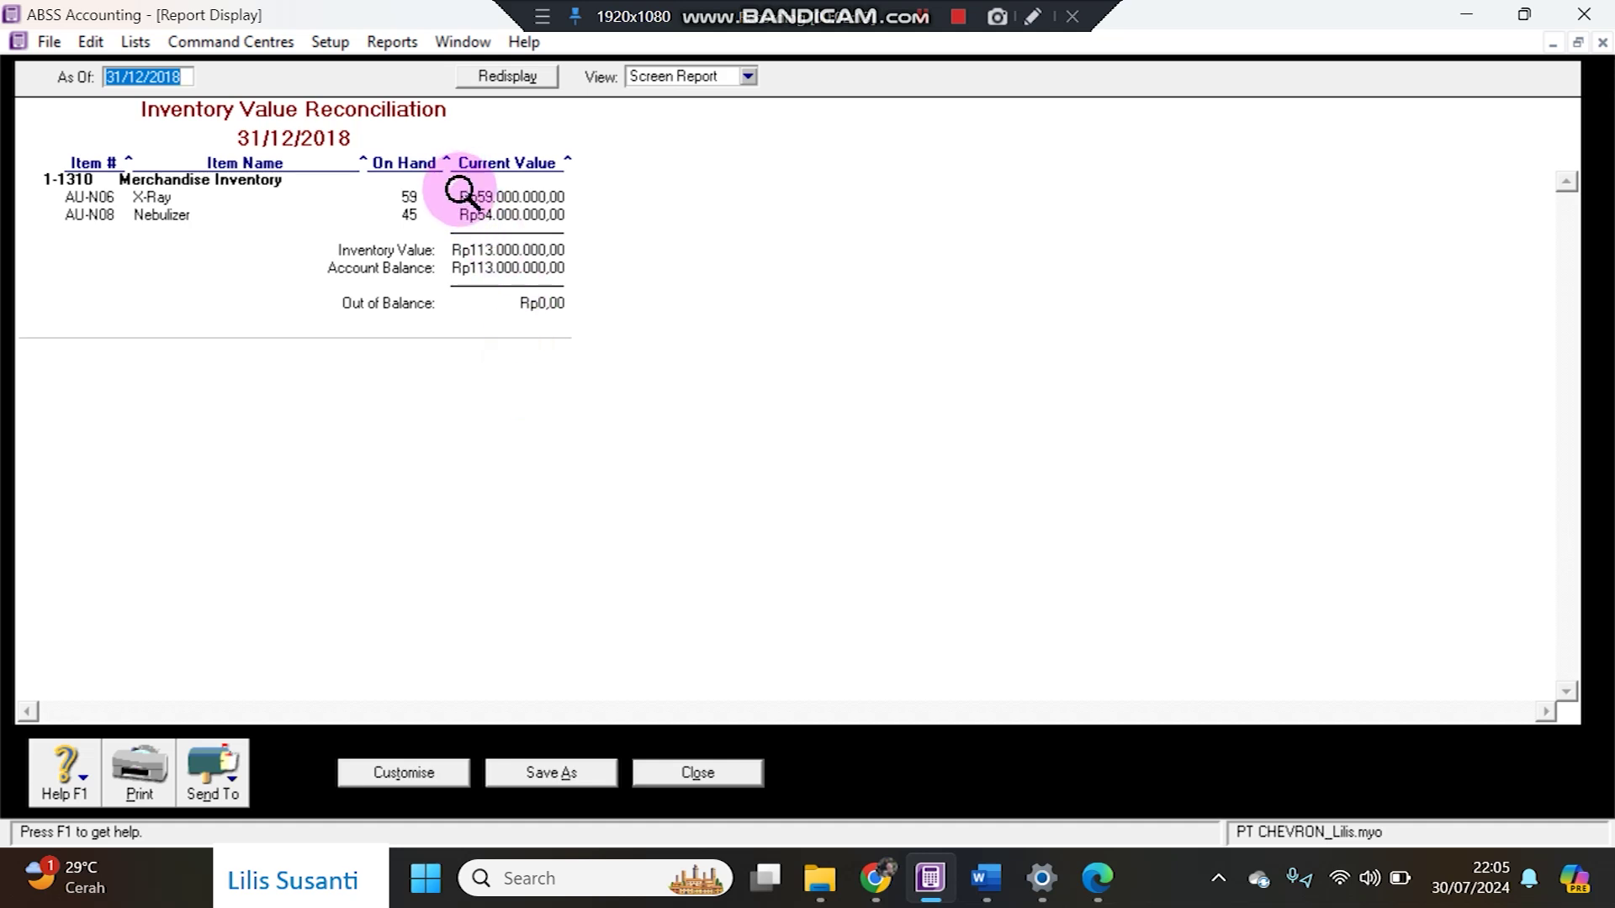
- Export the inventory report as a PDF named Inventory Value Reconciliation in the PT. CHEVRON folder and close the report
{"action": "left_click", "coordinate": [227, 778]}
{"action": "left_click", "coordinate": [223, 734]}
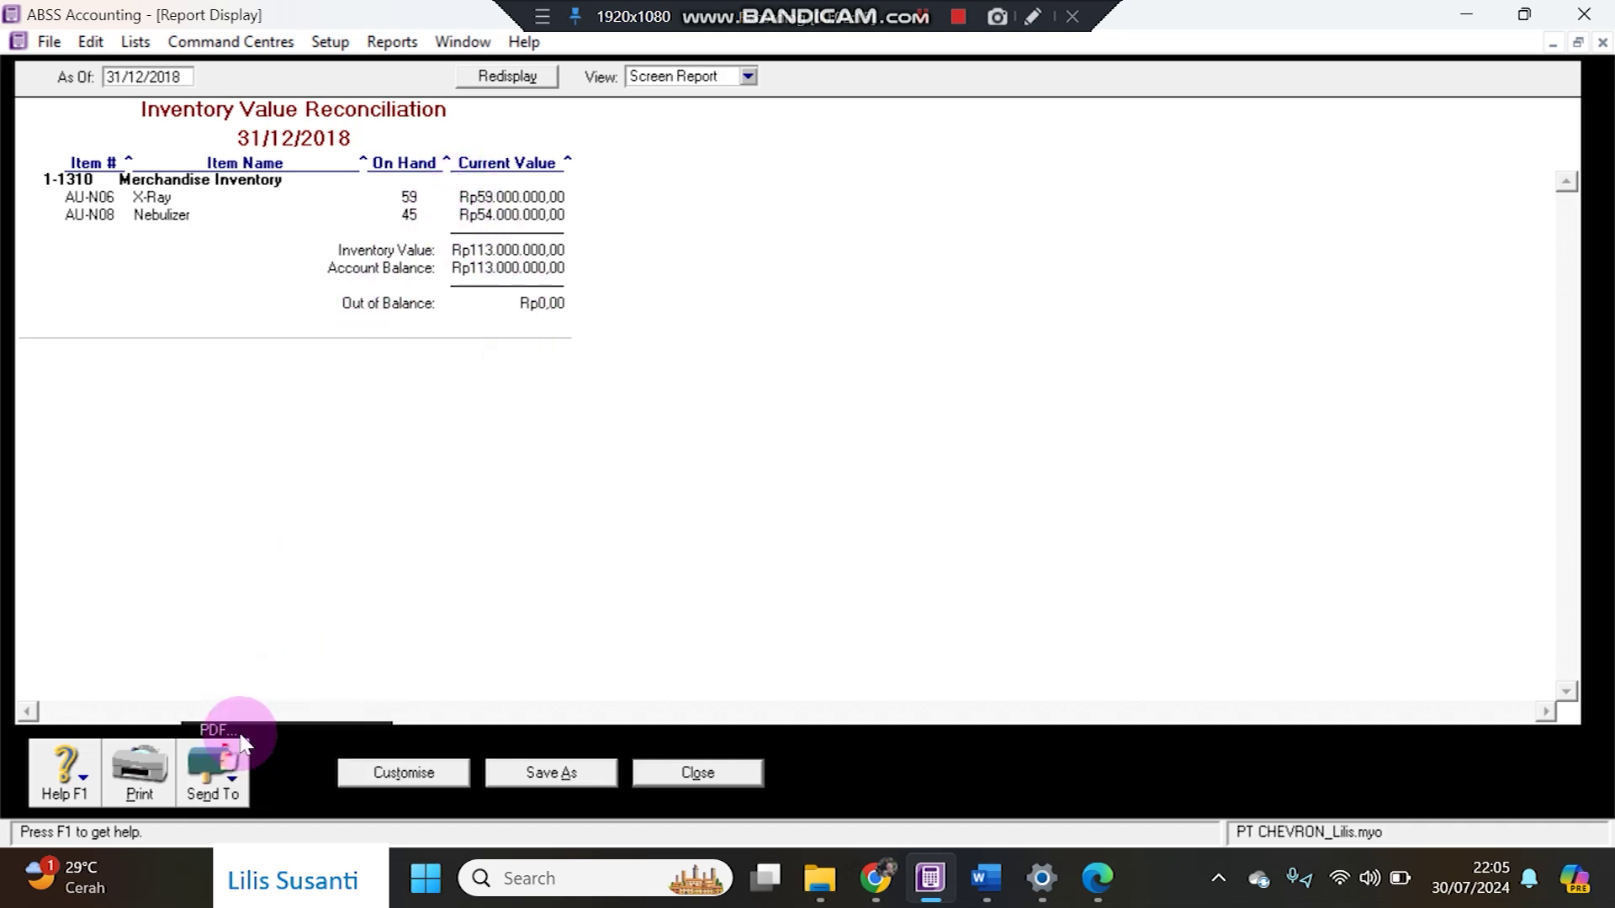
{"action": "left_click", "coordinate": [742, 618]}
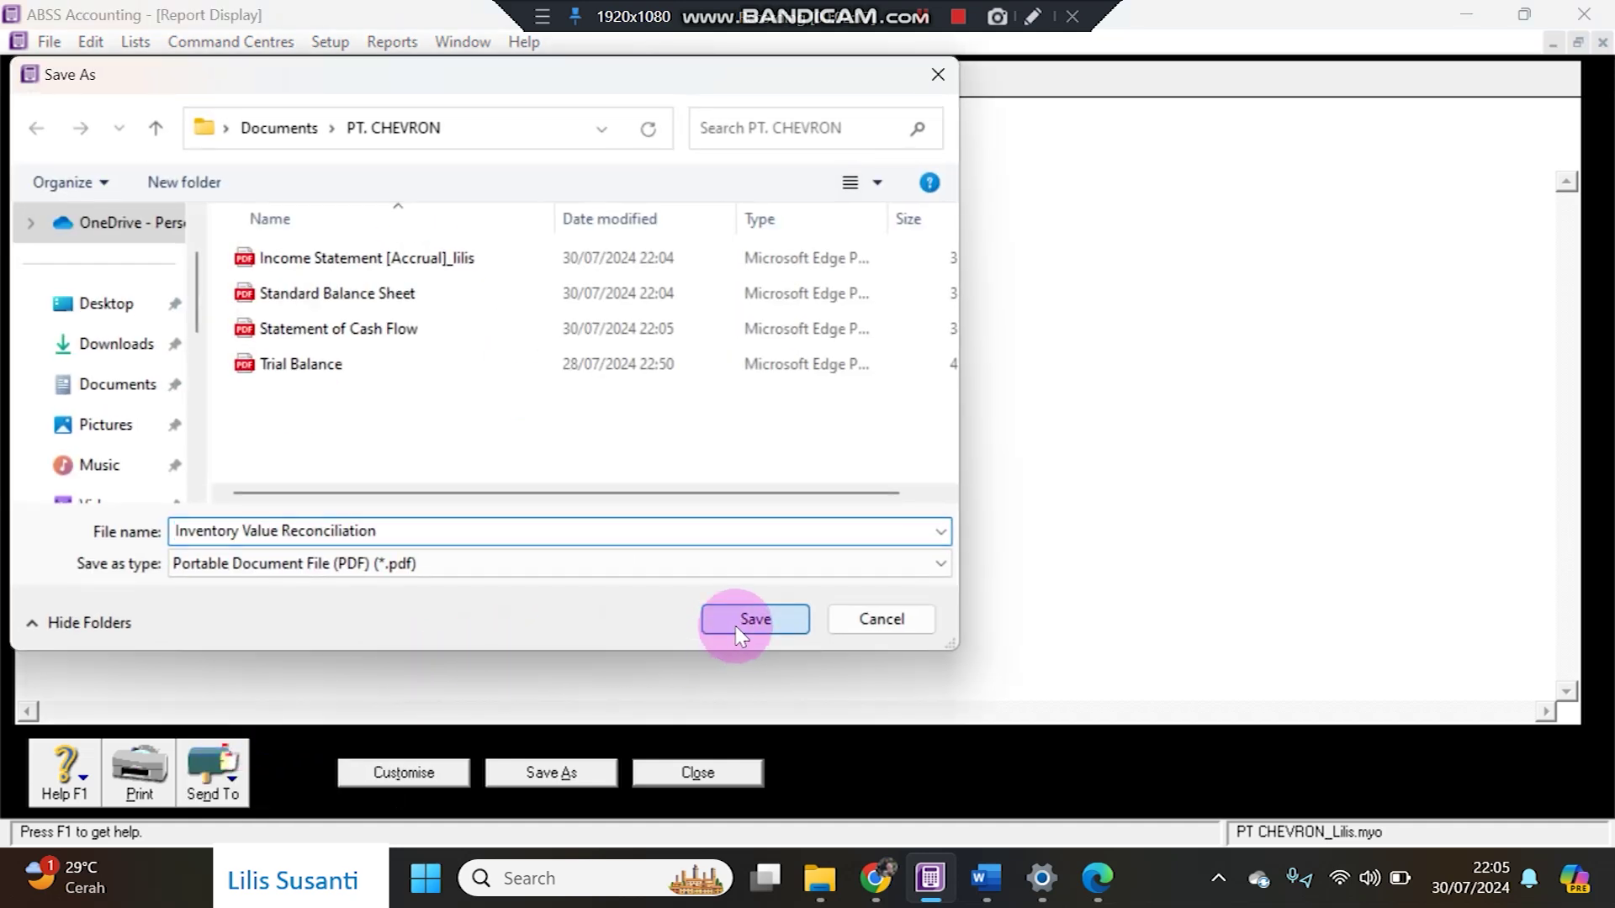
{"action": "key", "text": "Escape"}
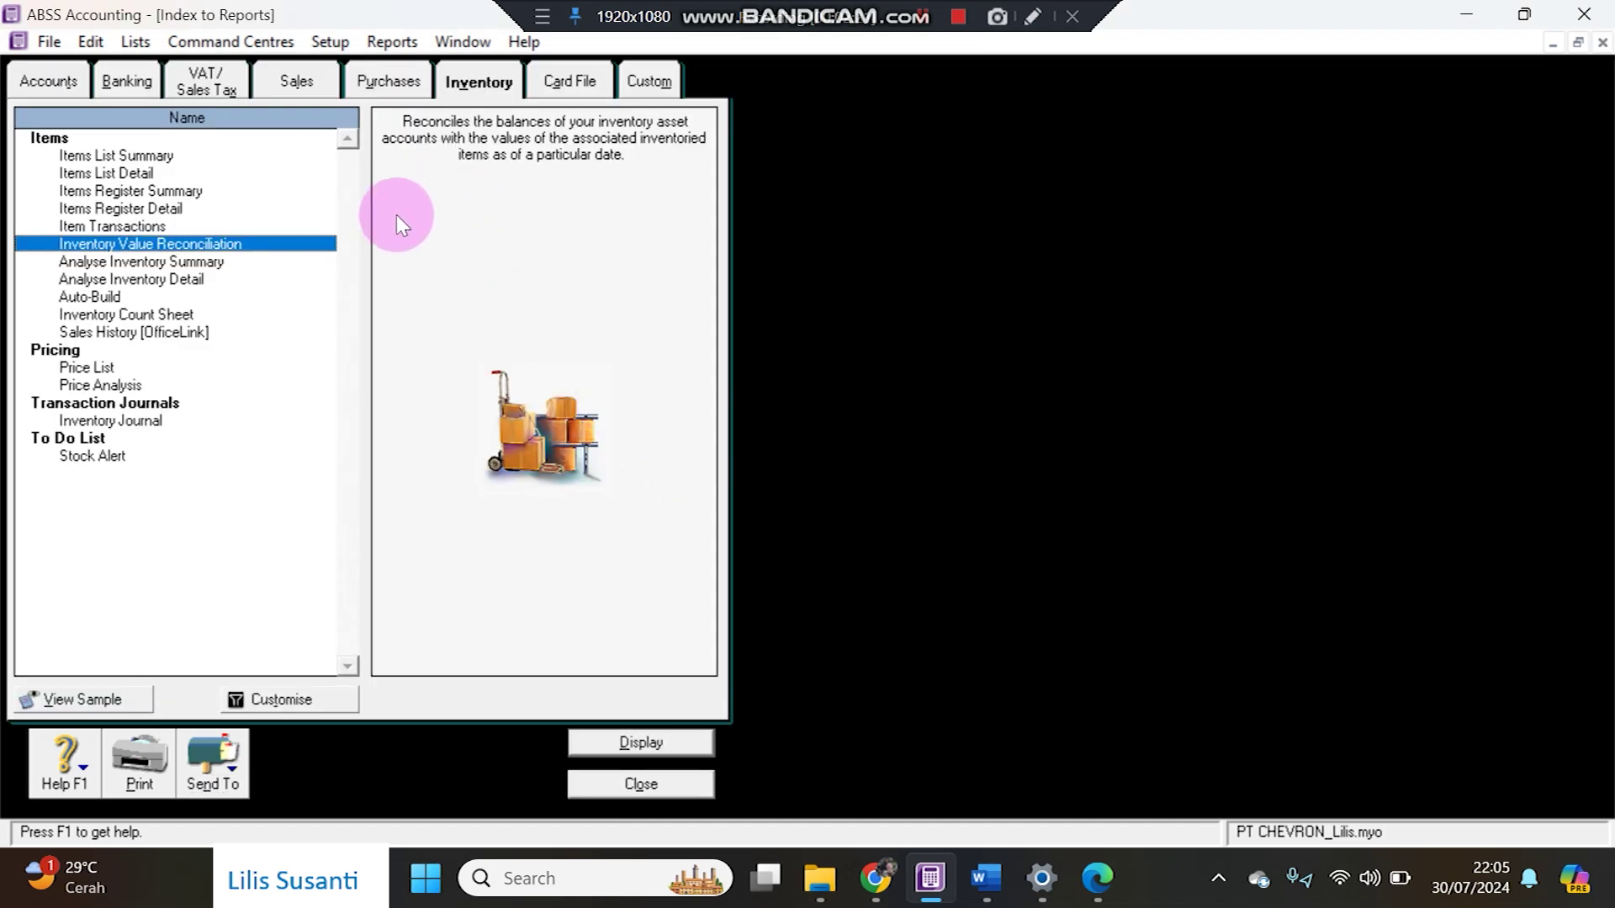
- Display the receivables Reconciliation Summary as of 31/12/2018 and widen the Total Due and 0 - 30 columns to show full amounts
{"action": "left_click", "coordinate": [307, 81]}
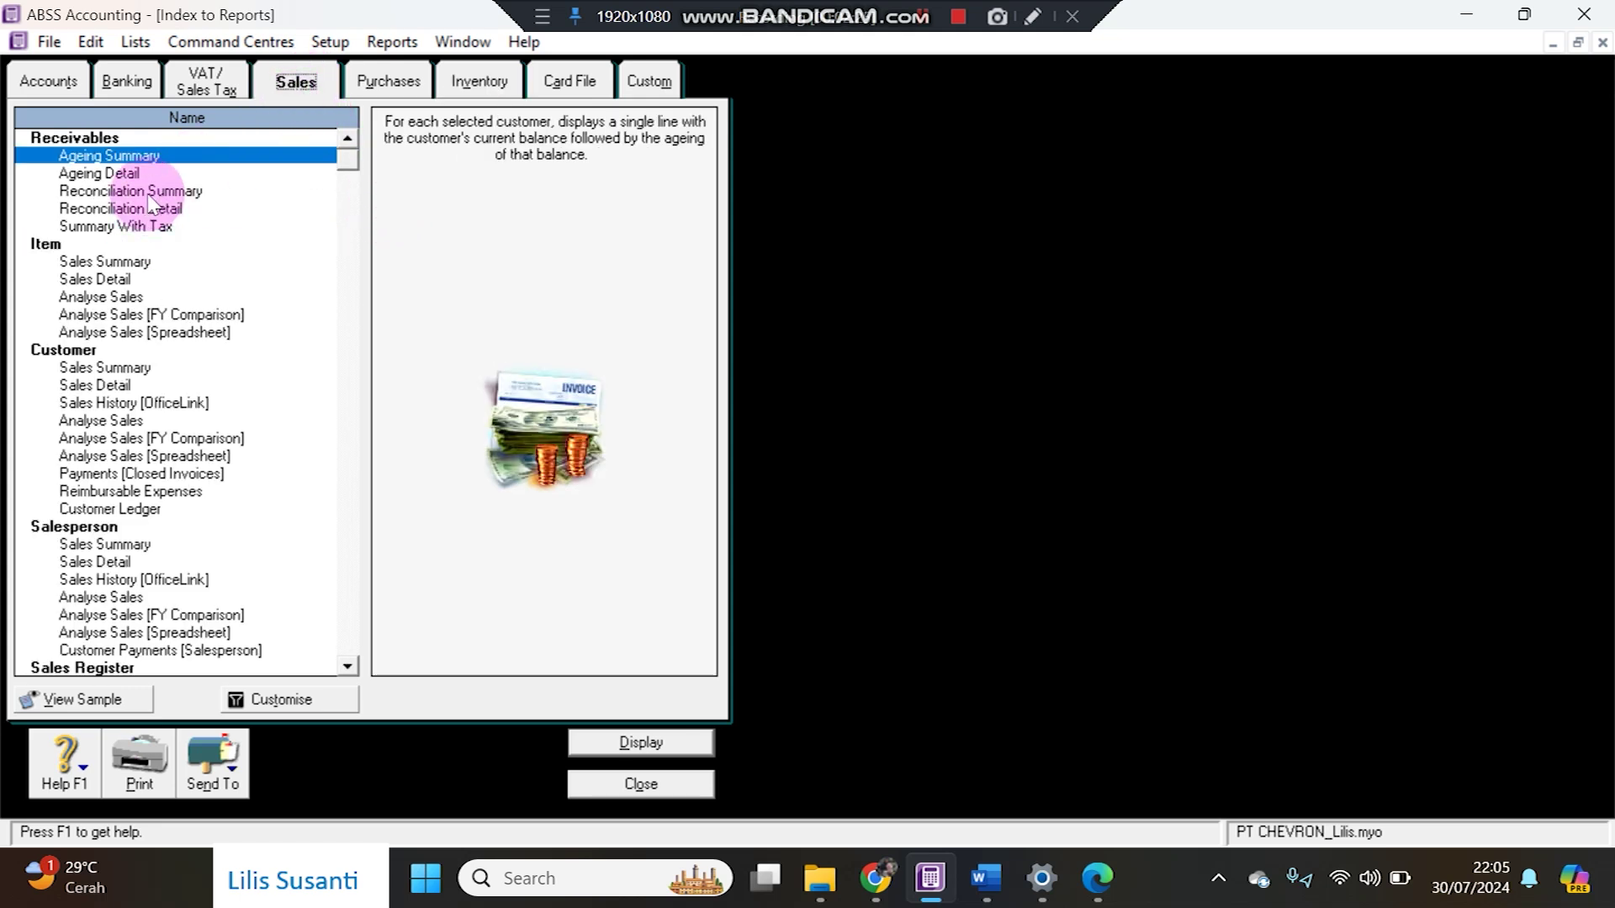
{"action": "left_click", "coordinate": [148, 192]}
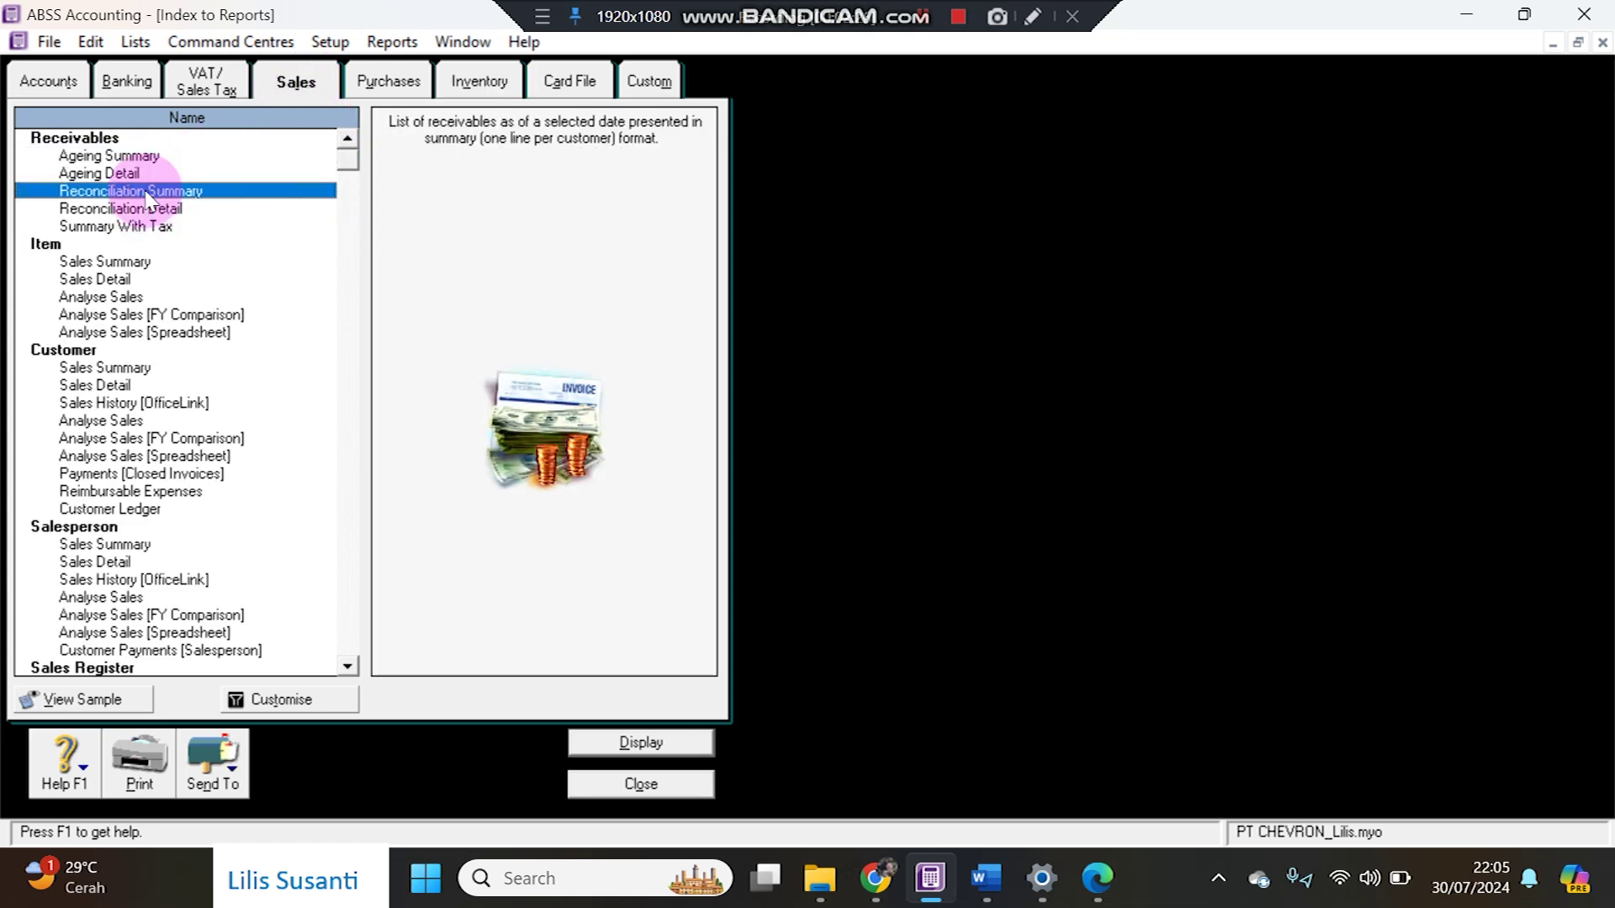
{"action": "double_click", "coordinate": [149, 199]}
{"action": "left_click", "coordinate": [1099, 643]}
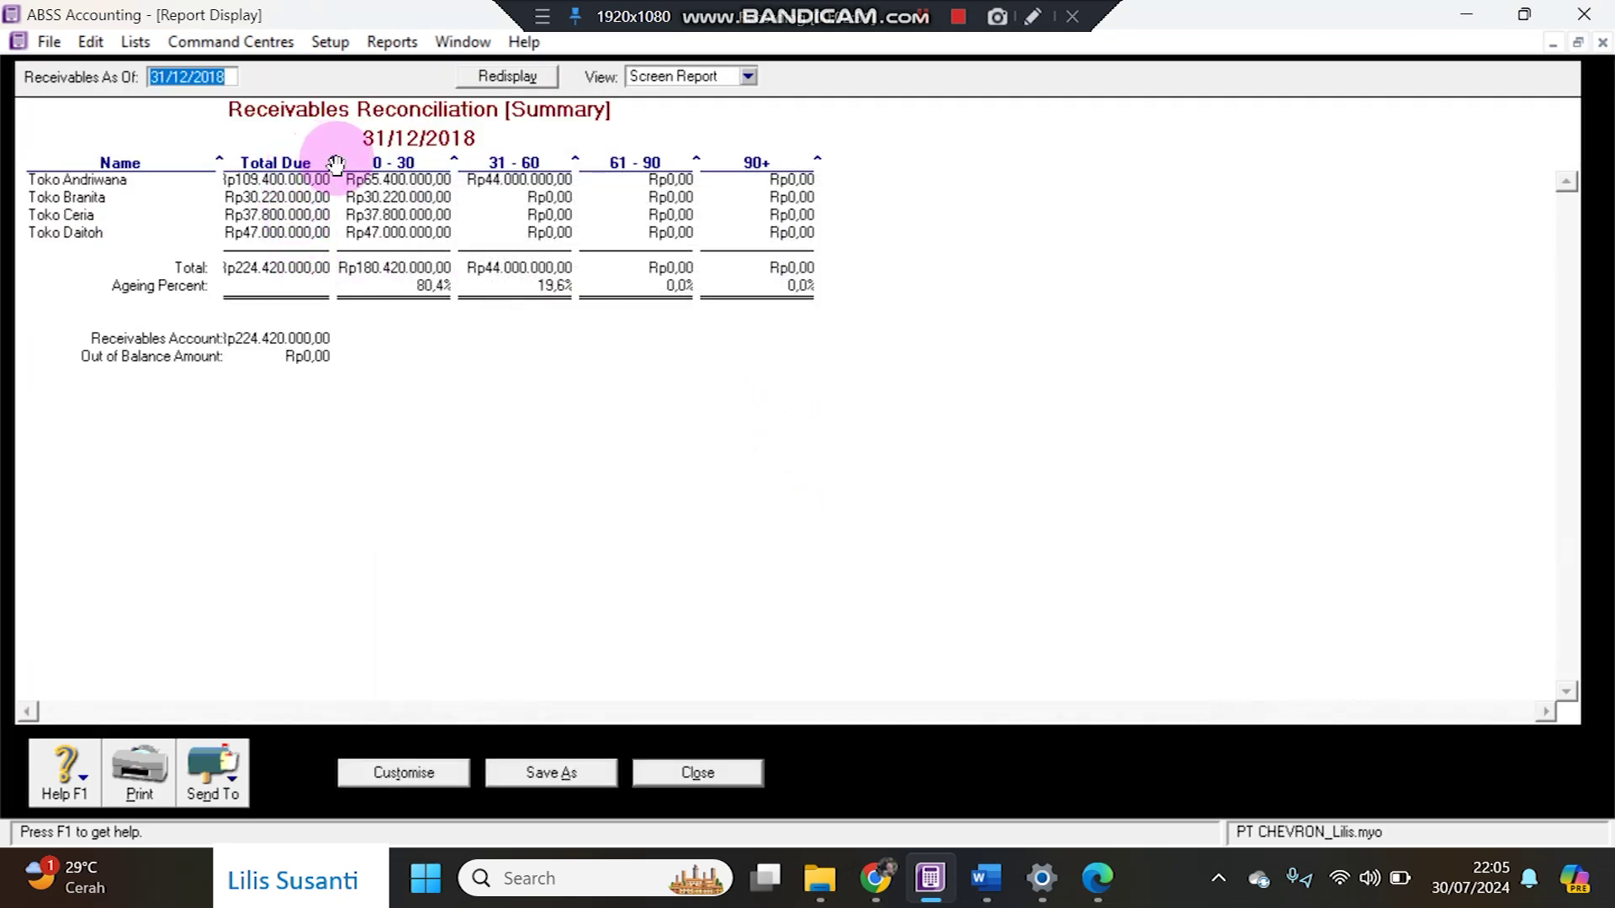
{"action": "left_click_drag", "start_coordinate": [335, 160], "coordinate": [360, 161]}
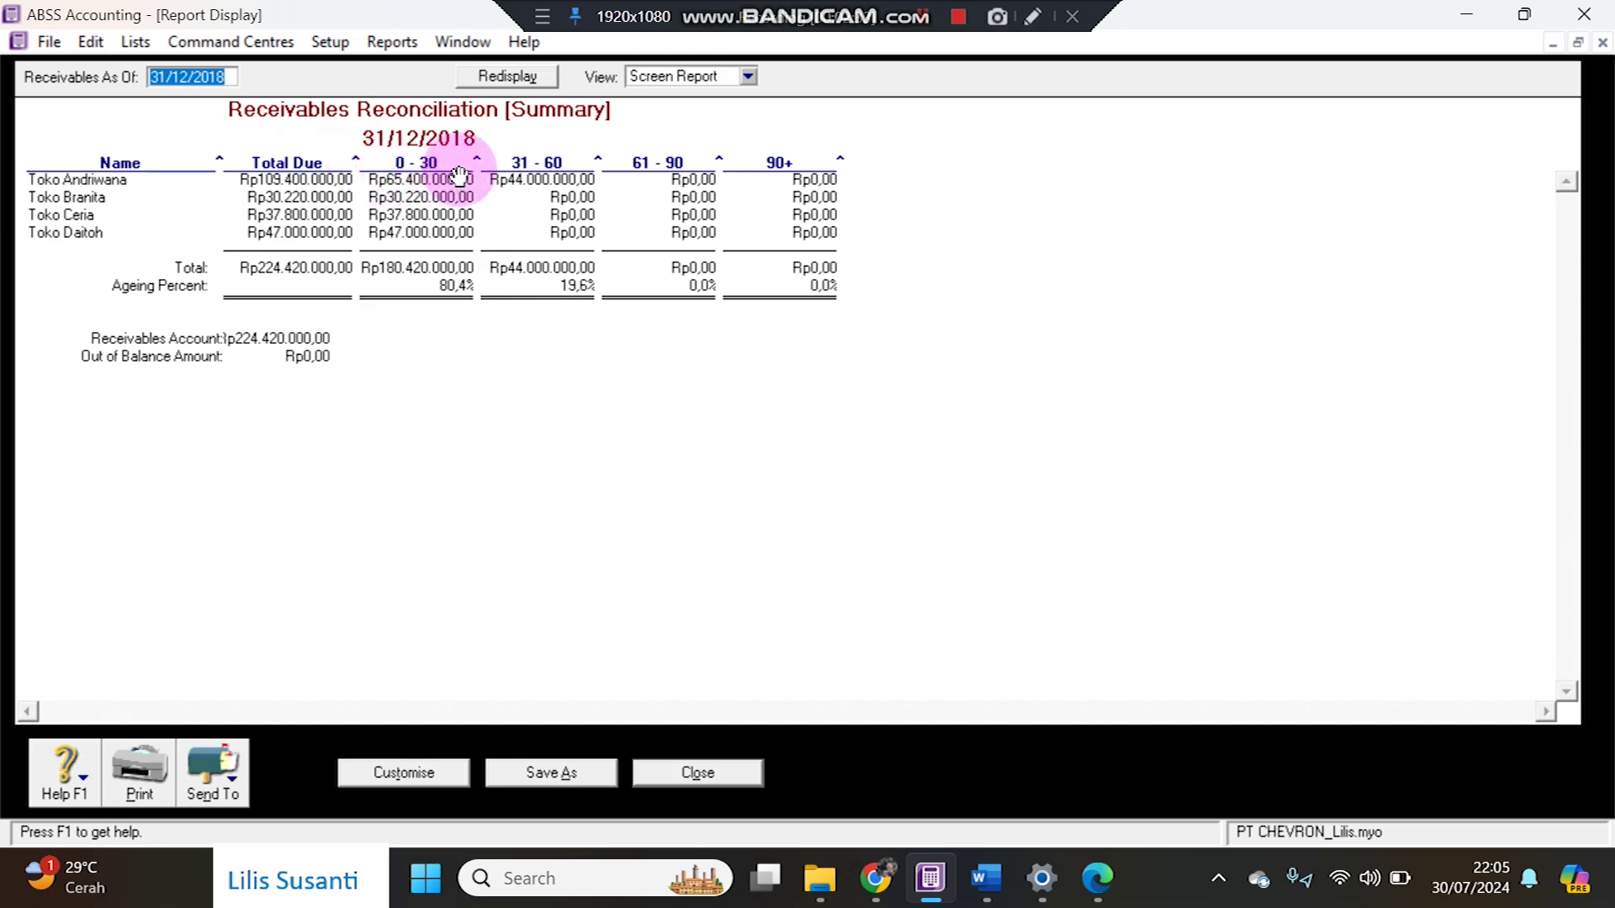
{"action": "left_click_drag", "start_coordinate": [478, 166], "coordinate": [493, 164]}
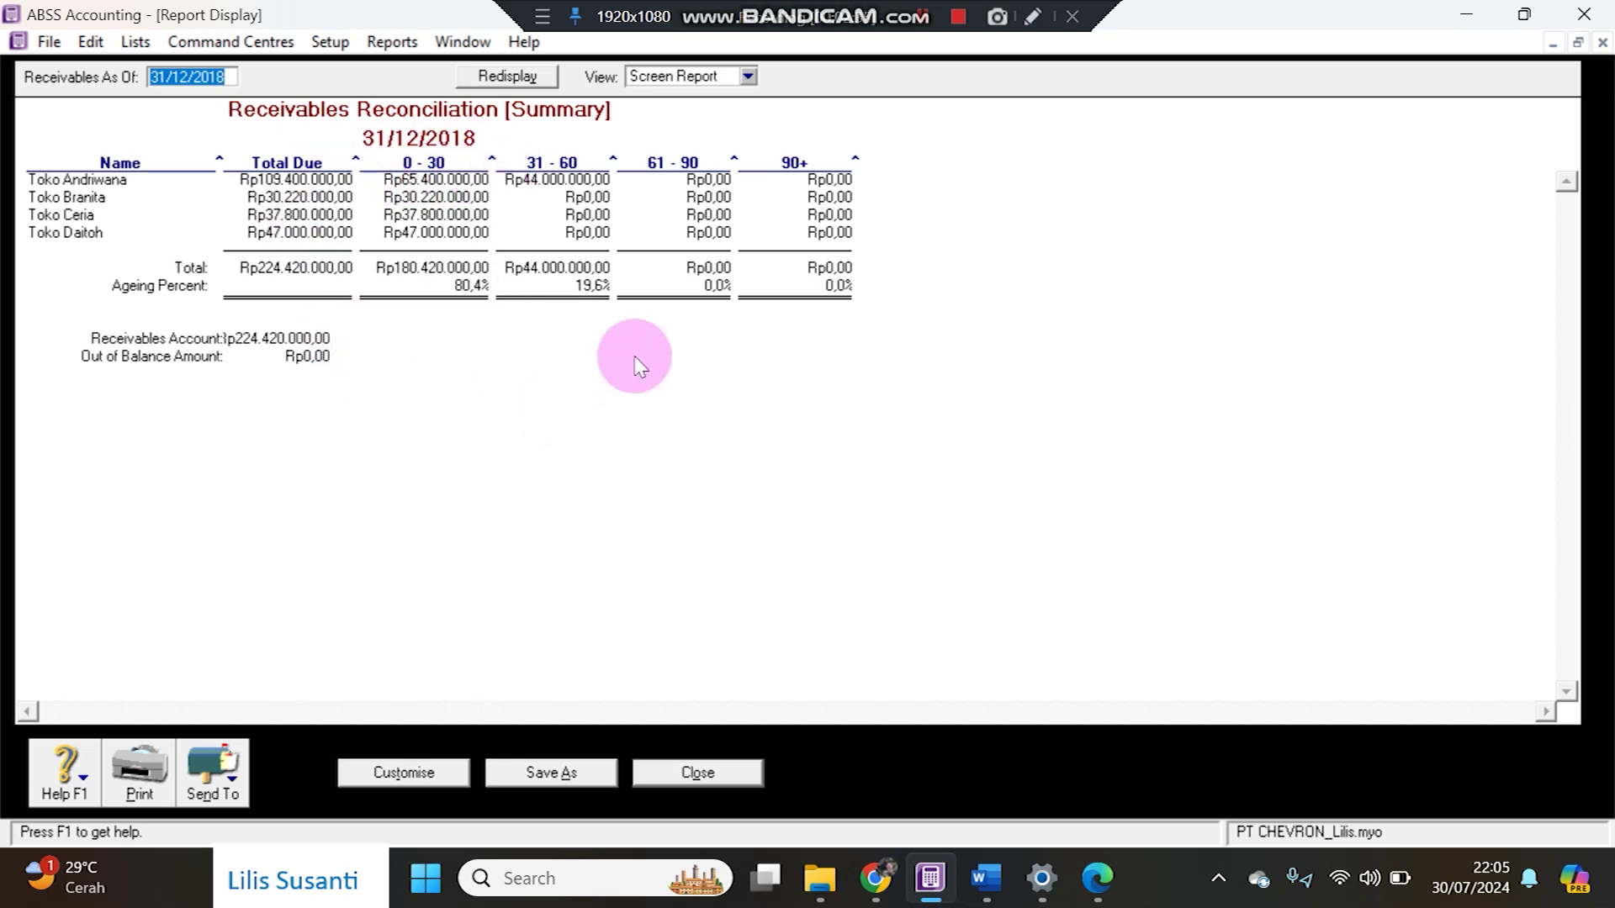
- Export the receivables report as a PDF named receivable Reconciliation Summary in the PT. CHEVRON folder and return to the report index
{"action": "left_click", "coordinate": [225, 769]}
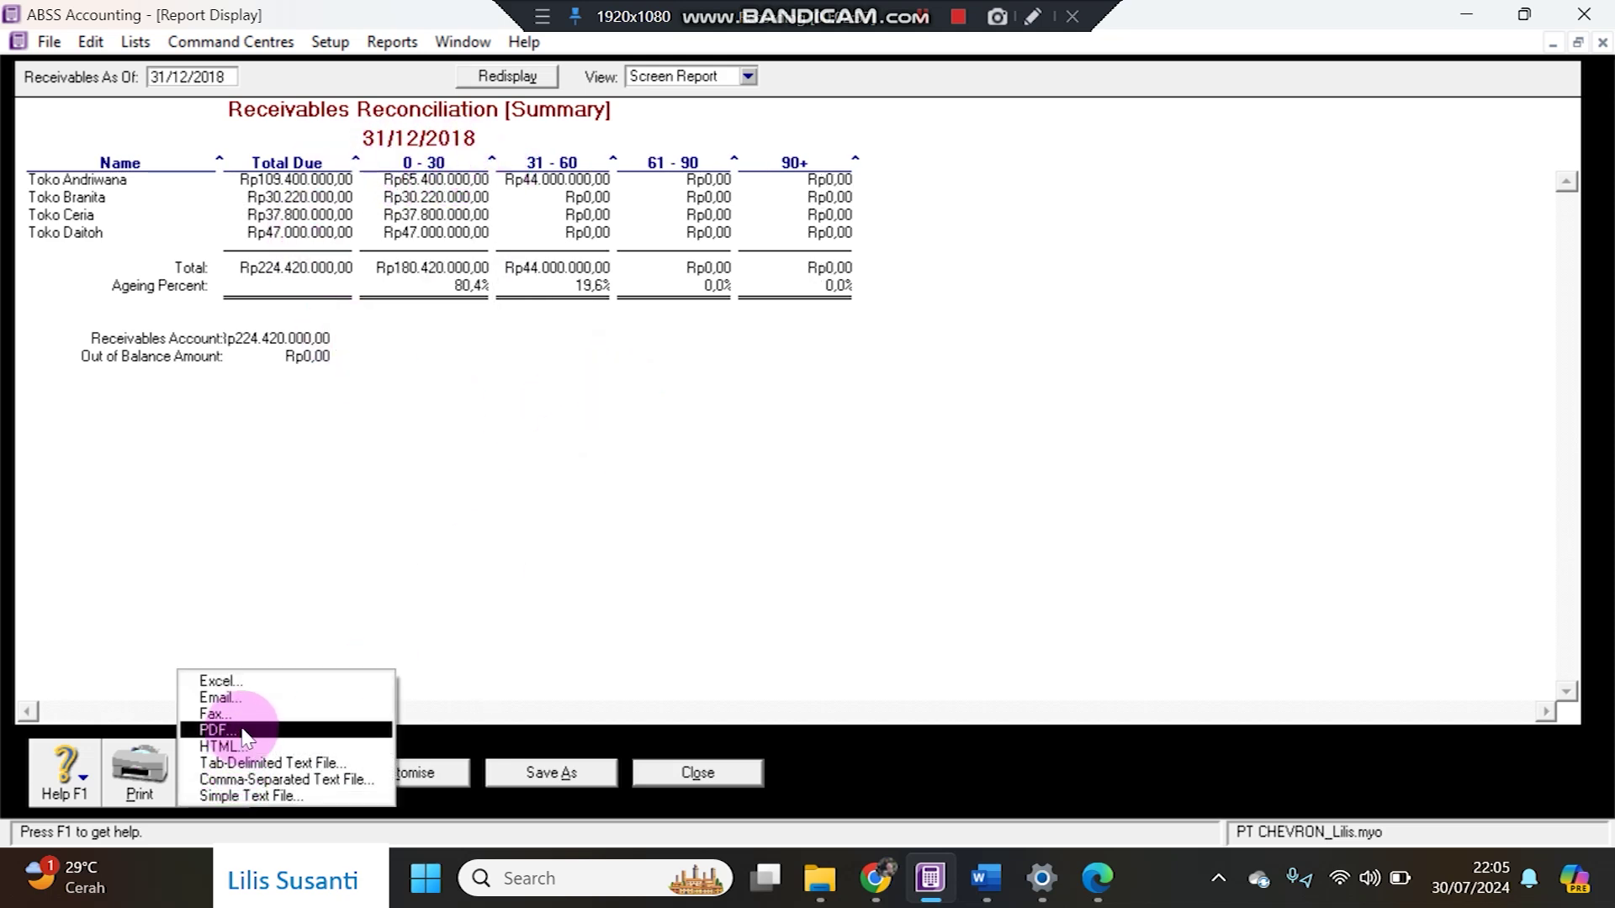
{"action": "left_click", "coordinate": [217, 730]}
{"action": "left_click", "coordinate": [181, 532]}
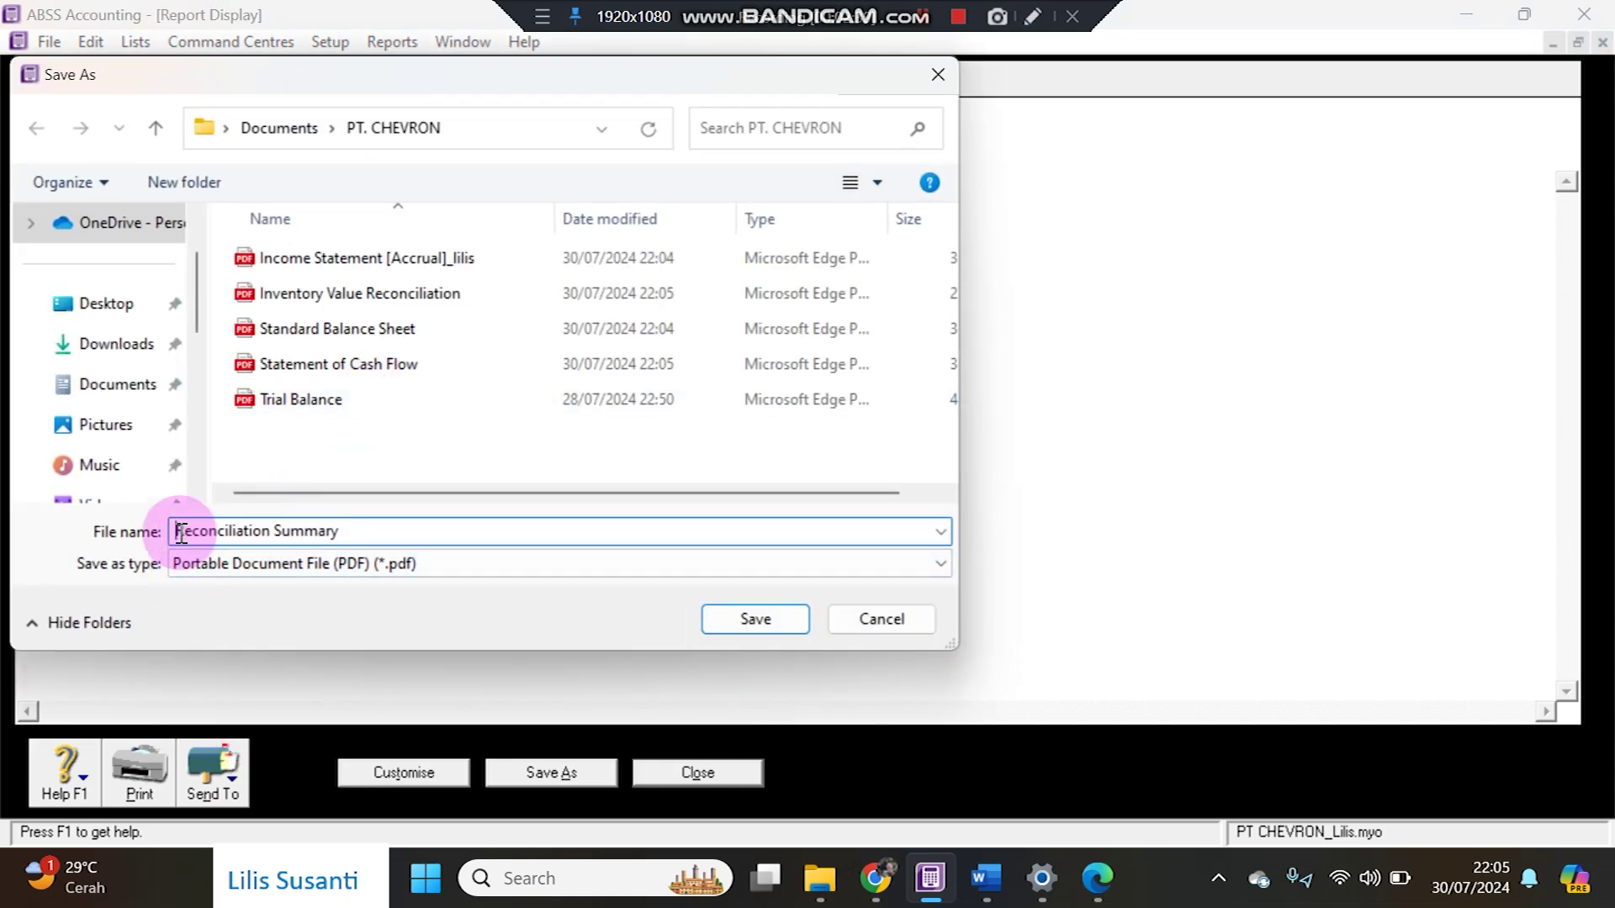
{"action": "type", "text": "receivable"}
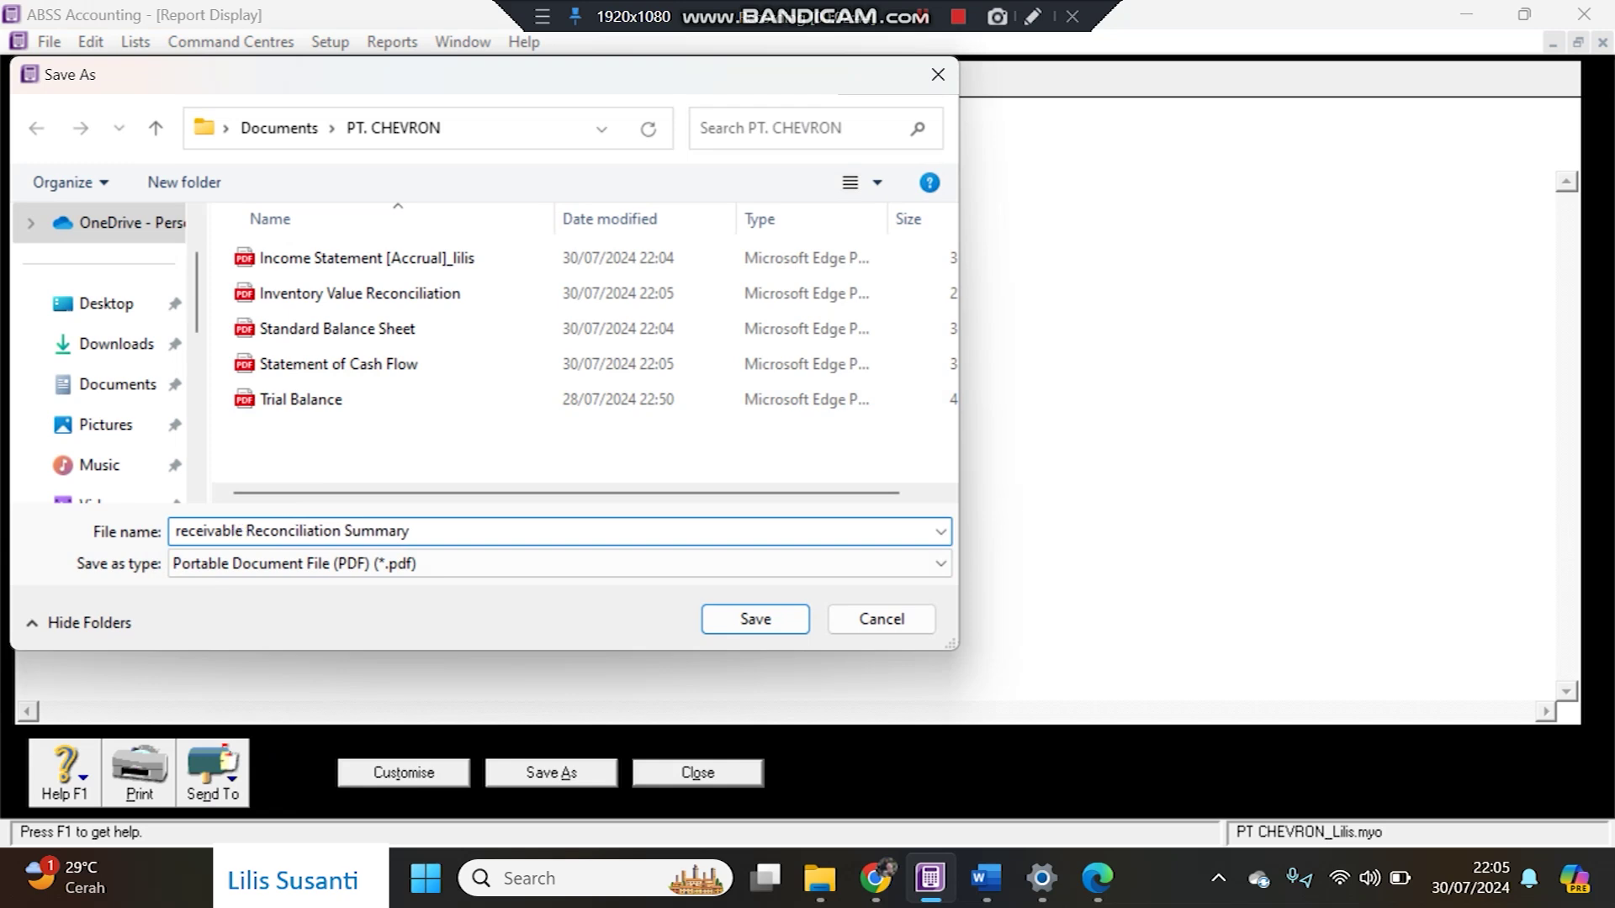
{"action": "left_click", "coordinate": [751, 614]}
{"action": "key", "text": "Escape"}
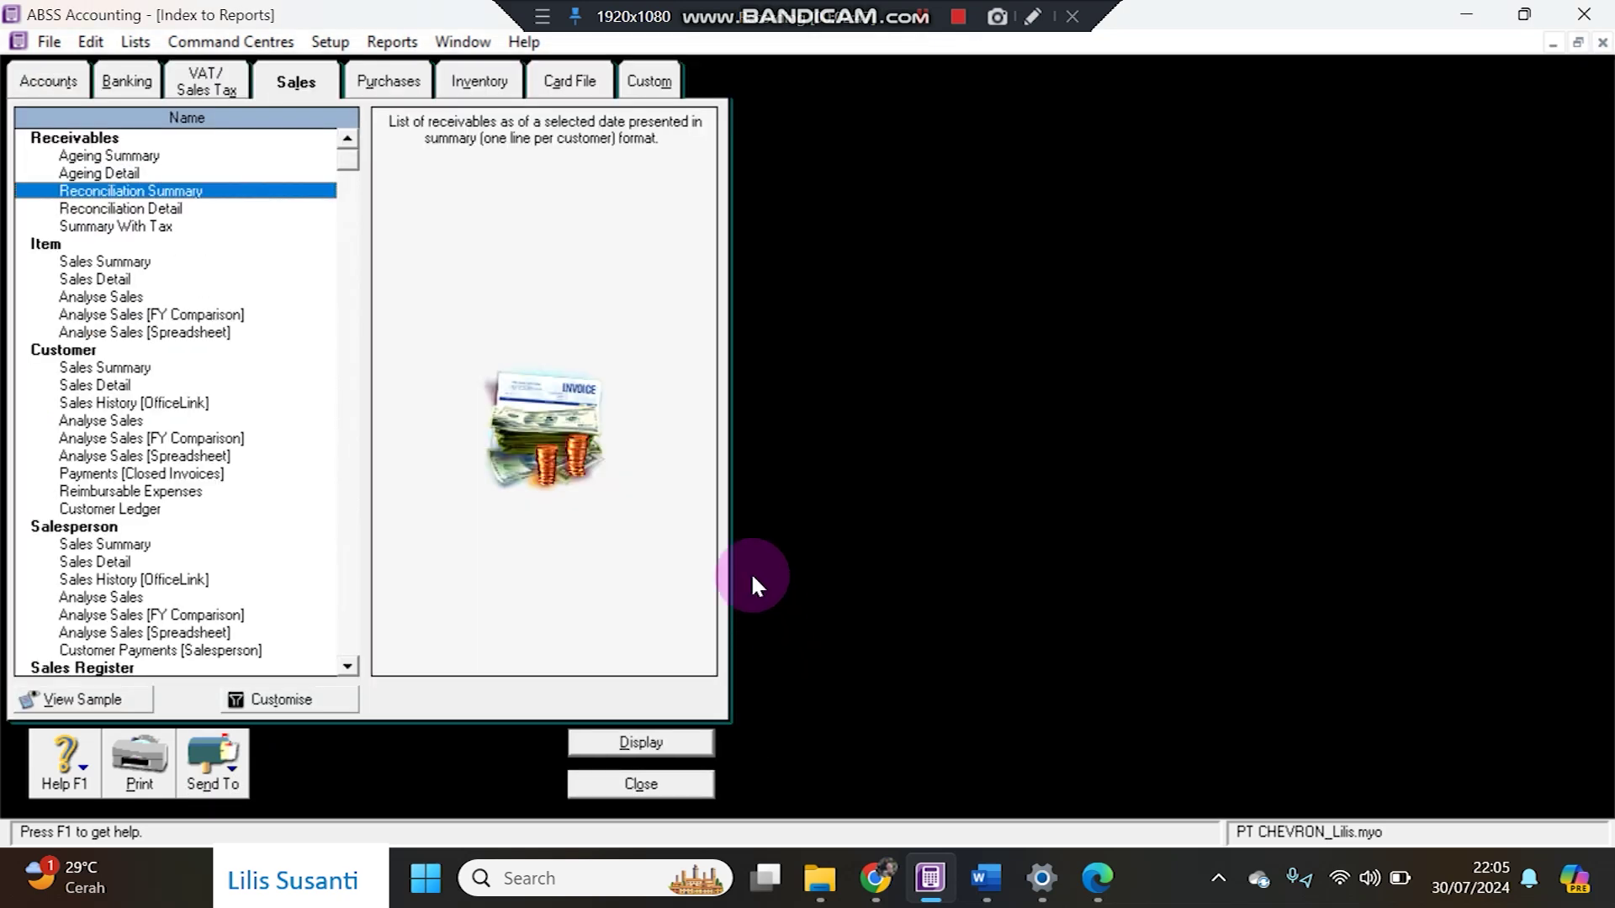
- Display the payables Reconciliation Summary as of 31/12/2018 and export it as a PDF named Reconciliation Summary in the PT. CHEVRON folder
{"action": "left_click", "coordinate": [370, 88]}
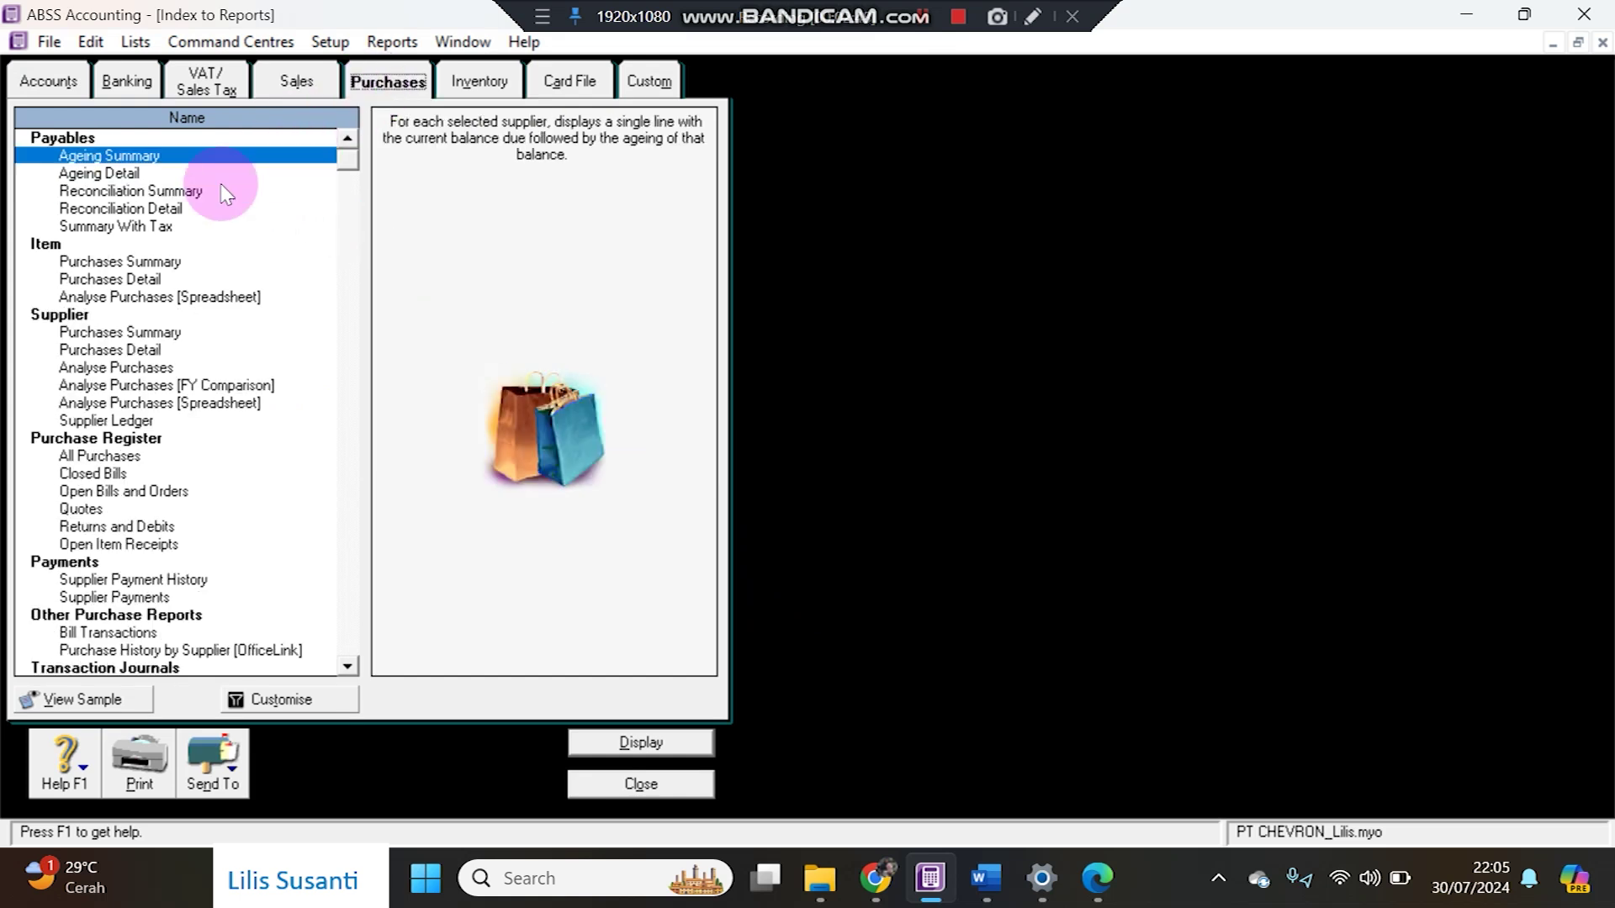
{"action": "double_click", "coordinate": [164, 192]}
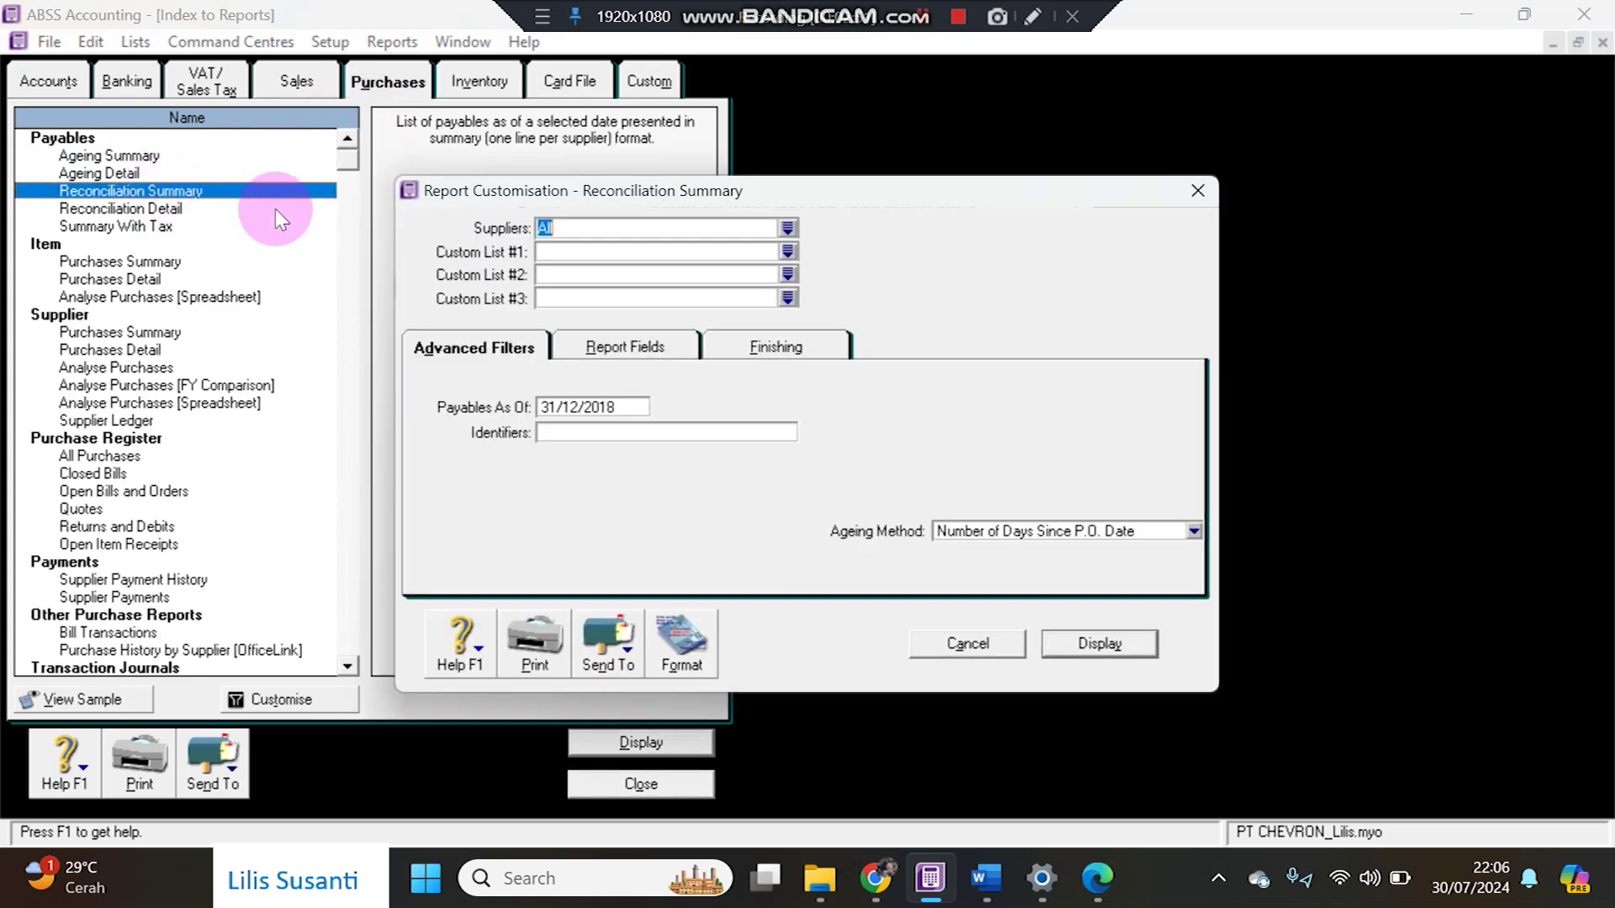
{"action": "left_click", "coordinate": [1079, 648]}
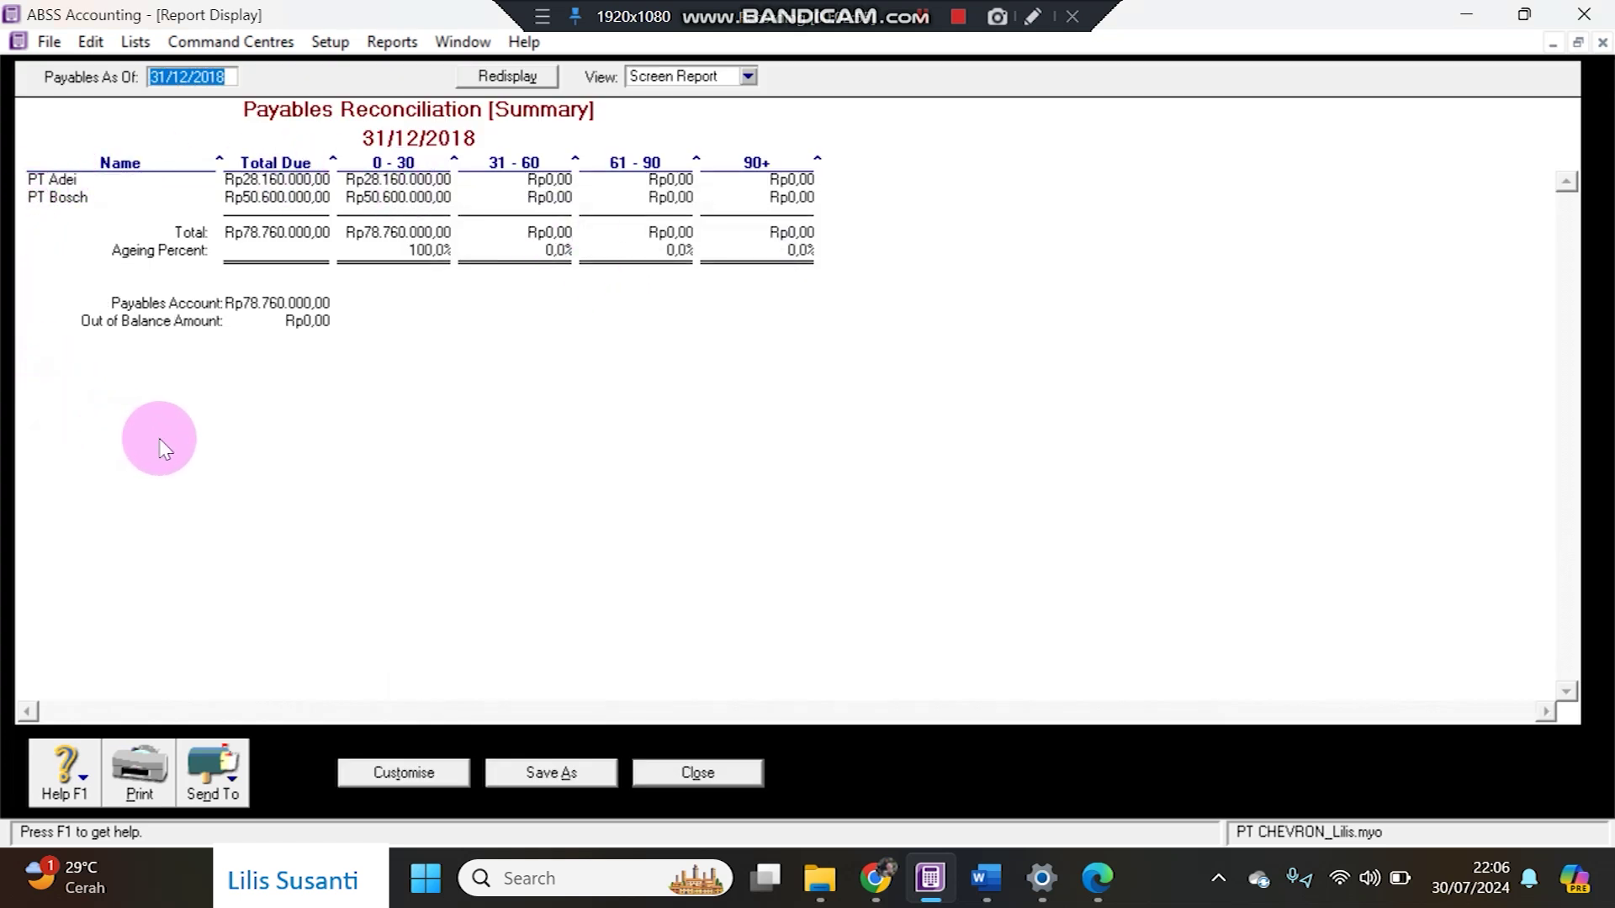
{"action": "left_click", "coordinate": [238, 779]}
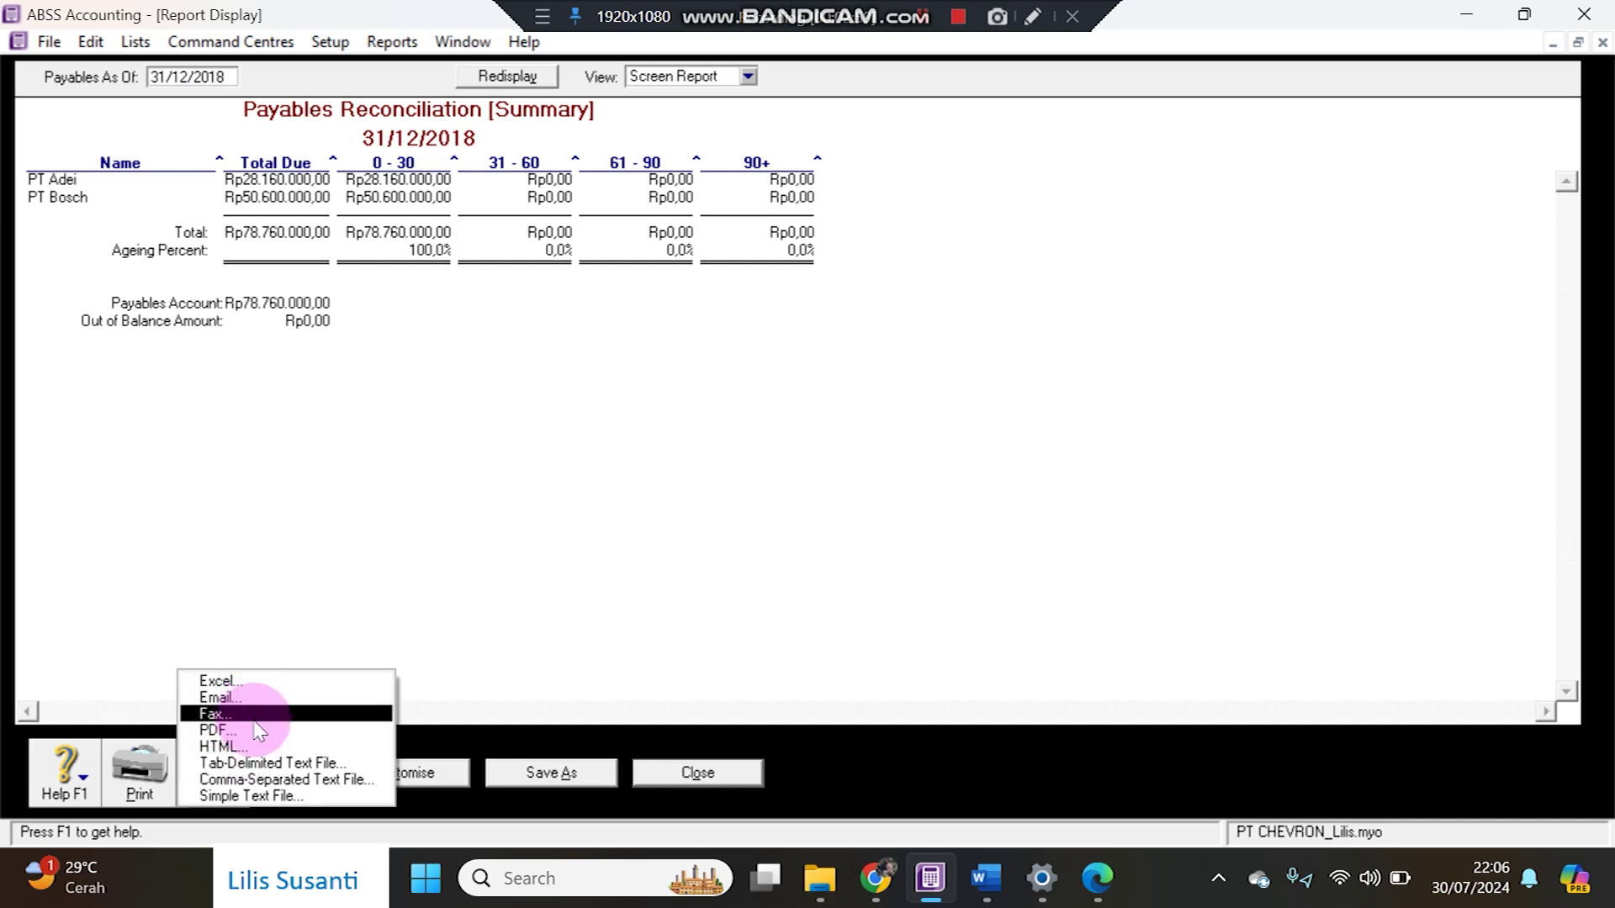
{"action": "left_click", "coordinate": [252, 730]}
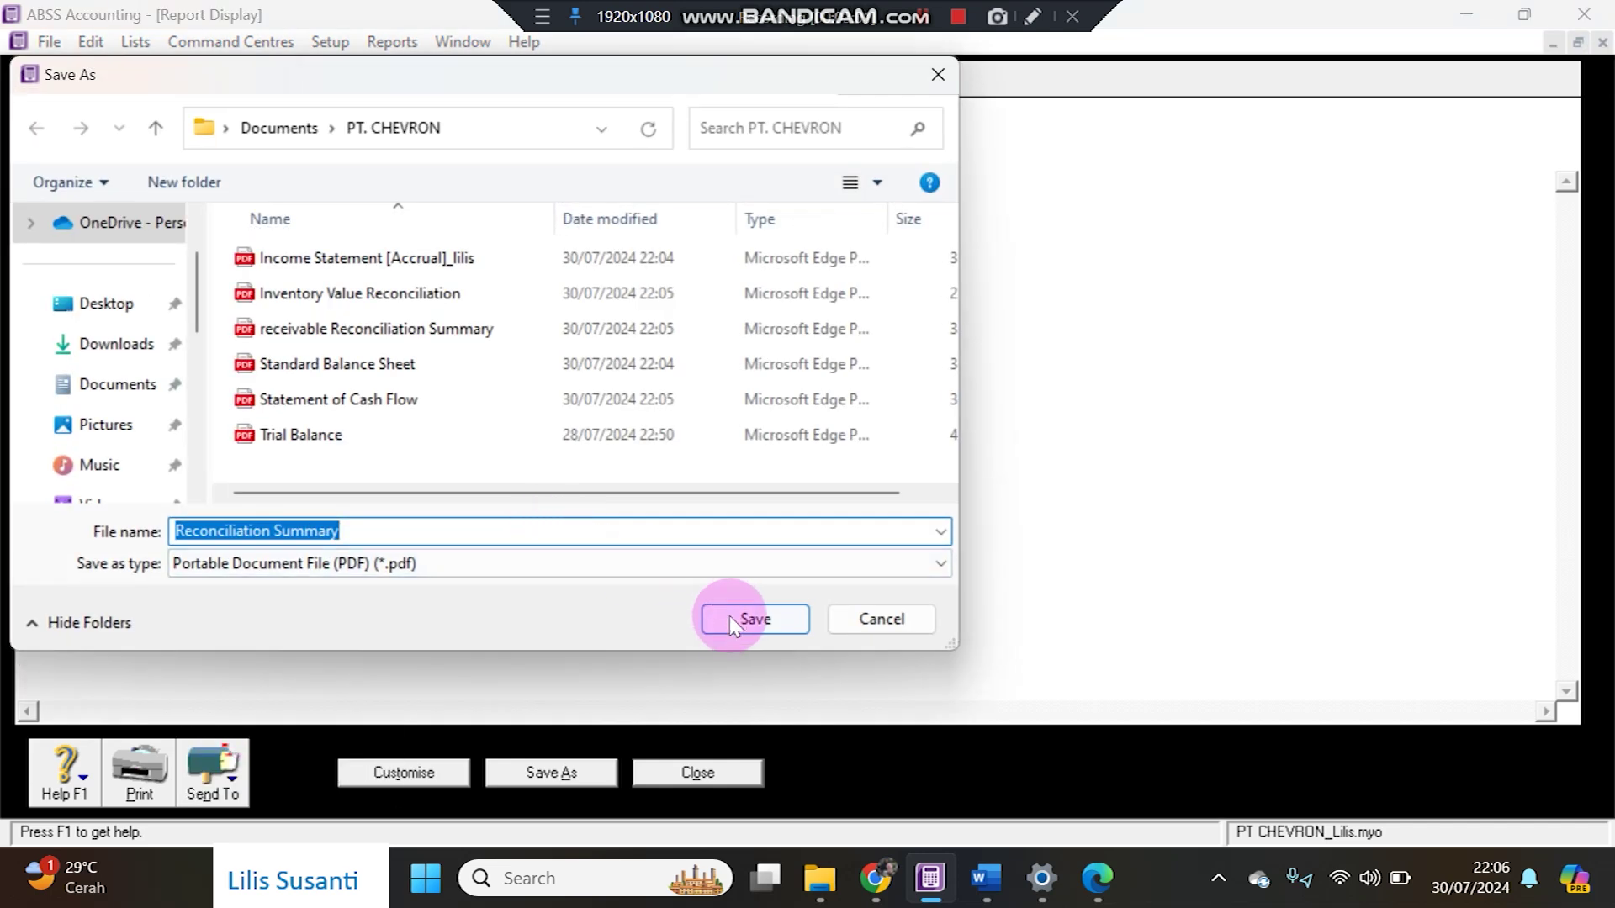
{"action": "left_click", "coordinate": [729, 621]}
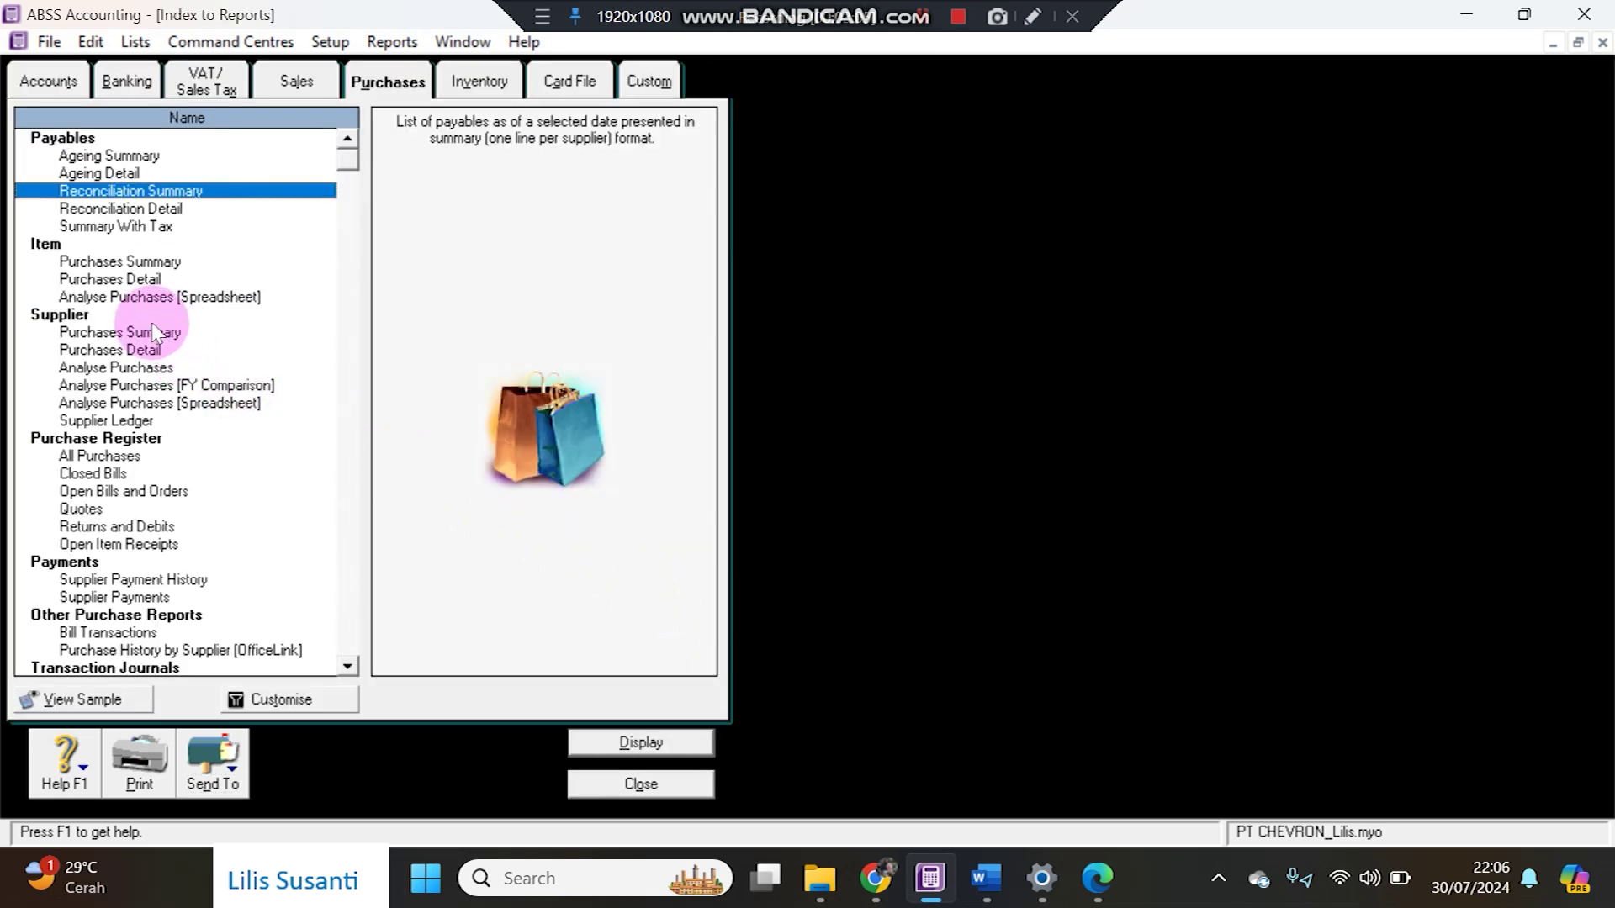
- Display the General Ledger Detail report for all accounts from 01/12/2018 to 31/12/2018 and look through its first accounts
{"action": "left_click", "coordinate": [50, 84]}
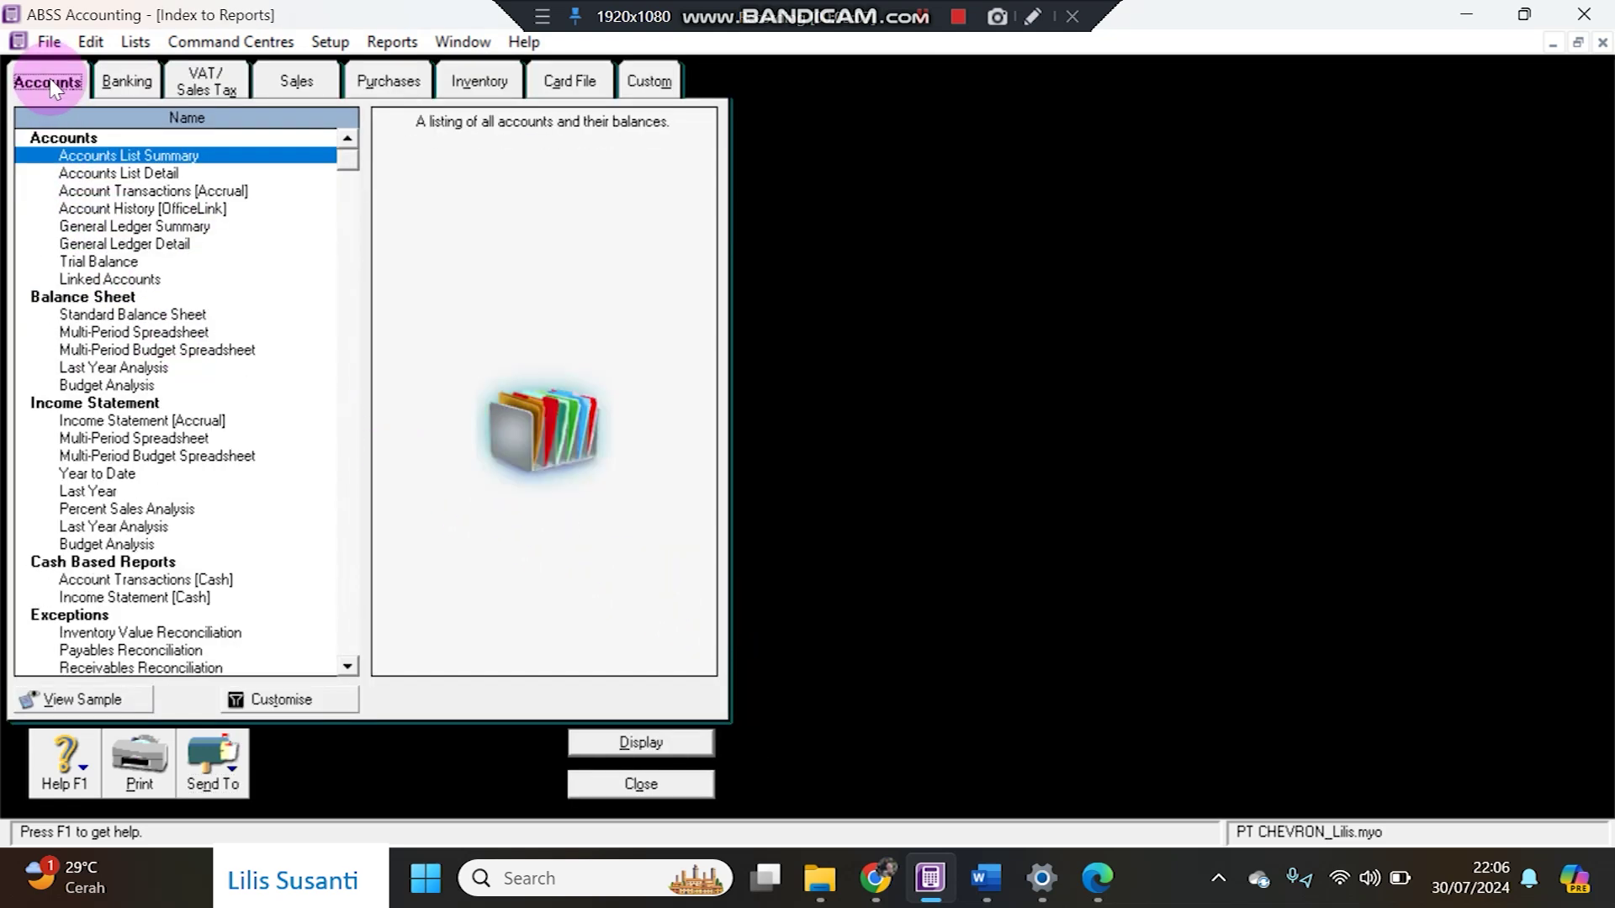
{"action": "left_click", "coordinate": [91, 192]}
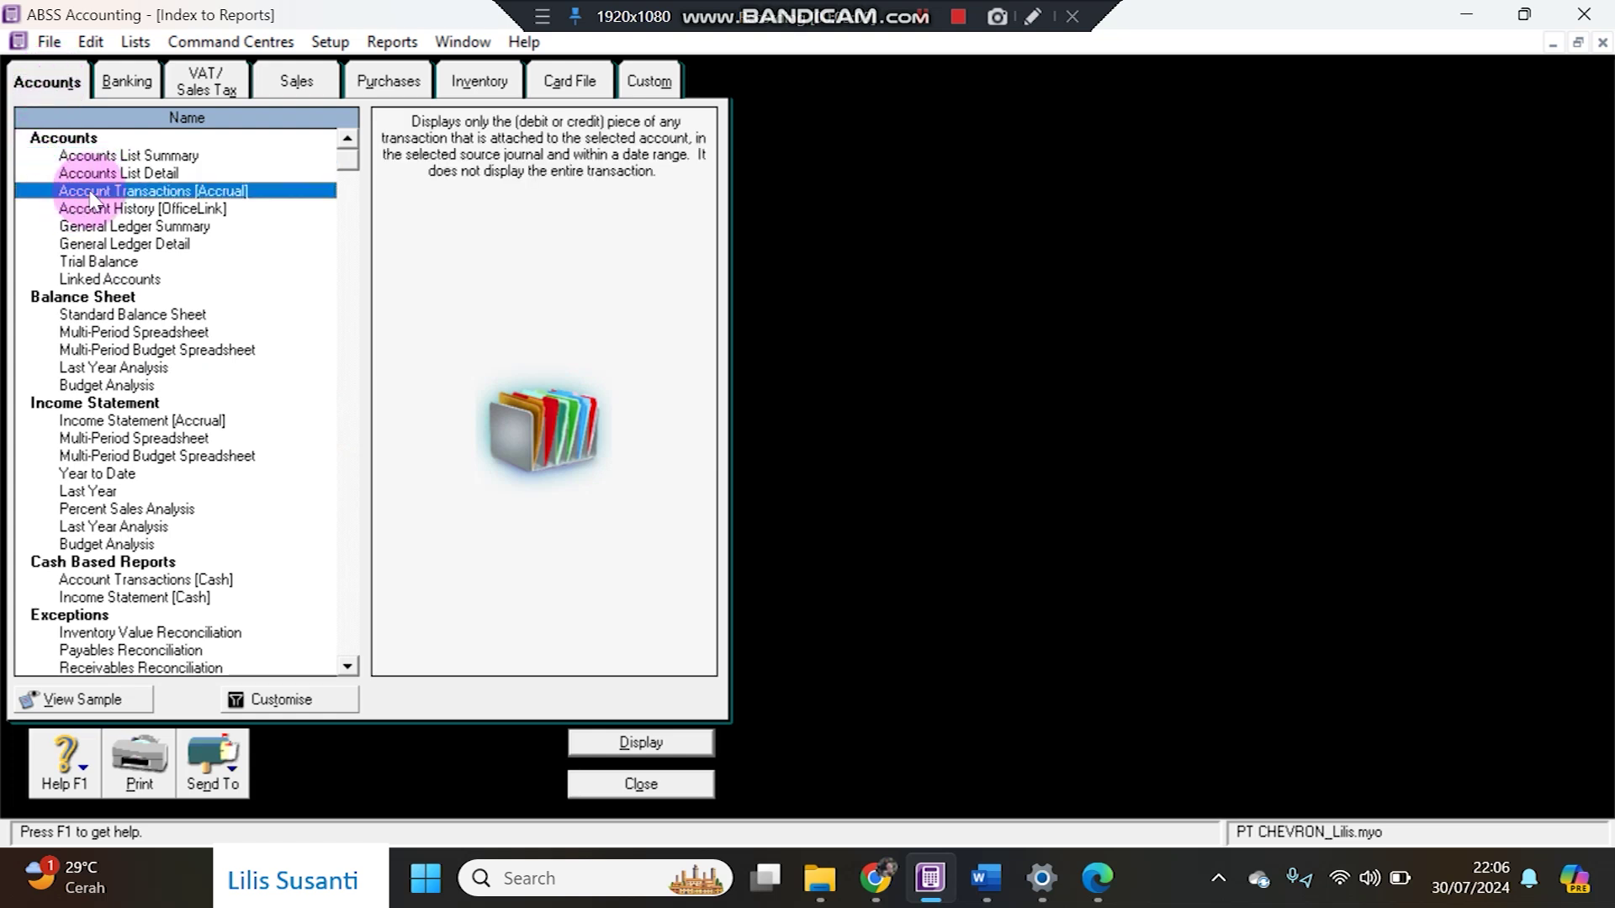
{"action": "left_click", "coordinate": [93, 232]}
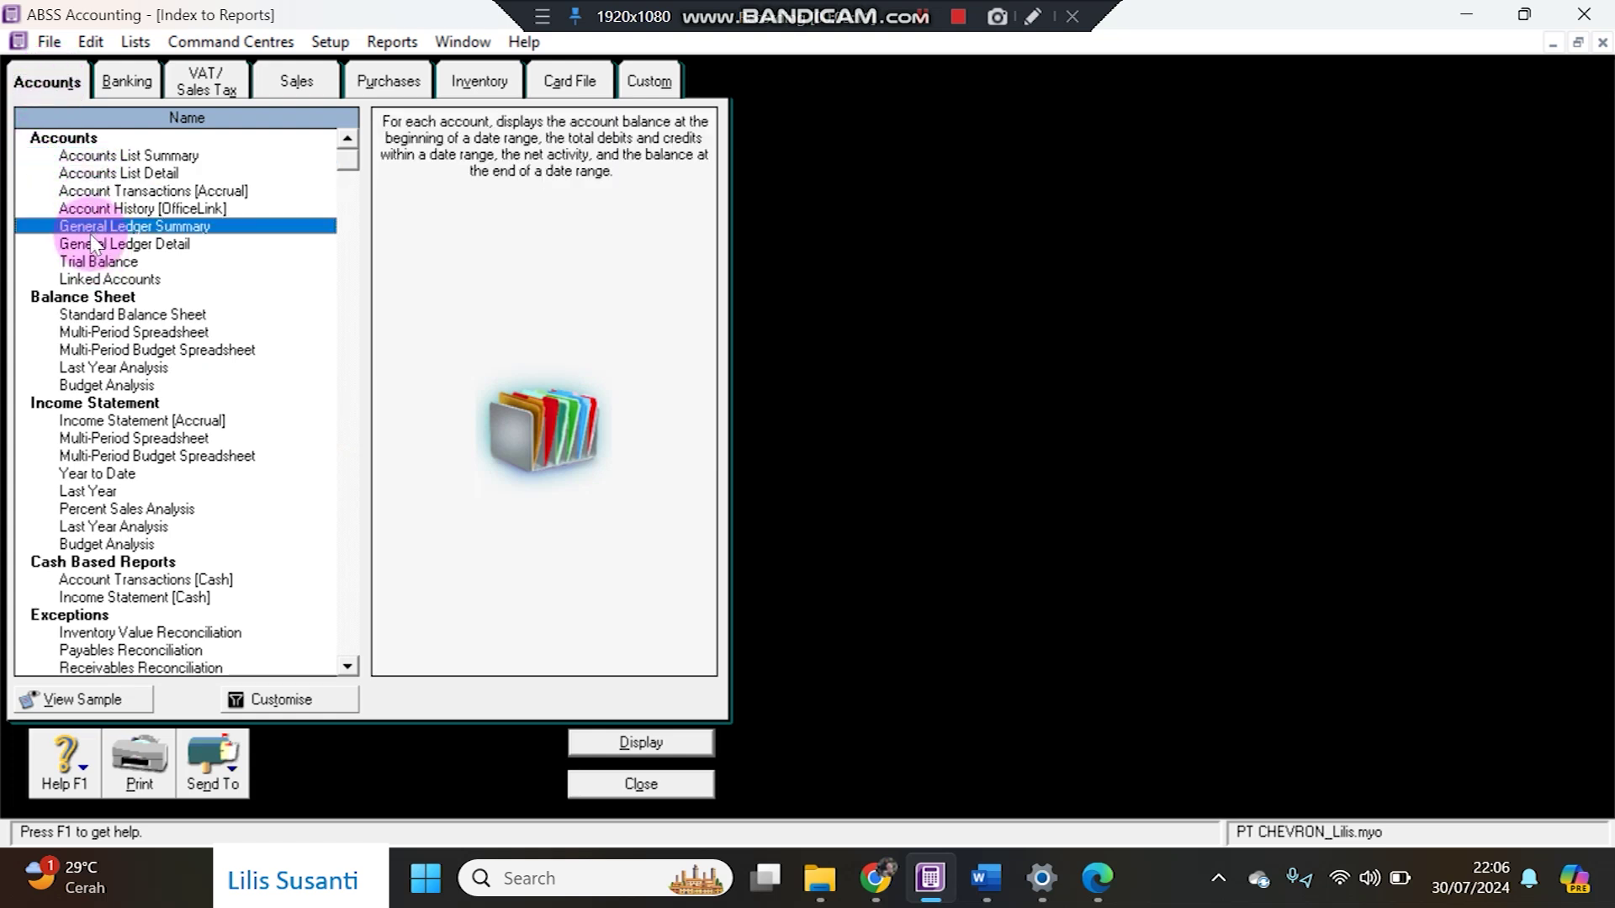
{"action": "left_click", "coordinate": [94, 246]}
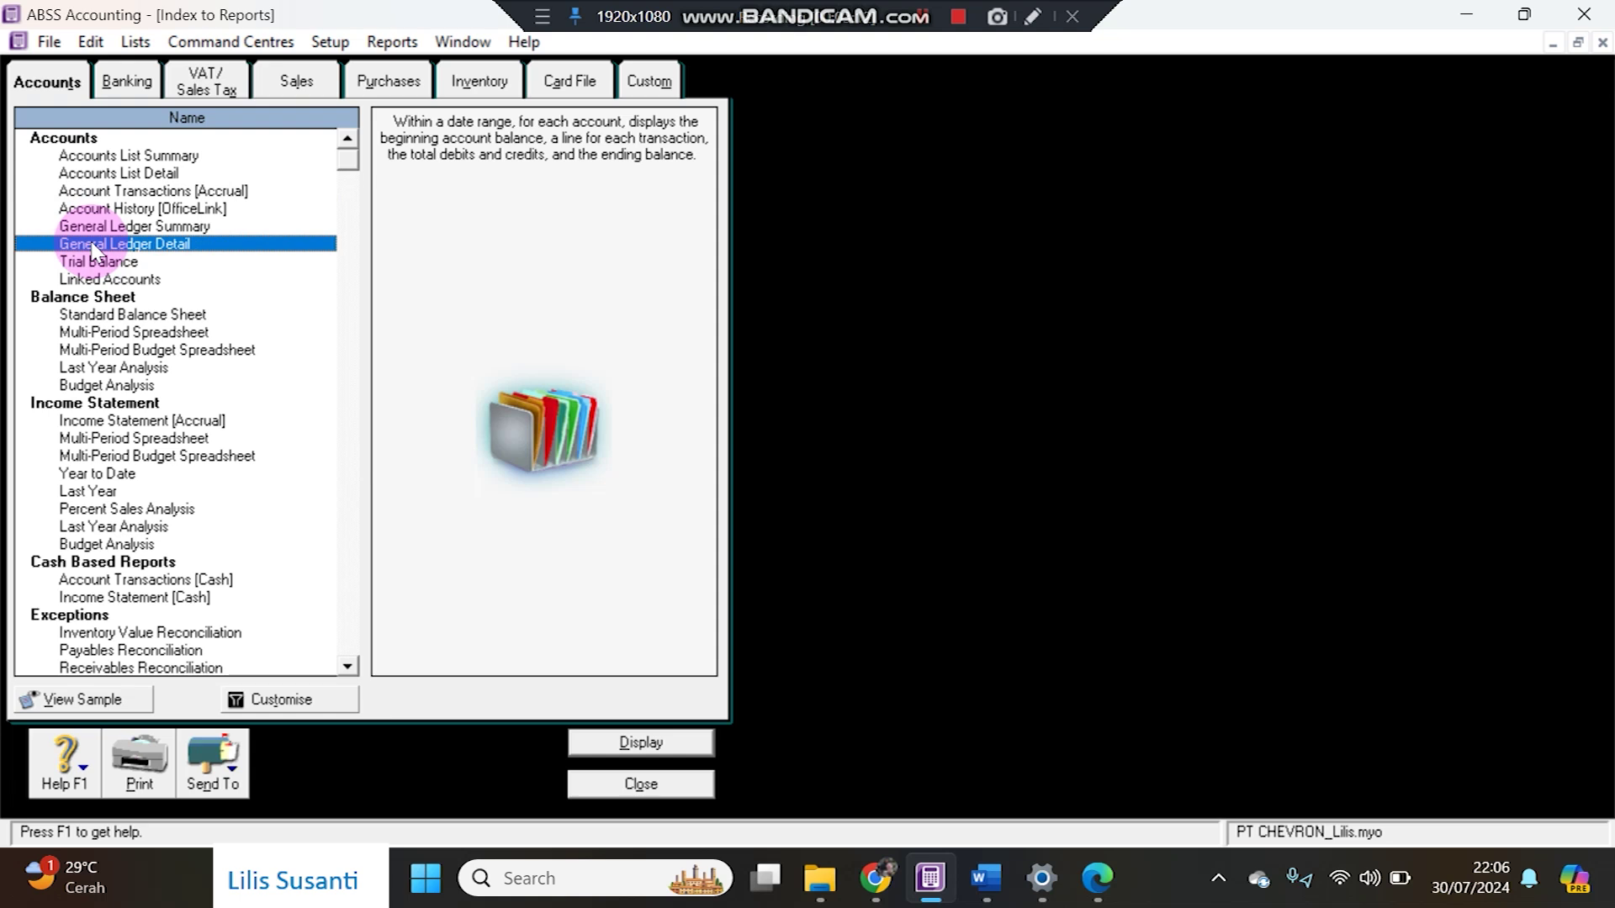
{"action": "double_click", "coordinate": [94, 245]}
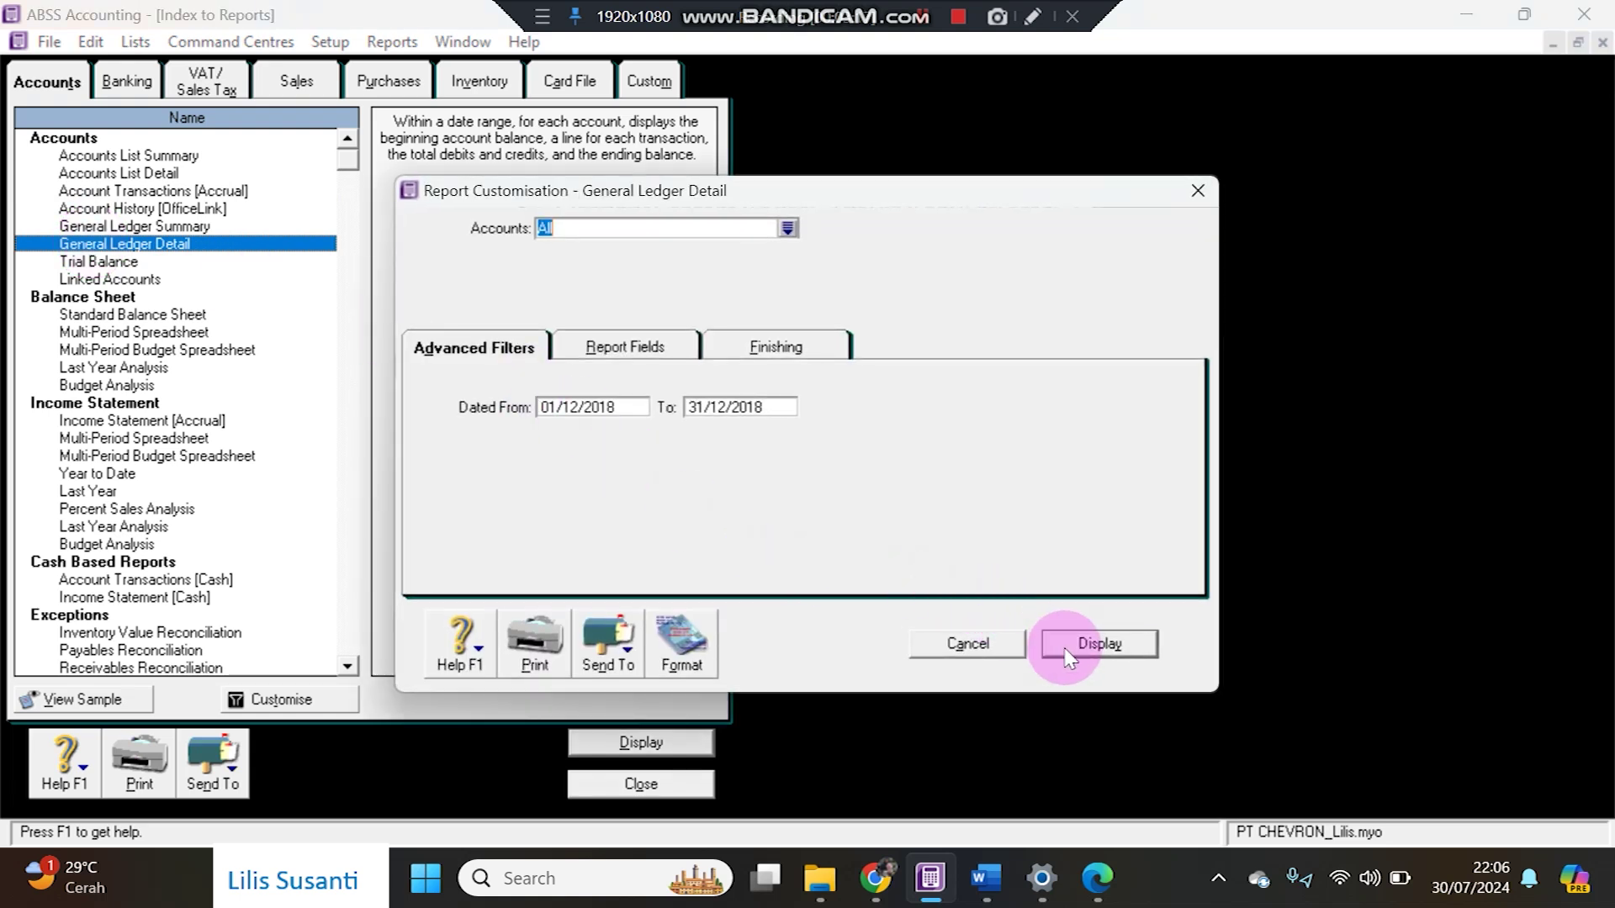
{"action": "left_click", "coordinate": [1066, 654]}
{"action": "scroll", "coordinate": [1043, 534], "scroll_direction": "down", "scroll_amount": 1}
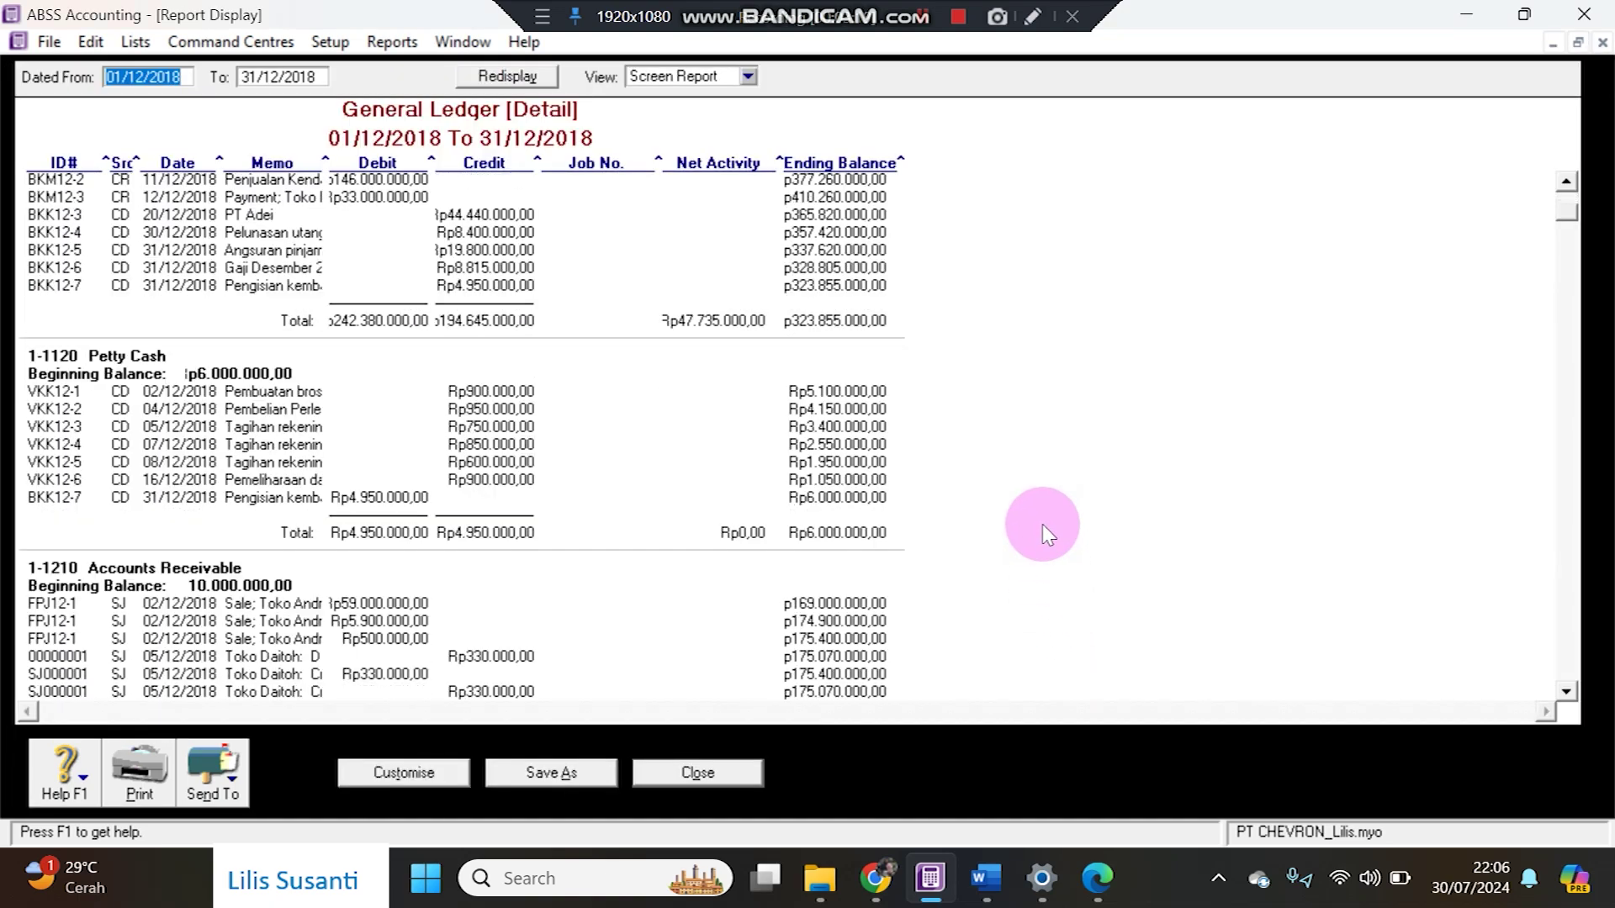
{"action": "scroll", "coordinate": [1042, 523], "scroll_direction": "down", "scroll_amount": 12}
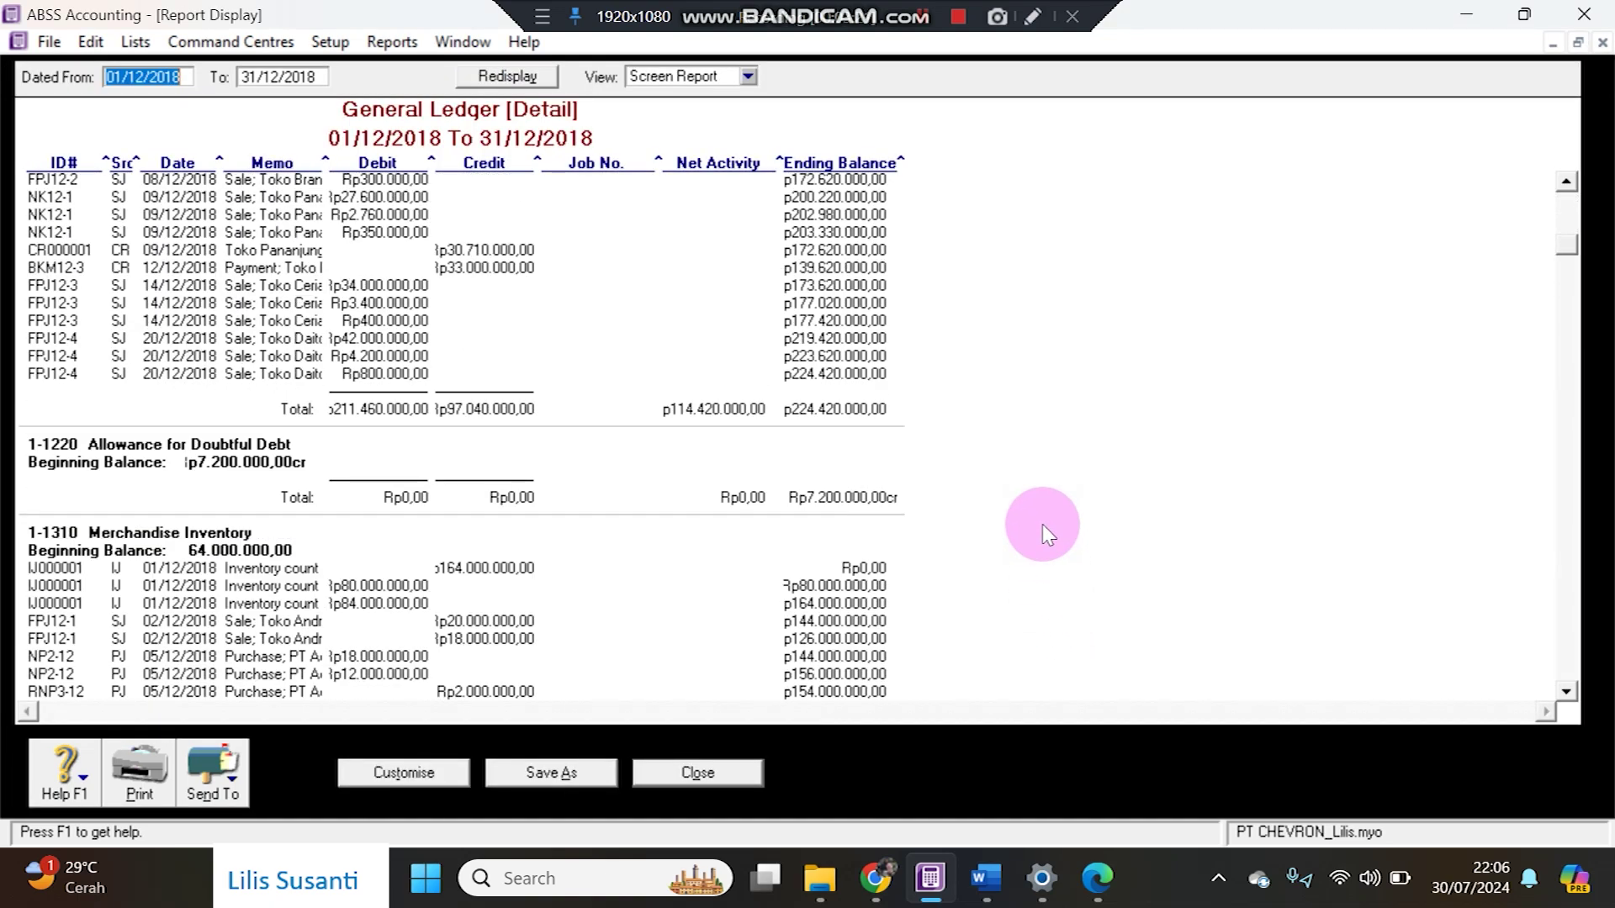
{"action": "scroll", "coordinate": [1042, 523], "scroll_direction": "up", "scroll_amount": 12}
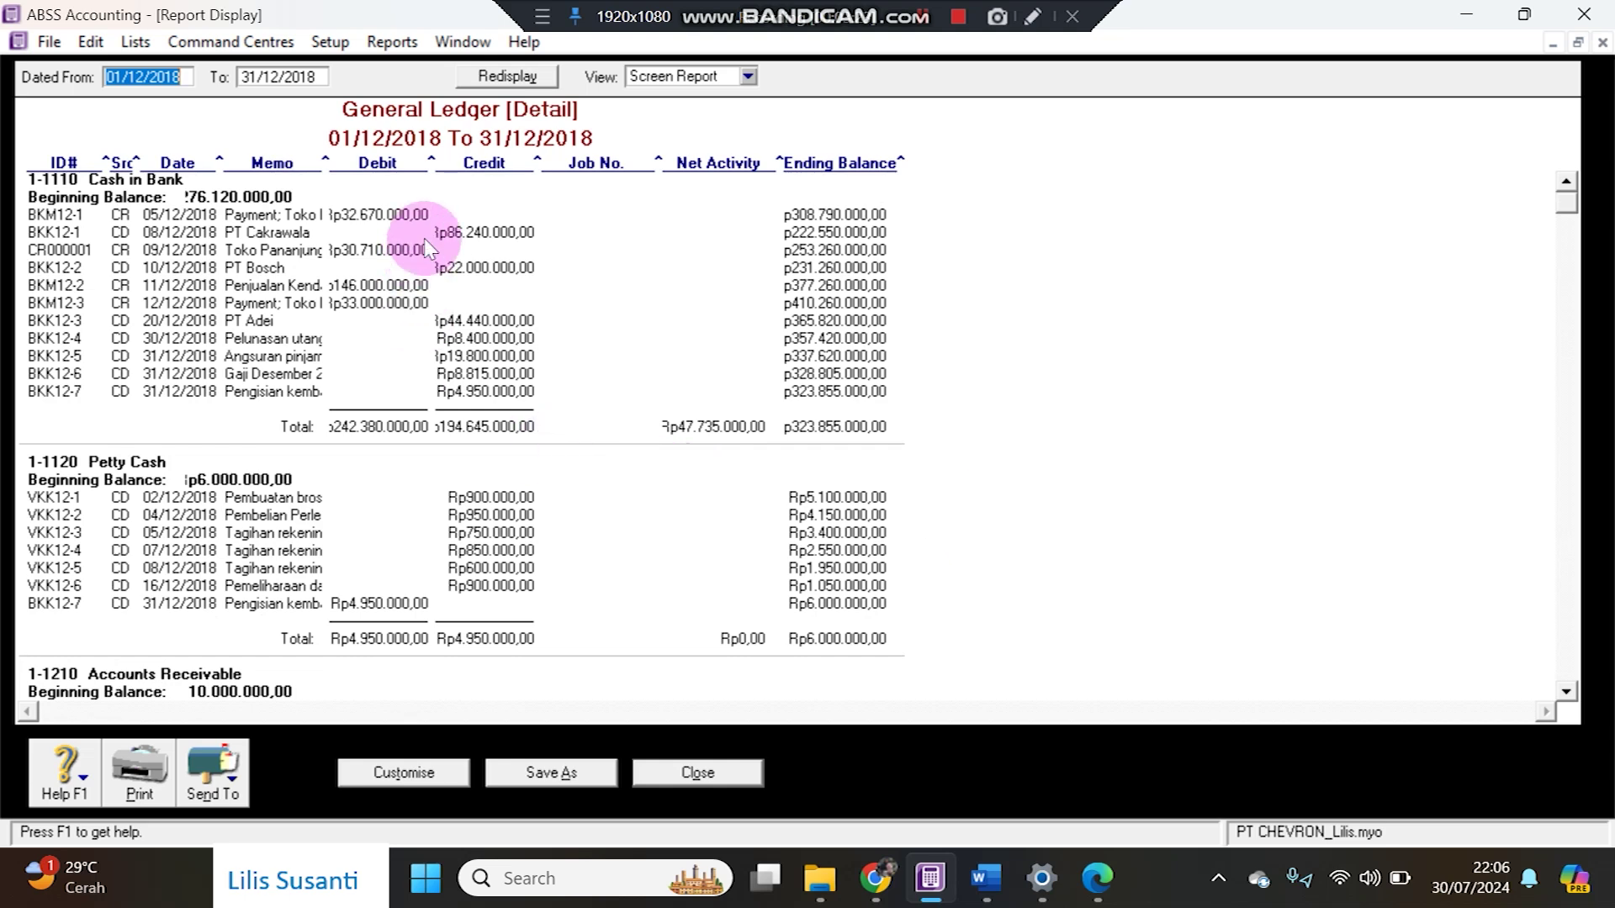
- Widen the Debit and Credit columns of the general ledger report, narrow the Job No. column and fit Net Activity to its amounts
{"action": "left_click_drag", "start_coordinate": [430, 160], "coordinate": [583, 164]}
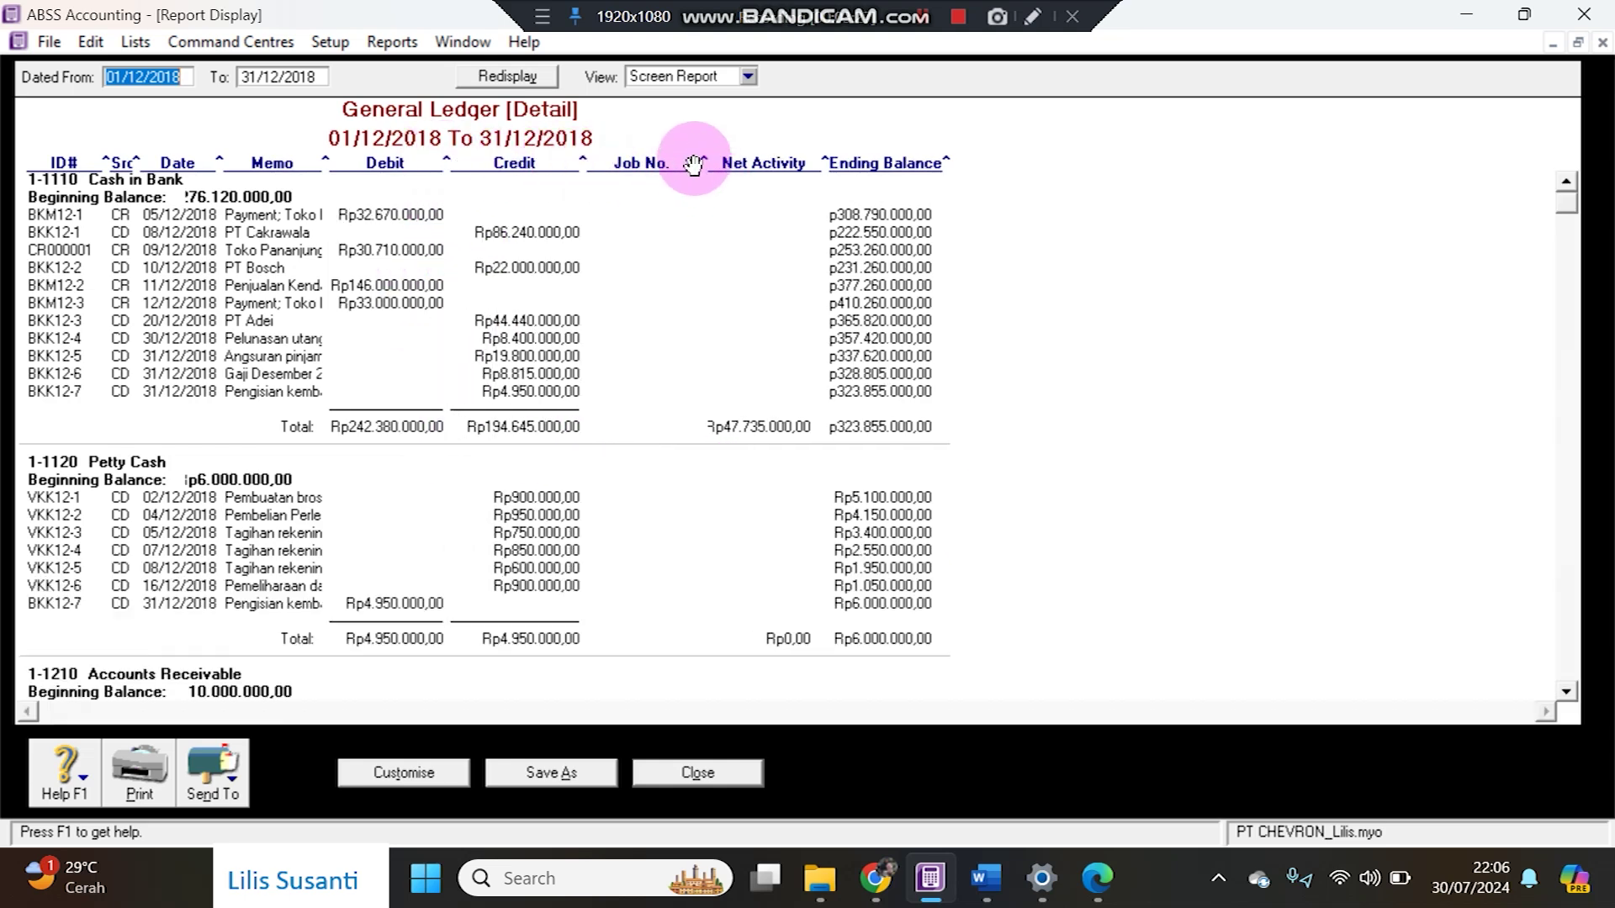
{"action": "left_click_drag", "start_coordinate": [693, 165], "coordinate": [630, 165]}
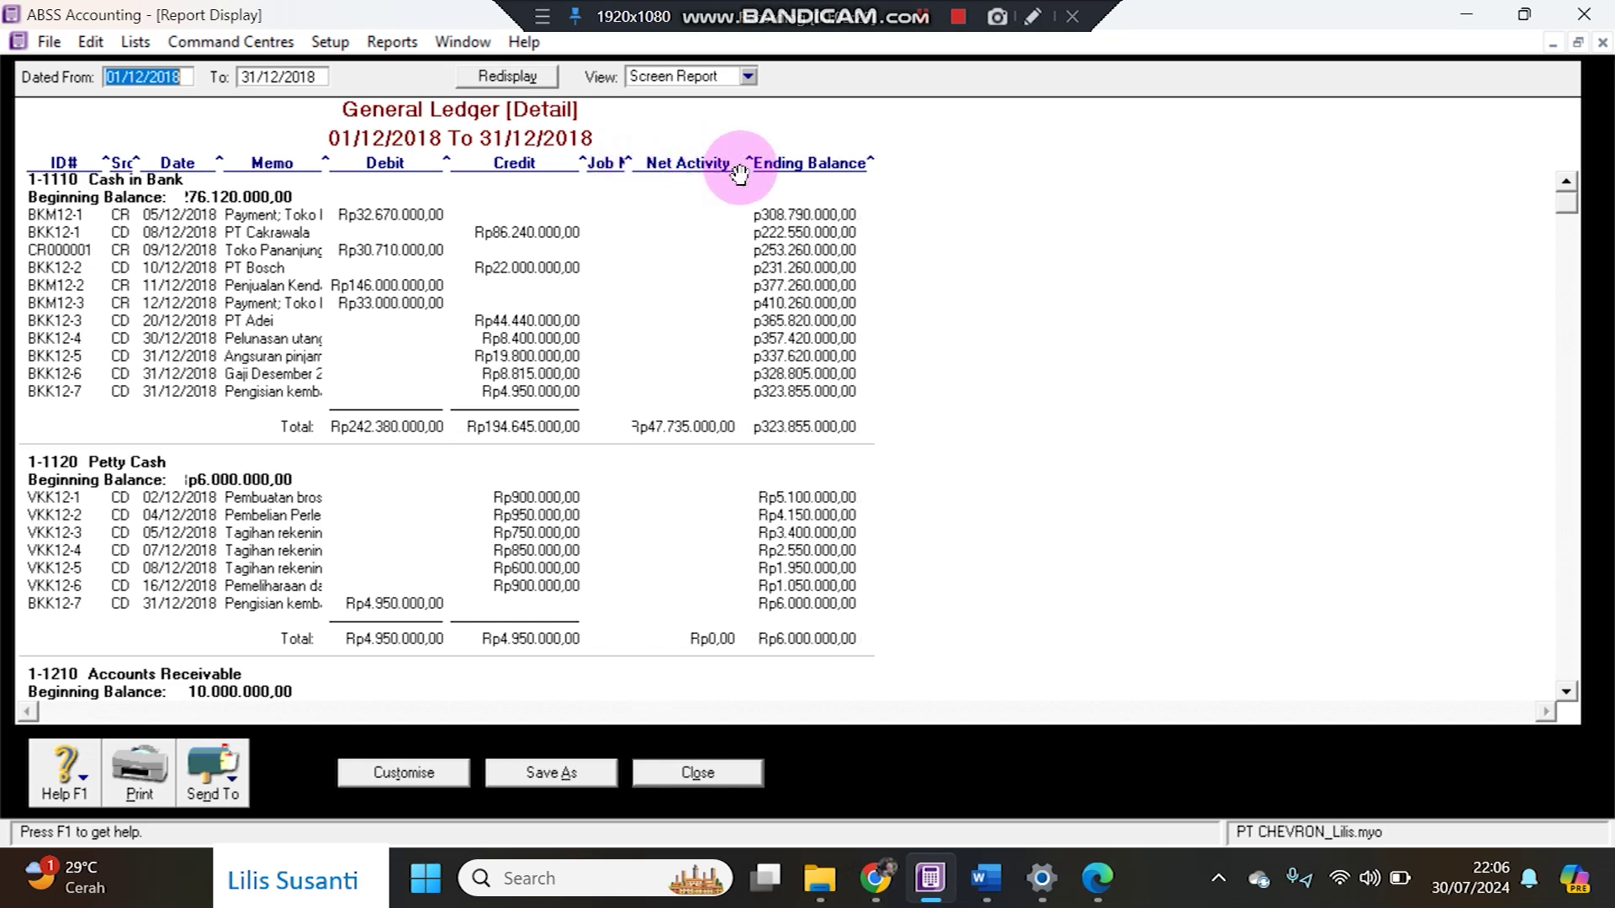
{"action": "left_click_drag", "start_coordinate": [748, 158], "coordinate": [733, 160]}
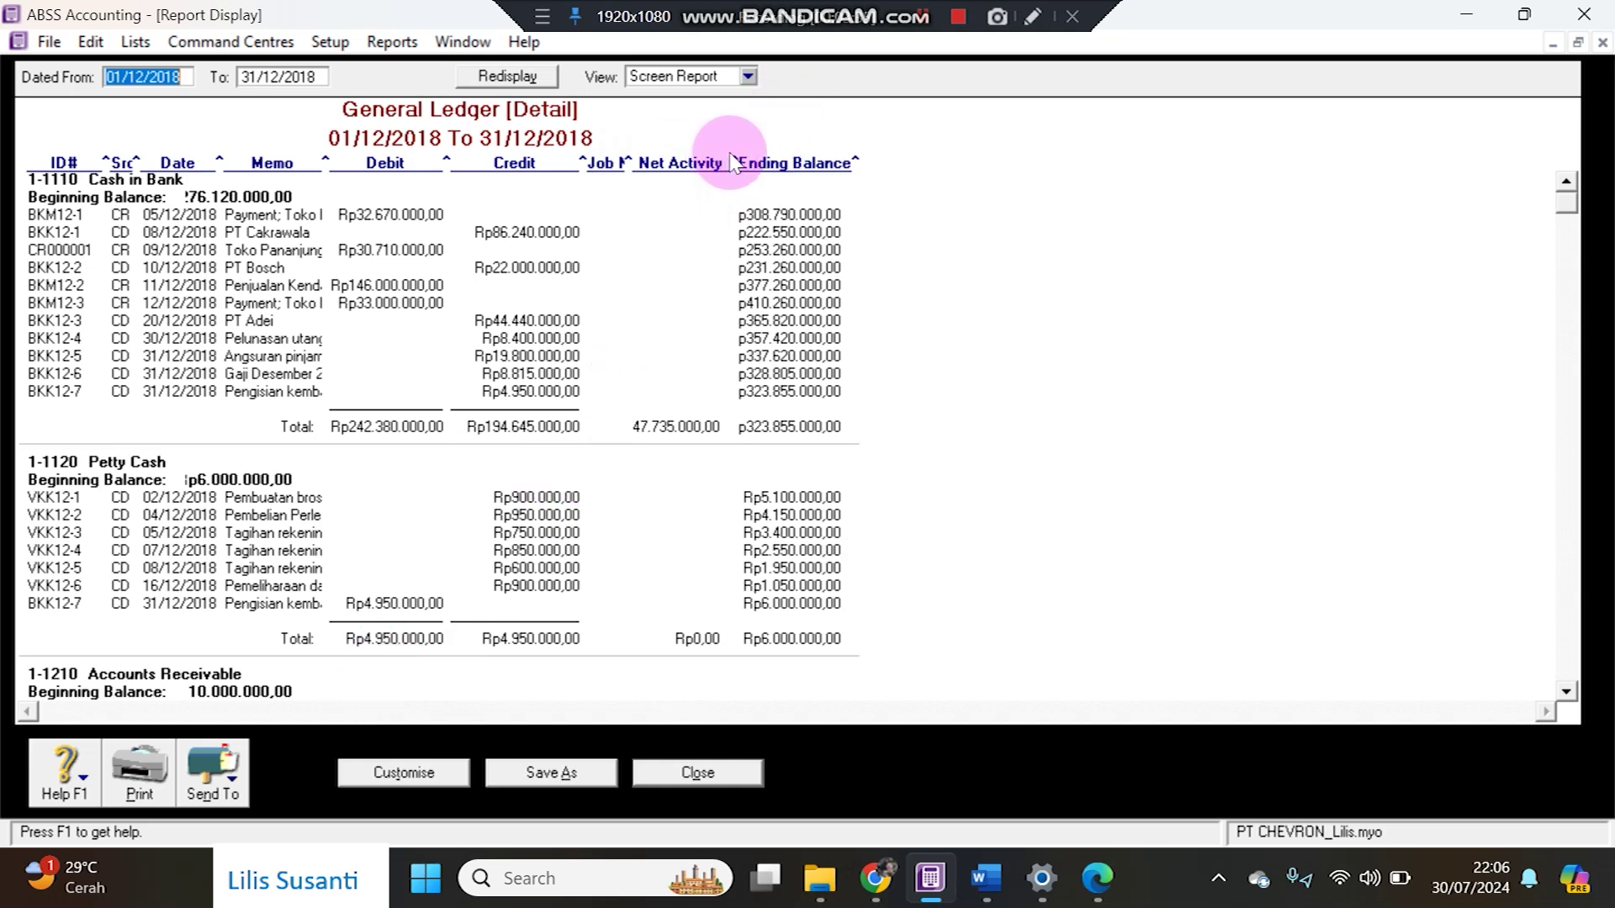
{"action": "left_click_drag", "start_coordinate": [730, 162], "coordinate": [749, 165]}
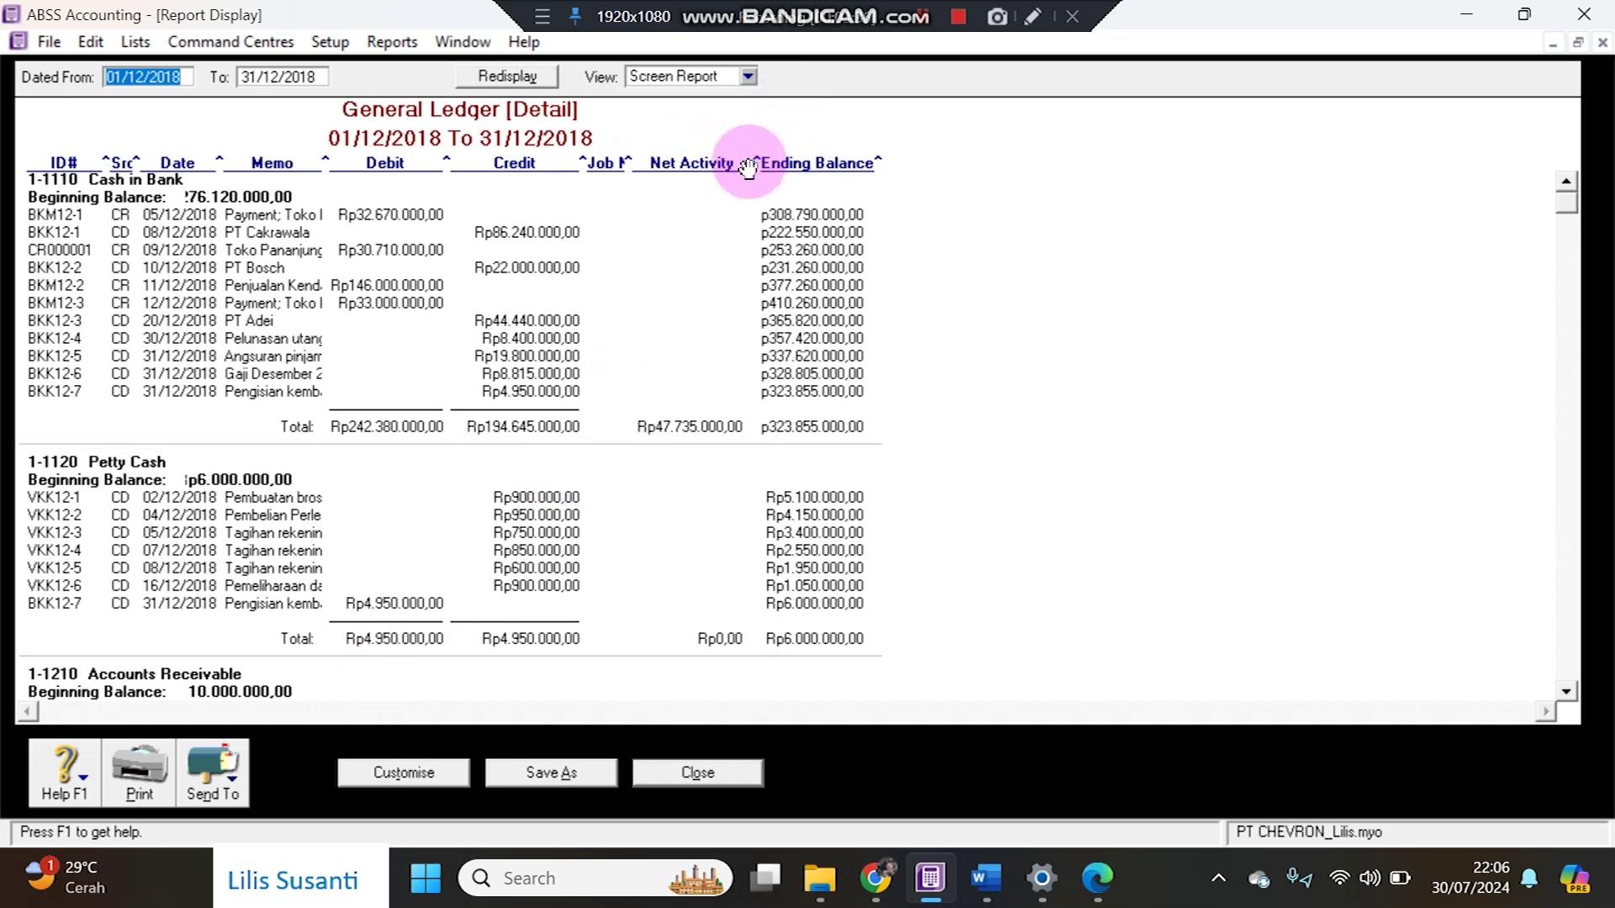
- Export the general ledger report as a PDF, then close the report and the report index
{"action": "left_click", "coordinate": [214, 767]}
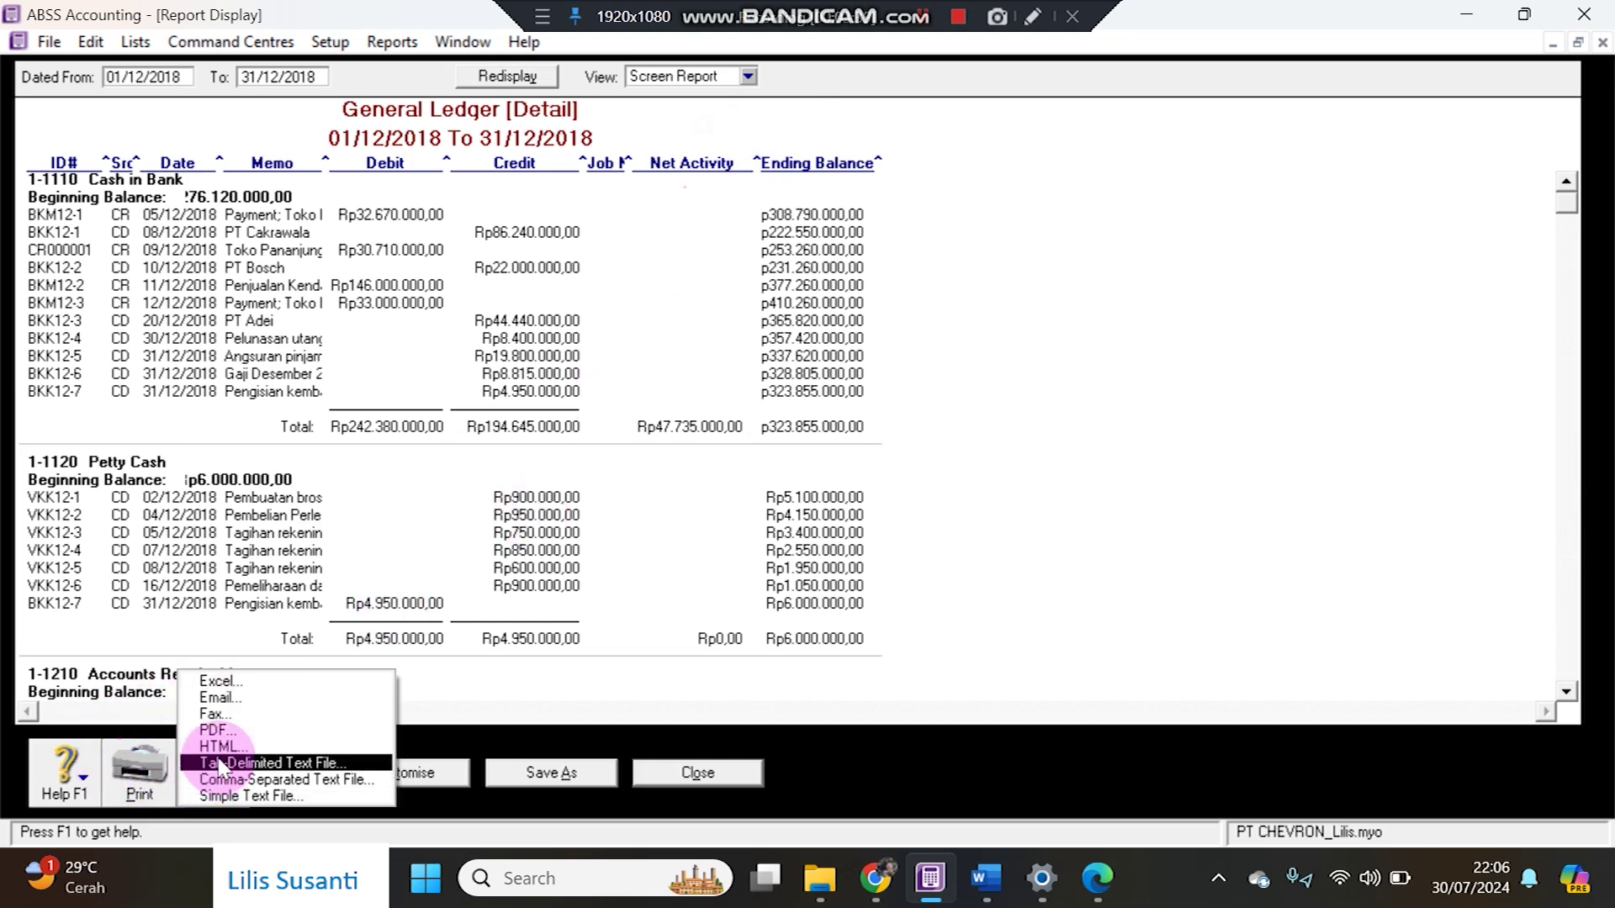
{"action": "left_click", "coordinate": [212, 730]}
{"action": "left_click", "coordinate": [755, 622]}
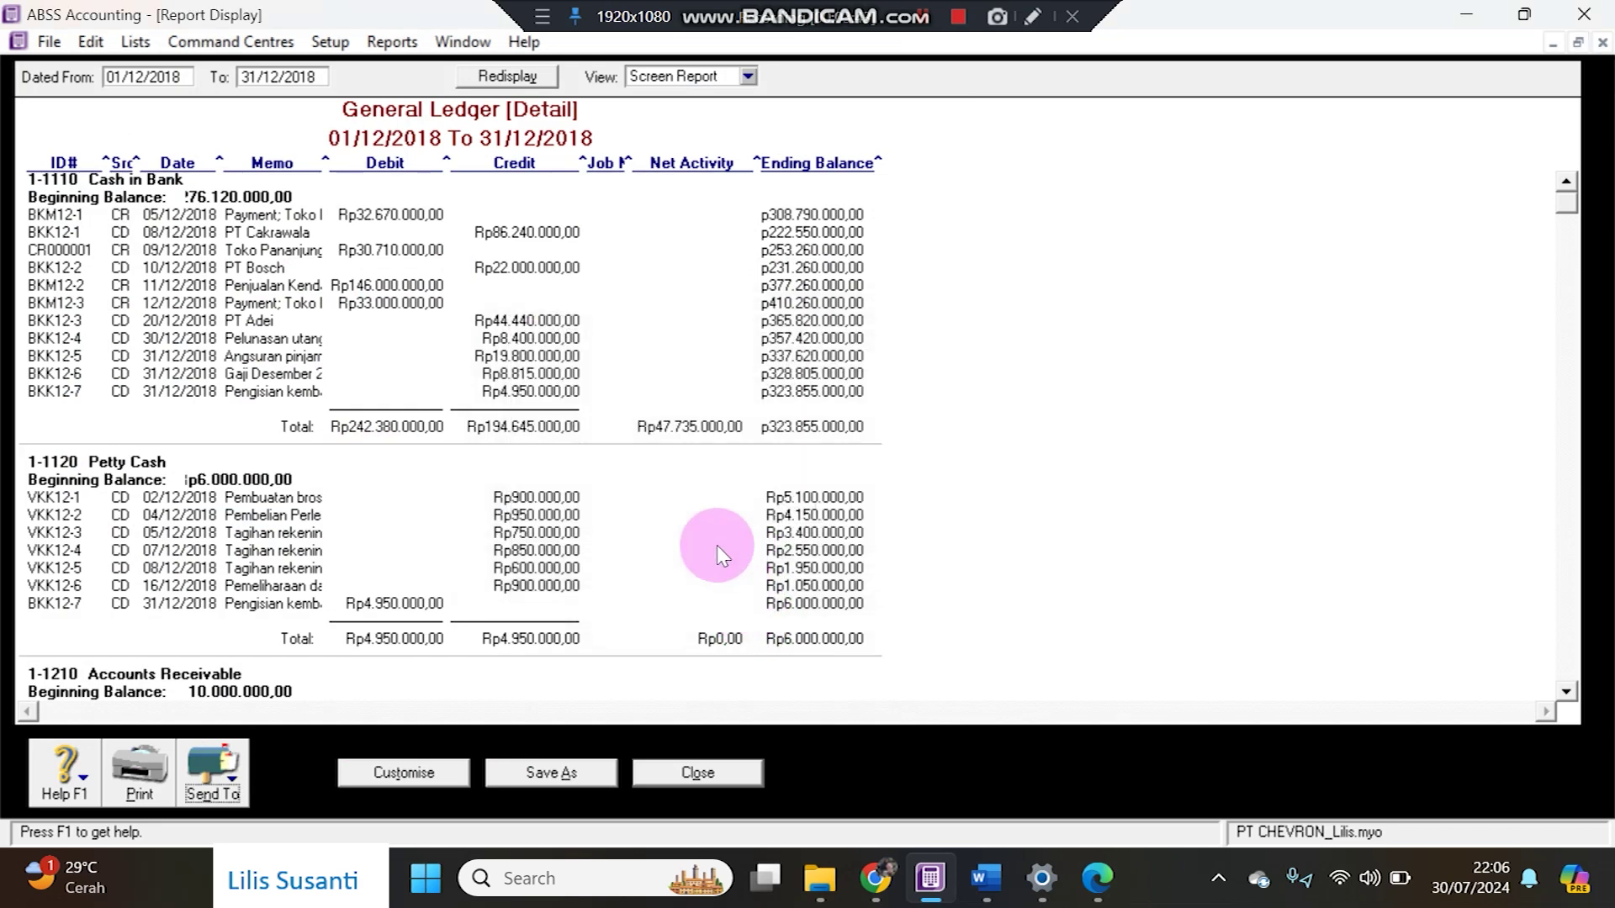
{"action": "key", "text": "Escape"}
{"action": "key", "text": "Escape"}
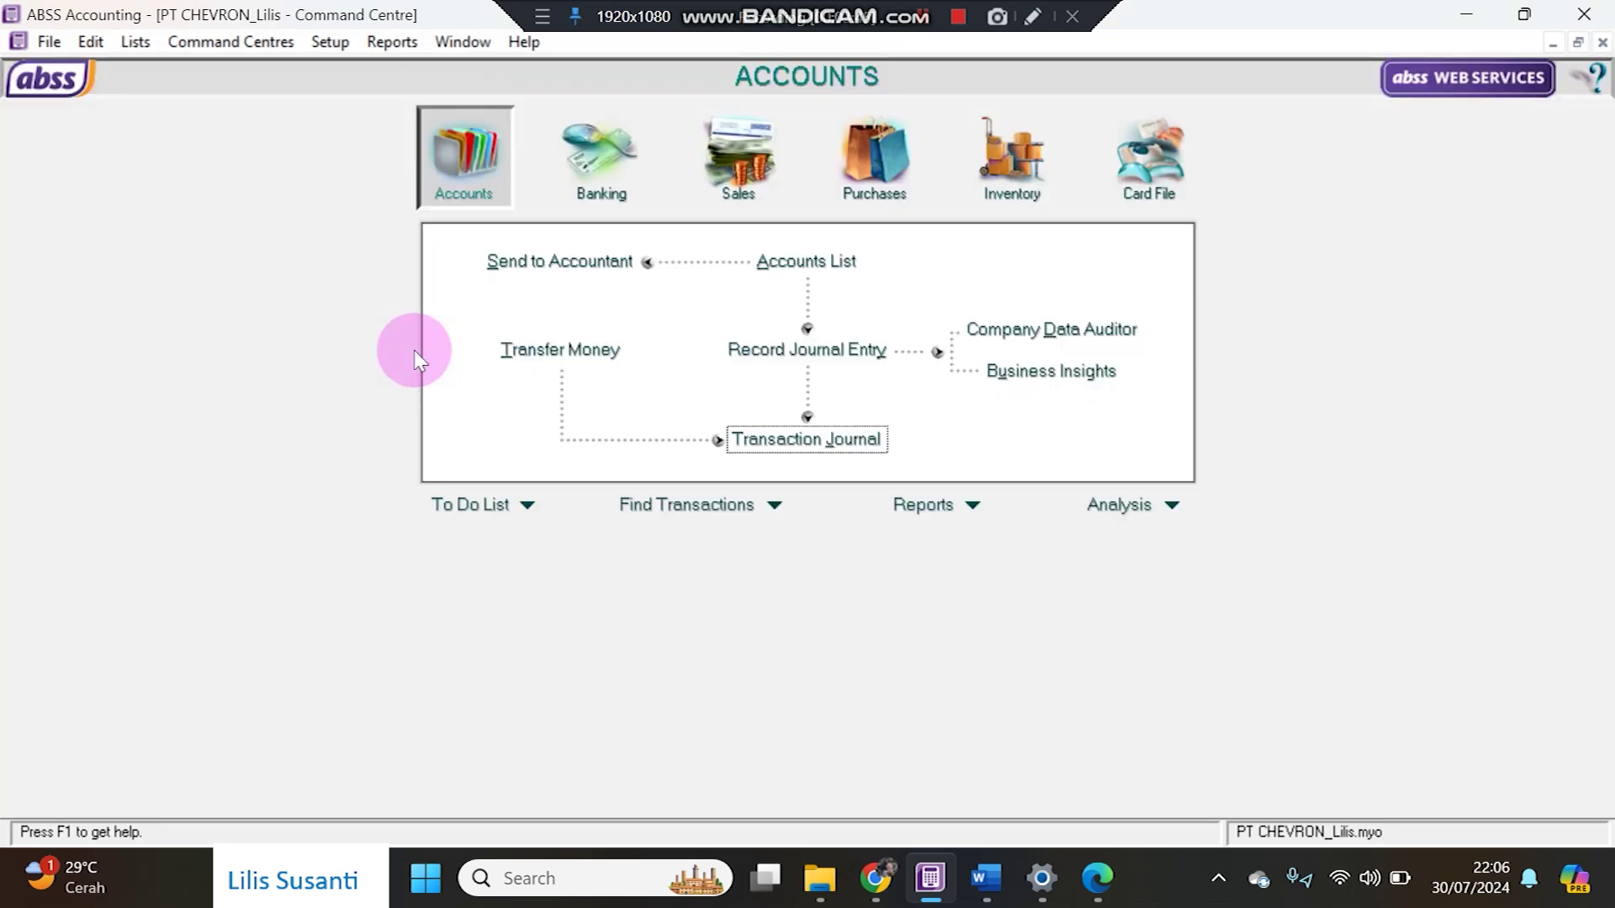
- Open the Transaction Journal and show the entries of all journals together
{"action": "left_click", "coordinate": [740, 439]}
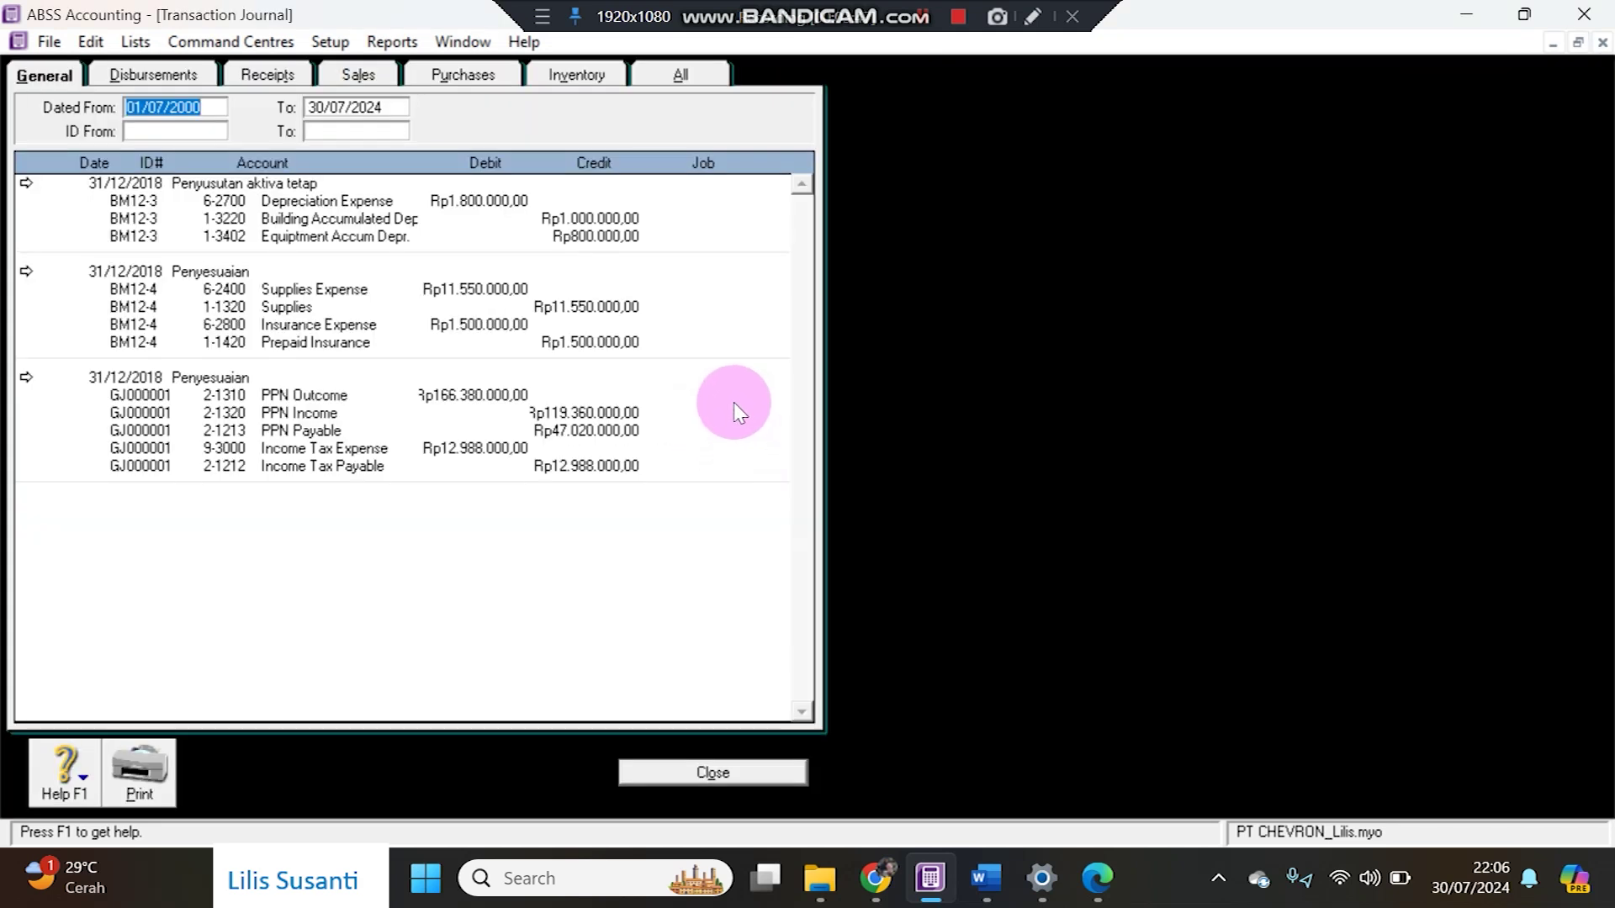
{"action": "left_click", "coordinate": [713, 76]}
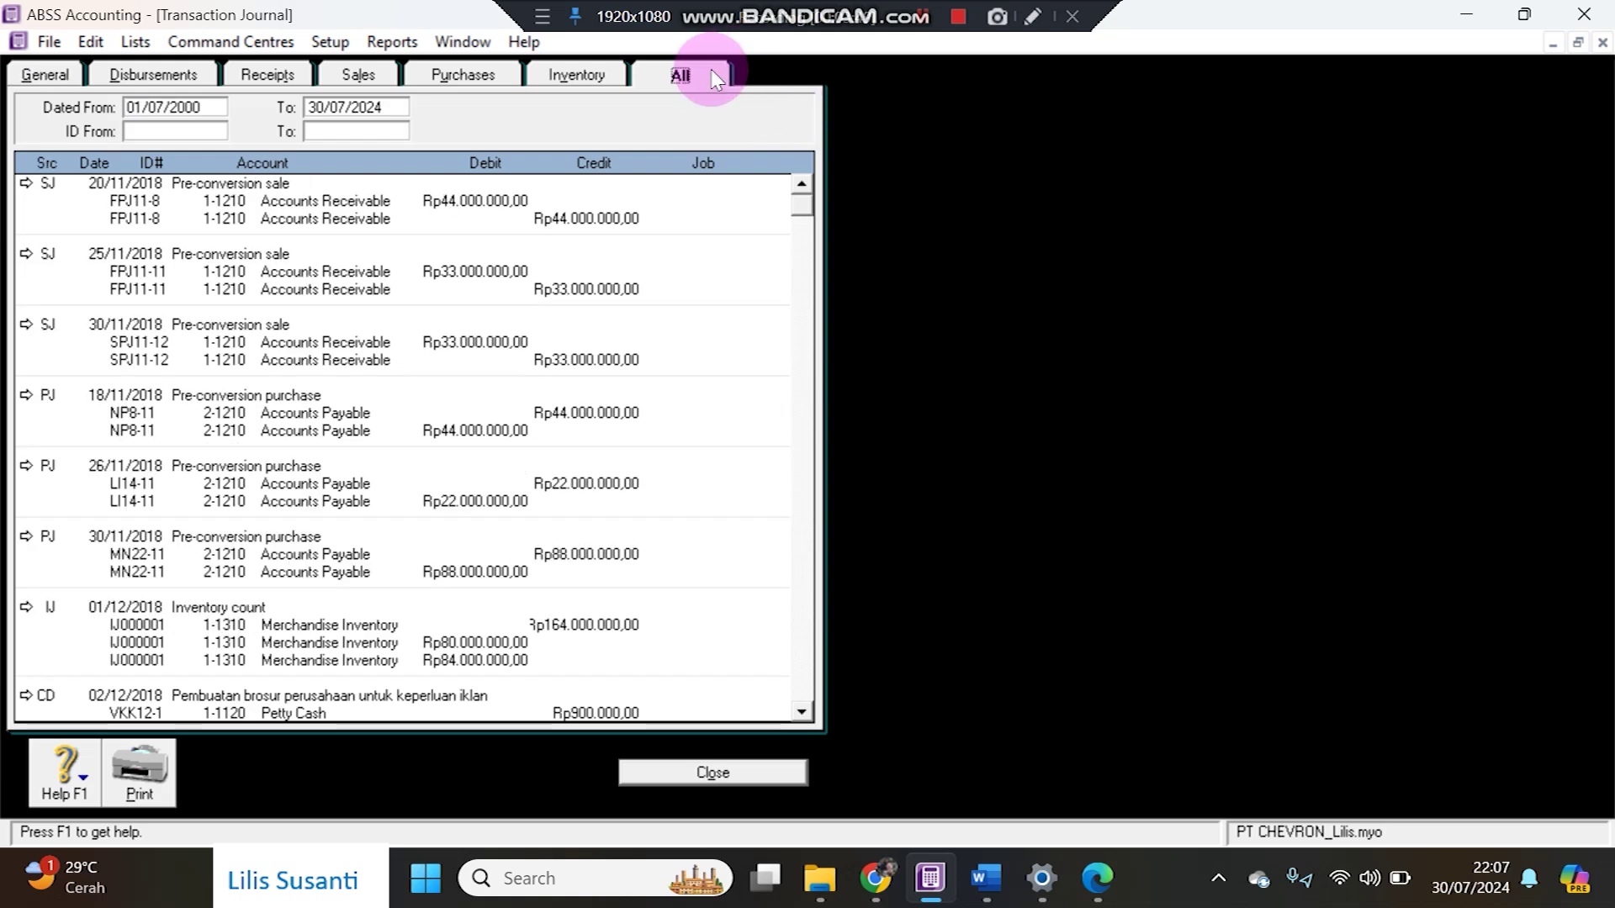